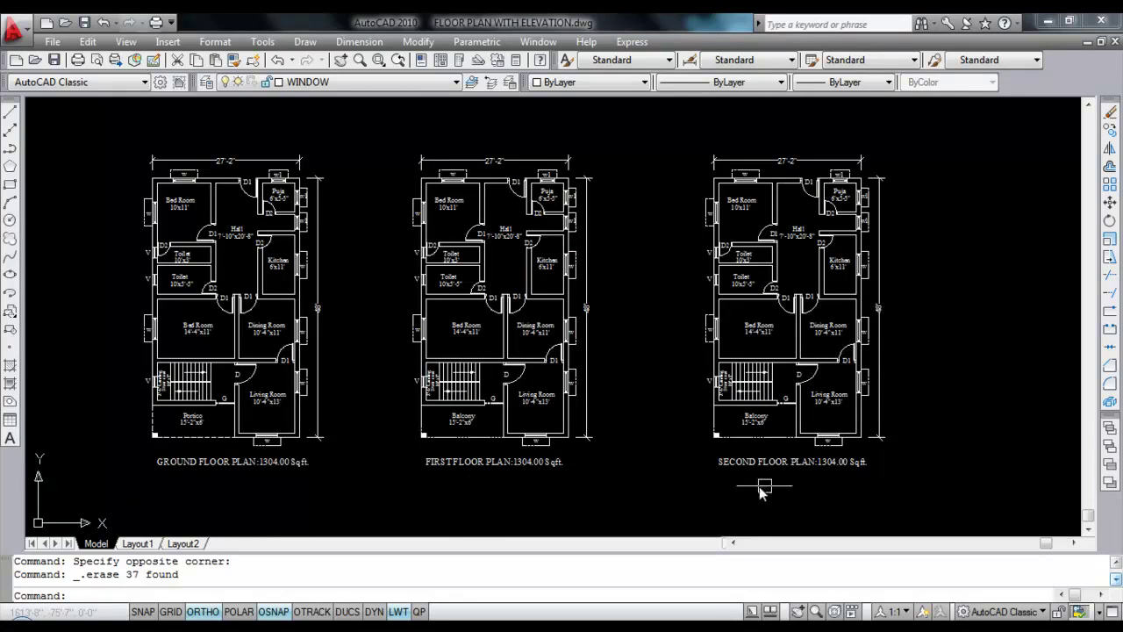
Step: Draw a horizontal line above the second floor plan, extending beyond both sides of the plan's width
scroll(799, 468, up, 3)
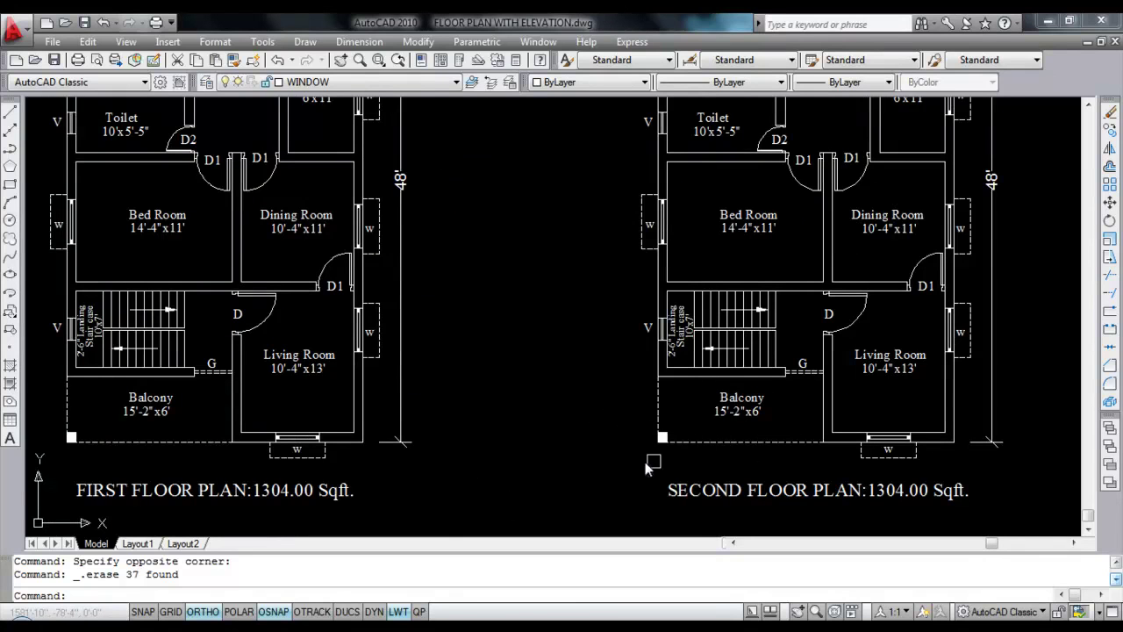
scroll(554, 449, down, 4)
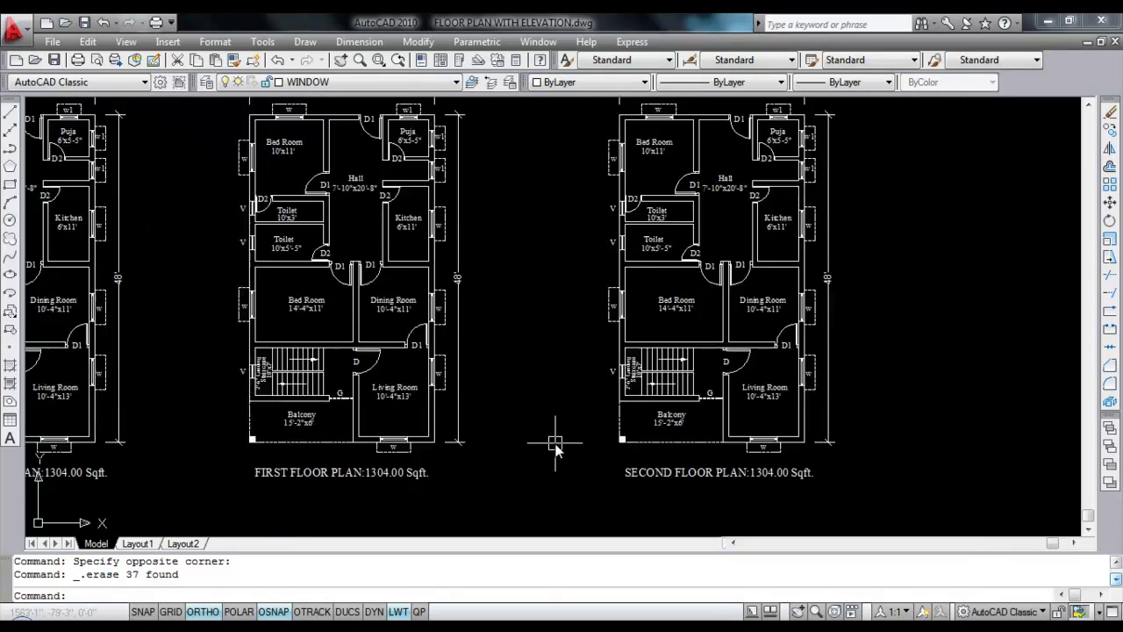
scroll(752, 255, up, 2)
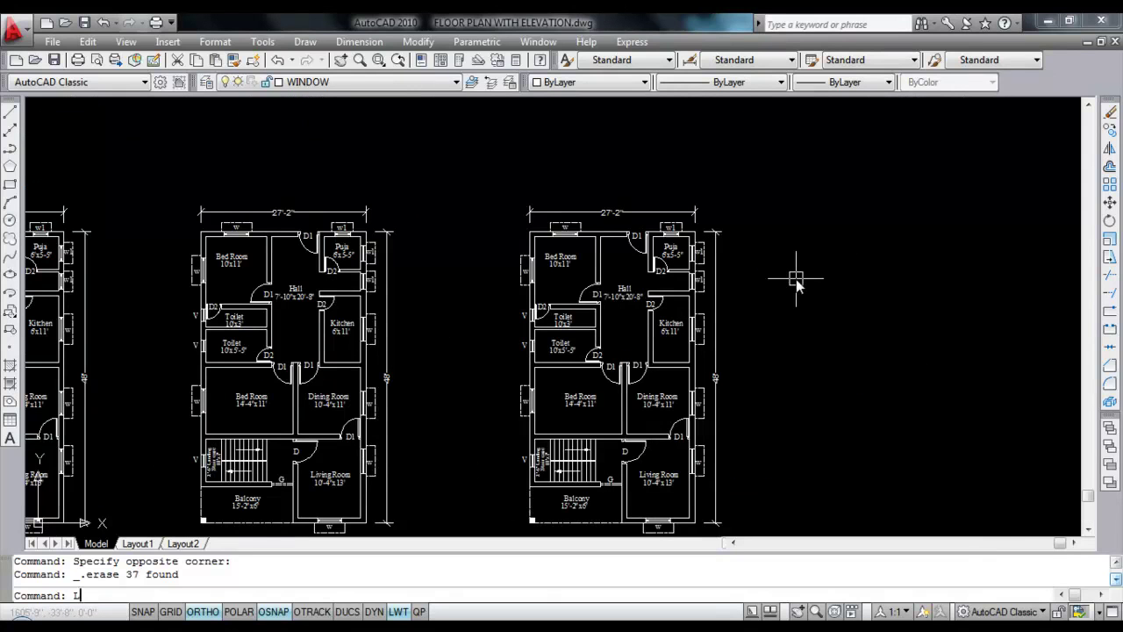
key(Return)
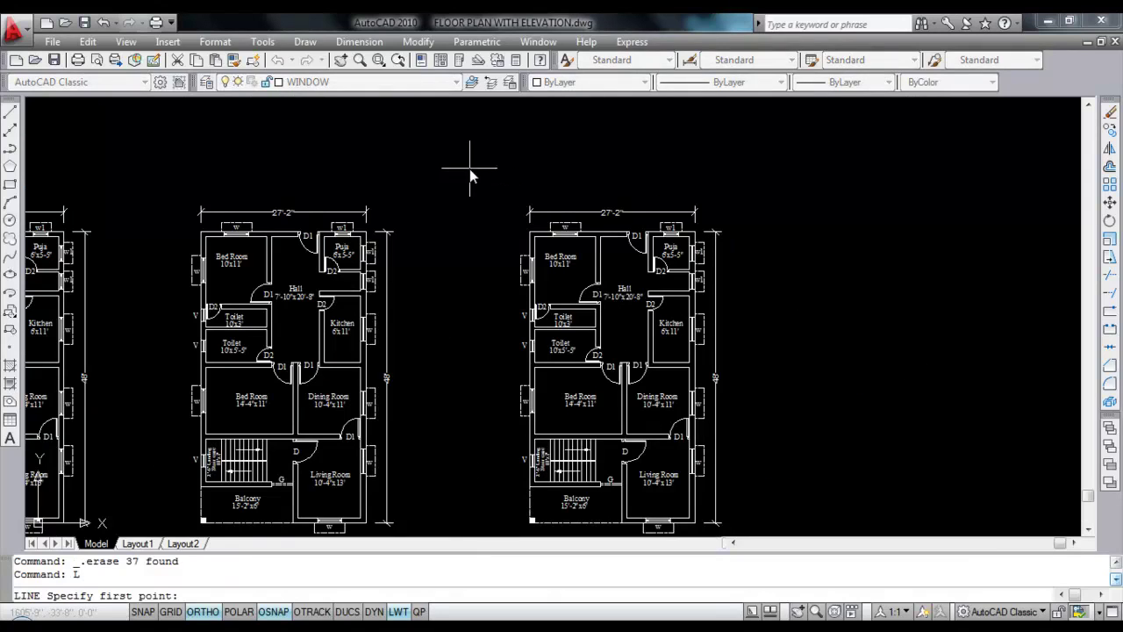
click(470, 167)
click(749, 167)
key(Escape)
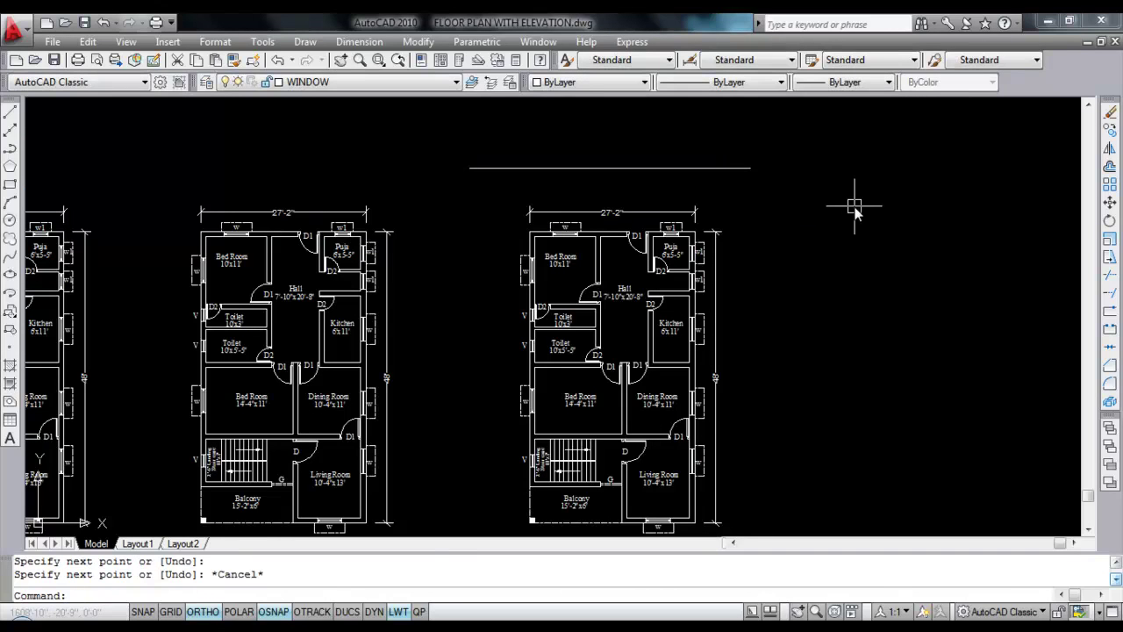
Step: Offset the horizontal line 2'6" upward
key(Return)
text(2'6)
key(Return)
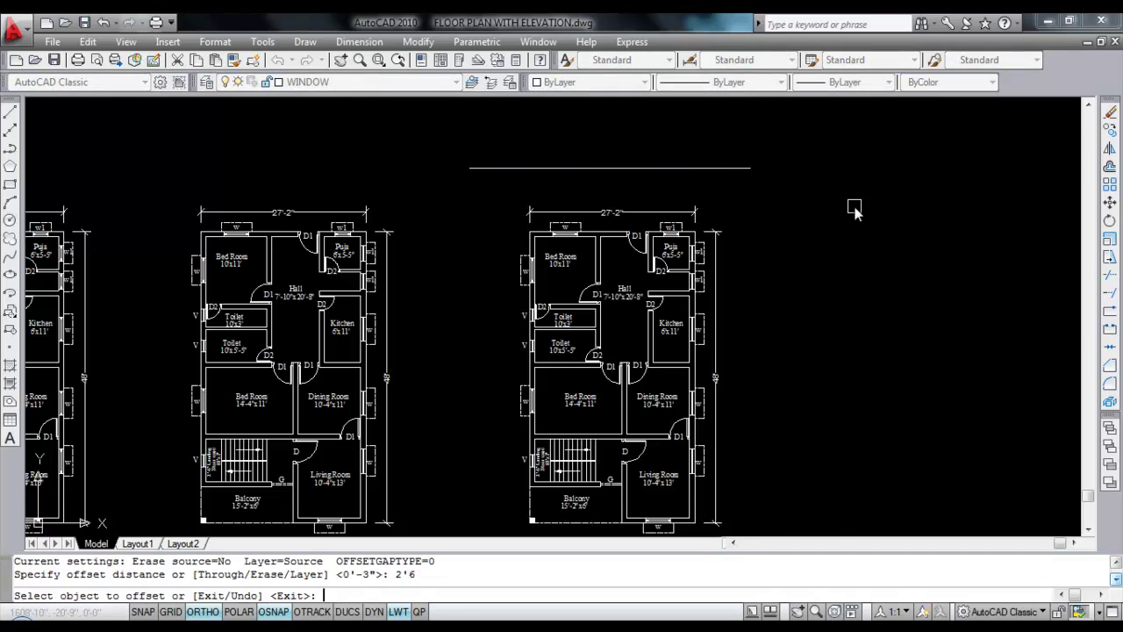
click(704, 168)
middle_drag(747, 132, 746, 206)
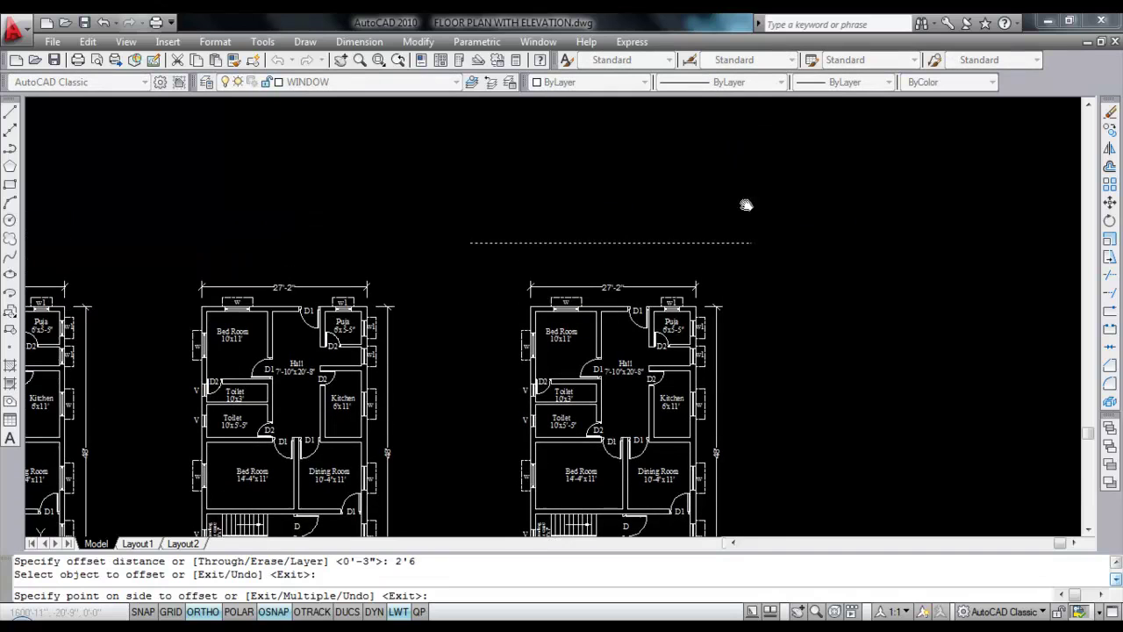
click(742, 166)
key(Escape)
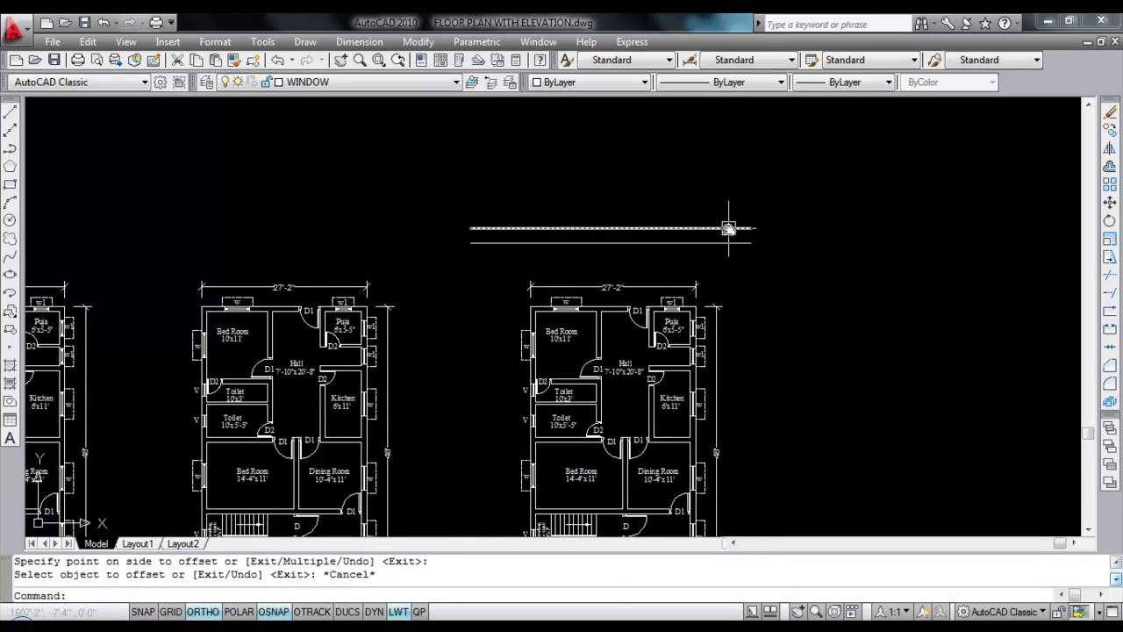
Step: Copy the Puja room label beside the right end of the lower horizontal line and change its text to "G.L."
scroll(669, 324, up, 3)
click(673, 329)
key(ctrl+c)
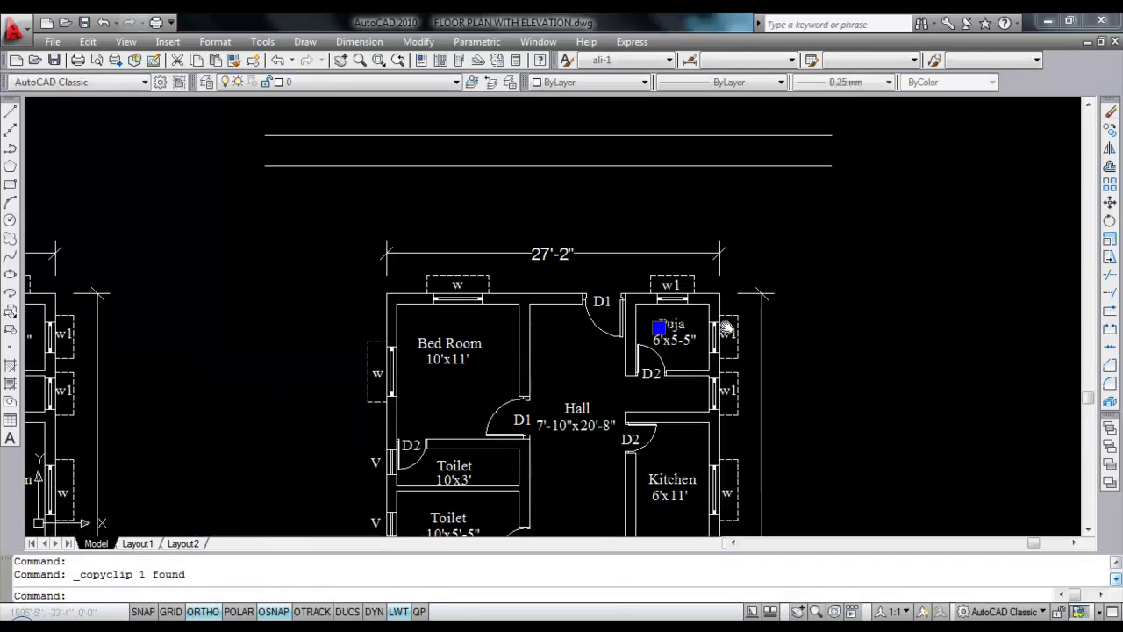
key(ctrl+v)
scroll(873, 155, up, 3)
click(806, 186)
double_click(834, 181)
text(G.L.)
key(Return)
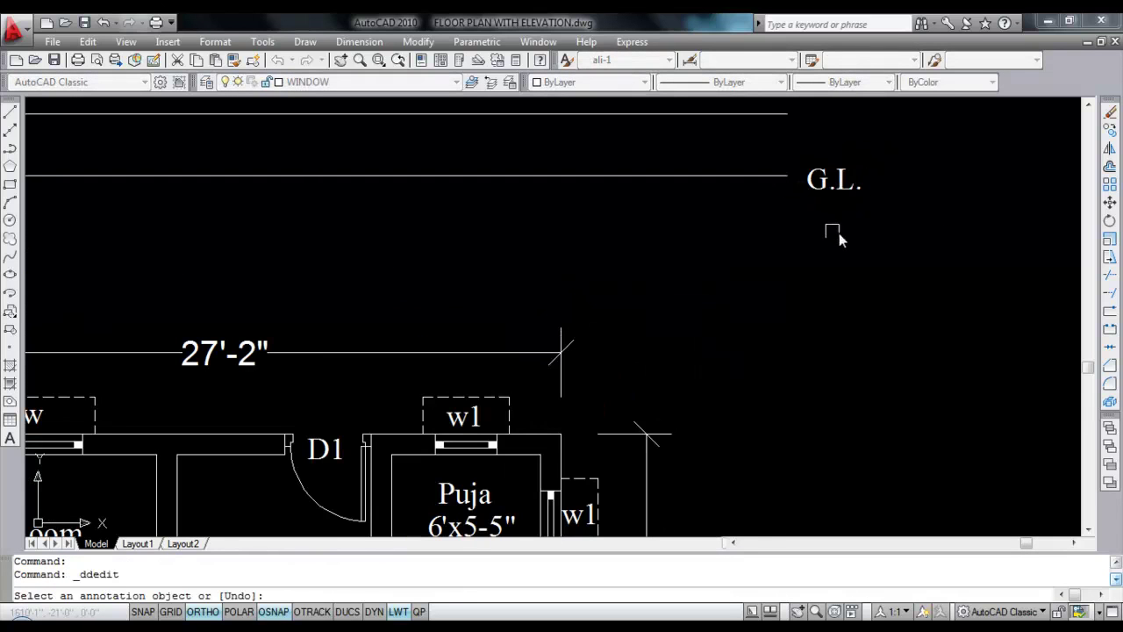
scroll(916, 247, down, 5)
key(Escape)
Step: Draw vertical construction lines through both sides of the balcony's corner column, the living room's left wall face and the plan's right outer wall
scroll(641, 321, down, 2)
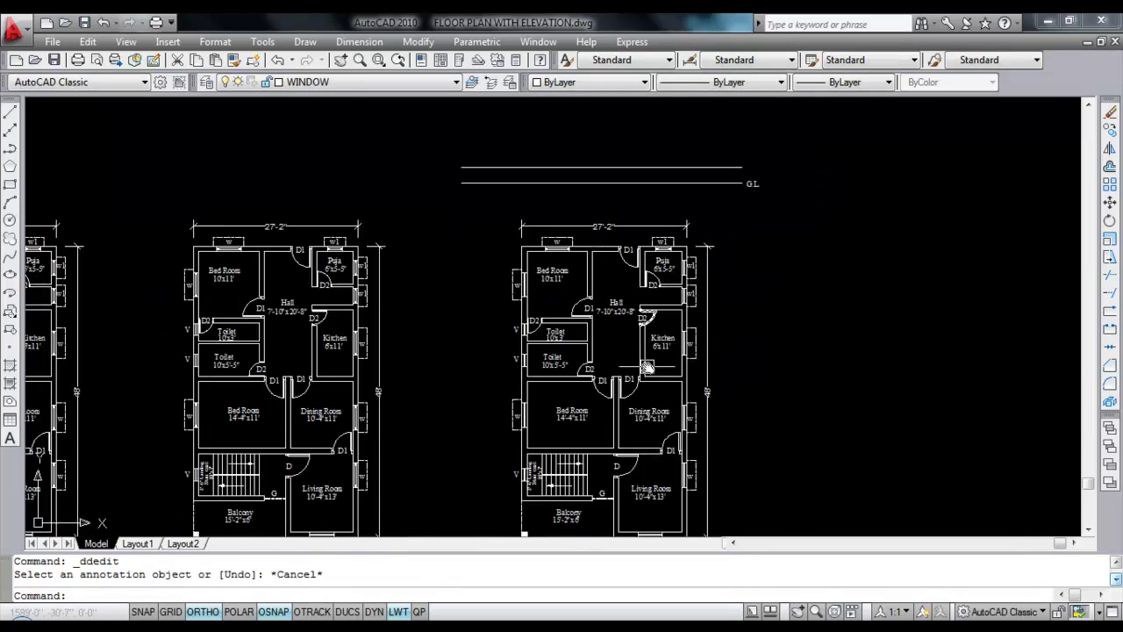
middle_drag(639, 500, 636, 406)
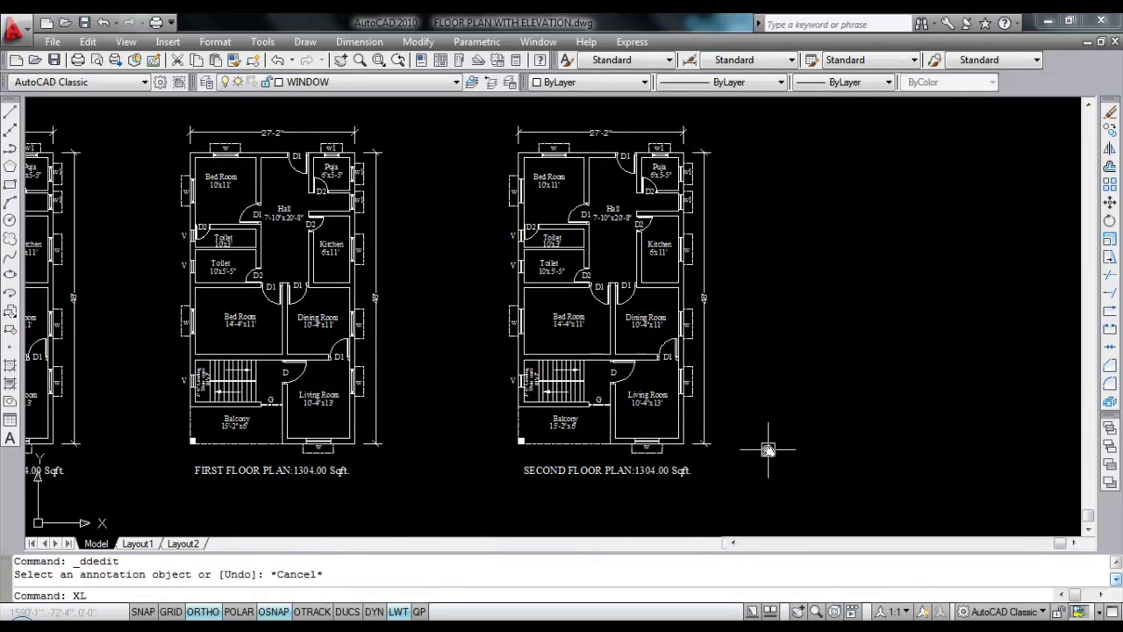
key(Return)
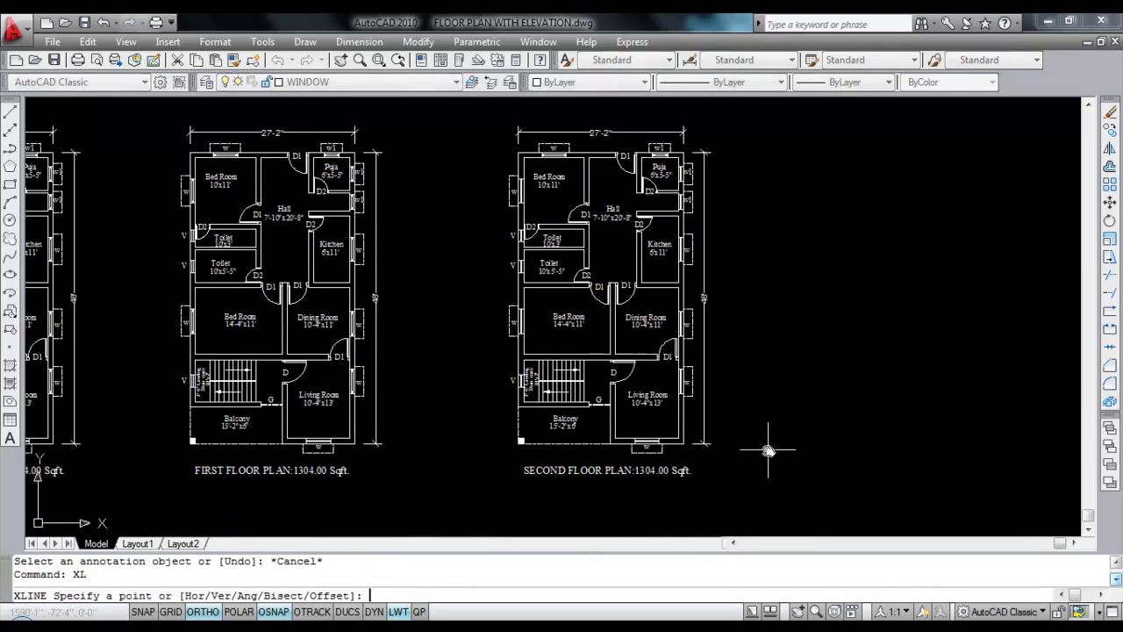
text(V)
key(Return)
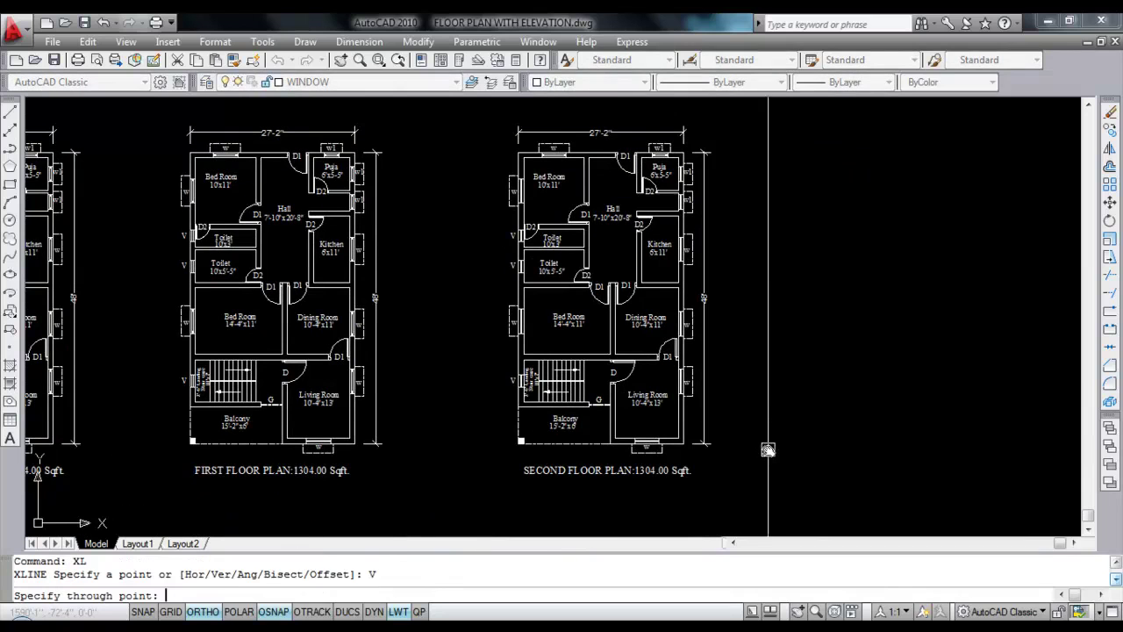
scroll(516, 444, up, 3)
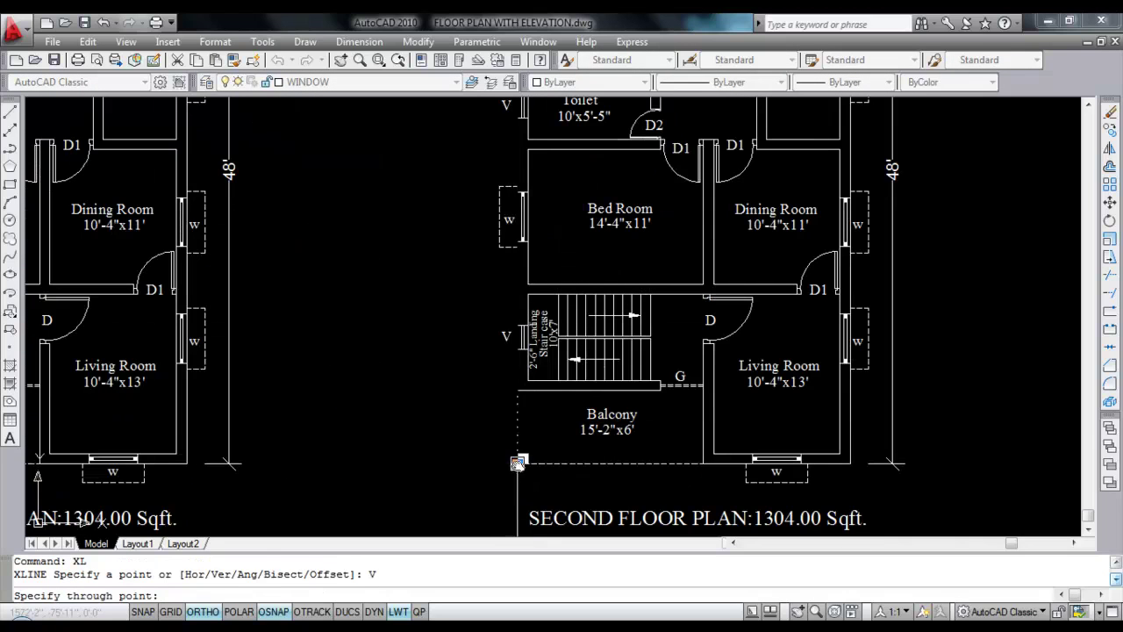
click(518, 460)
scroll(516, 463, up, 5)
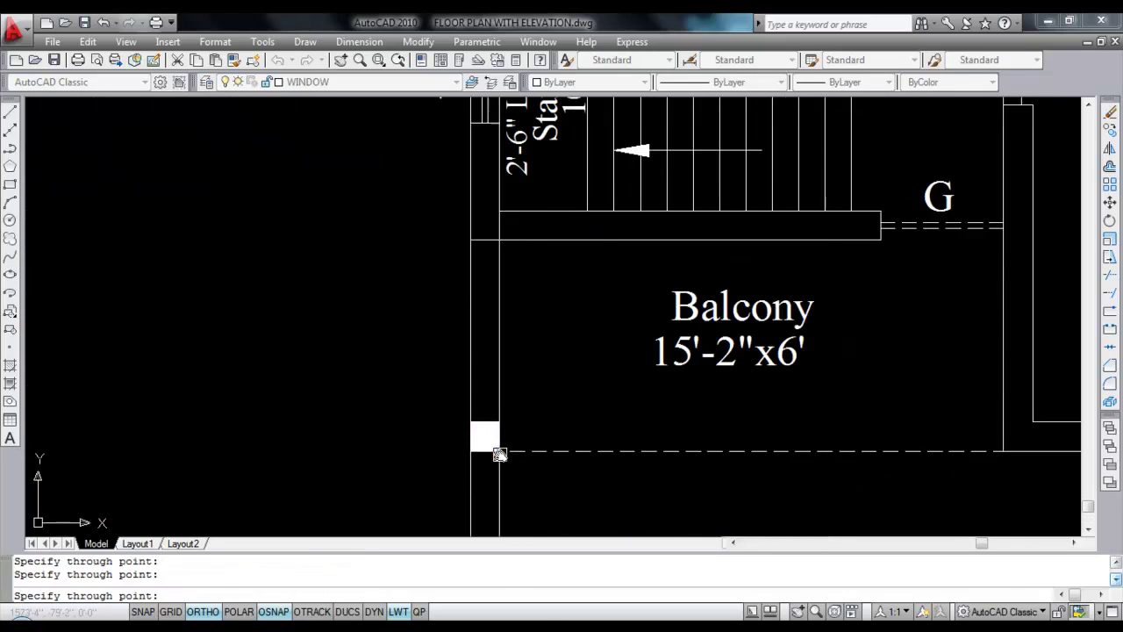
click(498, 452)
scroll(498, 452, down, 4)
click(834, 456)
scroll(658, 451, down, 4)
key(Escape)
Step: Offset the leftmost and rightmost vertical construction lines 6" outward, away from the building
middle_drag(677, 132, 656, 307)
scroll(664, 221, up, 2)
scroll(665, 220, up, 1)
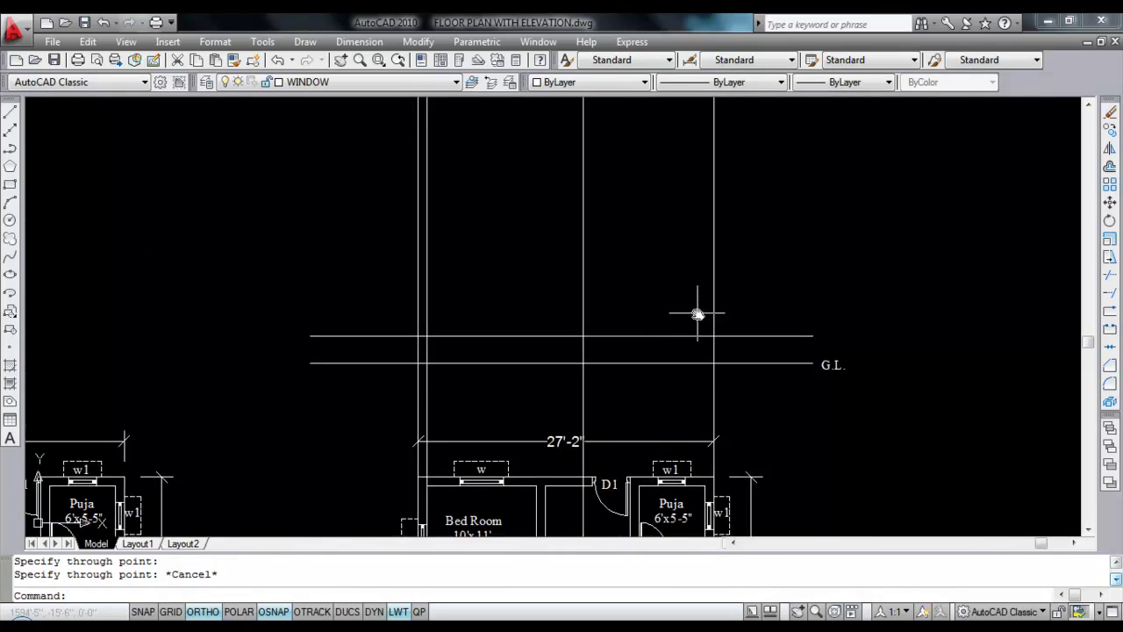
scroll(697, 311, down, 2)
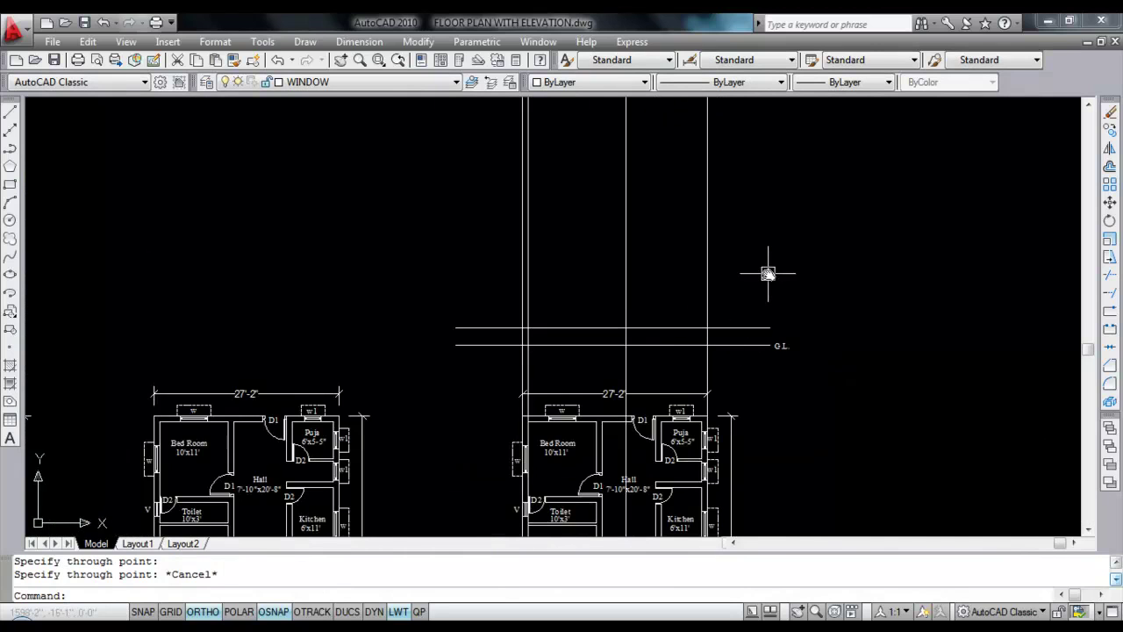
text(O)
key(Return)
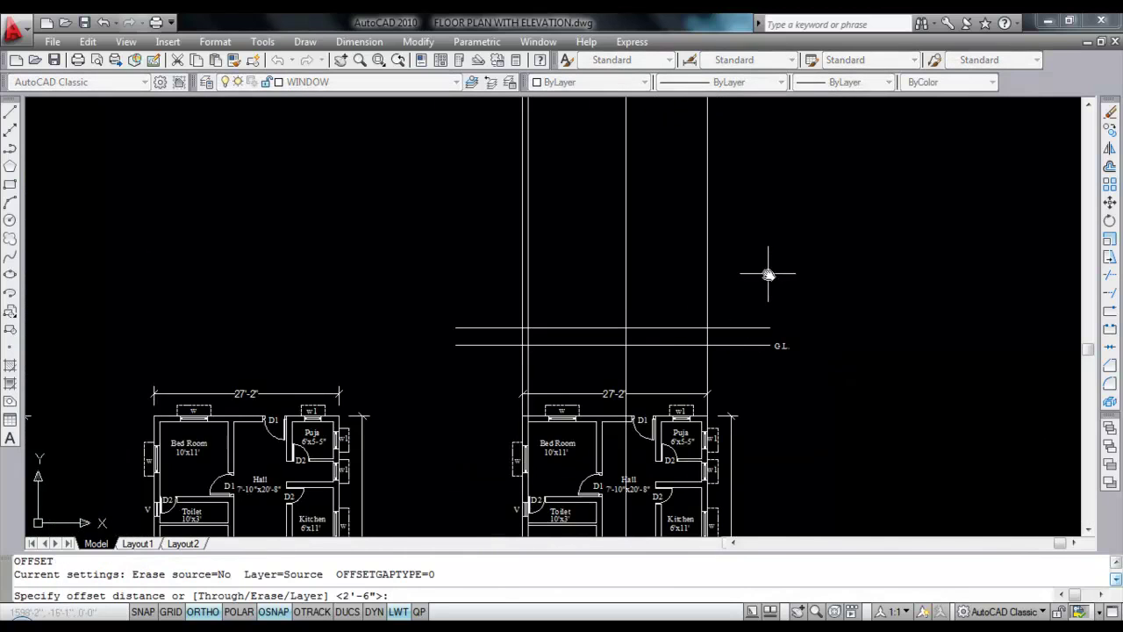
key(Return)
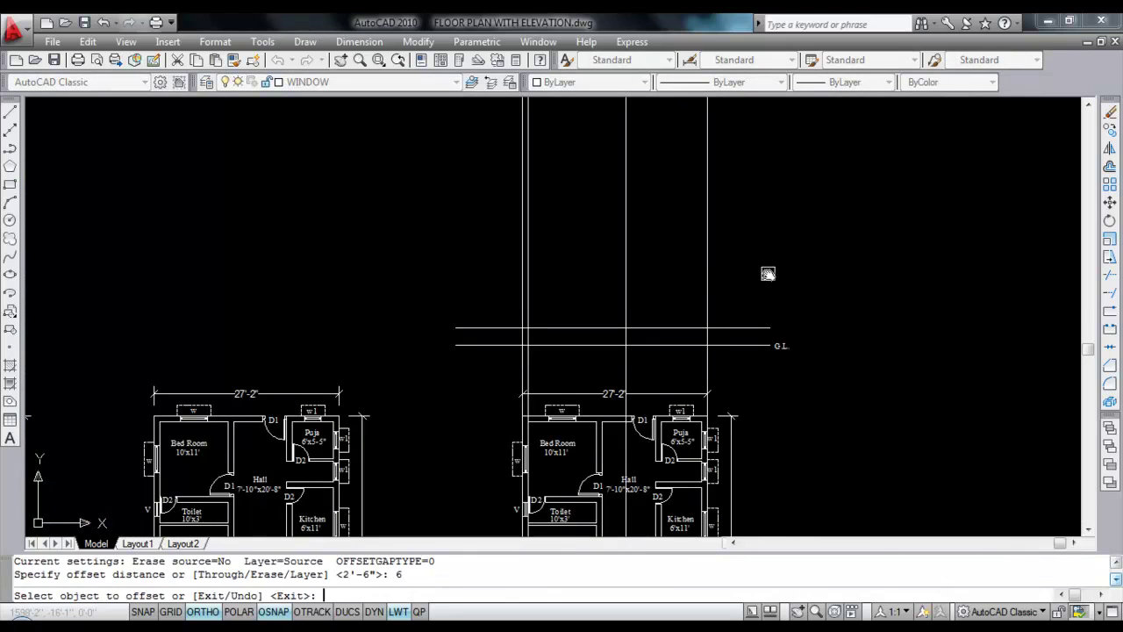
click(708, 261)
click(847, 251)
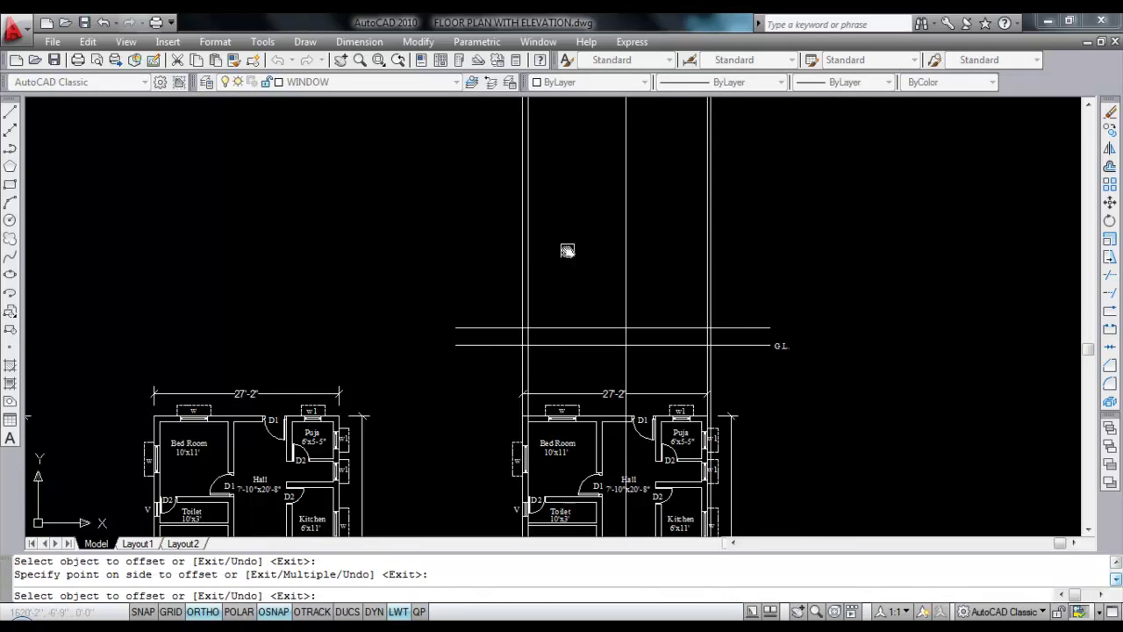
click(524, 297)
click(433, 283)
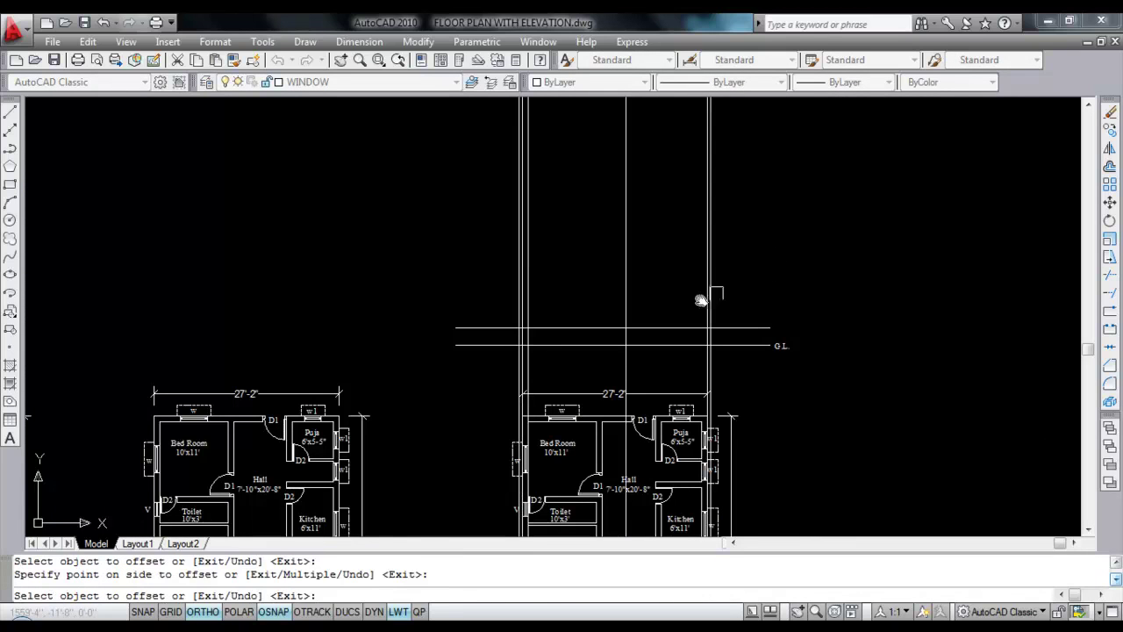
key(Escape)
text(tr)
key(Return)
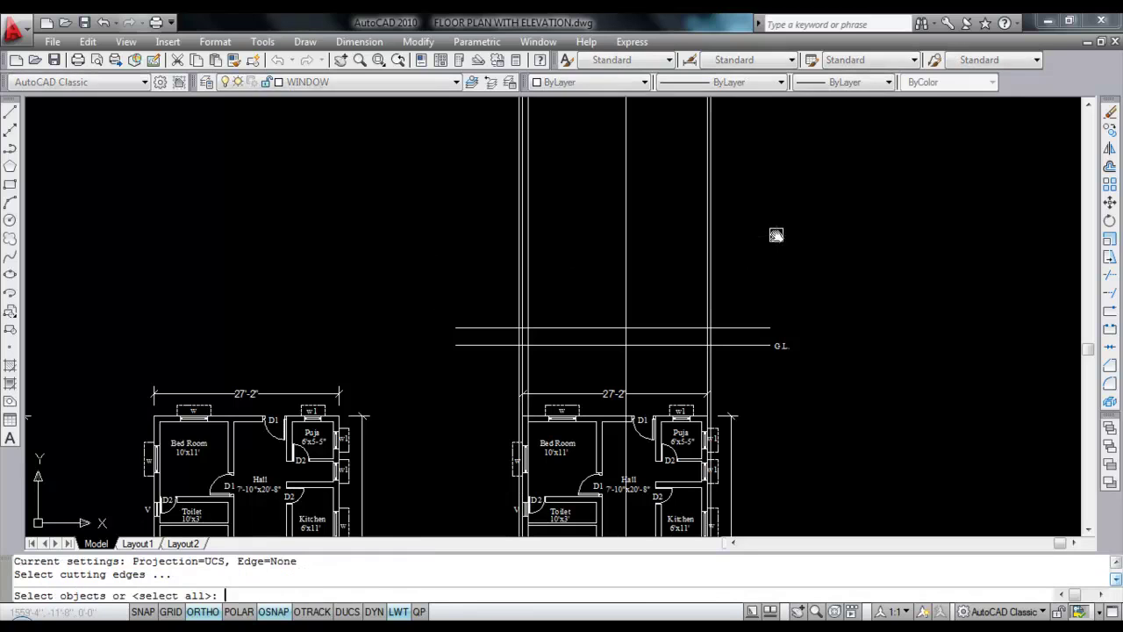
key(Return)
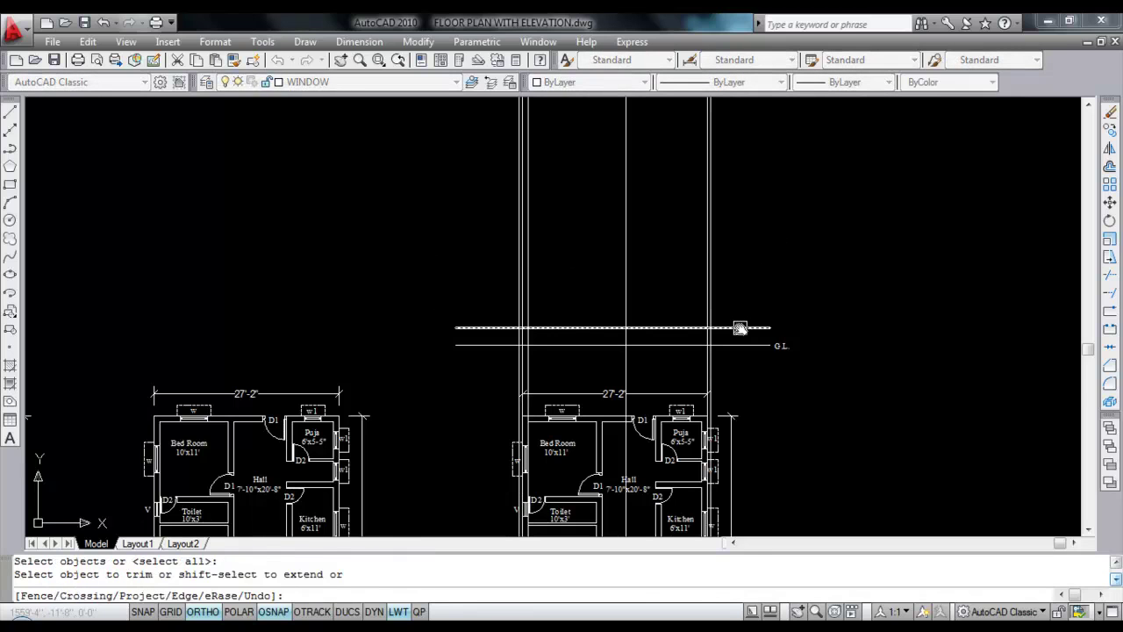
key(Escape)
Step: Trim the upper horizontal line and the two outermost vertical lines where they meet, forming the plinth's top corners above the ground line
key(Return)
click(730, 327)
scroll(707, 317, up, 2)
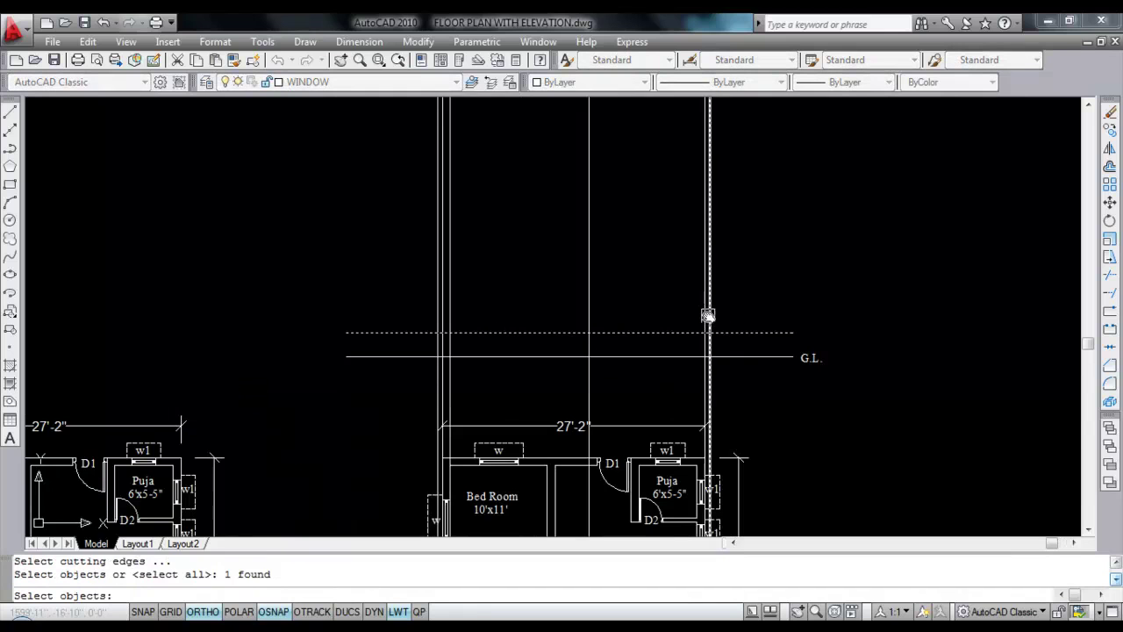
click(707, 317)
click(753, 357)
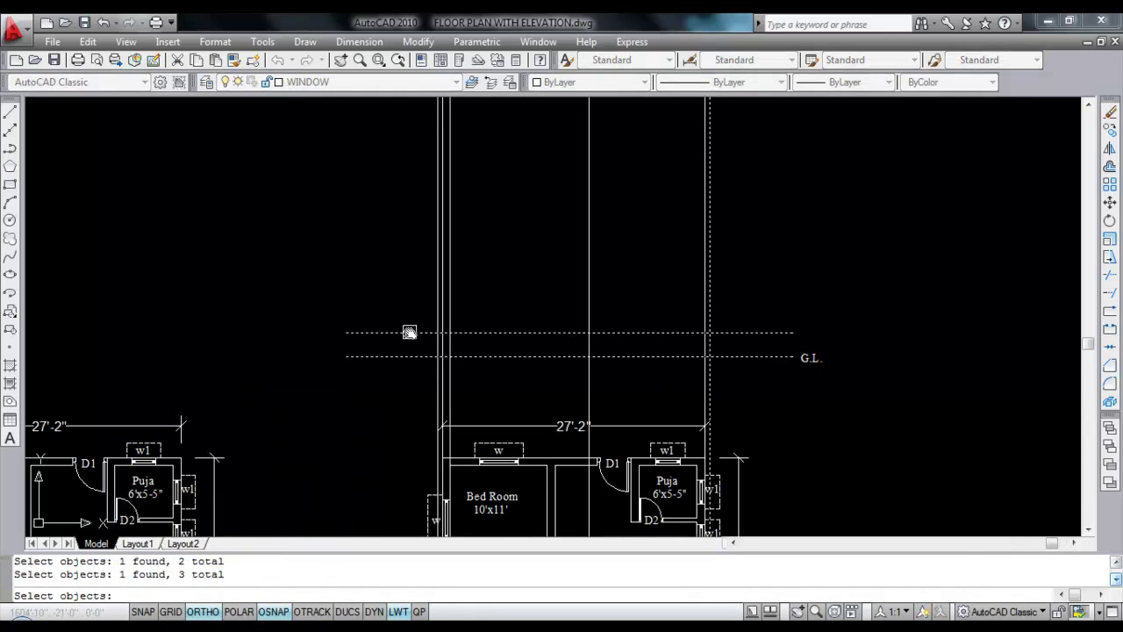
click(435, 319)
key(Return)
click(751, 332)
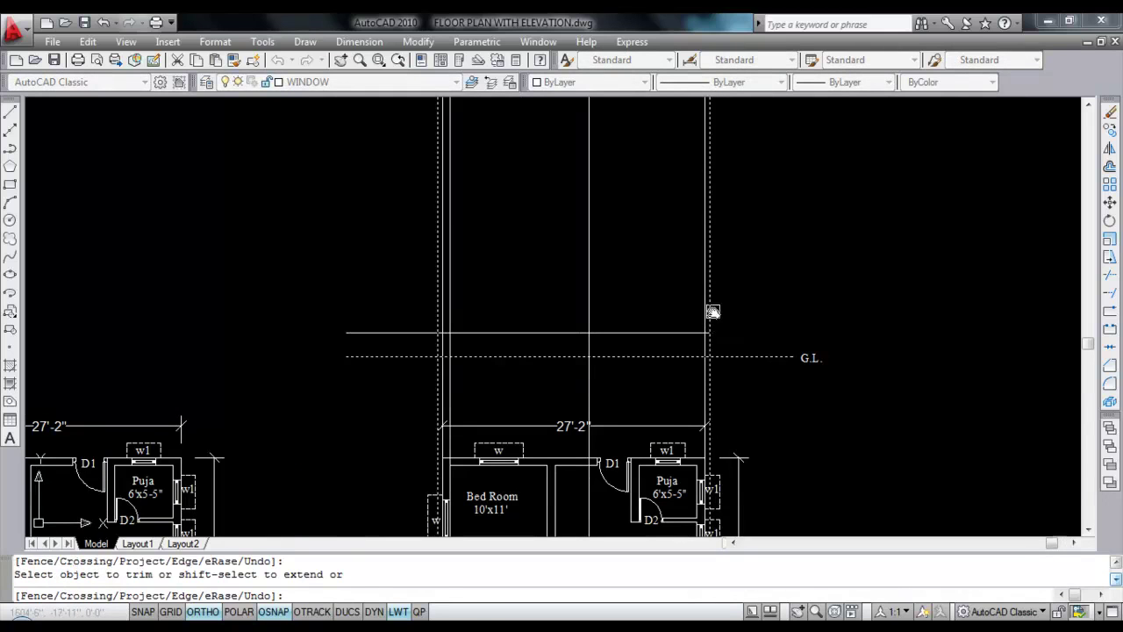
click(437, 316)
click(427, 333)
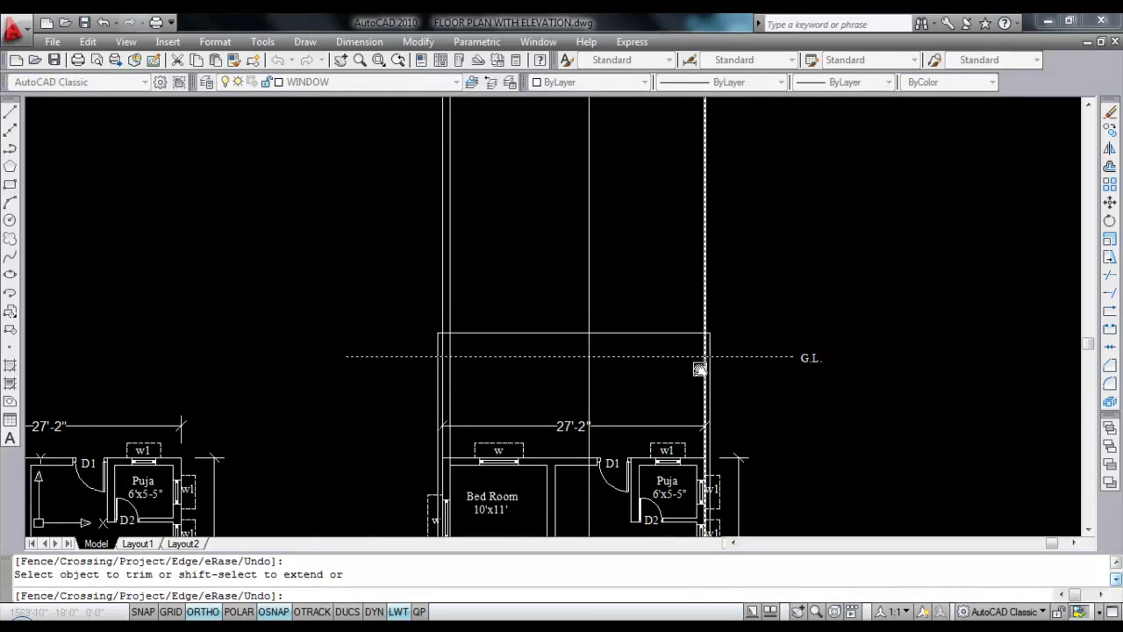
Step: Trim all the vertical lines where they run below the ground line
click(783, 398)
click(373, 372)
key(Escape)
Step: Trim the middle vertical line and the right wall line between the plinth top and the ground line
text(TR)
key(Return)
click(571, 334)
key(Return)
click(586, 346)
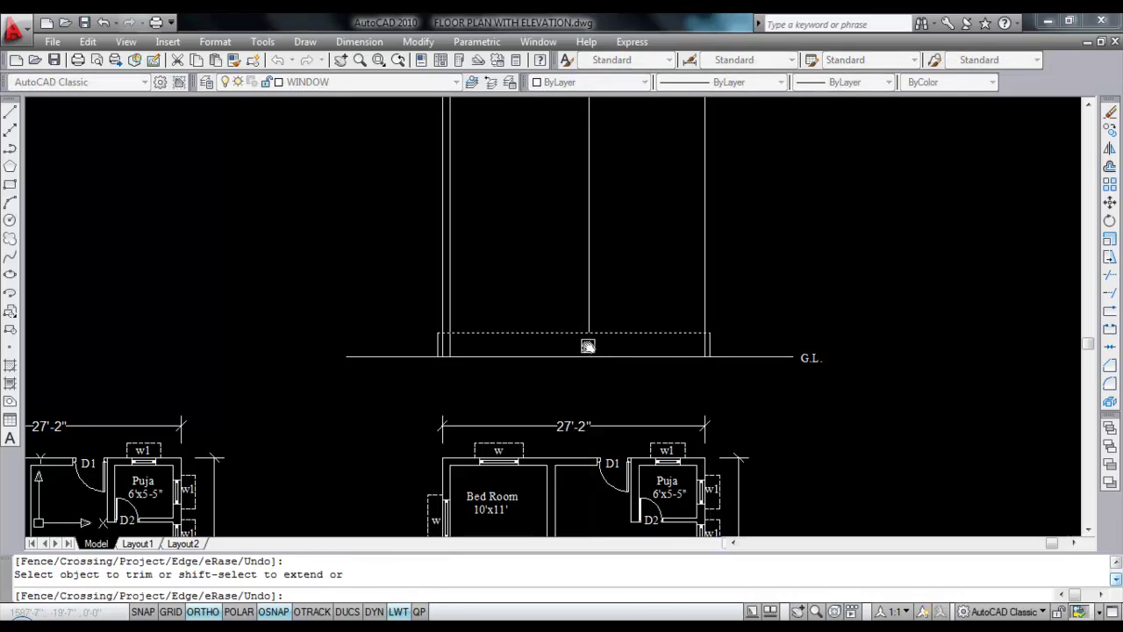
click(703, 345)
key(Escape)
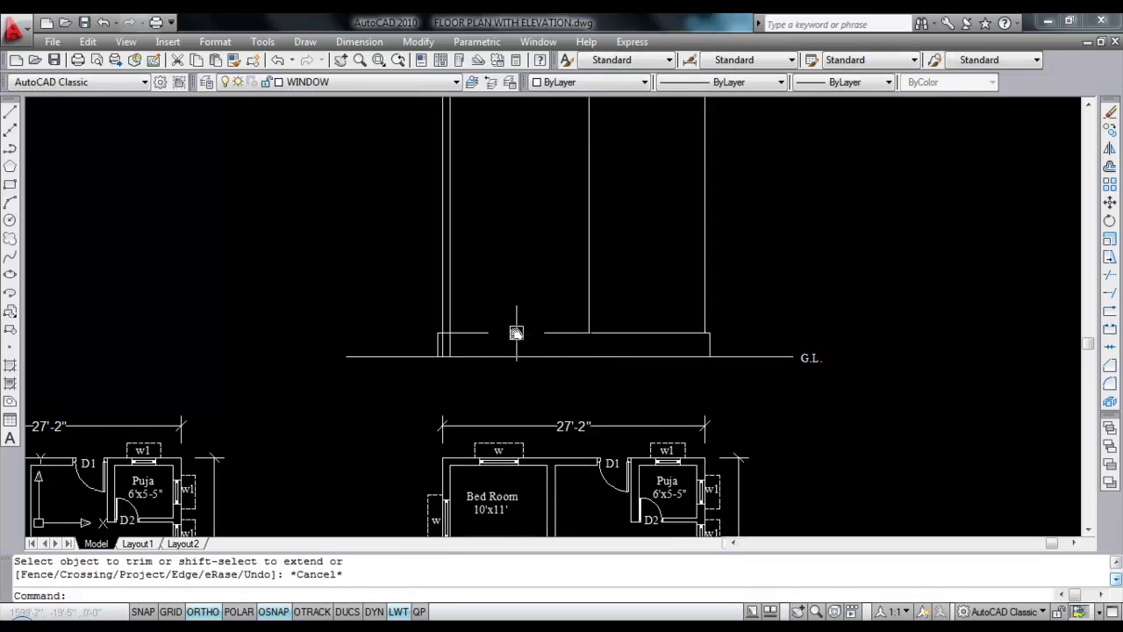
scroll(530, 357, down, 2)
key(F6)
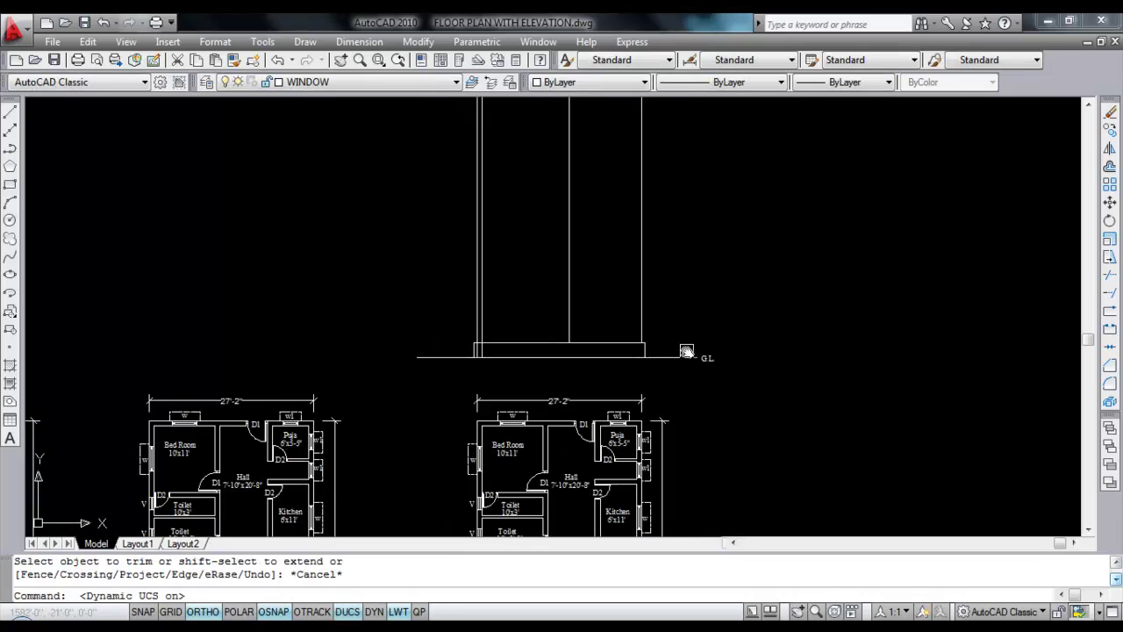
key(F6)
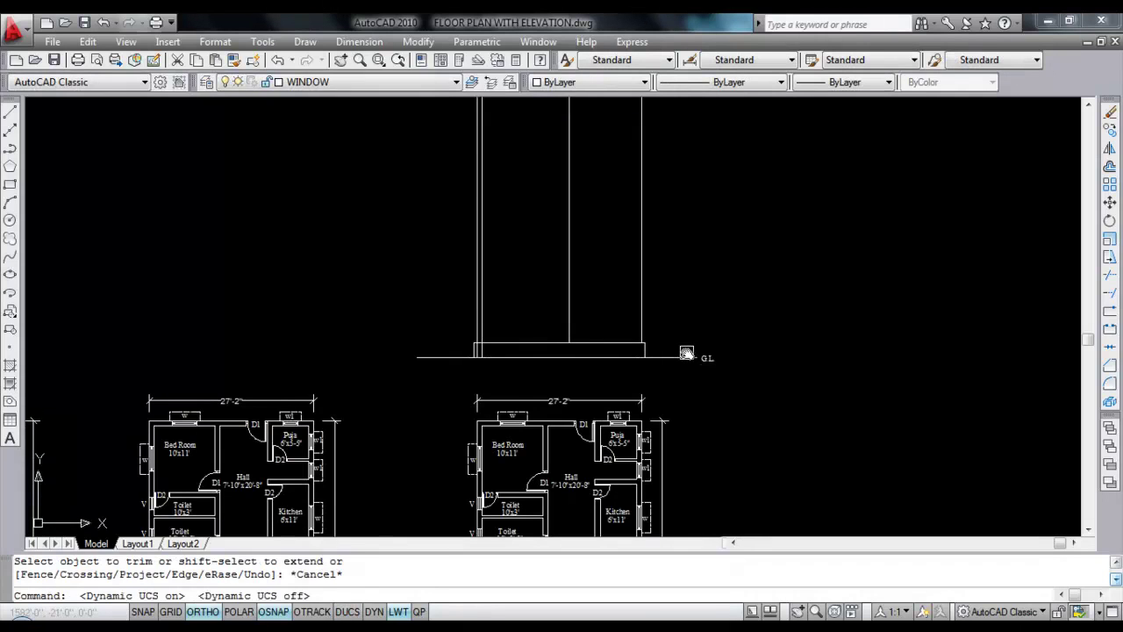
Step: Save the drawing, and offset the plinth's top line 10'6" upward
key(ctrl+s)
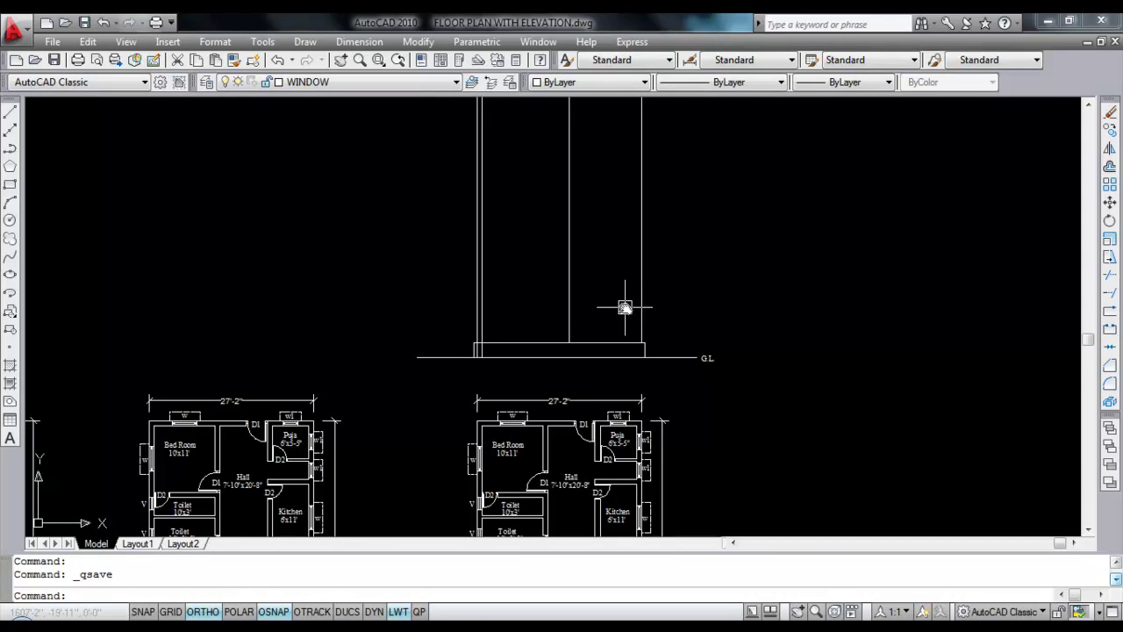
text(O)
key(Return)
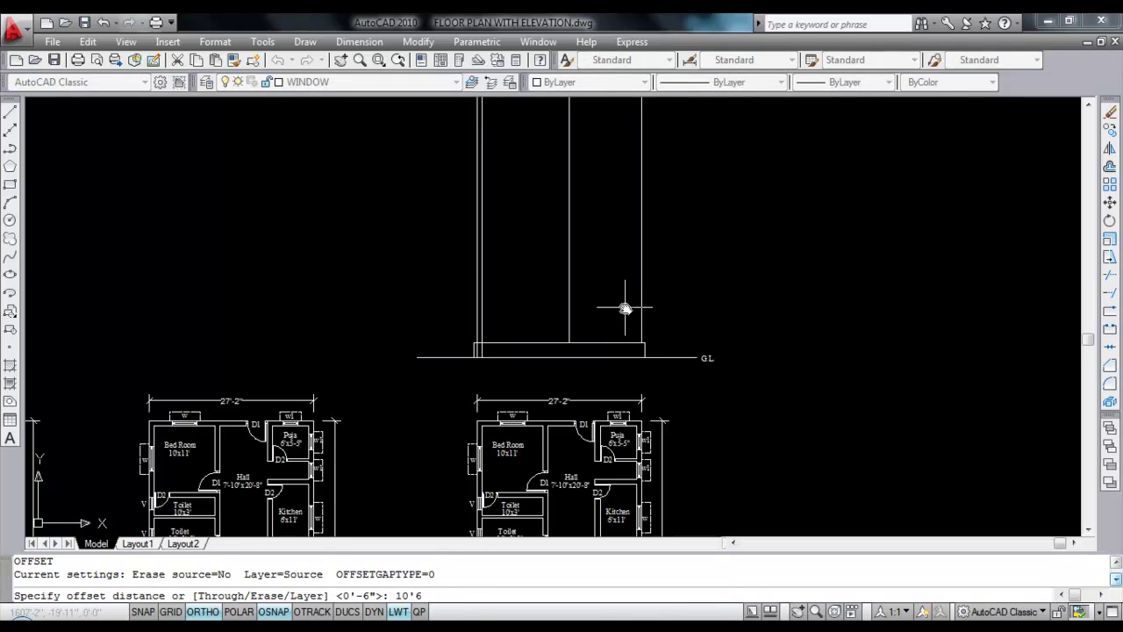
key(Return)
click(602, 343)
click(596, 196)
key(Return)
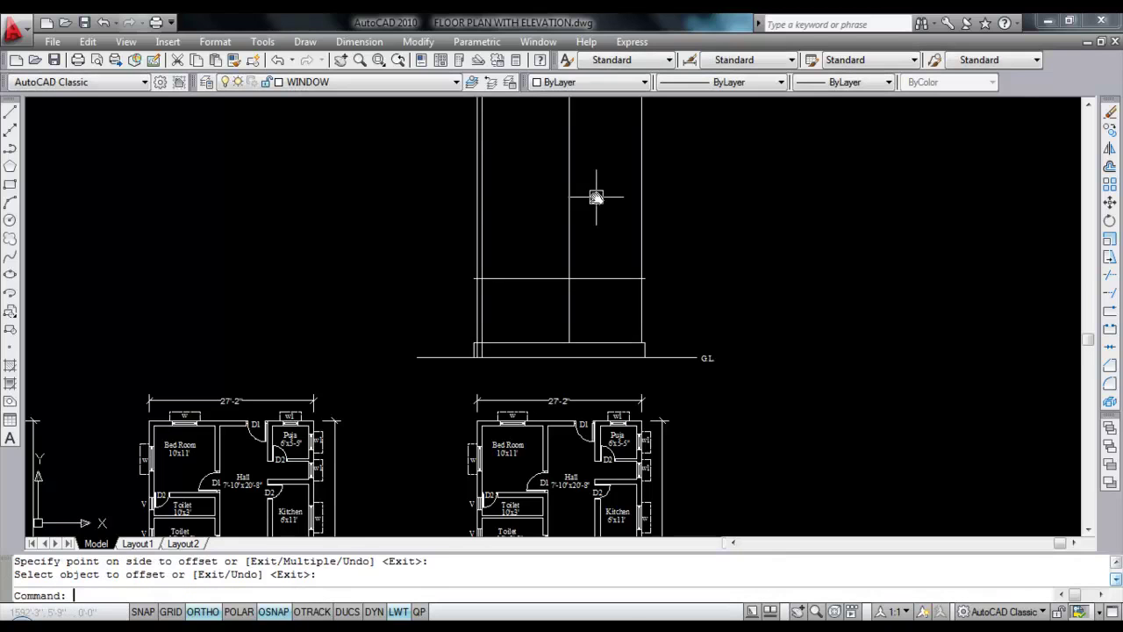
Step: Offset the horizontal line 10'6" above the plinth top by 4" upward to form the roof slab
key(Return)
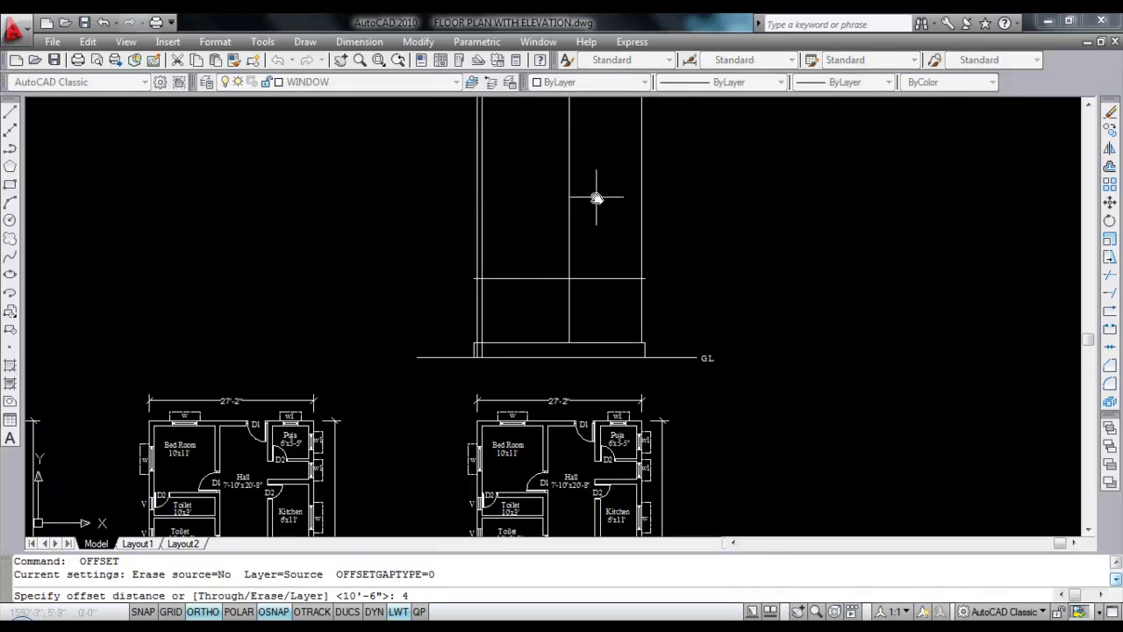
text(4)
key(Return)
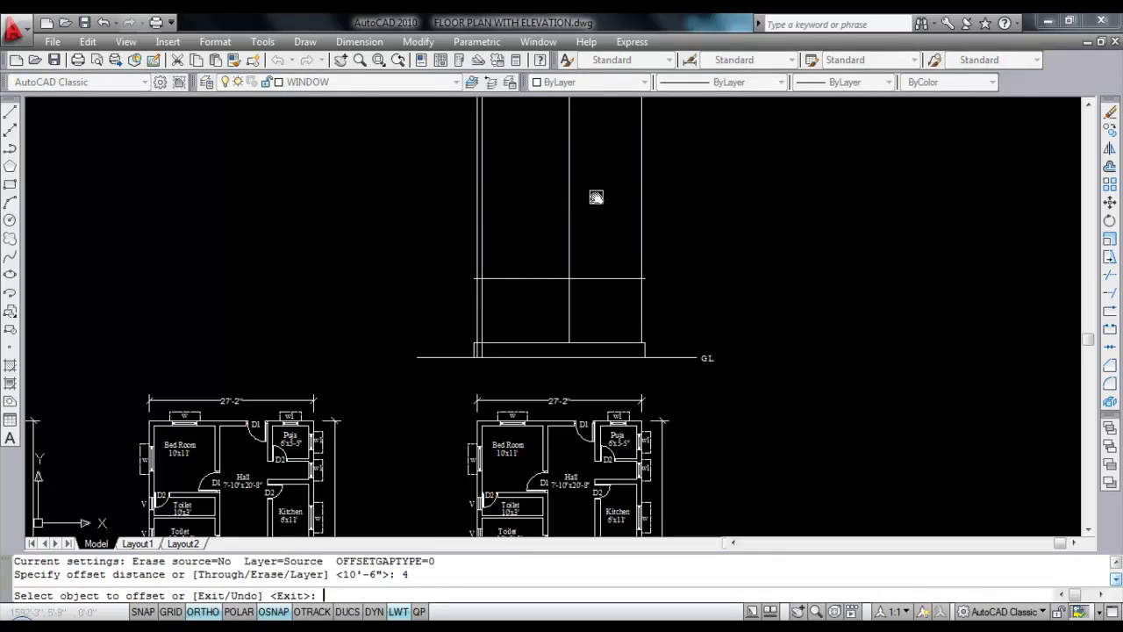
click(603, 279)
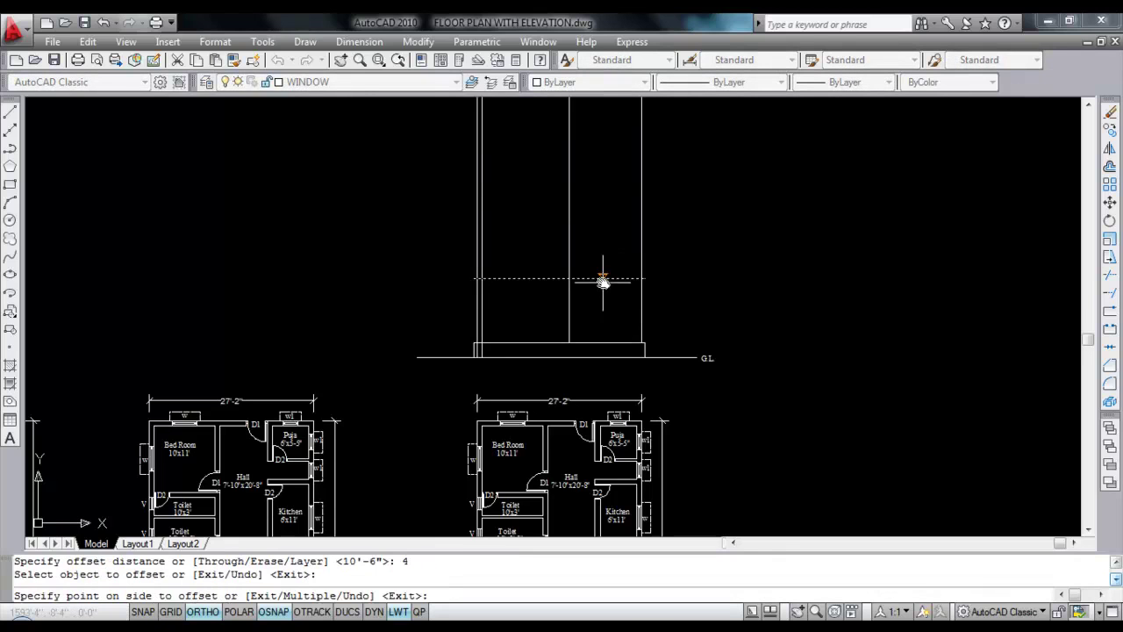
click(592, 194)
key(Escape)
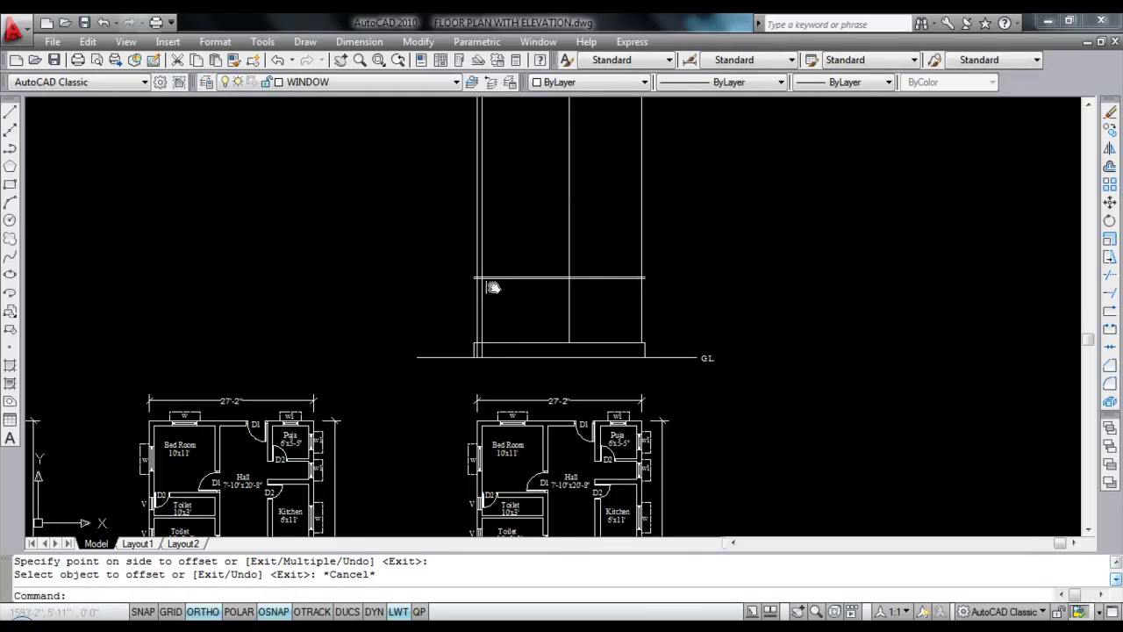
Step: Measure the gap between the slab's two horizontal lines with a linear dimension, without placing it
scroll(514, 280, up, 4)
click(359, 42)
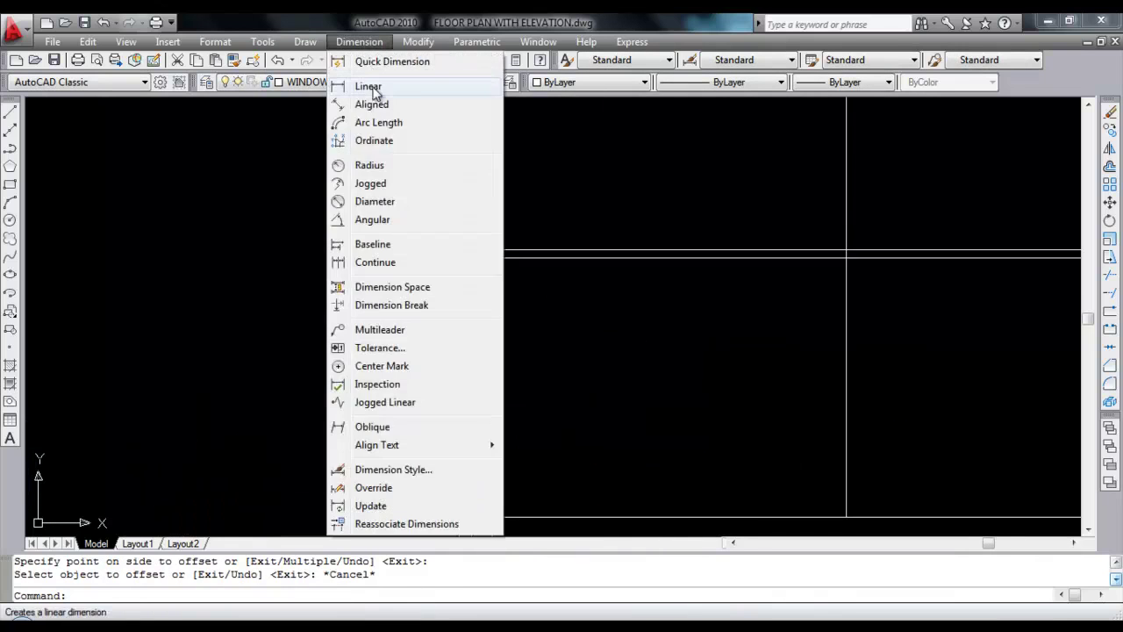
click(355, 85)
scroll(505, 261, up, 3)
click(413, 259)
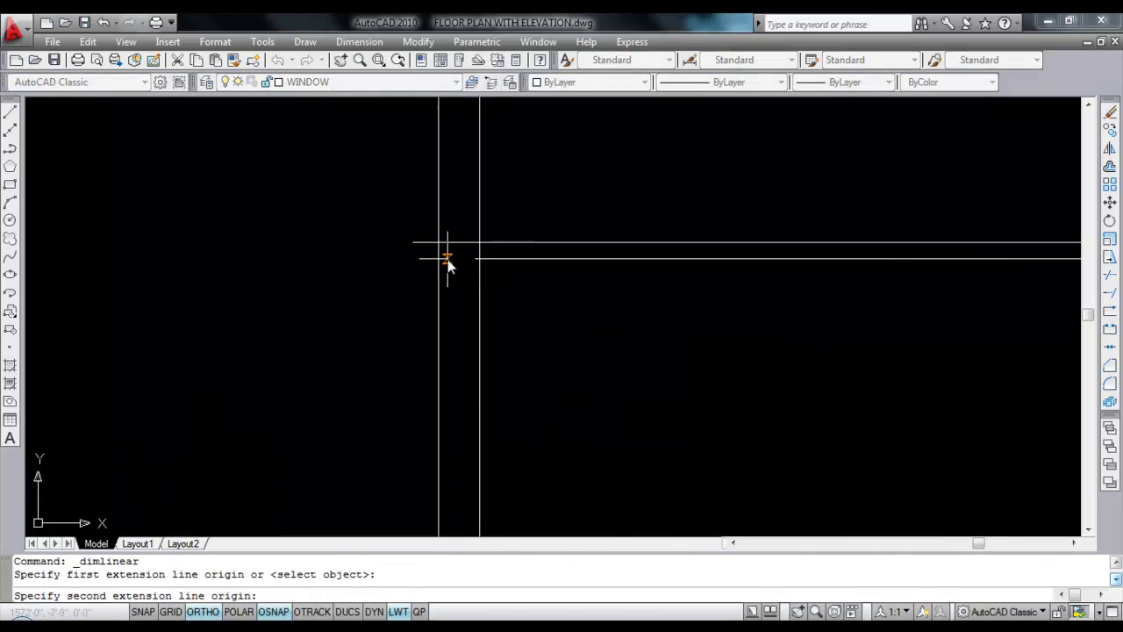
click(413, 244)
key(Escape)
right_click(493, 208)
click(526, 217)
scroll(406, 261, down, 4)
scroll(602, 302, up, 4)
click(563, 286)
click(594, 264)
key(Escape)
scroll(772, 281, down, 4)
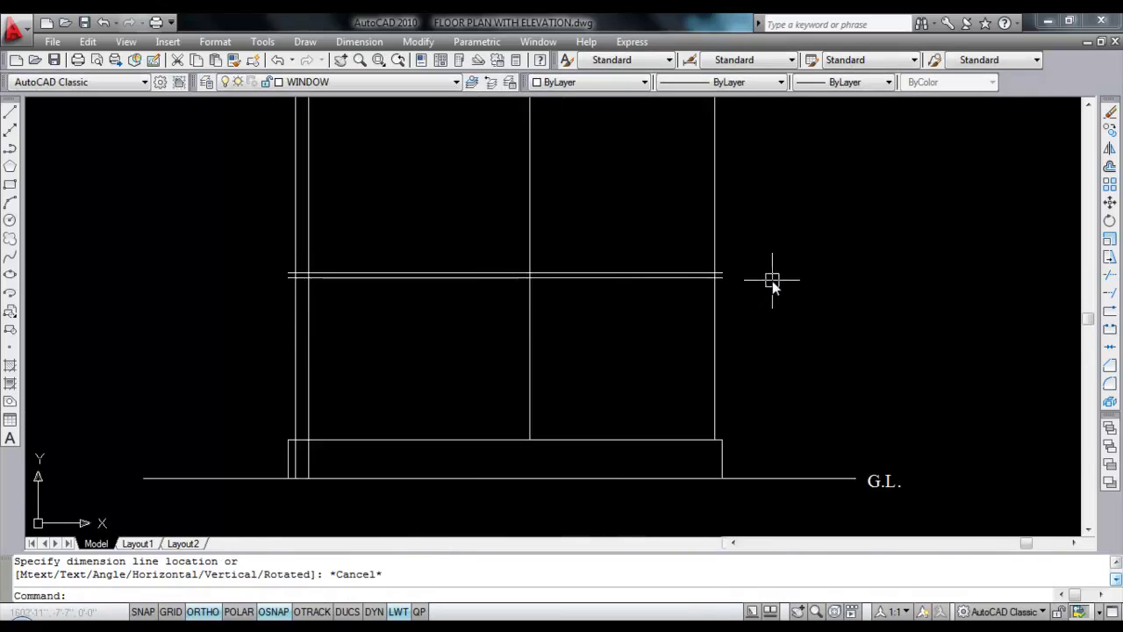
Step: Draw a short vertical line joining the slab's two horizontal lines at their right end
scroll(772, 281, down, 2)
key(l)
key(Return)
scroll(755, 290, up, 4)
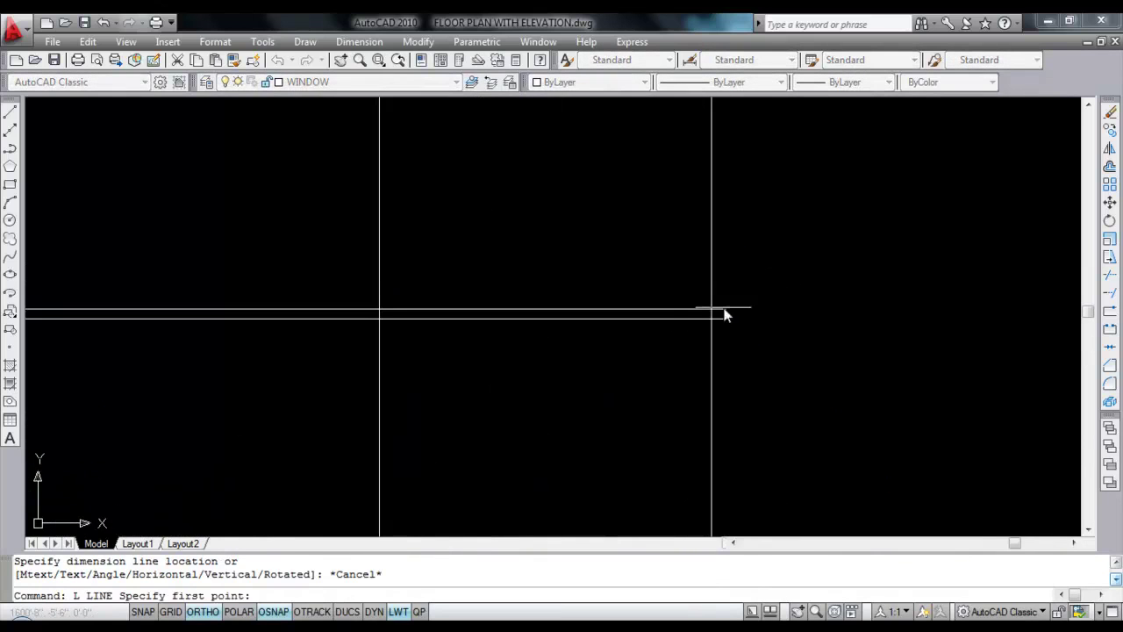
click(725, 313)
click(724, 319)
key(Return)
Step: Close the slab's left end with a short vertical line between its two horizontal lines
key(Return)
scroll(895, 269, down, 3)
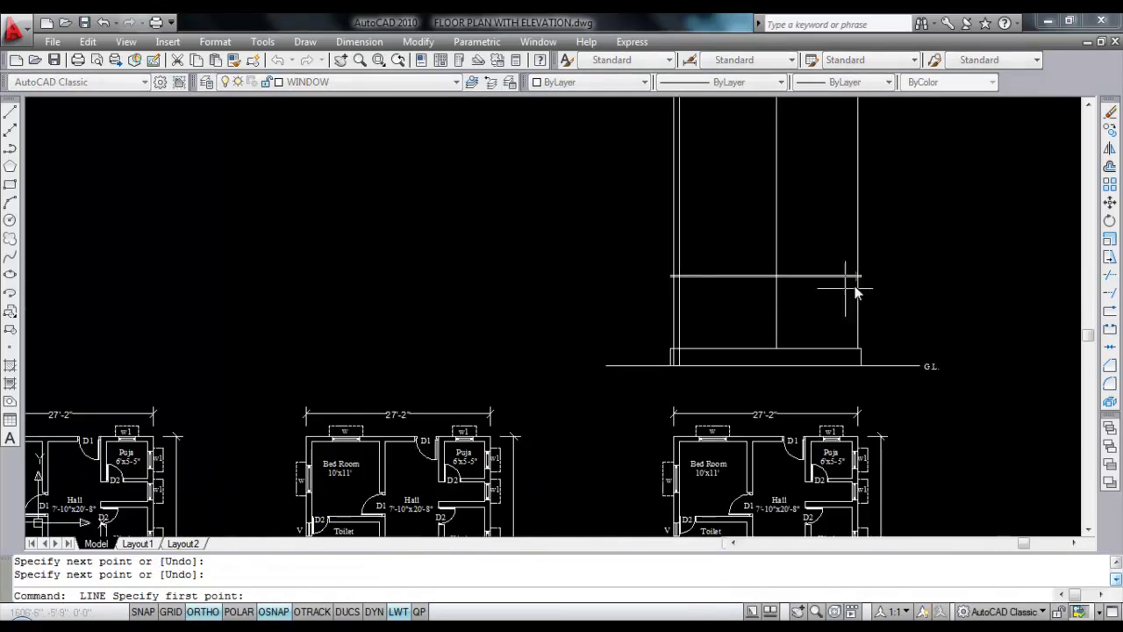
scroll(670, 289, up, 4)
click(654, 246)
click(655, 254)
key(Return)
scroll(542, 277, down, 3)
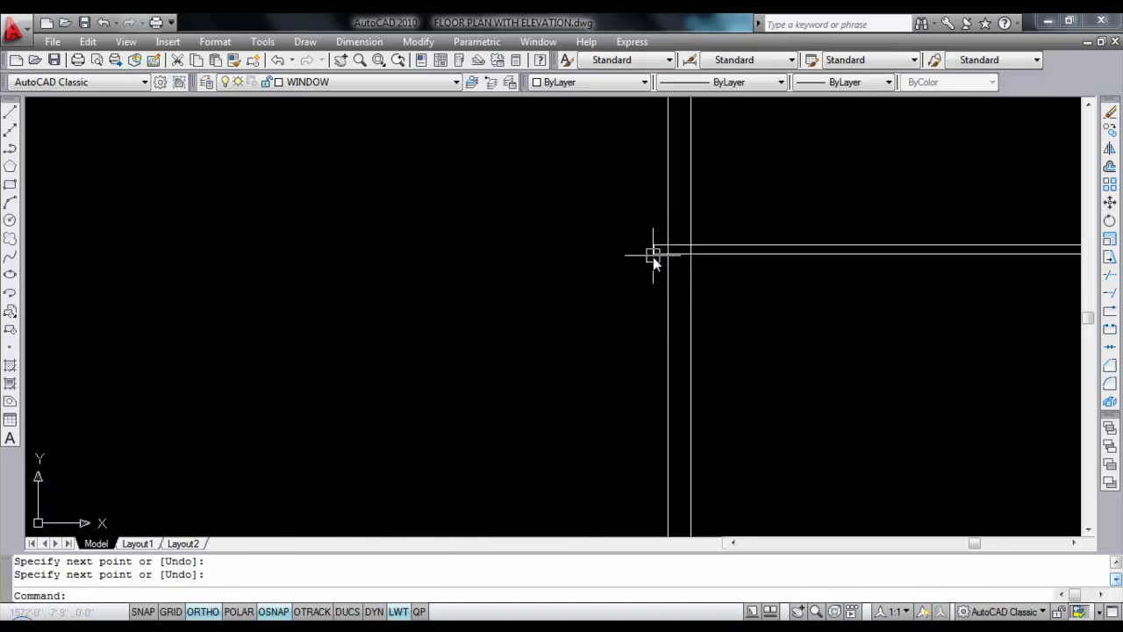
Step: Trim all the vertical wall lines above the slab's lower line
middle_drag(781, 283, 688, 295)
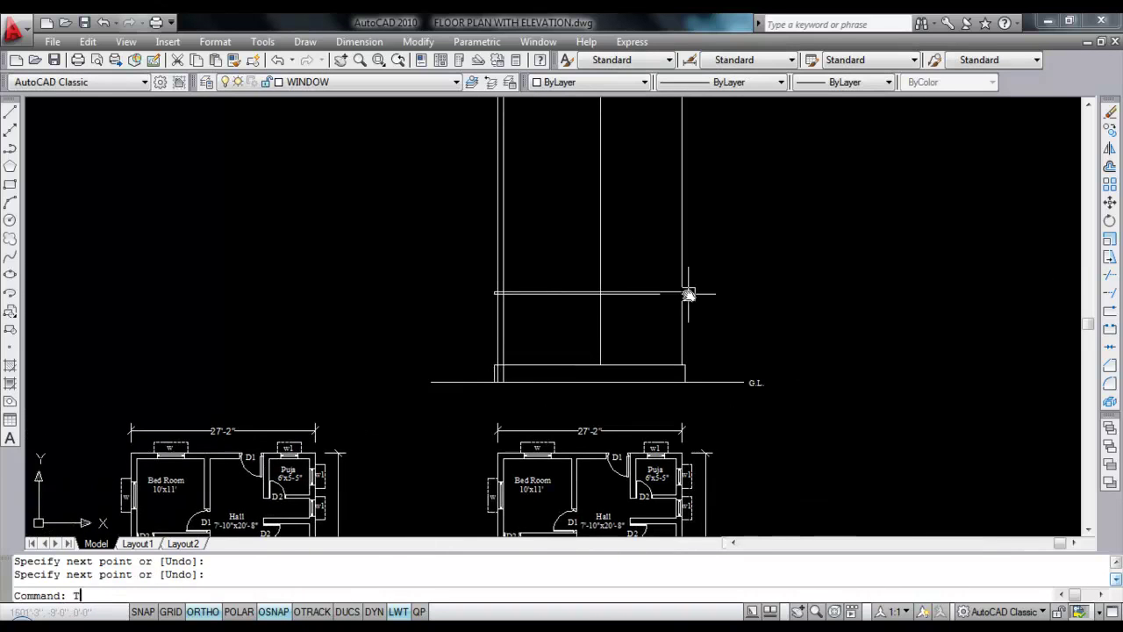
text(tr)
key(Return)
scroll(619, 287, up, 5)
click(614, 306)
key(Return)
click(834, 264)
click(233, 205)
scroll(664, 237, down, 4)
key(Escape)
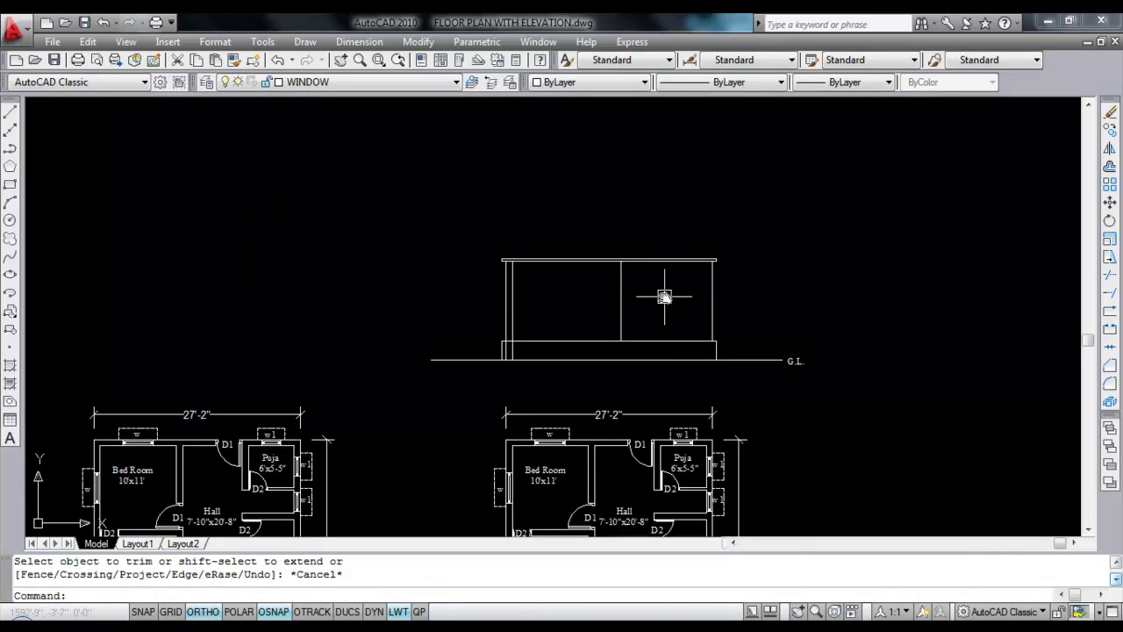
Step: Offset the plinth's top line 7' upward to mark the lintel level
key(Return)
text(7)
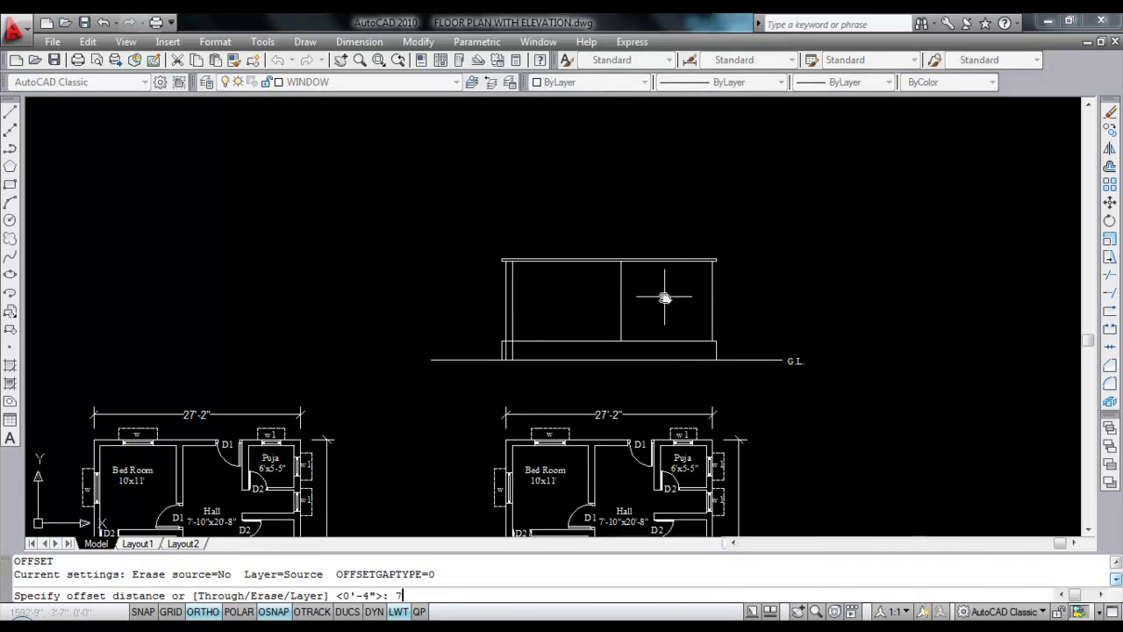
key(Return)
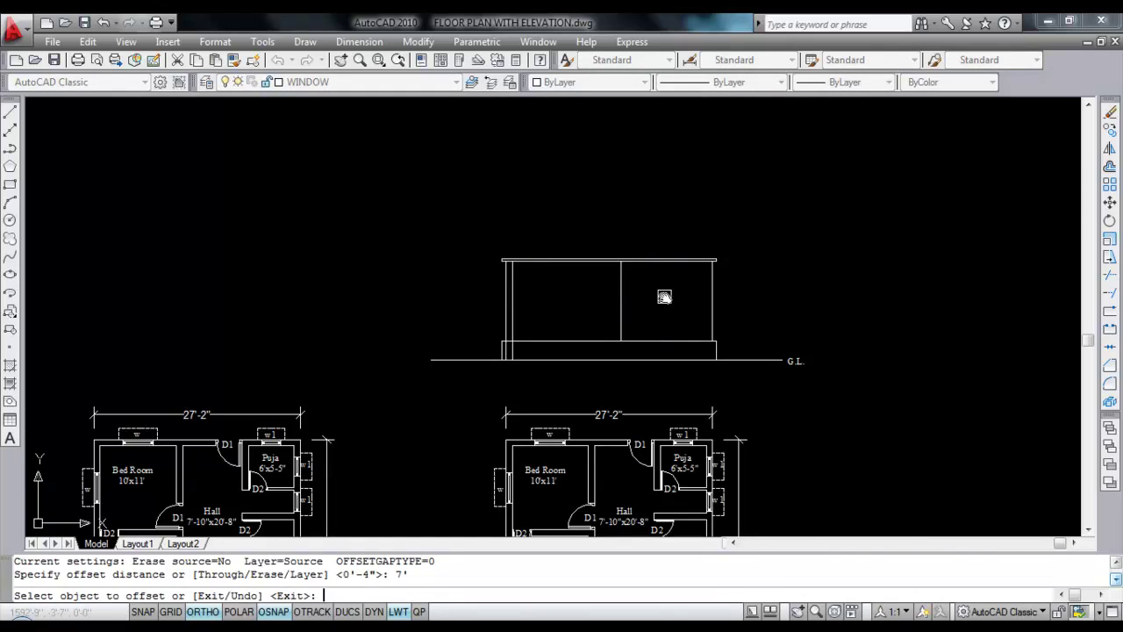
click(660, 340)
click(672, 279)
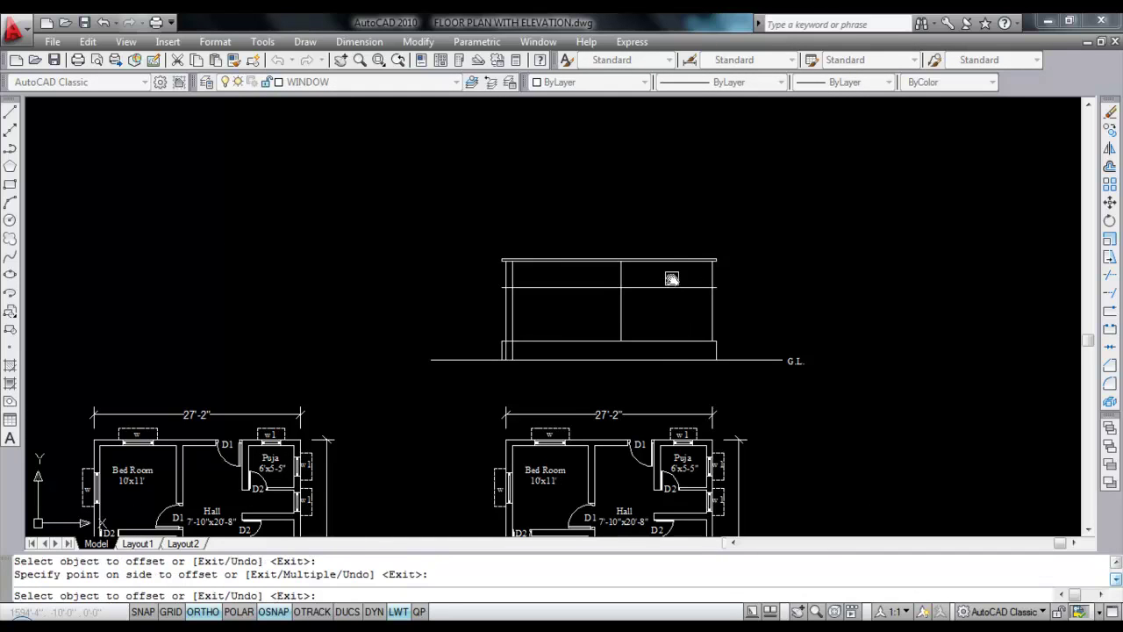
key(Return)
Step: Offset the 7' lintel-level line 3" upward to form the sunshade's thickness
key(Return)
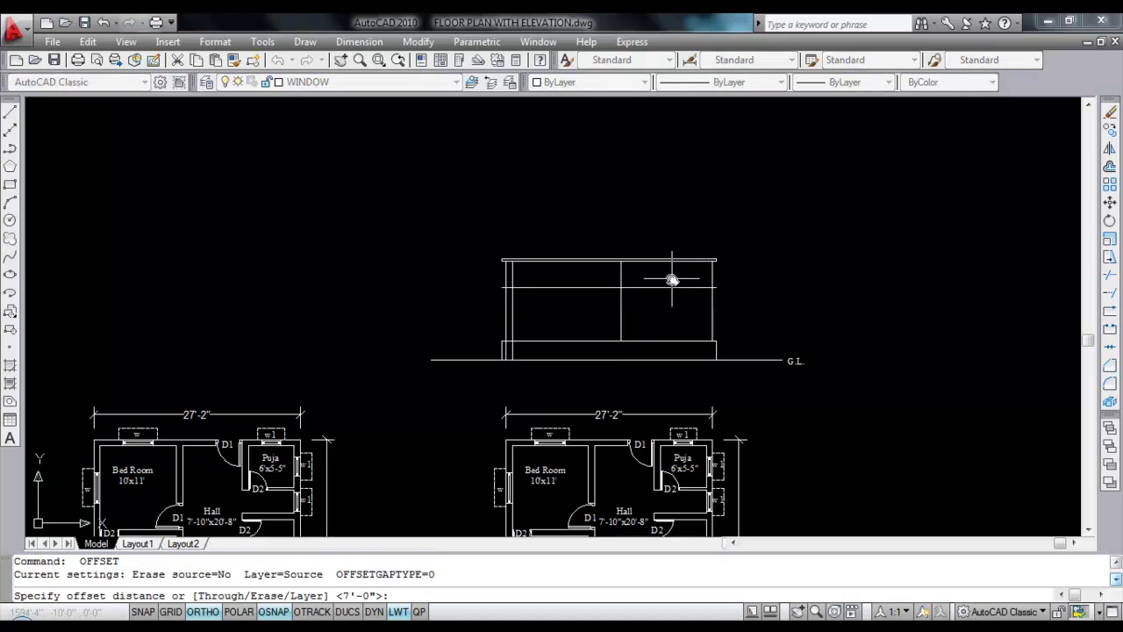
text(3)
key(Return)
click(672, 286)
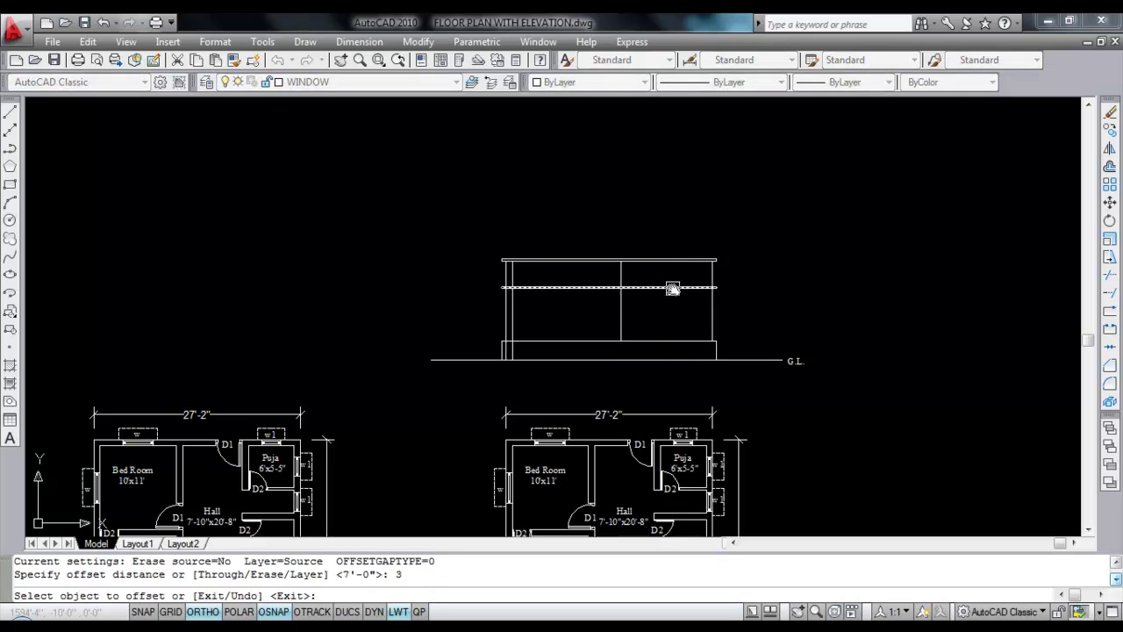
click(680, 178)
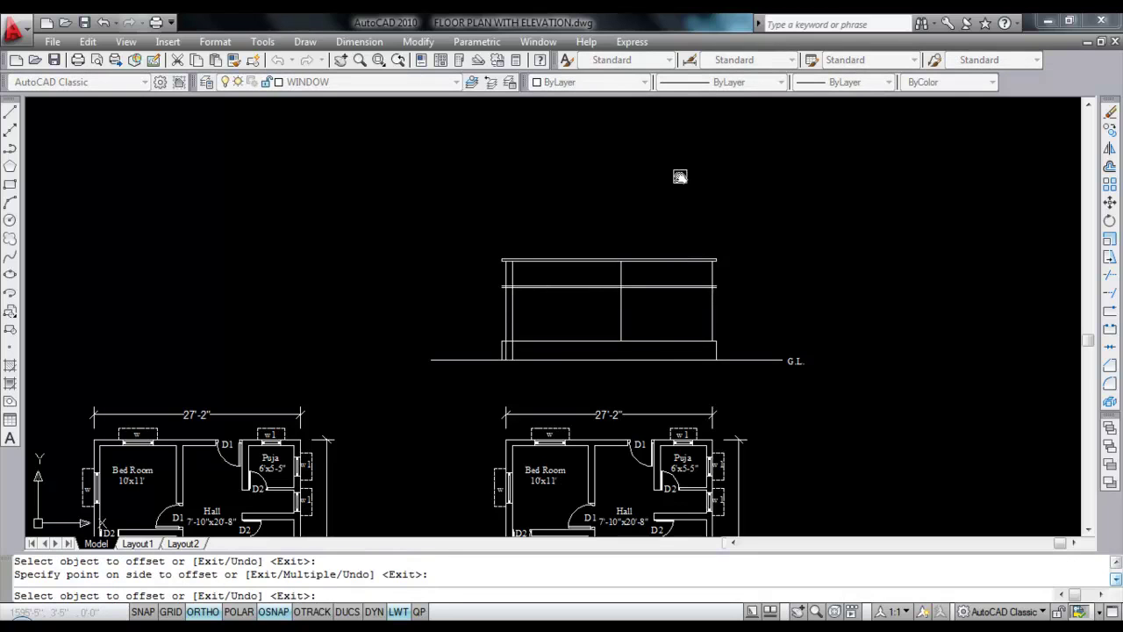
key(Escape)
Step: Draw vertical construction lines through the outer edges of the side window sunshades on both sides of the second floor plan
middle_drag(573, 428, 570, 355)
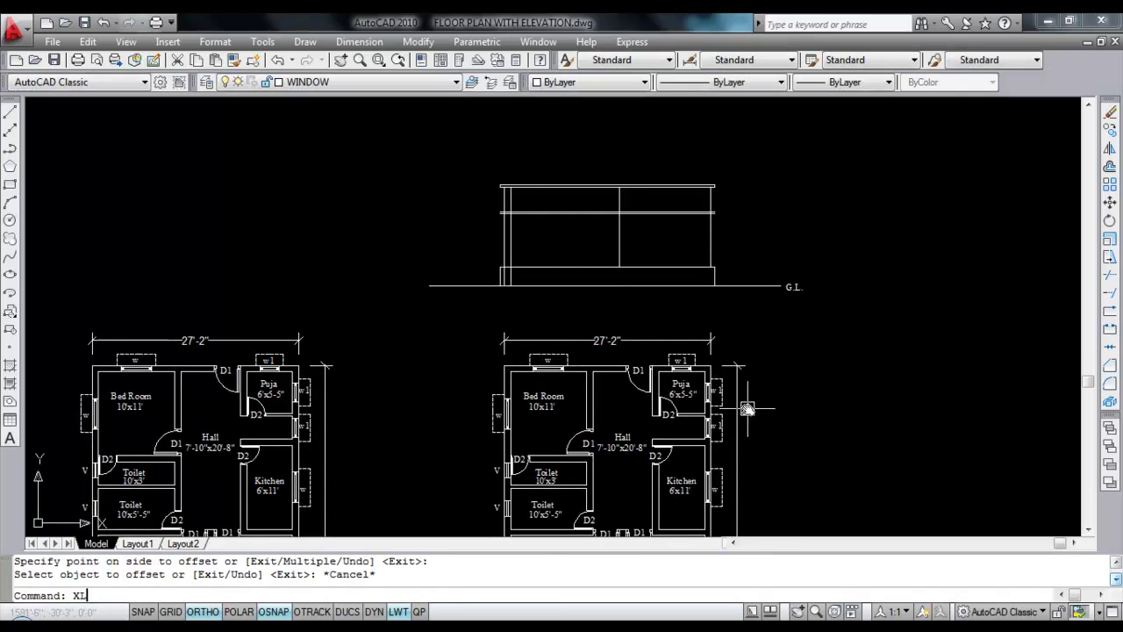
text(XL)
key(Return)
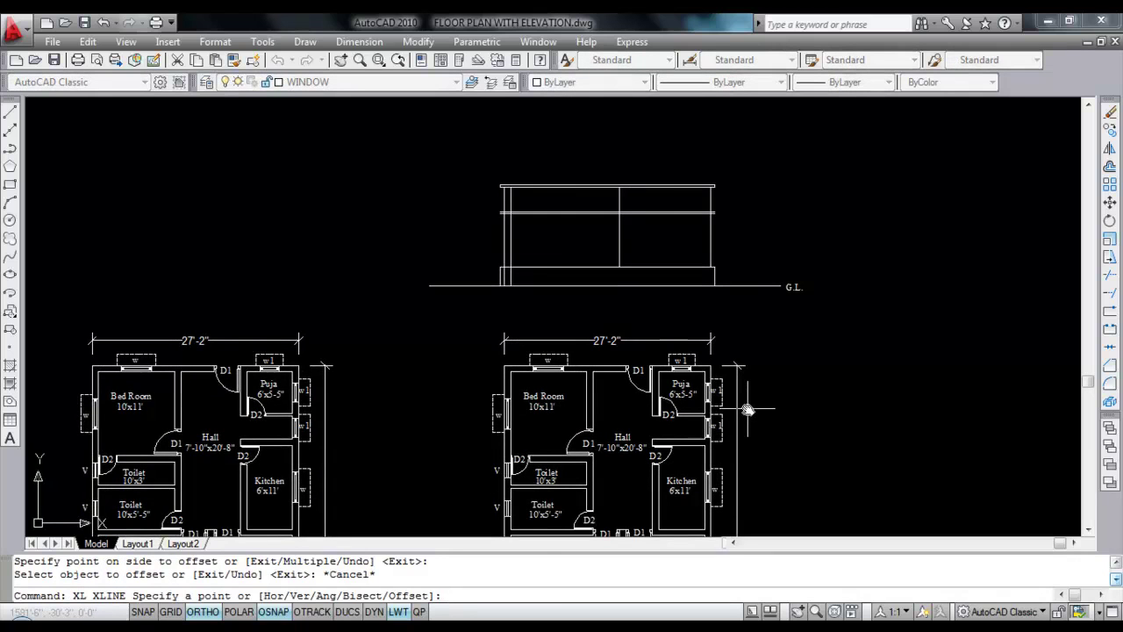
key(Return)
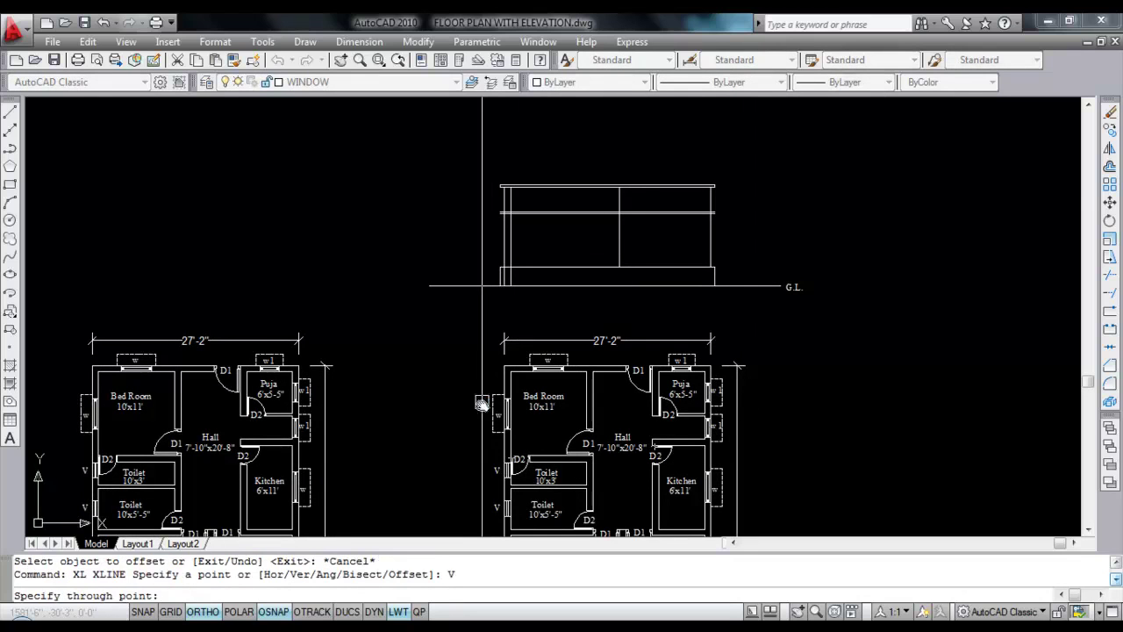
click(497, 392)
scroll(746, 401, up, 3)
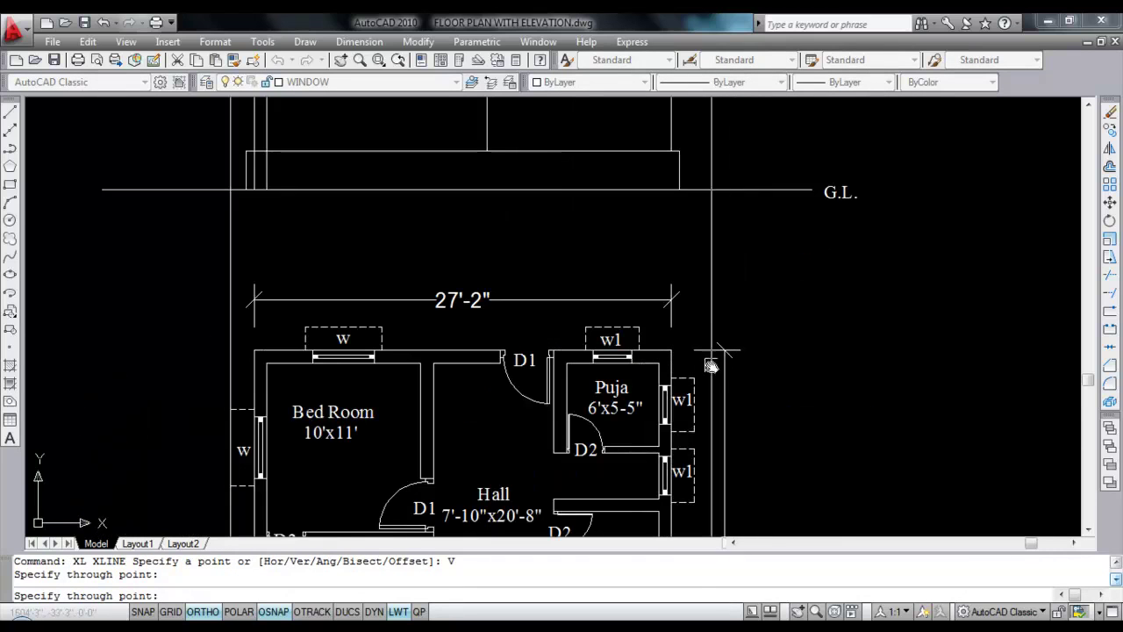
click(694, 377)
key(Escape)
Step: Extend both sunshade lines at lintel level to the vertical construction lines on either side
scroll(767, 402, down, 5)
scroll(760, 289, up, 4)
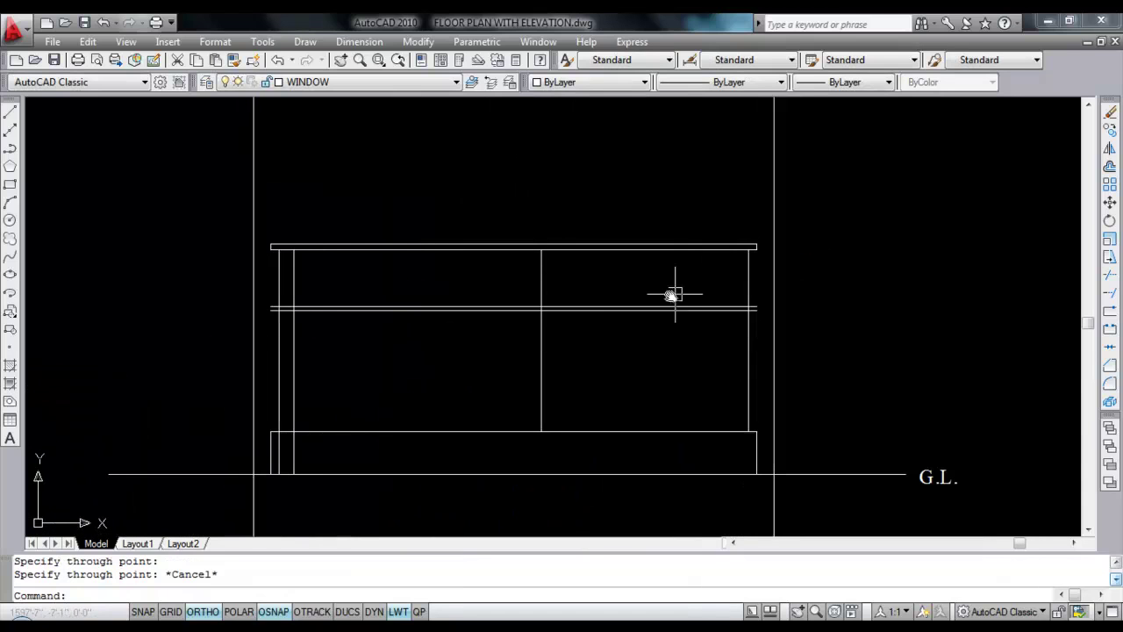
text(EX)
key(Return)
click(774, 194)
click(308, 202)
click(201, 176)
key(Return)
click(338, 308)
click(306, 351)
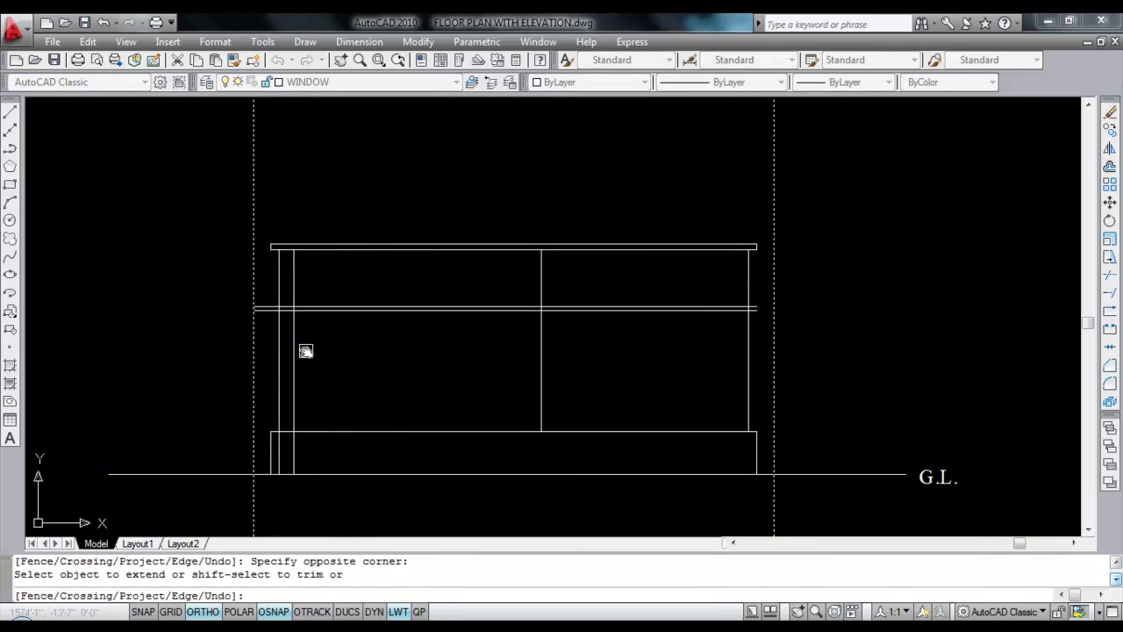
click(698, 369)
click(634, 269)
key(Escape)
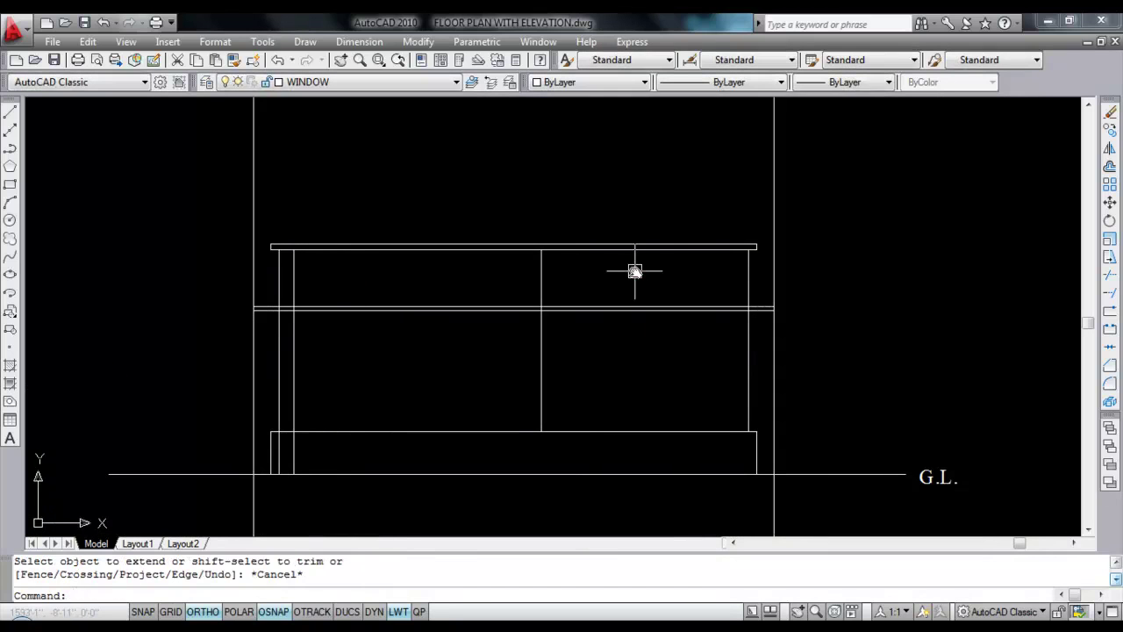
Step: Trim both construction lines above and below the sunshade so they close its ends, and save the drawing
text(TR)
key(Return)
click(726, 273)
click(659, 364)
key(Return)
click(776, 294)
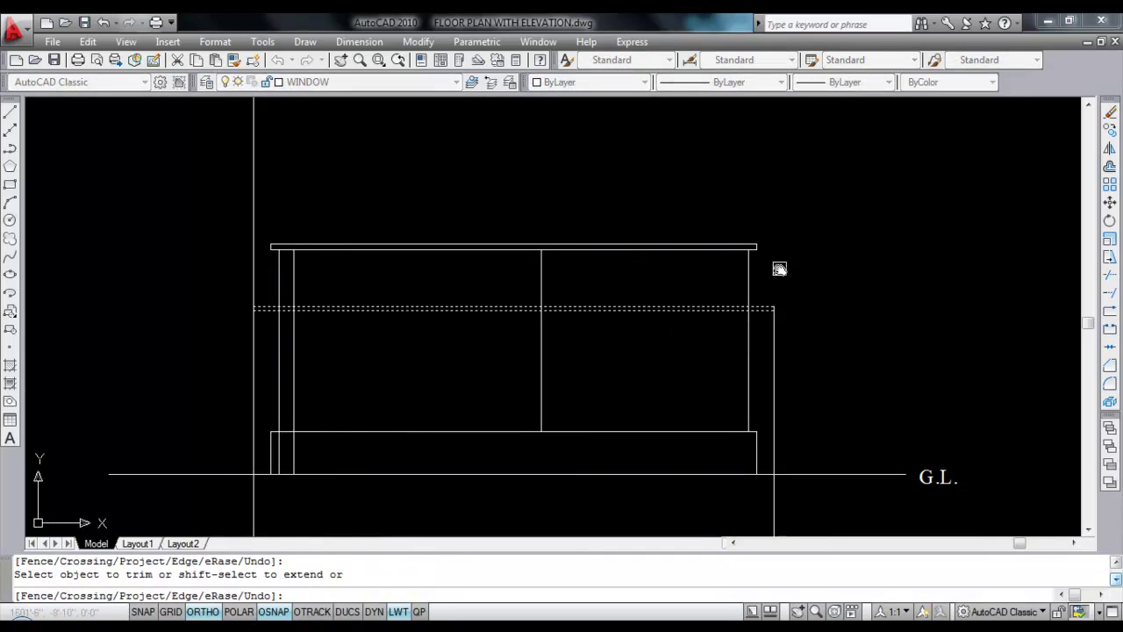
click(251, 268)
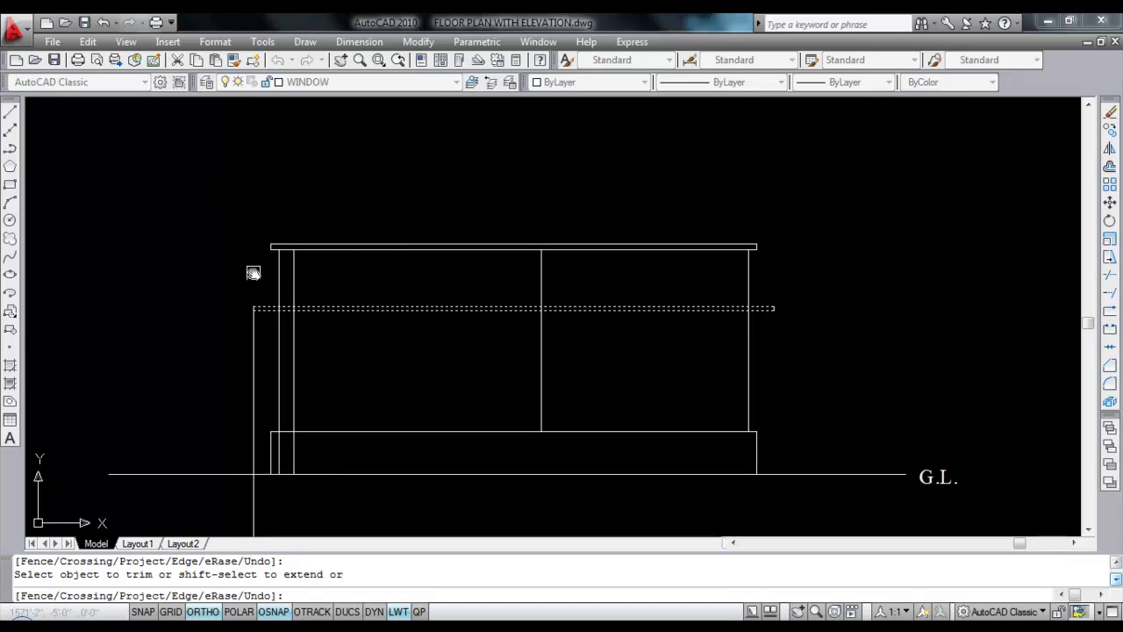
click(251, 335)
scroll(318, 219, down, 3)
key(Escape)
key(ctrl+s)
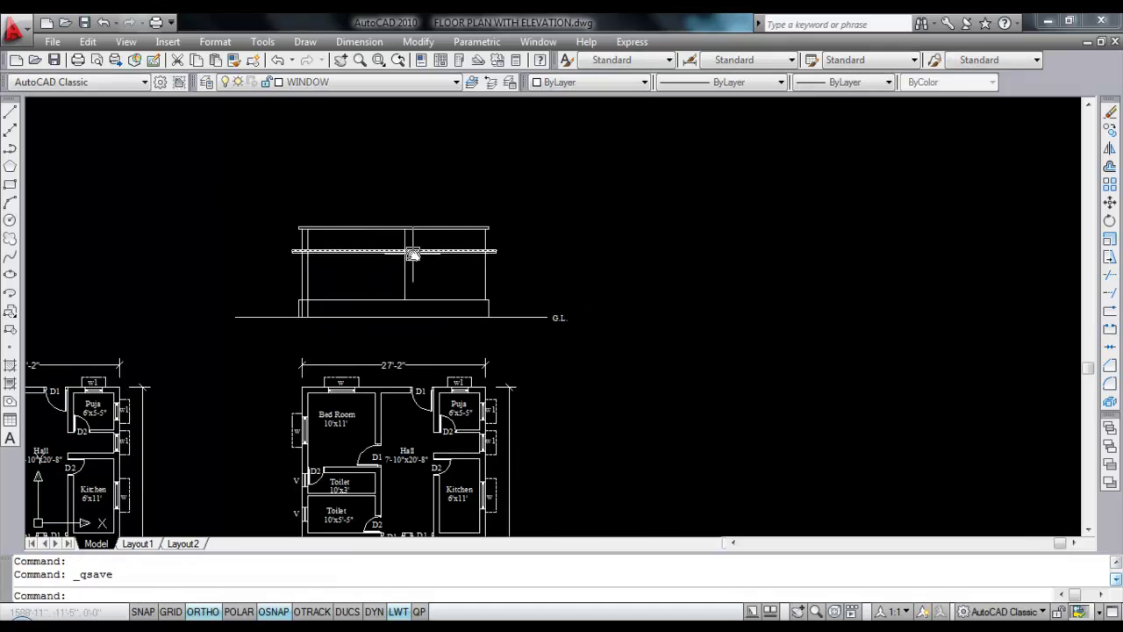
Step: Draw vertical construction lines through both edges of the balcony gate (G) opening in the second floor plan
scroll(372, 263, up, 2)
scroll(372, 262, up, 2)
middle_drag(267, 288, 316, 250)
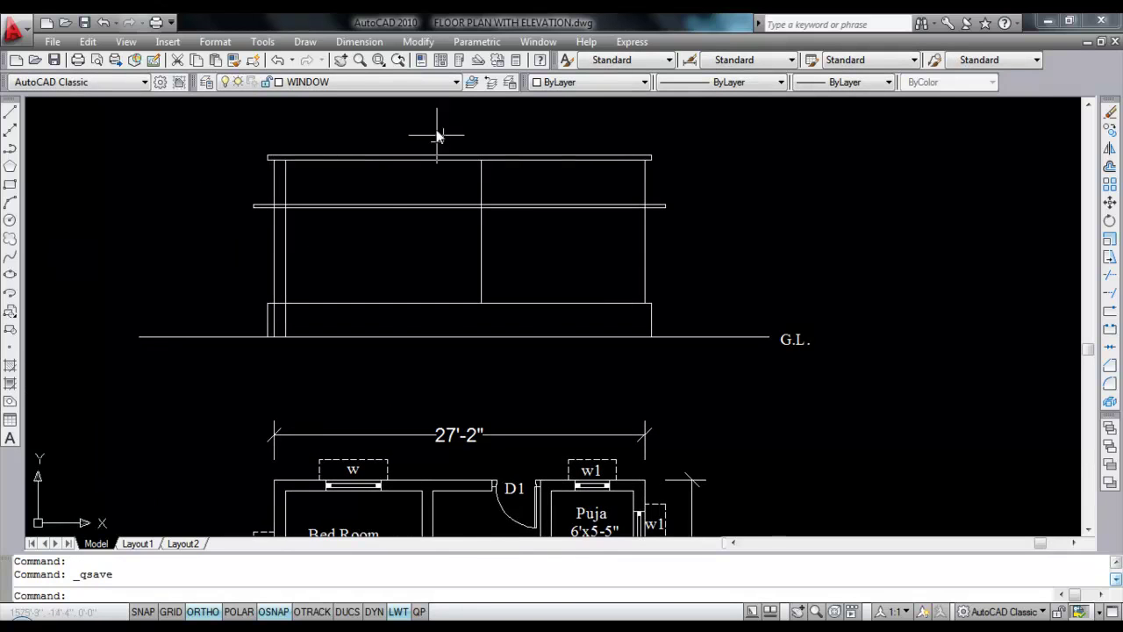
scroll(389, 162, down, 2)
middle_drag(405, 258, 404, 96)
scroll(481, 336, down, 3)
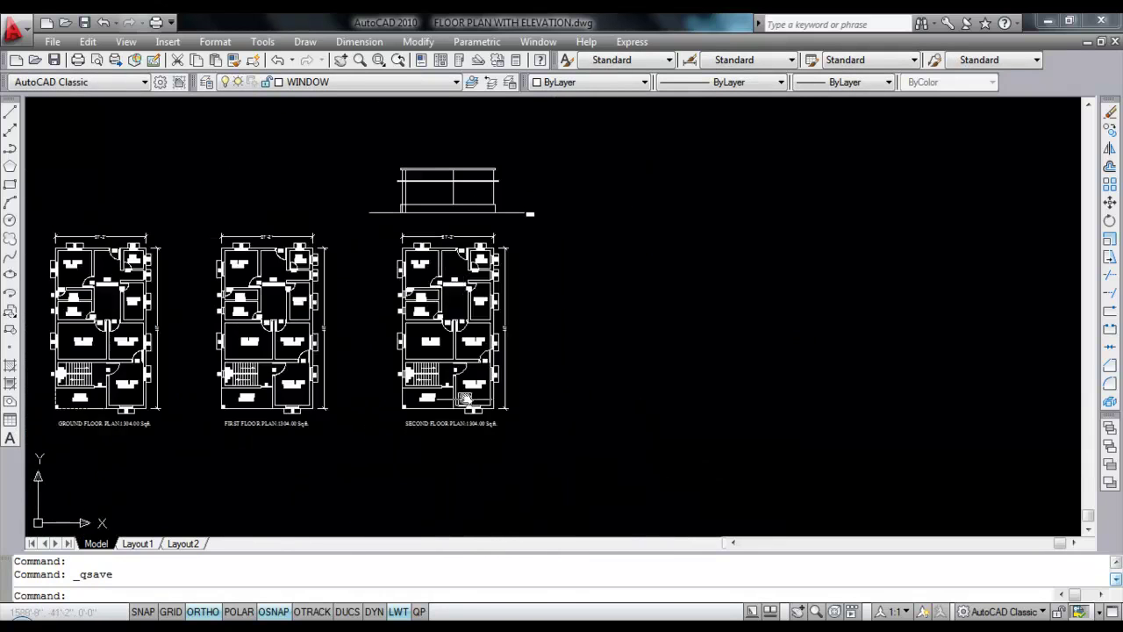
scroll(440, 367, up, 3)
scroll(487, 408, up, 1)
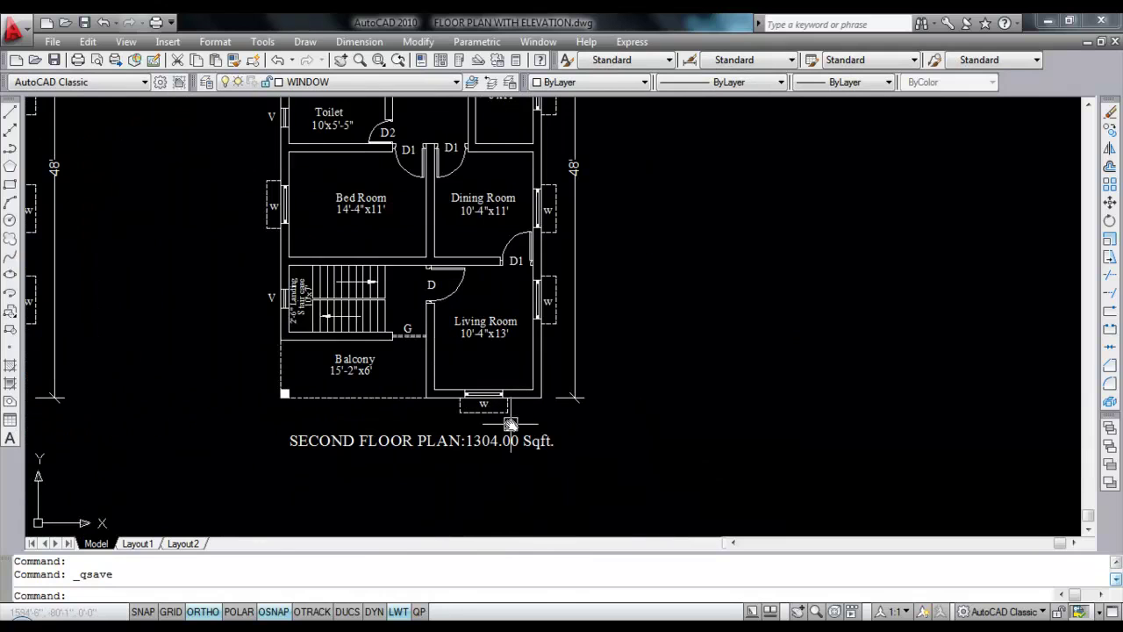
key(Return)
text(V)
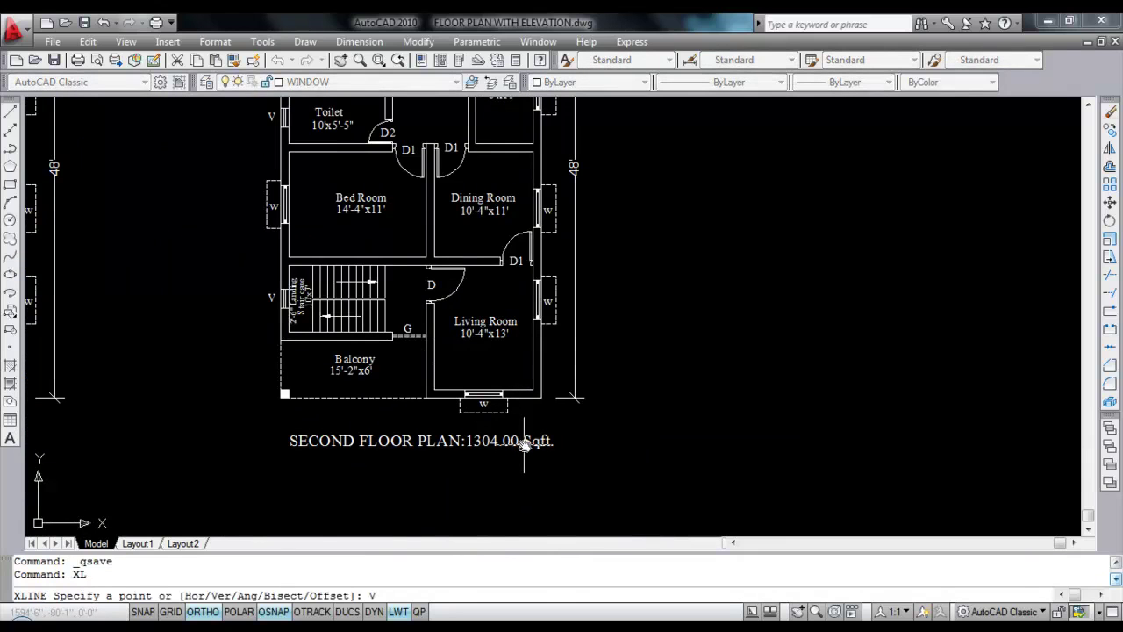
key(Return)
scroll(491, 399, up, 2)
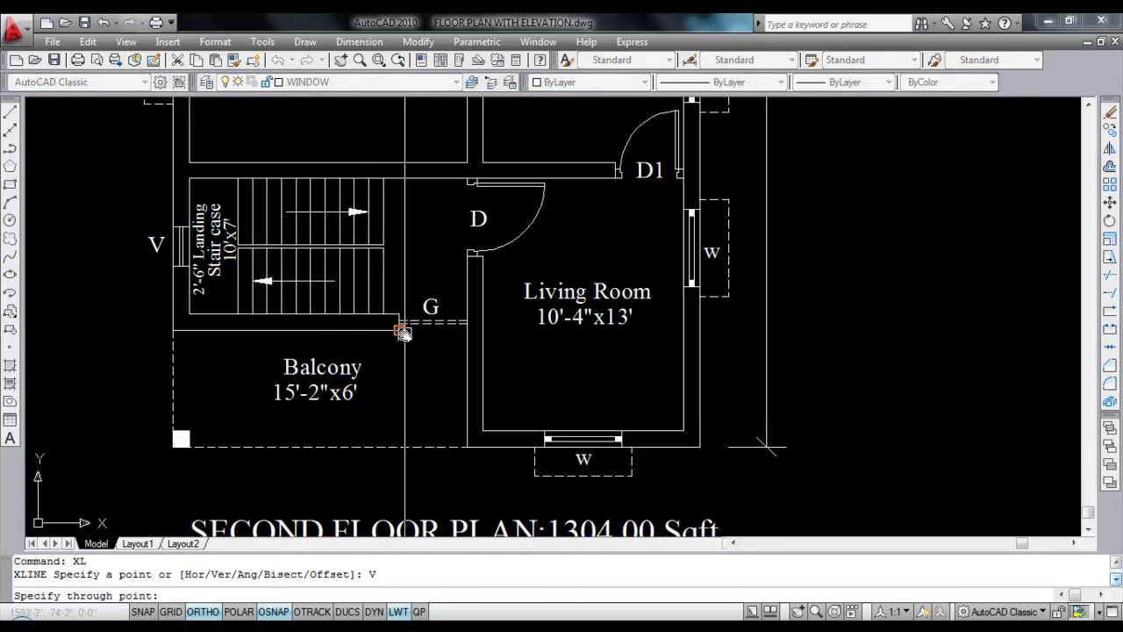
click(404, 333)
scroll(465, 331, up, 3)
click(459, 318)
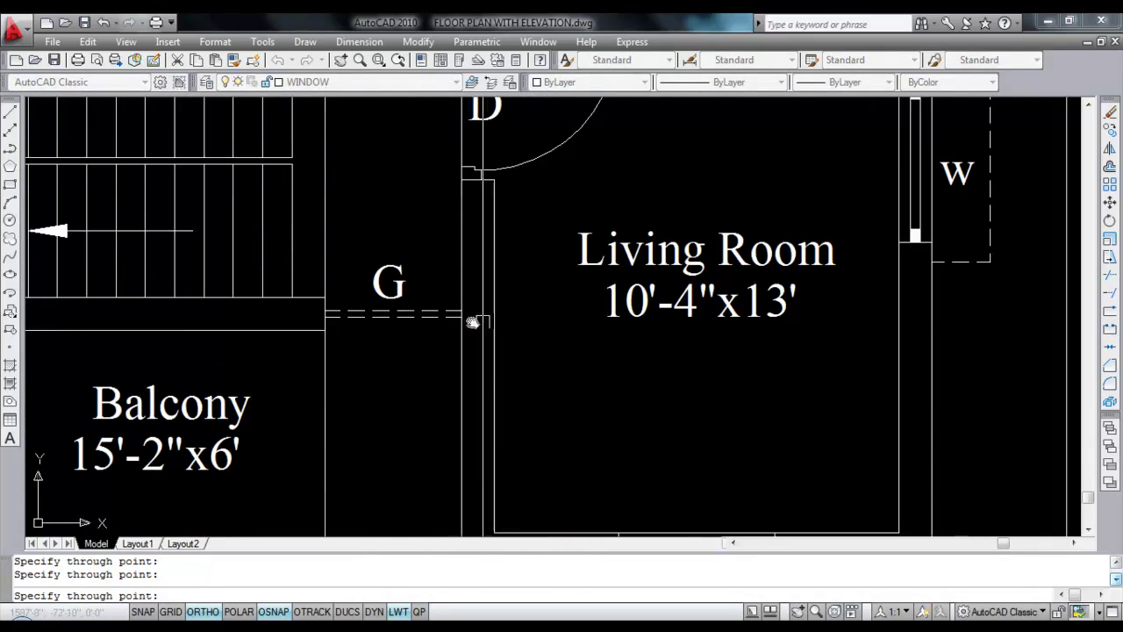
Step: Draw vertical construction lines through both edges of the living room's front window, extending them up across the elevation
scroll(459, 318, down, 3)
scroll(557, 412, up, 3)
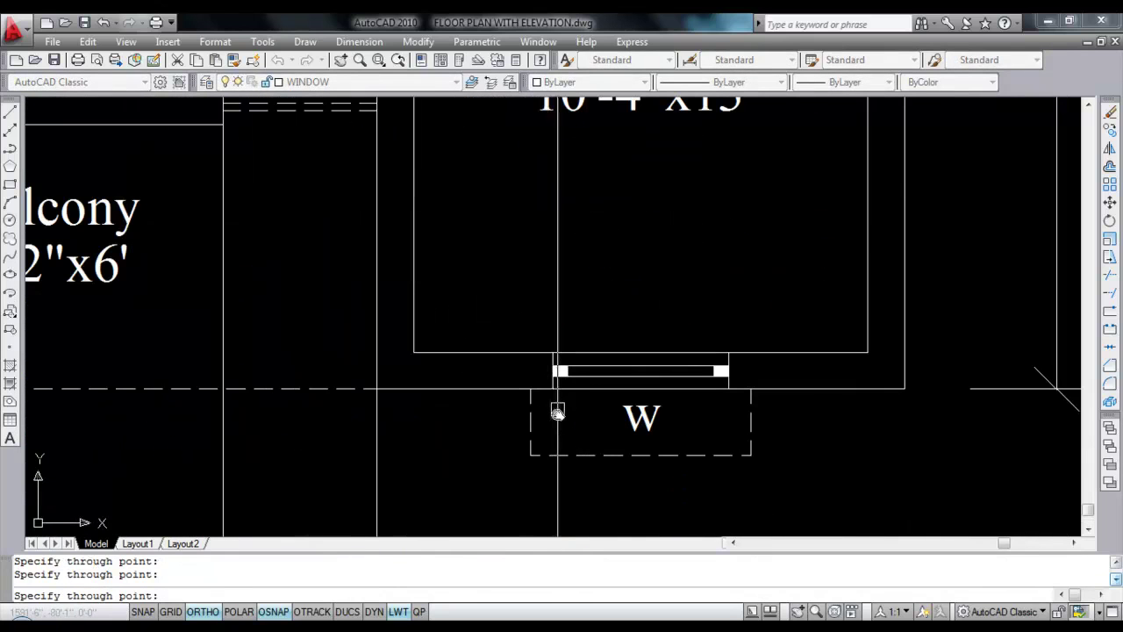
click(729, 387)
scroll(650, 445, down, 10)
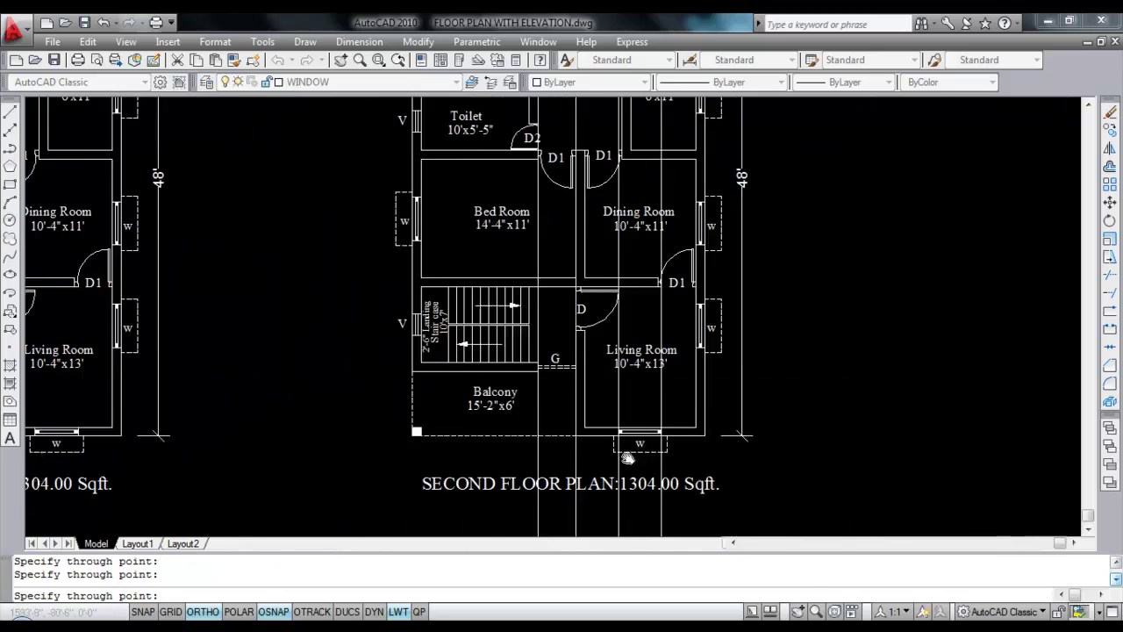
scroll(579, 255, up, 6)
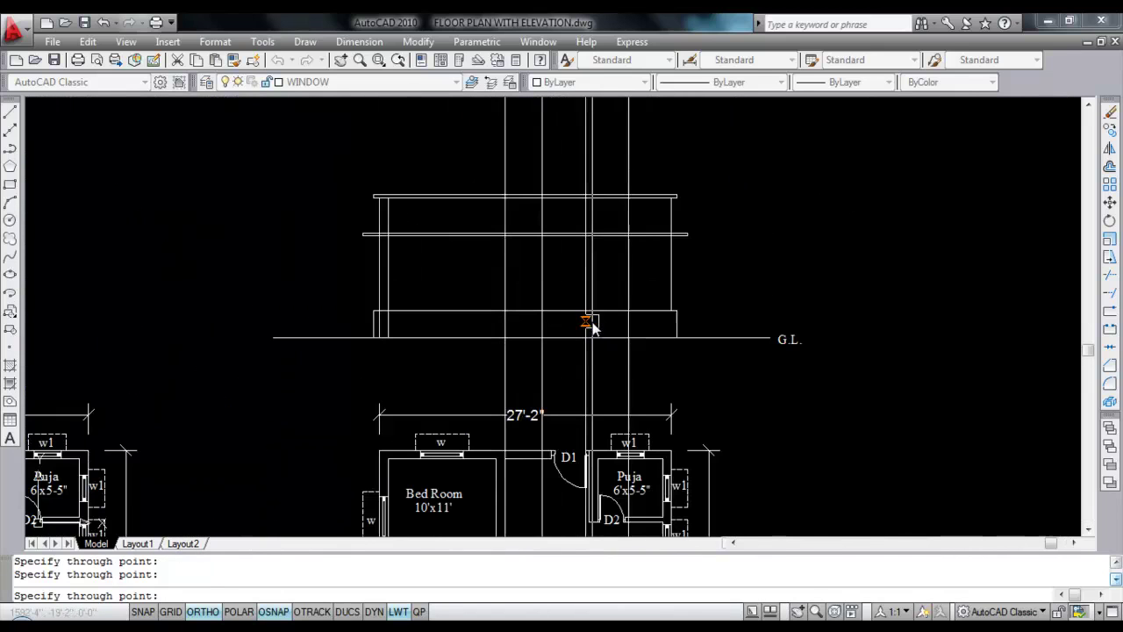
key(Escape)
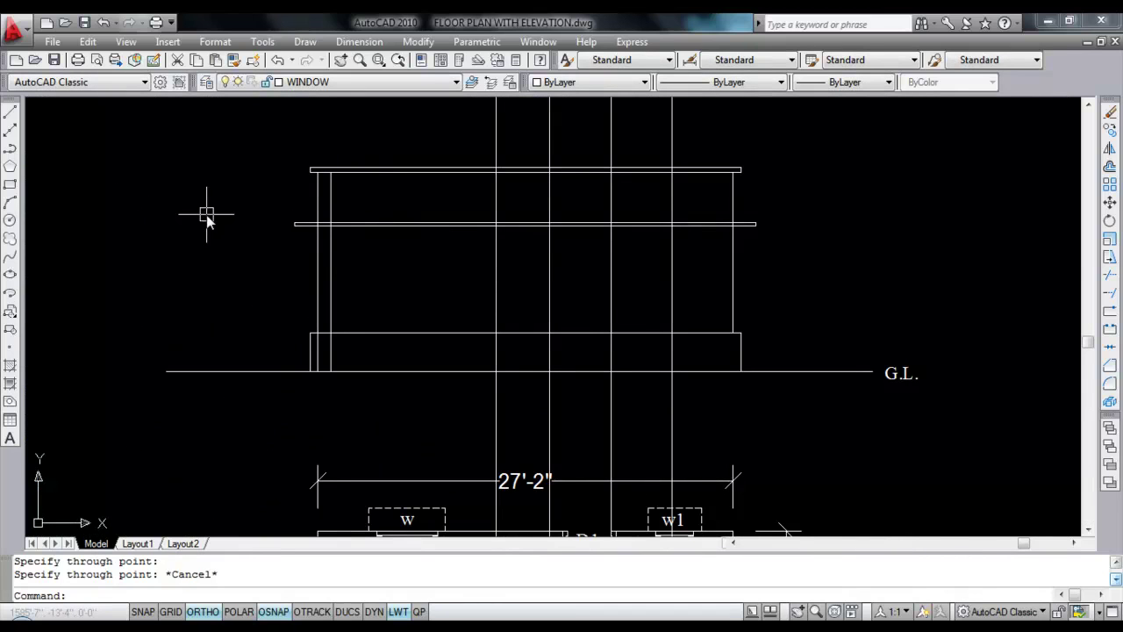
Step: Draw the gate opening as a rectangle from the sunshade's underside to the plinth top, and erase its two construction lines
text(REC)
key(Return)
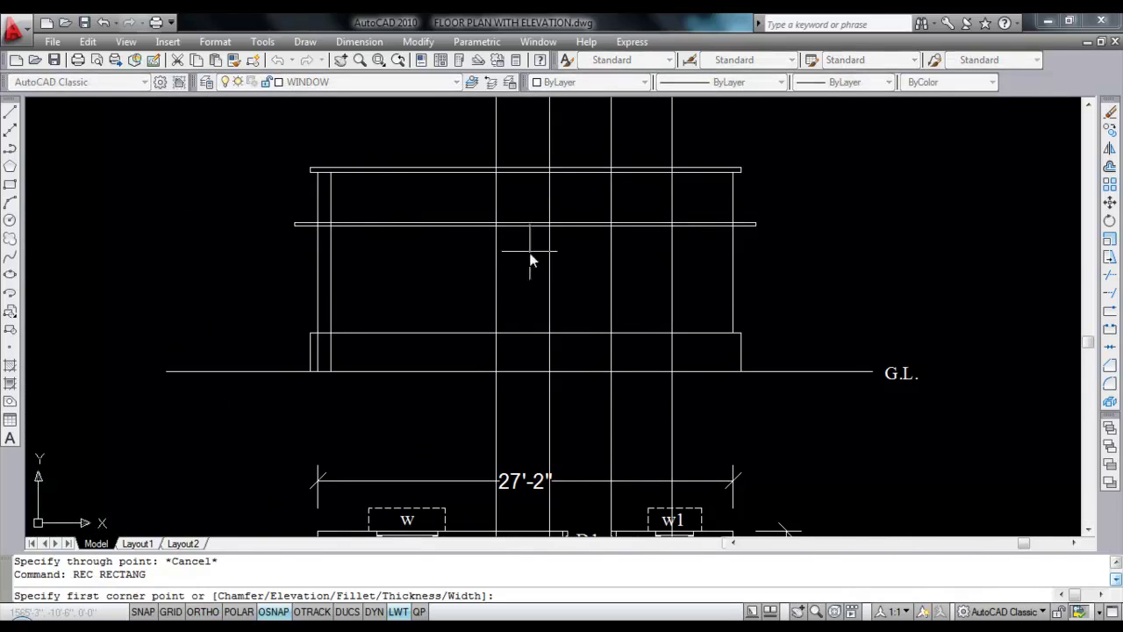
click(496, 224)
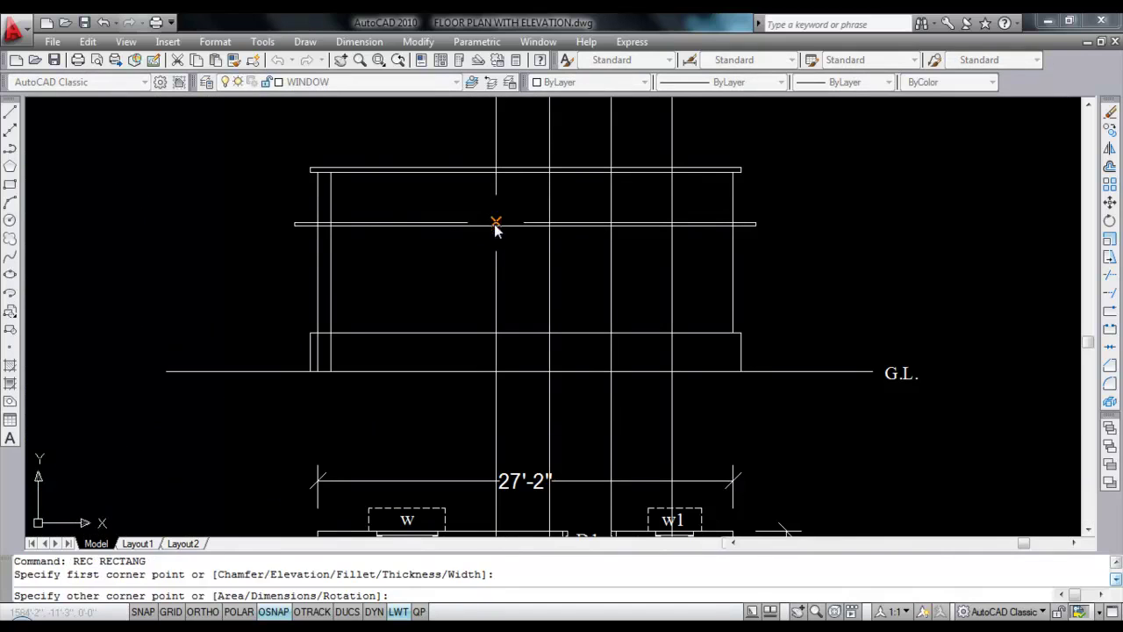
click(549, 334)
click(577, 409)
click(441, 391)
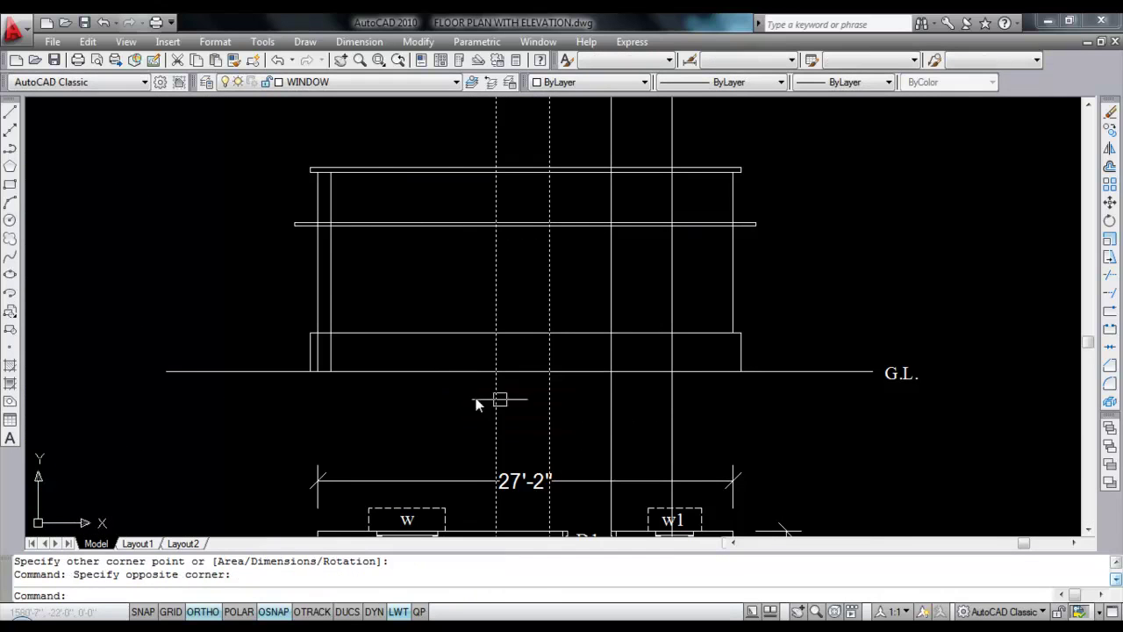
key(Delete)
Step: Check the gate opening's width and height with temporary linear dimensions
click(359, 42)
click(366, 88)
scroll(523, 231, up, 2)
click(486, 221)
click(562, 221)
key(Escape)
right_click(495, 177)
click(537, 186)
click(485, 222)
click(485, 375)
key(Escape)
scroll(562, 314, down, 3)
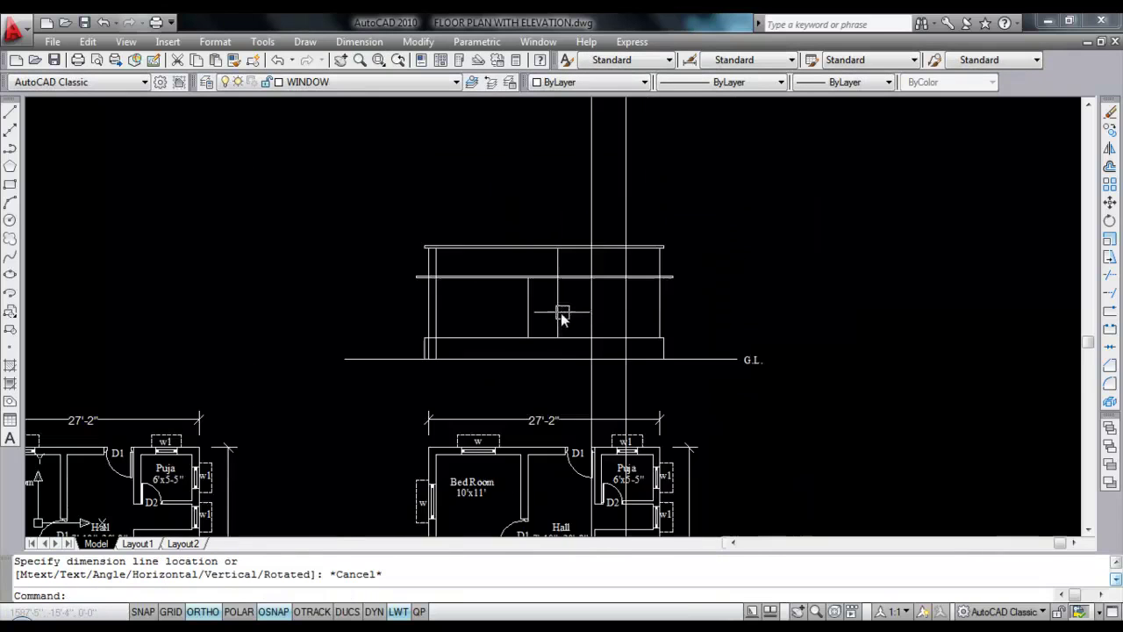
Step: Draw a 4' by 4' window rectangle down from the sunshade's underside between the window construction lines, and erase those lines
scroll(580, 314, up, 6)
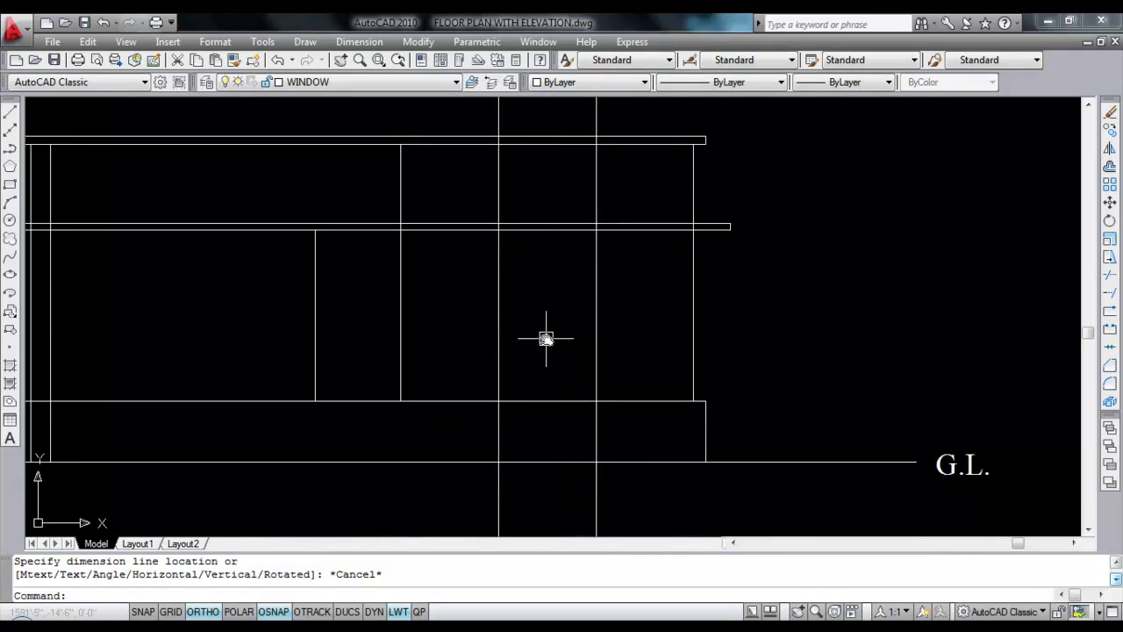
key(Return)
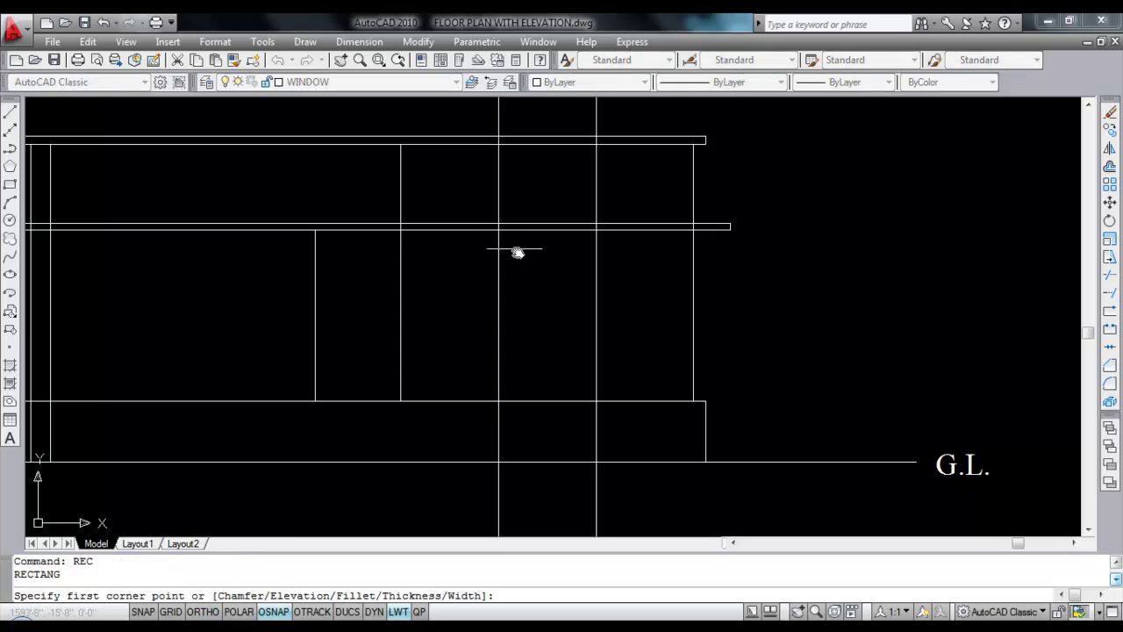
click(499, 227)
right_click(567, 297)
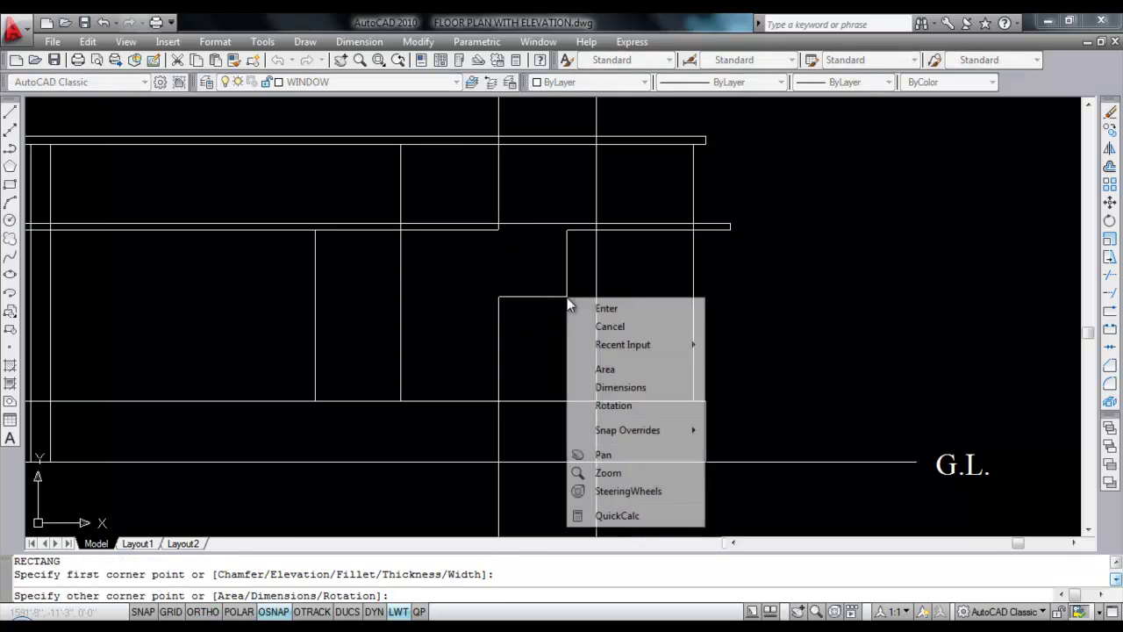
click(620, 387)
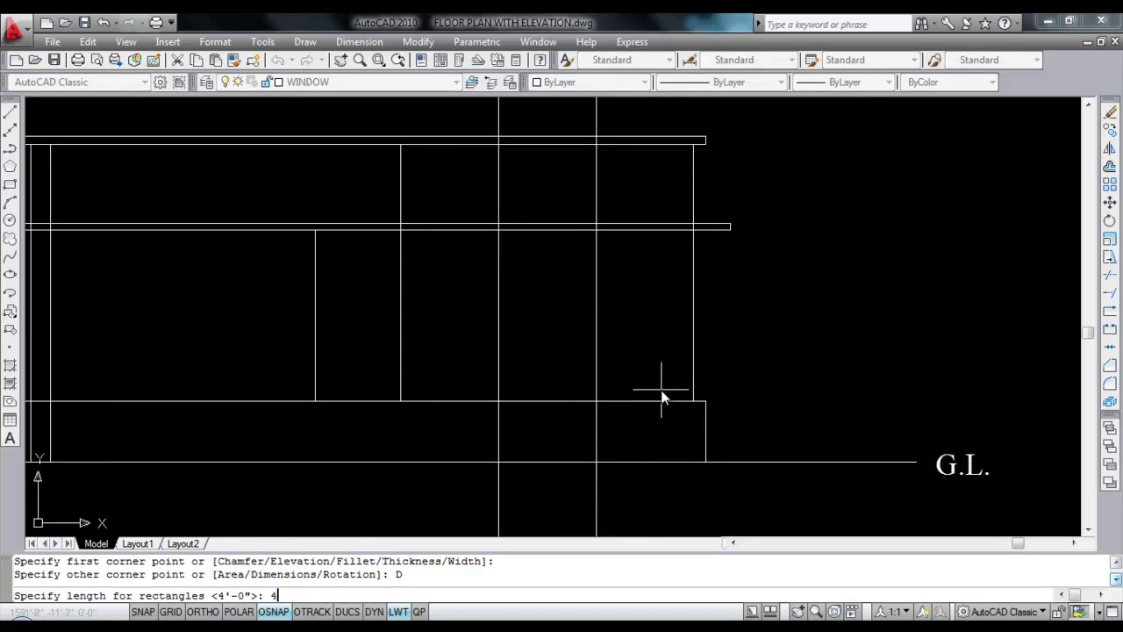
text(4')
key(Return)
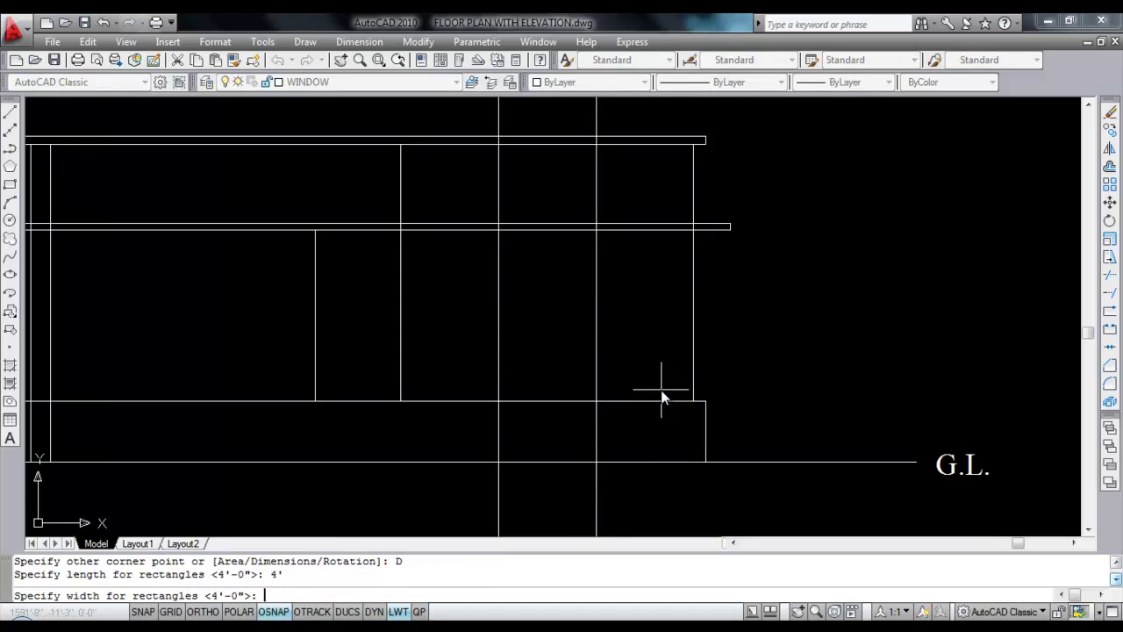
key(Return)
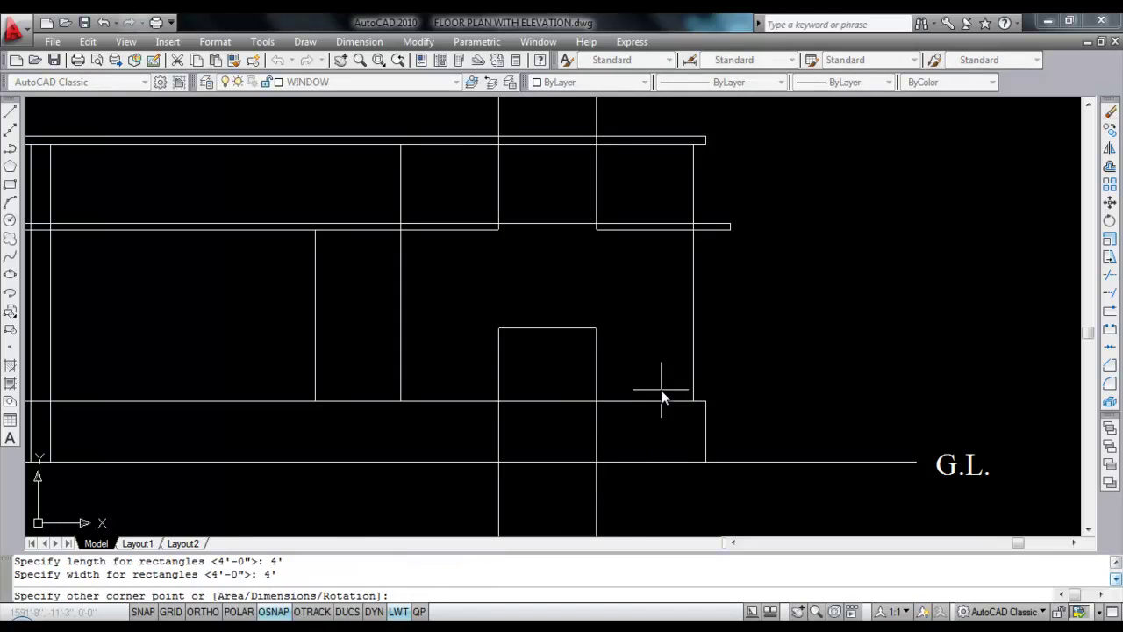
click(644, 359)
click(616, 378)
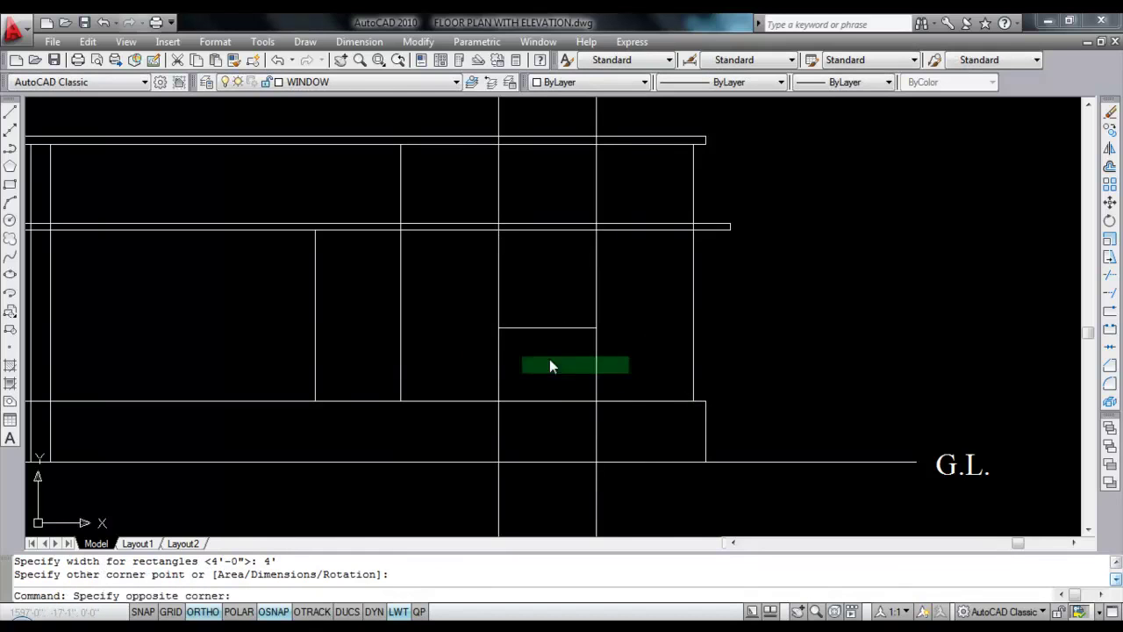
click(465, 346)
key(Delete)
Step: Check the window rectangle's width and height with temporary linear dimensions
click(359, 41)
click(377, 82)
click(498, 231)
click(597, 230)
key(Escape)
key(Return)
click(497, 231)
click(503, 333)
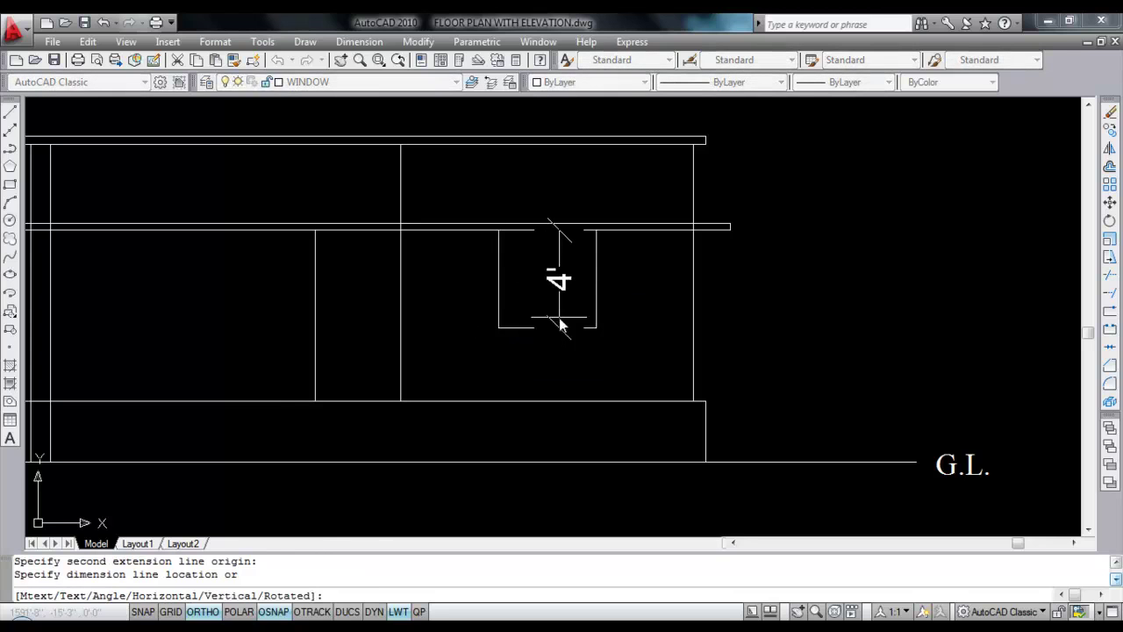
key(Escape)
scroll(605, 289, down, 2)
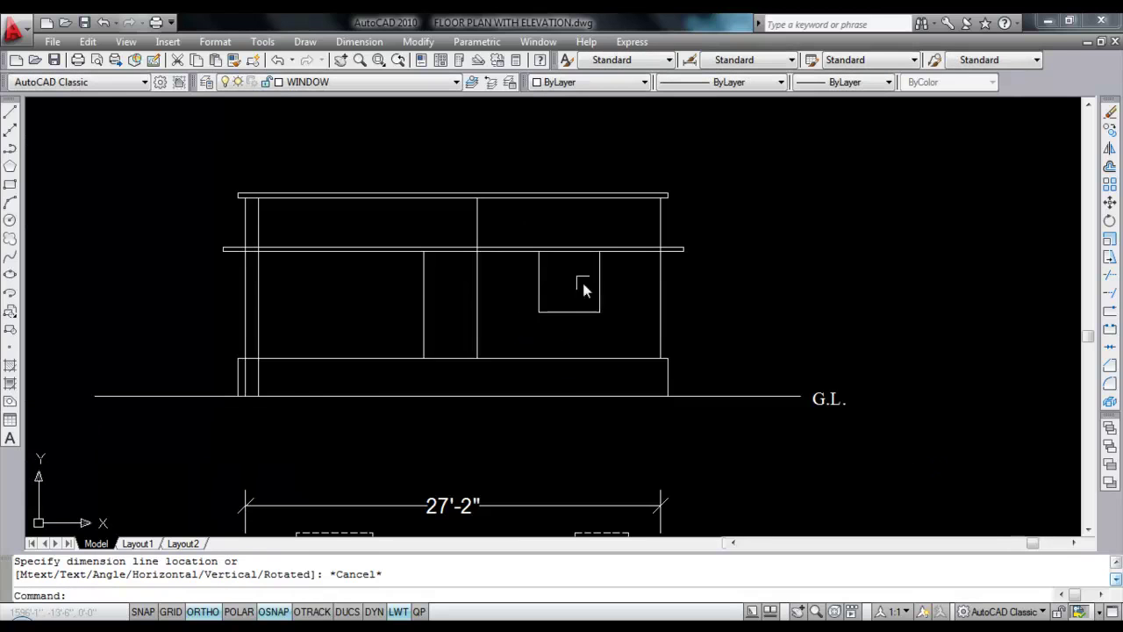
Step: Trim away the bottom edge of the gate opening's rectangle along the plinth top
text(tr)
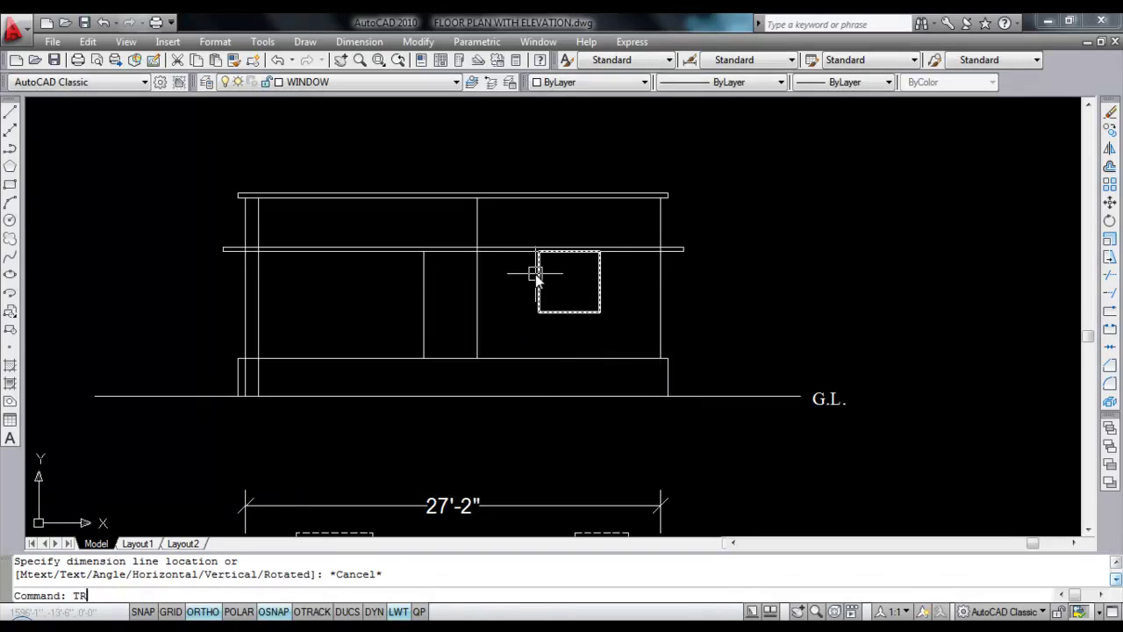
key(Return)
key(Return)
click(451, 358)
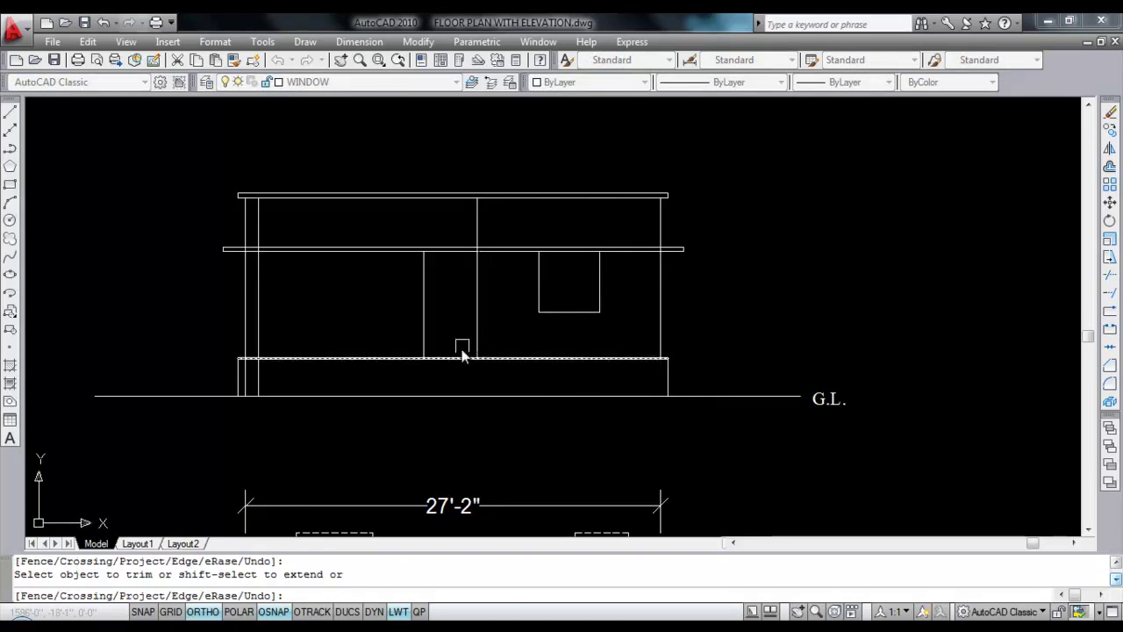
key(Escape)
Step: Offset the gate opening's outline 2" inward to form its frame
text(o)
key(Return)
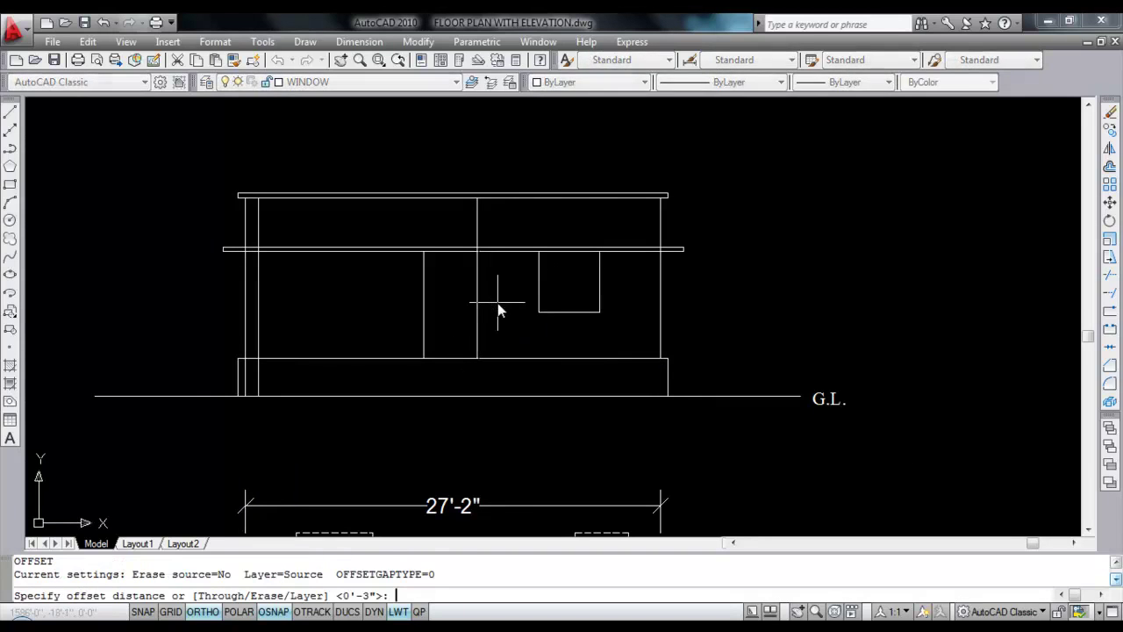
text(2)
key(Return)
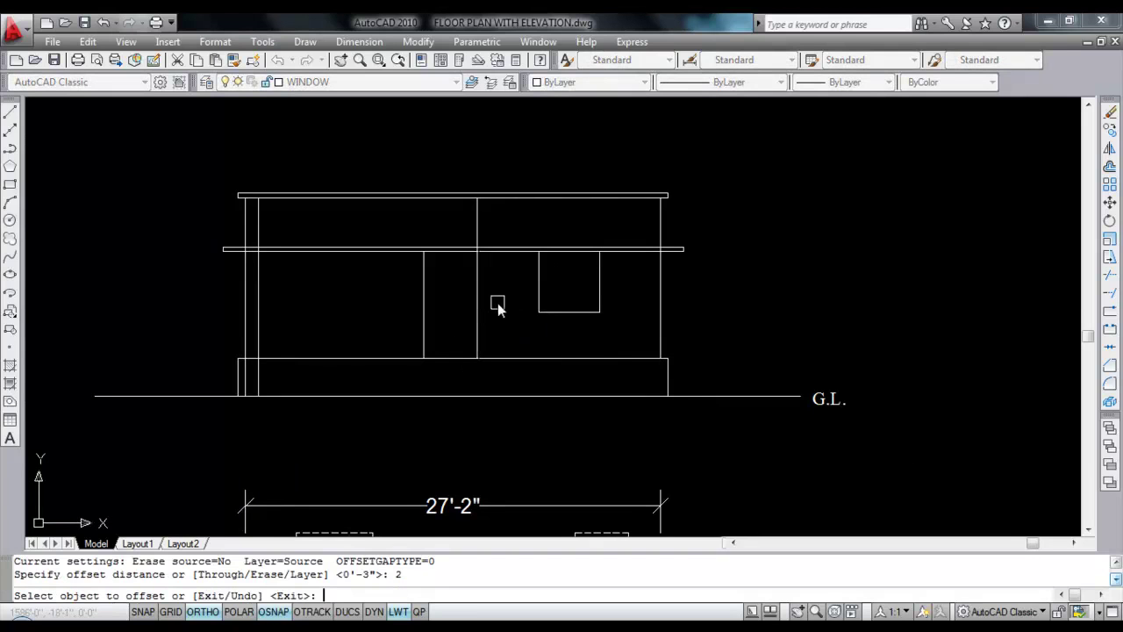
click(424, 289)
click(448, 294)
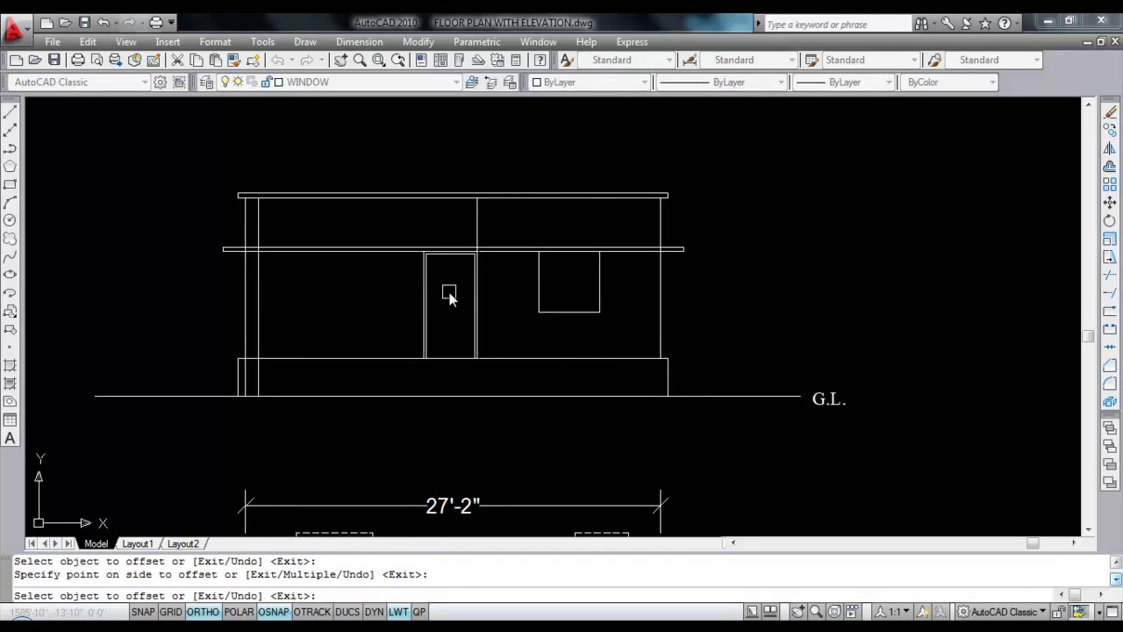
key(Escape)
Step: Draw a vertical centre line down from the midpoint of the gate's inner frame top, and trim it at the plinth top
text(l)
key(Return)
scroll(442, 280, up, 3)
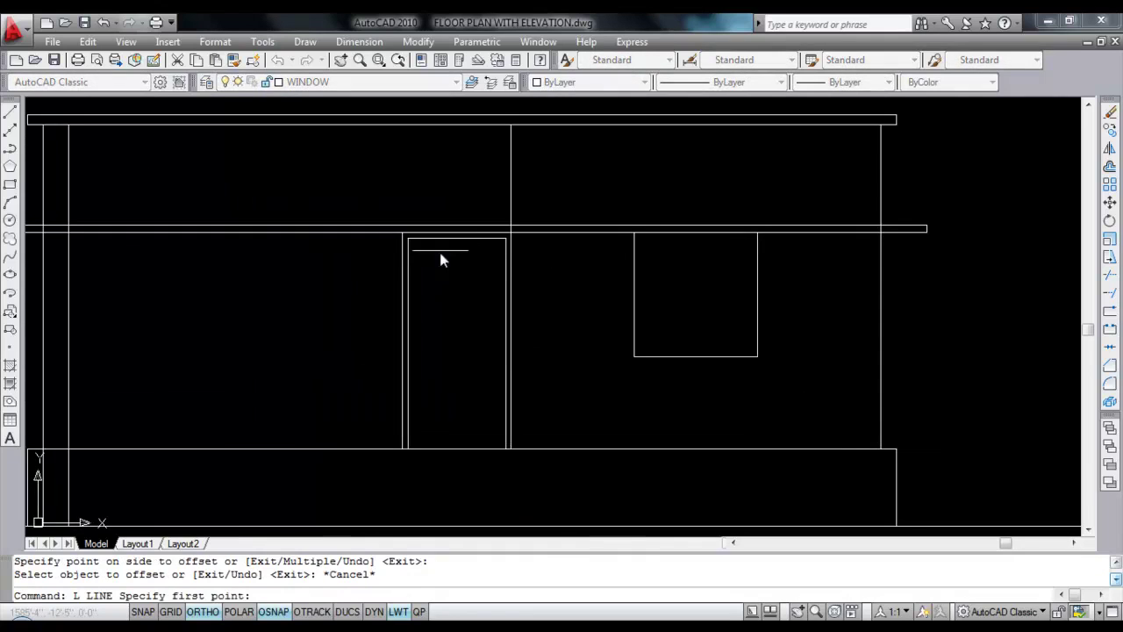
click(453, 246)
click(457, 467)
key(Escape)
text(tr)
key(Return)
click(460, 450)
key(Return)
click(457, 459)
key(Escape)
Step: Offset the gate's centre line 1" to each side to form the middle stile, and erase the original centre line
text(o)
key(Return)
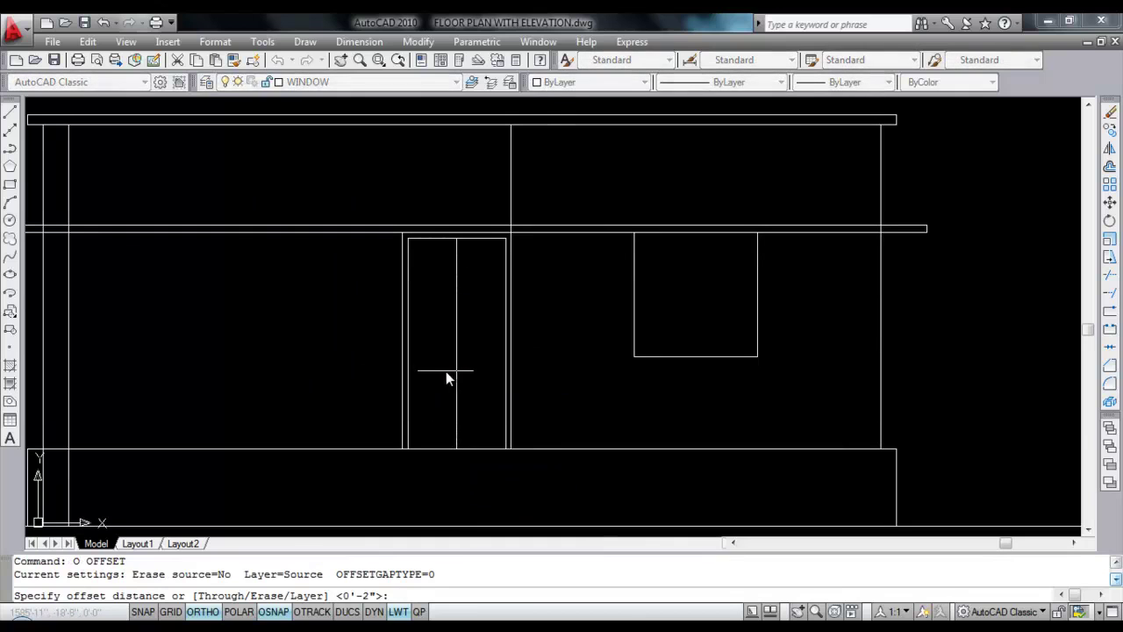
text(1)
key(Return)
click(455, 346)
click(397, 346)
scroll(436, 345, up, 3)
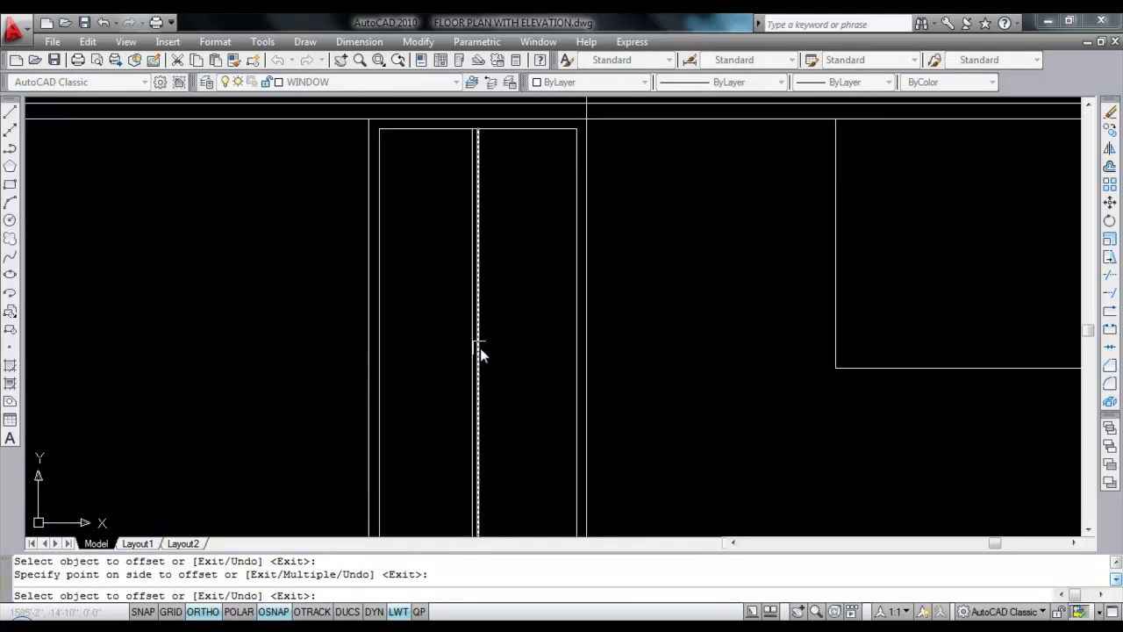
key(Escape)
scroll(482, 364, up, 4)
click(463, 358)
key(Delete)
Step: Offset the window rectangle 2" inward to form its frame
scroll(461, 359, down, 6)
mouse_move(637, 363)
middle_down()
mouse_move(558, 365)
mouse_move(515, 336)
middle_up()
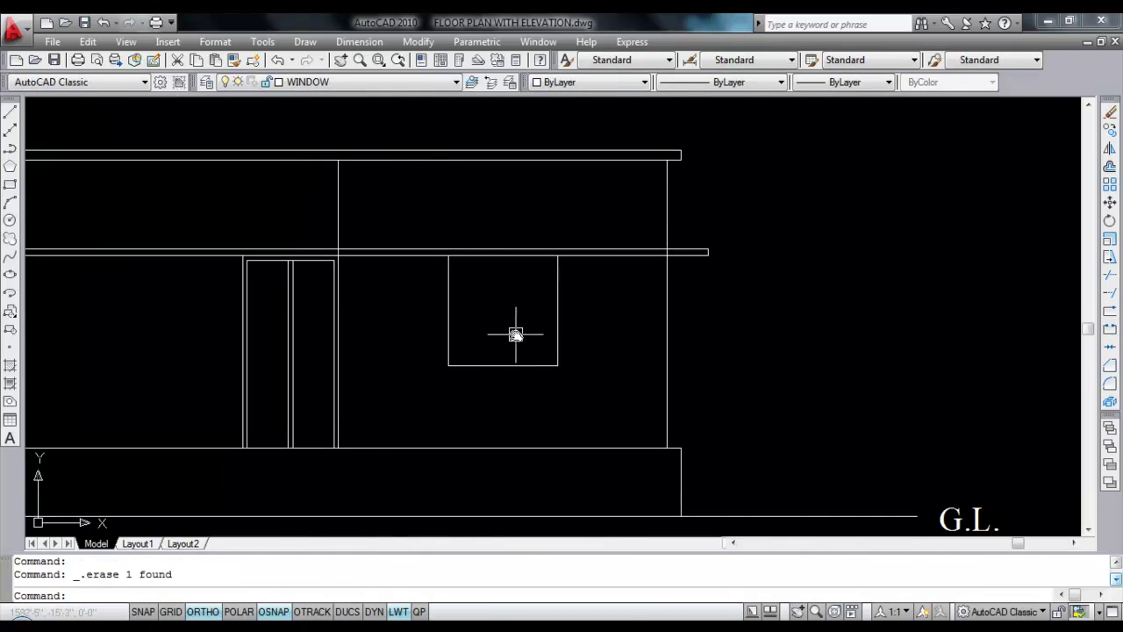
text(o)
key(Return)
text(2)
key(Return)
click(449, 289)
click(518, 299)
key(Escape)
Step: Draw a vertical centre line between the top and bottom midpoints of the window's inner frame
text(l)
key(Return)
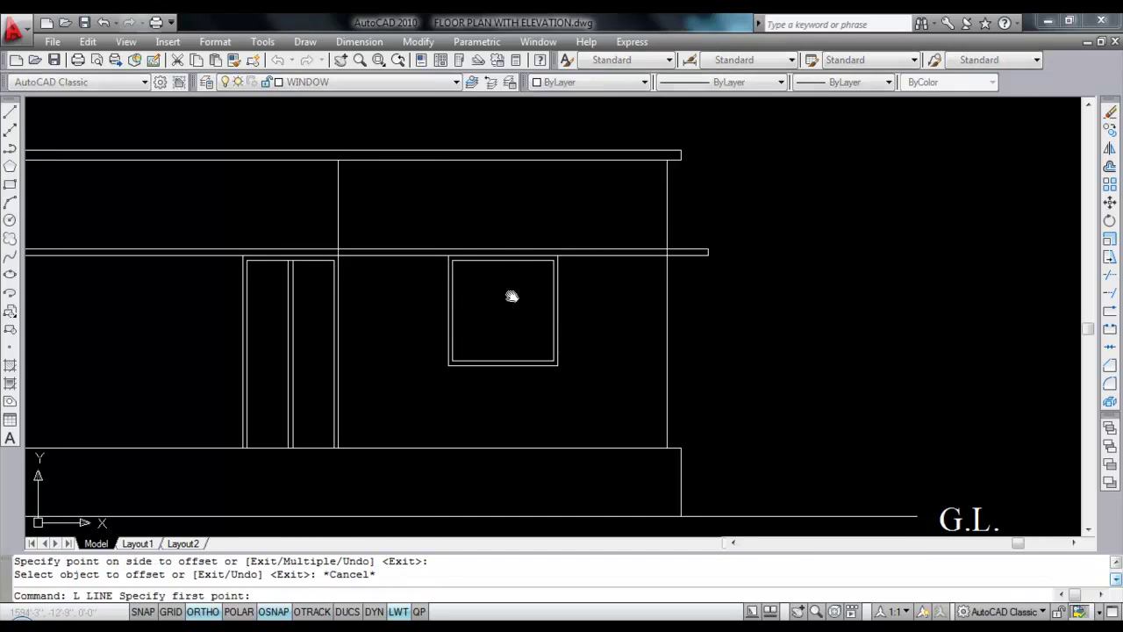
click(501, 260)
click(501, 360)
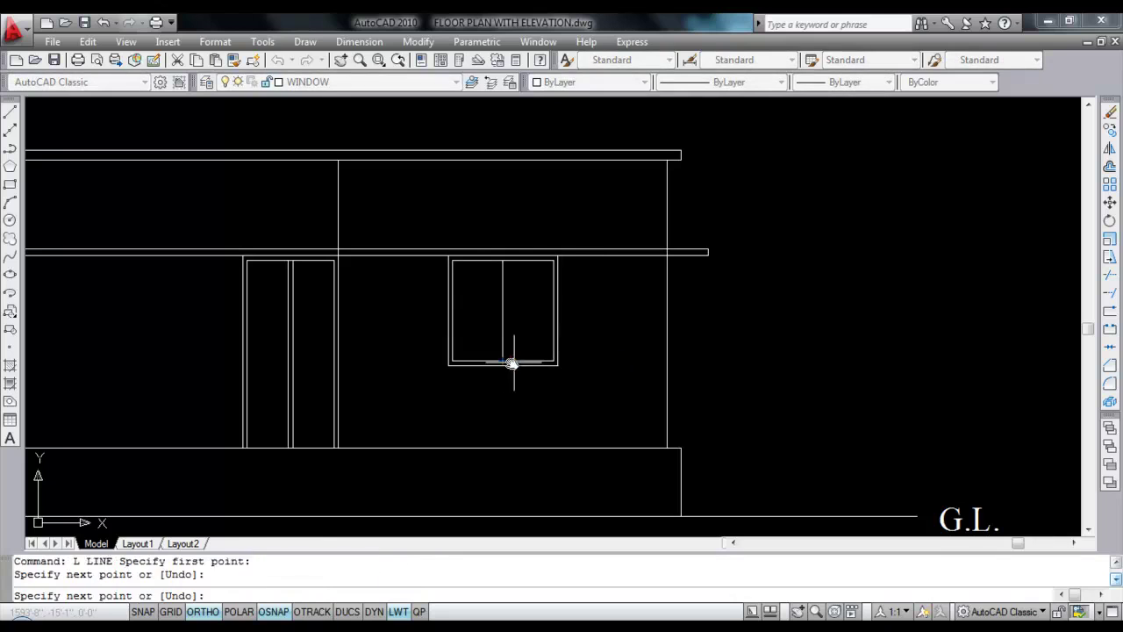
key(Escape)
Step: Offset the window's centre line 1" to each side to form the middle bar, and erase the original centre line
text(o)
key(Return)
text(1)
key(Return)
click(502, 304)
click(439, 303)
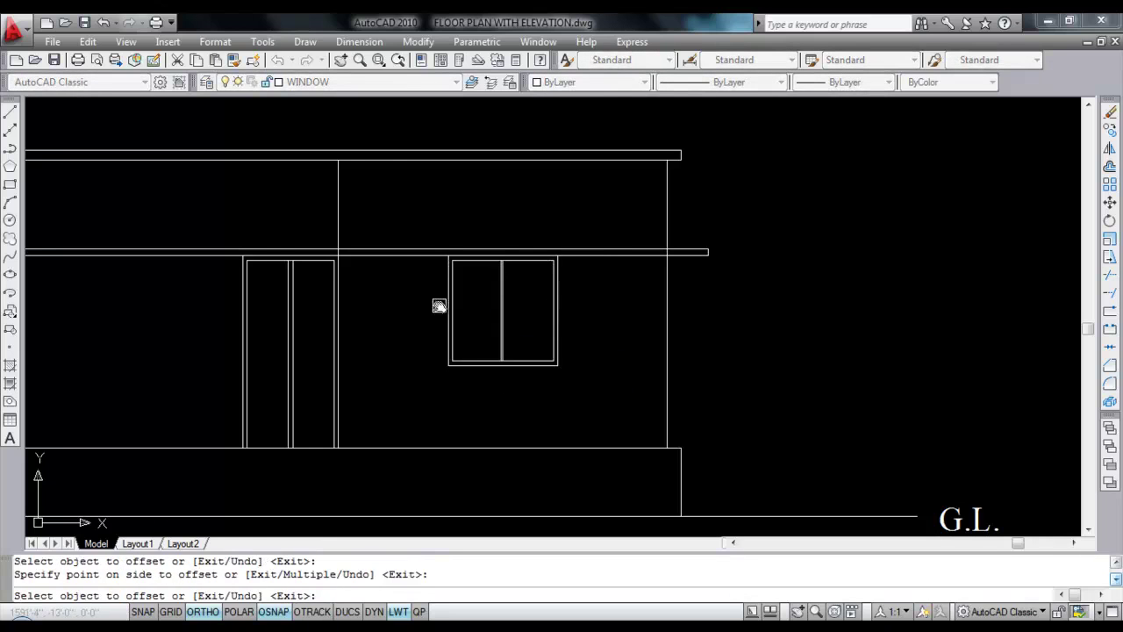
scroll(503, 305, up, 3)
key(Escape)
scroll(493, 304, up, 3)
click(505, 301)
key(Delete)
scroll(507, 301, down, 6)
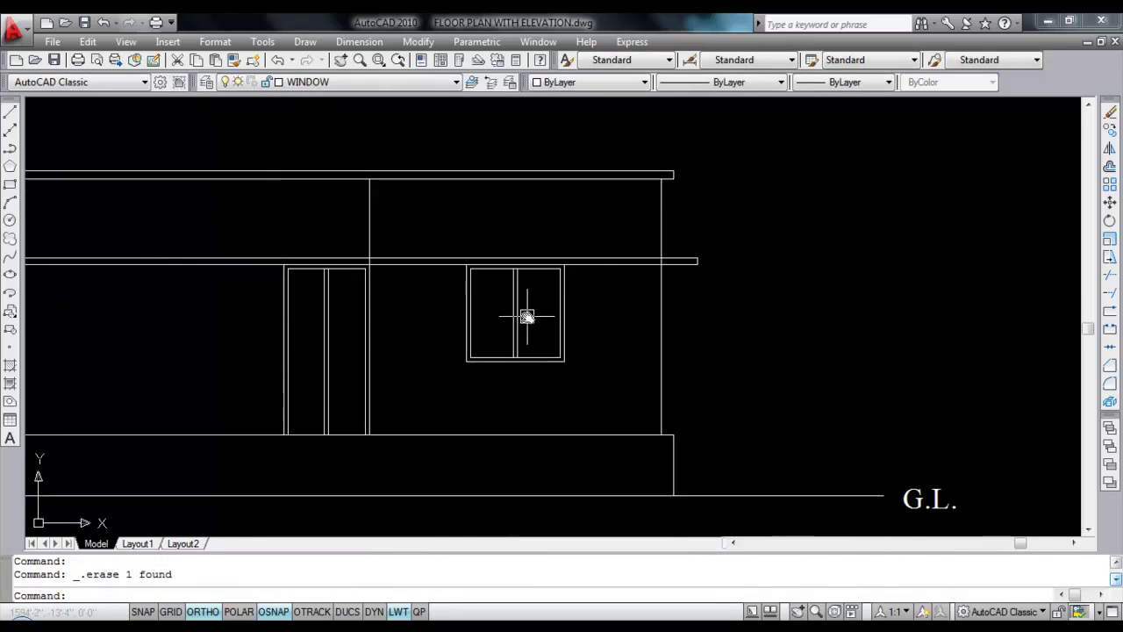
Step: Draw vertical construction lines through both ends of the living room window's dashed sunshade in the second floor plan
scroll(578, 287, down, 6)
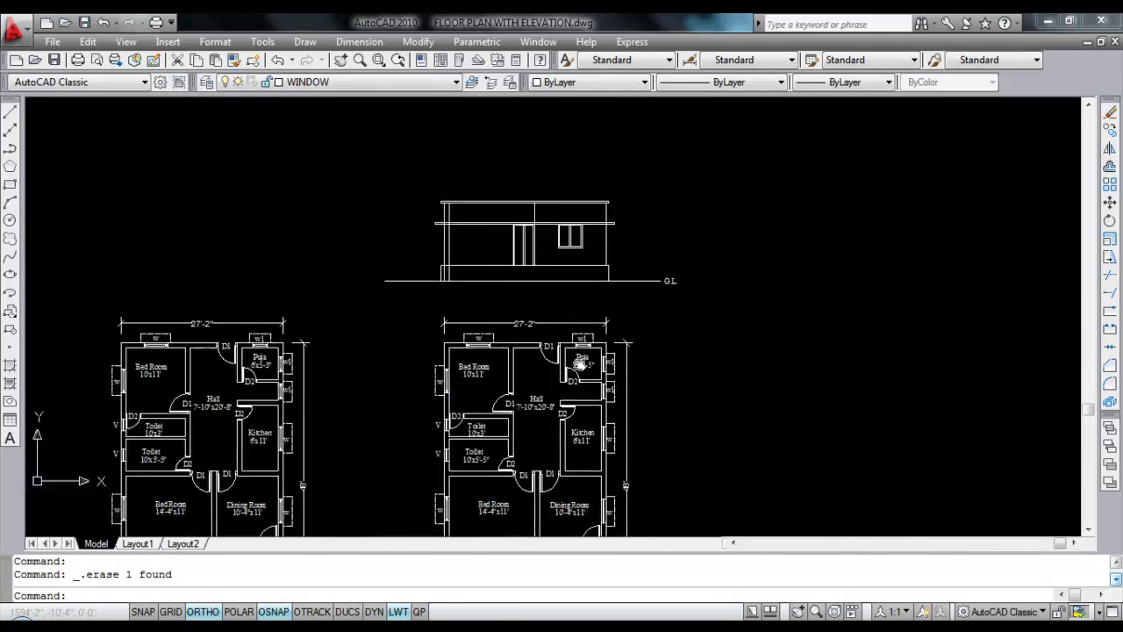
scroll(567, 466, up, 5)
text(XL)
key(Return)
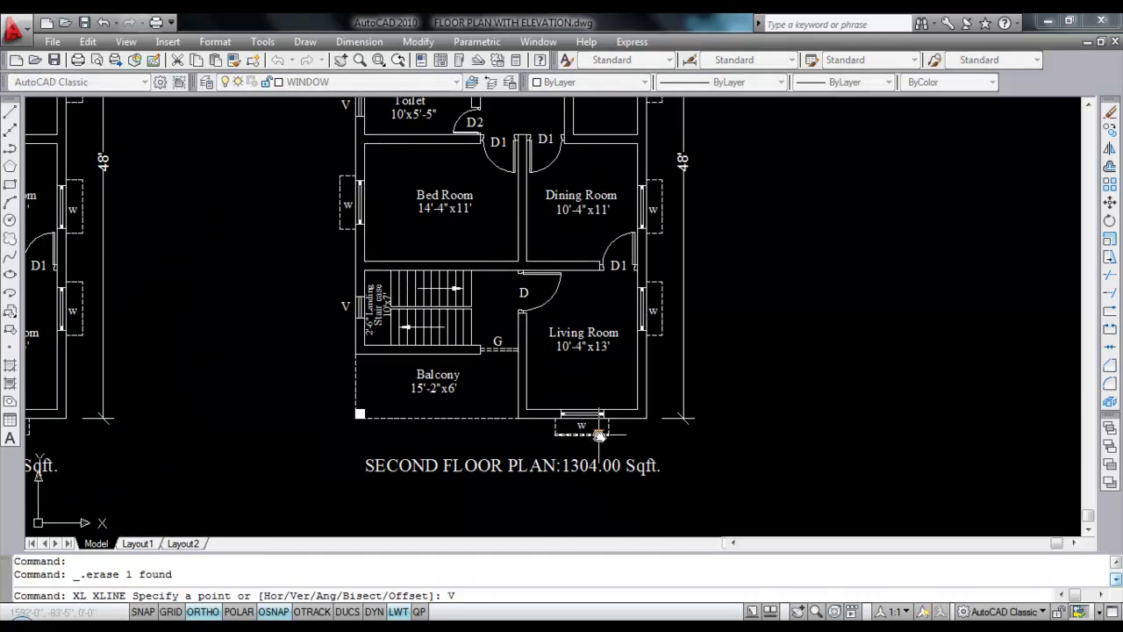
text(V)
key(Return)
click(555, 430)
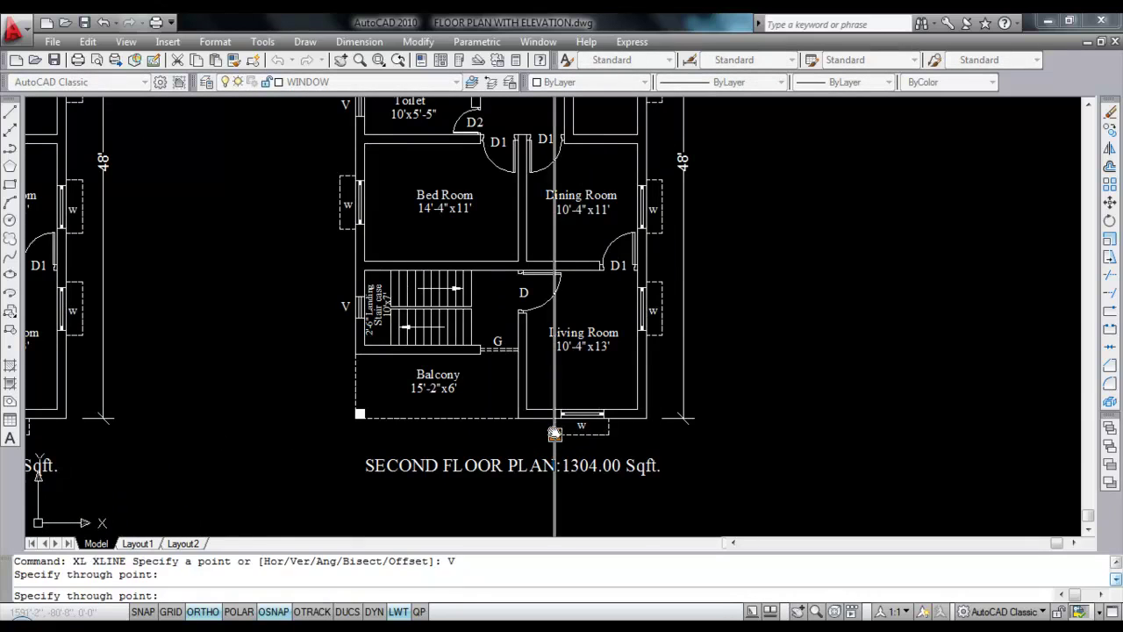
click(608, 434)
scroll(618, 448, down, 5)
scroll(627, 395, up, 5)
key(Escape)
Step: Offset the top line of the elevation's sunshade 1' downward
middle_drag(463, 256, 530, 265)
text(o)
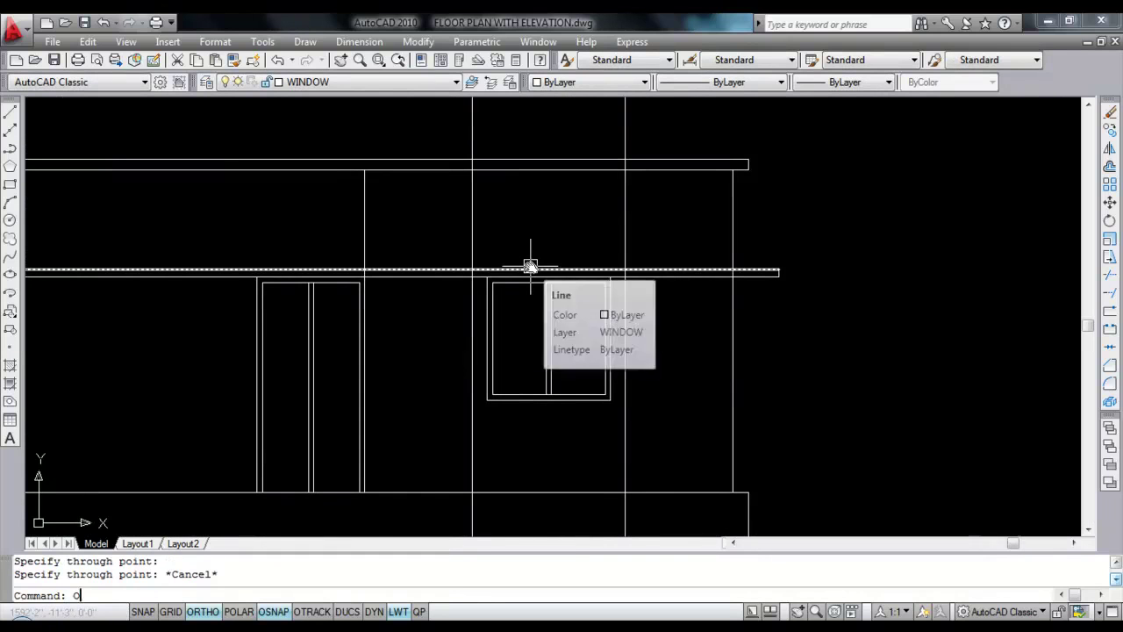
key(Return)
text(1)
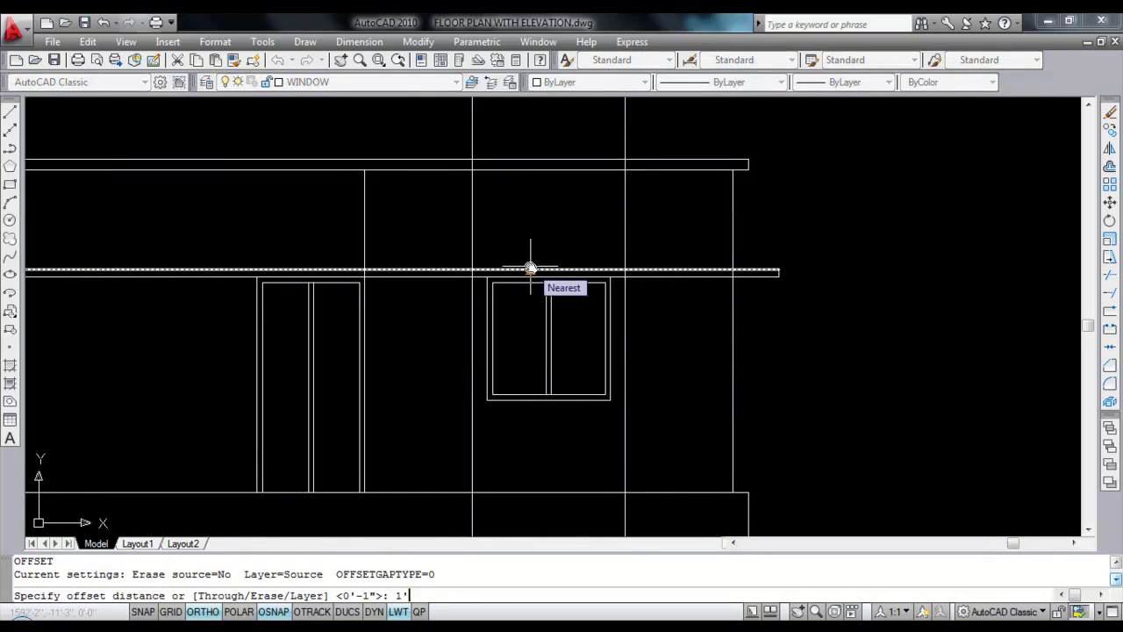
text(')
key(Return)
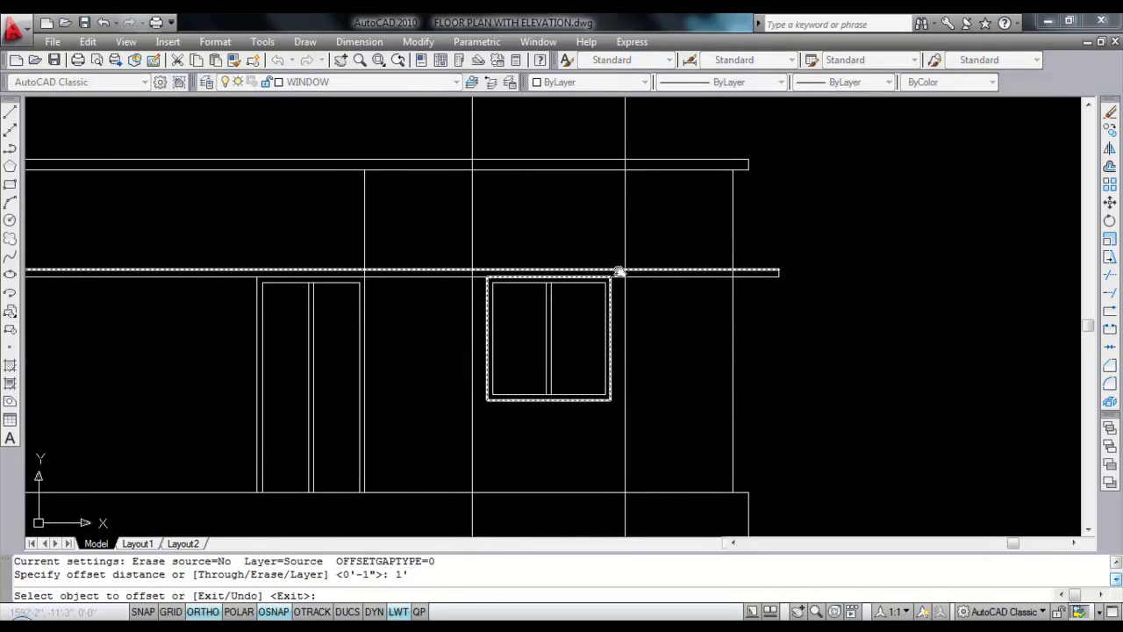
click(652, 271)
click(689, 345)
key(Escape)
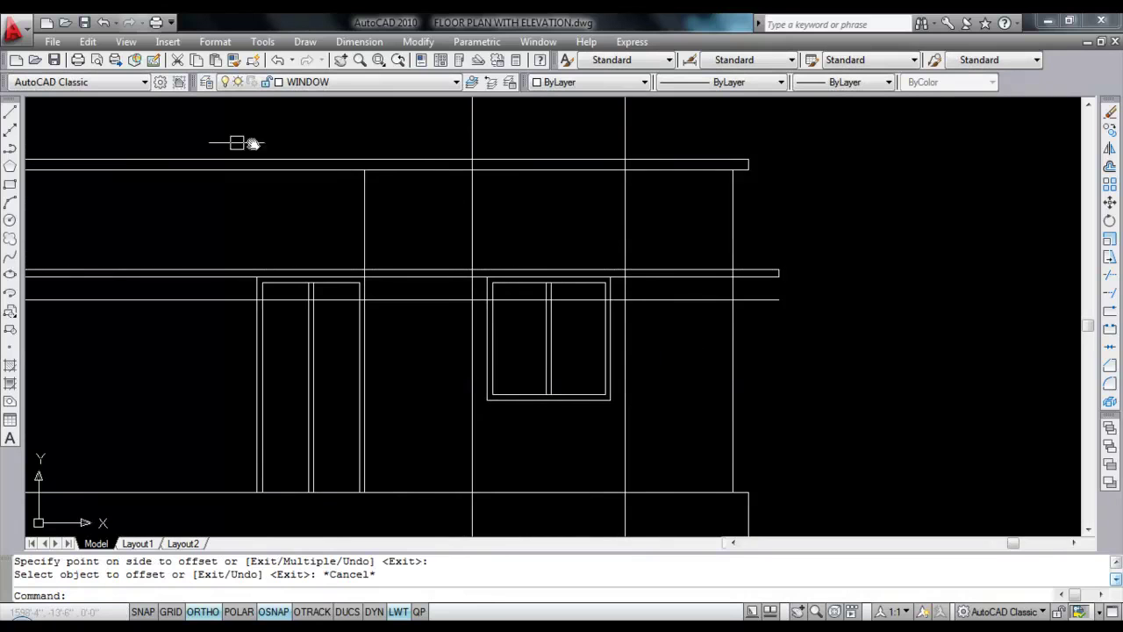
Step: Draw a rectangle over the window between the two construction lines, from the sunshade's top line down to the 1' offset line
text(REC)
key(Return)
click(472, 270)
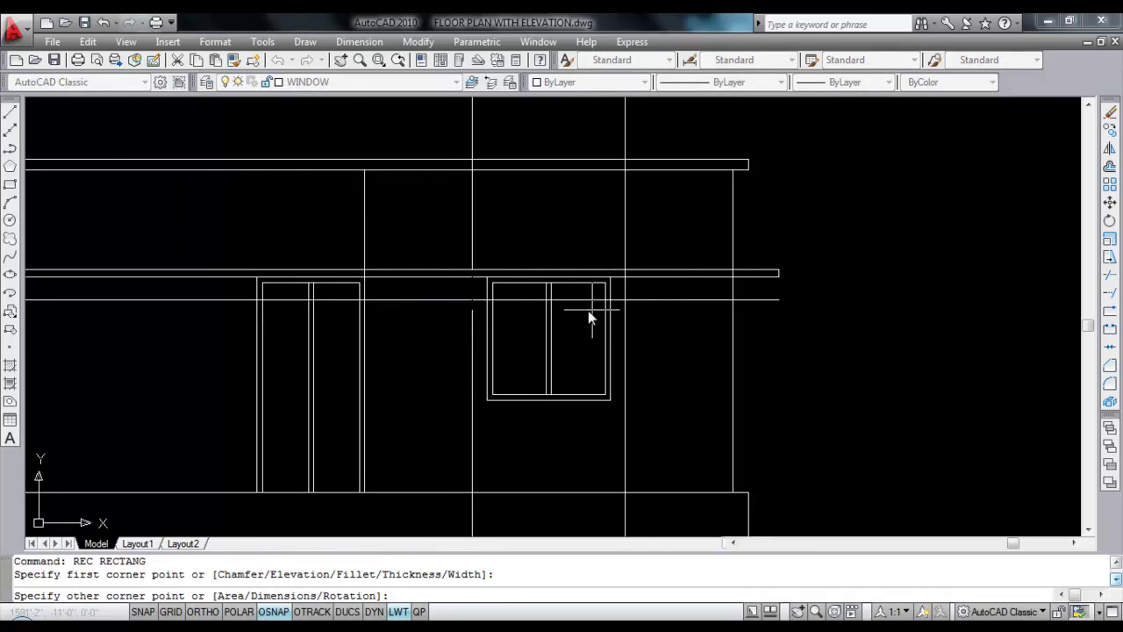
click(626, 300)
key(F8)
Step: Erase the two vertical construction lines and the 1' offset line around the window shade
key(Return)
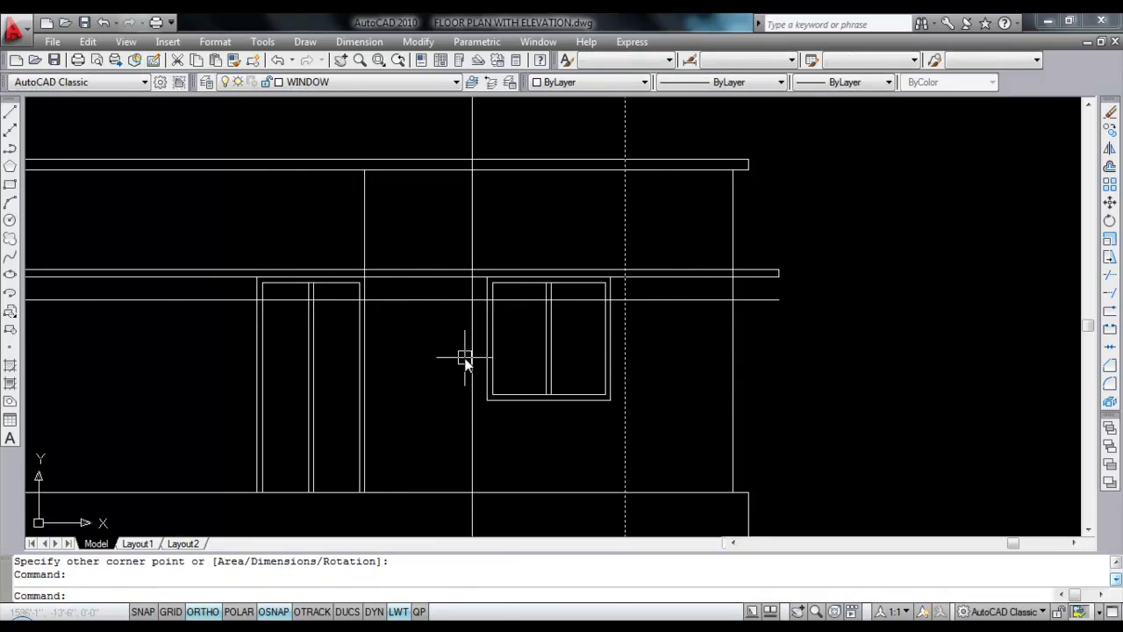
click(467, 358)
click(683, 302)
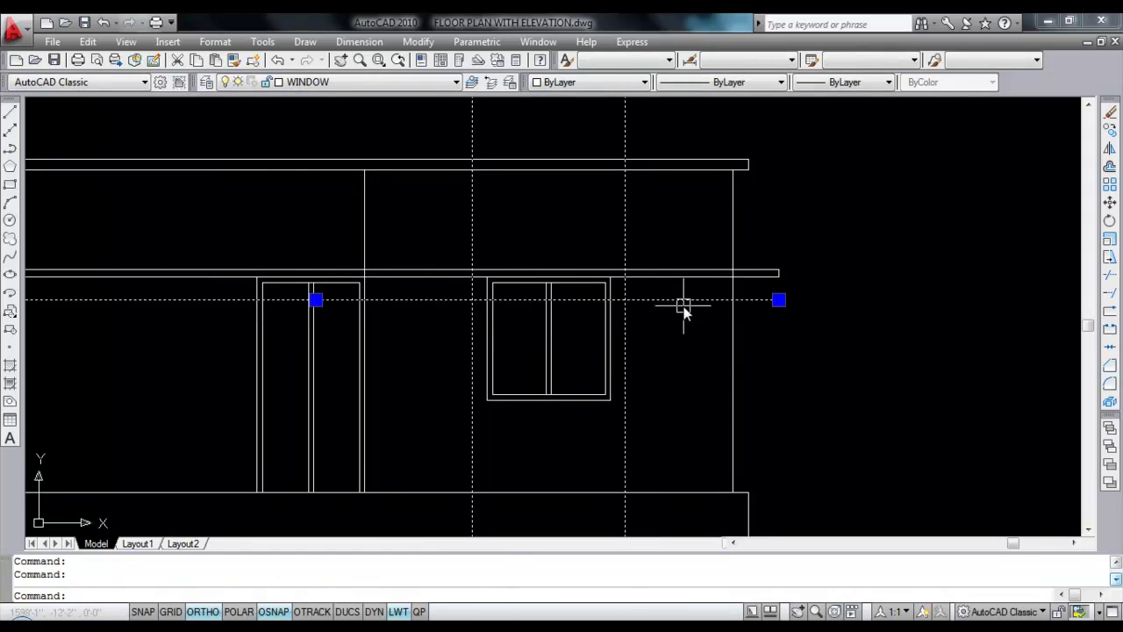
key(Delete)
Step: Trim the window shade's bottom edge inside the window, using the outer window frame as the cutting edge
text(T)
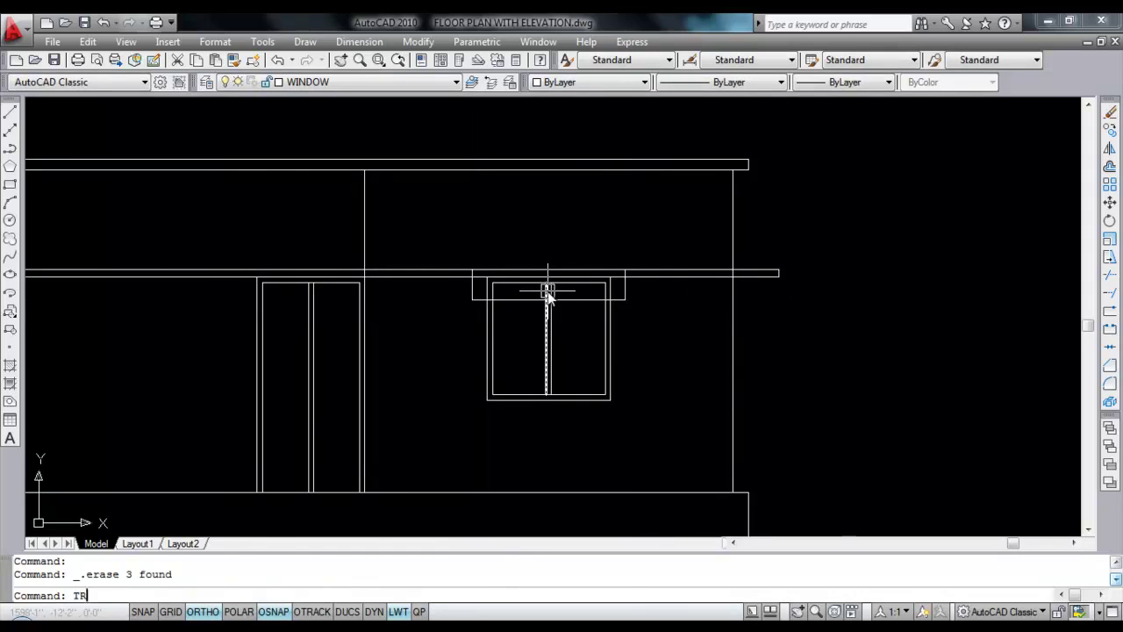
text(r)
key(Return)
scroll(489, 298, up, 3)
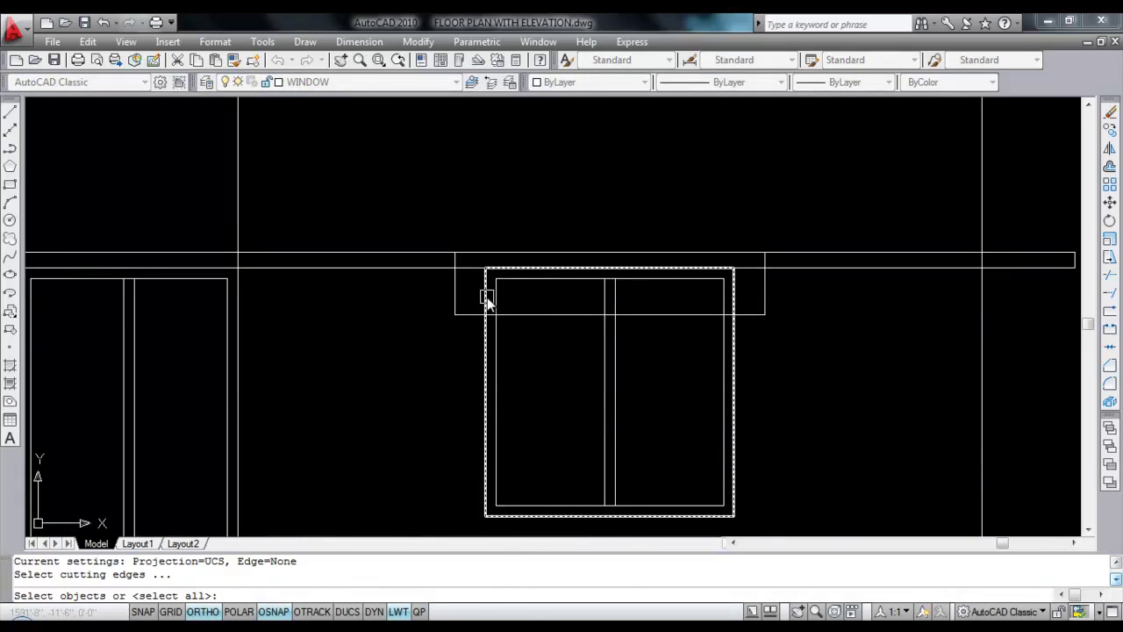
click(488, 298)
key(Return)
click(532, 314)
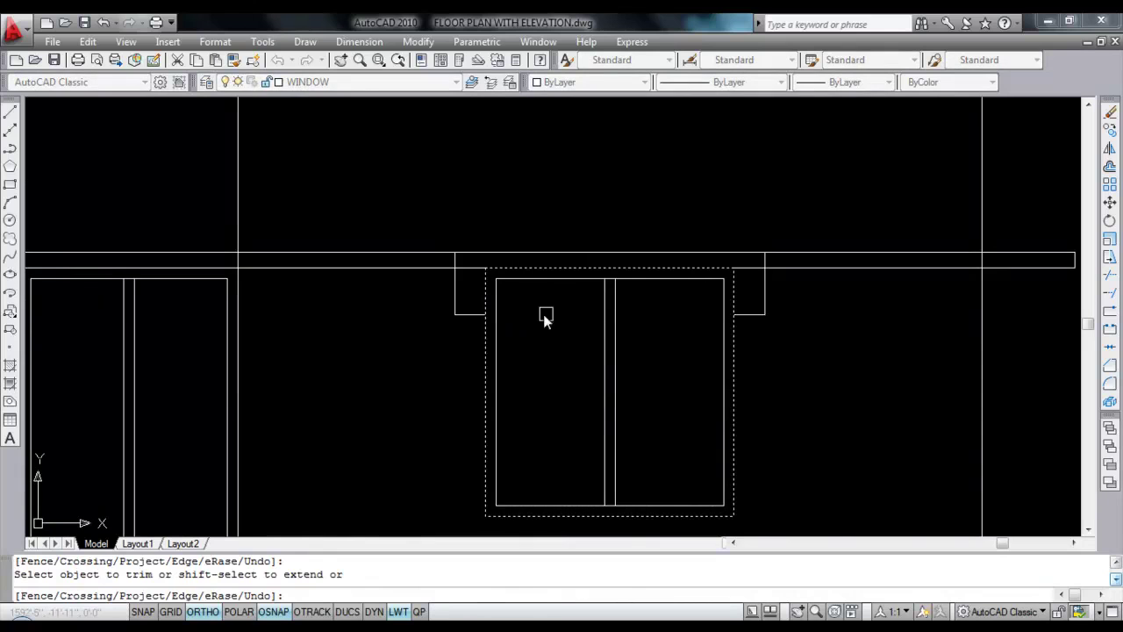
key(Escape)
Step: Trim the long sunshade between the window shade and the right wall, and across the left column
scroll(755, 314, down, 3)
text(T)
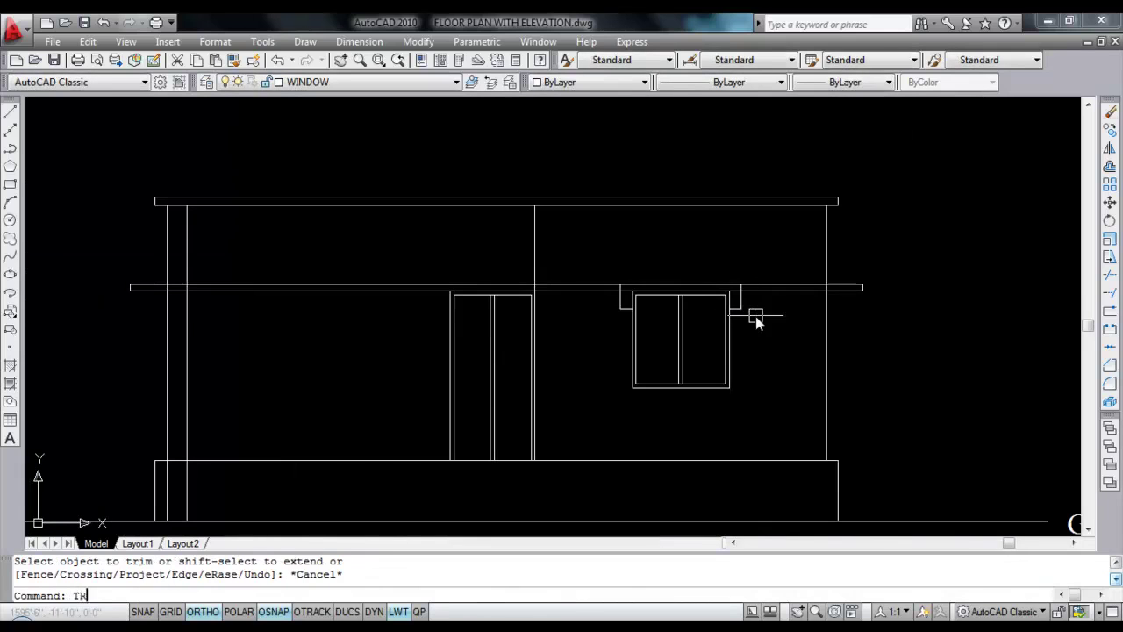
text(r)
key(Return)
key(Return)
click(799, 251)
click(780, 327)
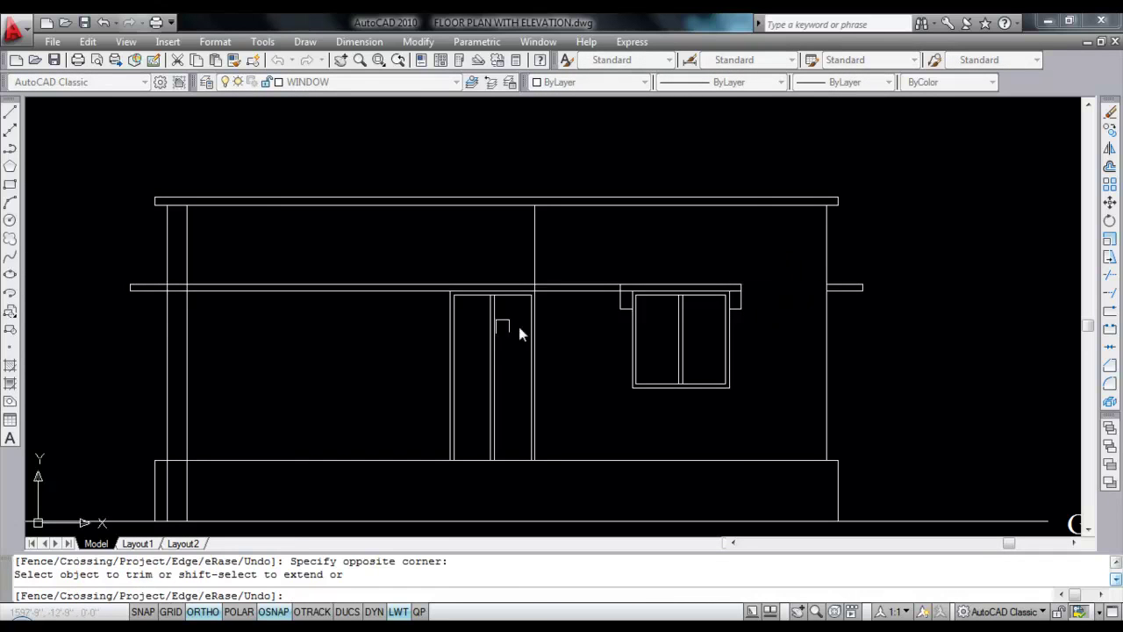
click(229, 307)
click(227, 352)
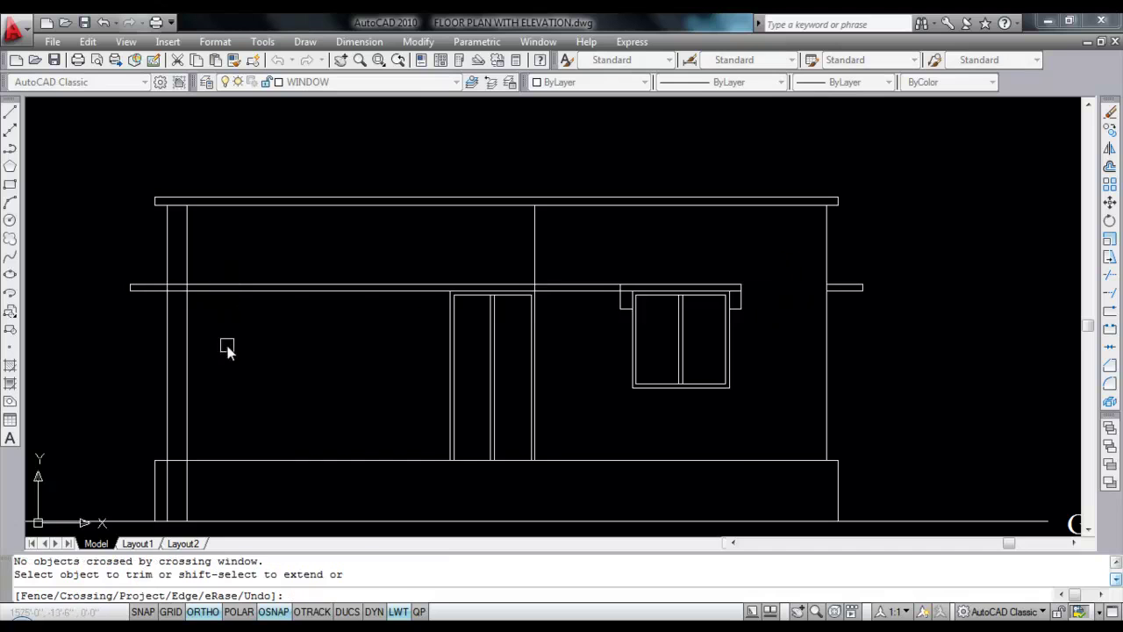
scroll(180, 284, up, 3)
scroll(225, 316, down, 4)
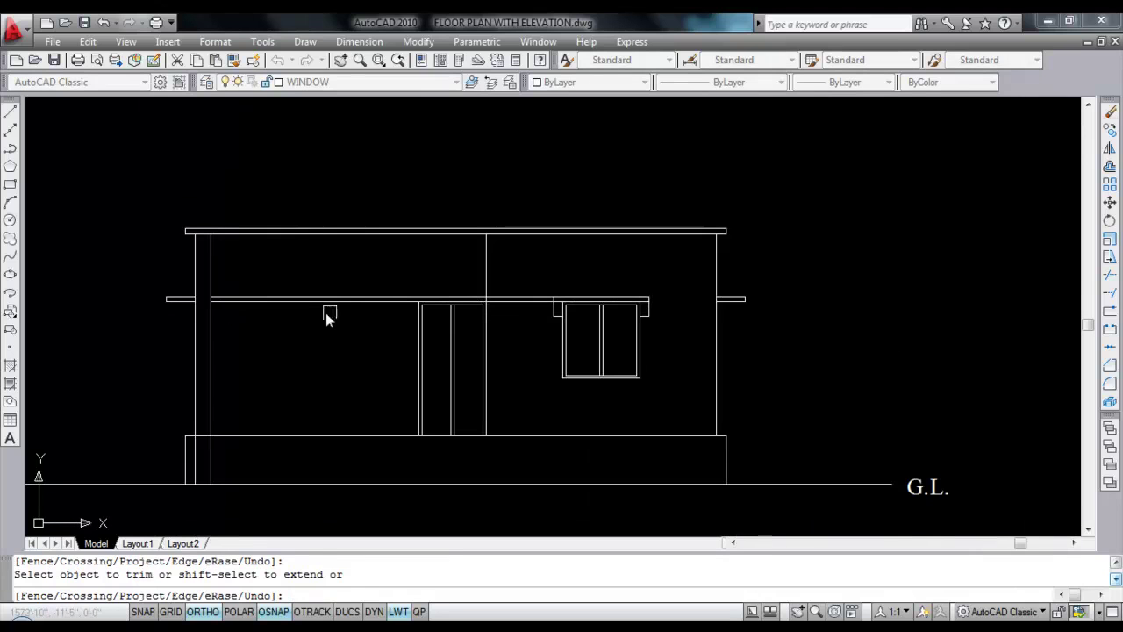
Step: Erase the two remaining sunshade lines between the left column and the window shade, and save the drawing
key(Escape)
click(343, 326)
click(322, 260)
key(Delete)
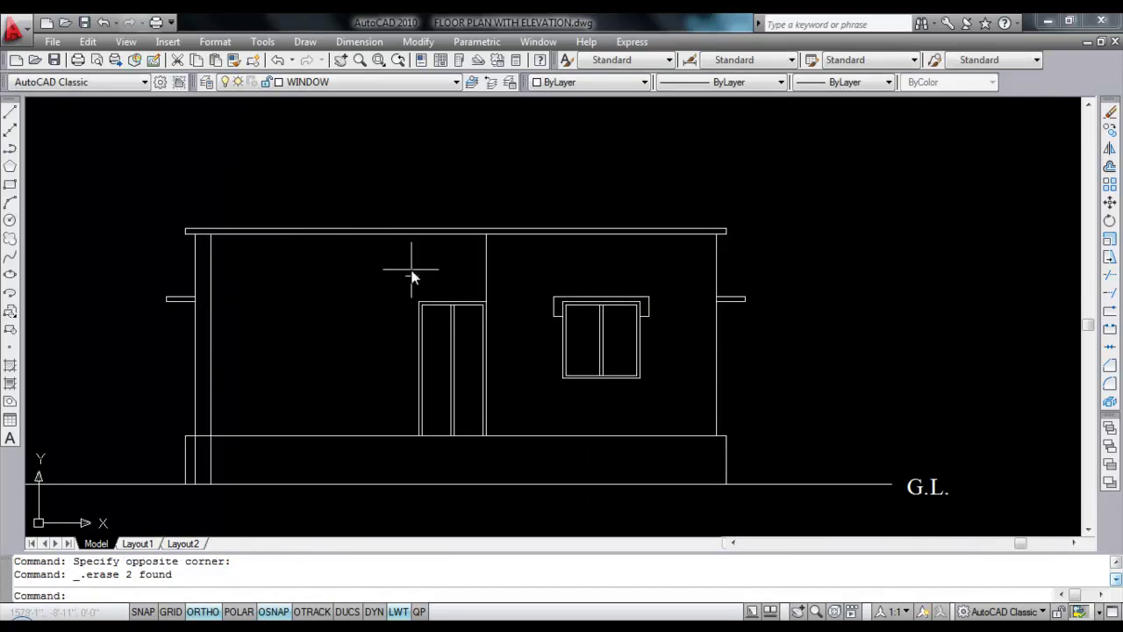
key(ctrl+s)
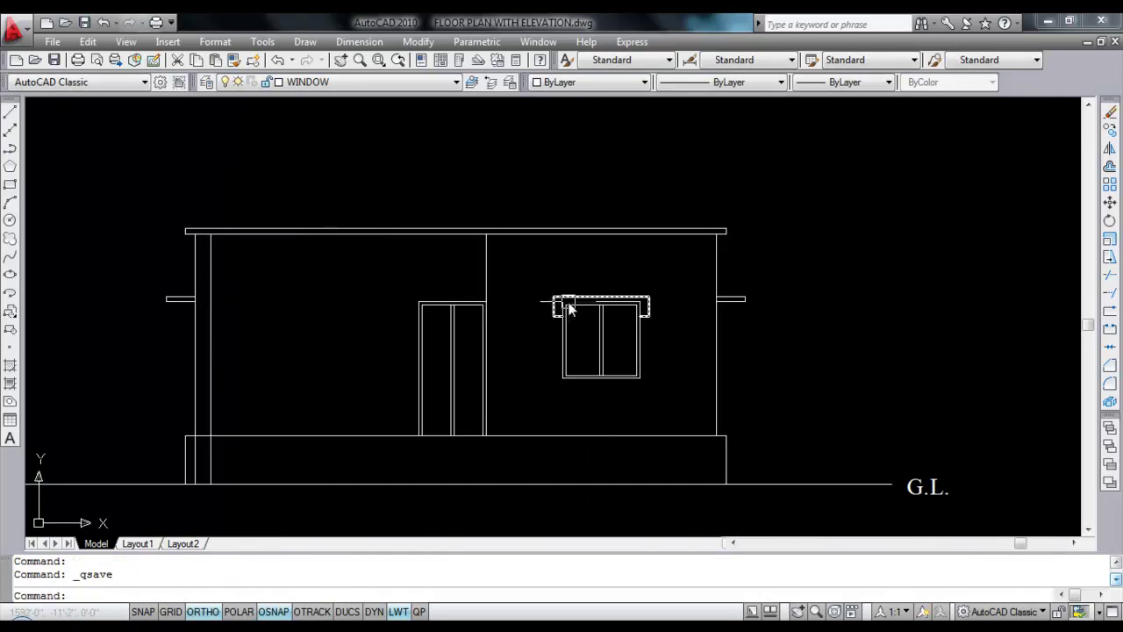
Step: Offset by 1'6" the roof slab's bottom line downward, the column's outer line outward, and the wall line beside the gate toward the window
scroll(518, 251, down, 2)
scroll(311, 250, up, 2)
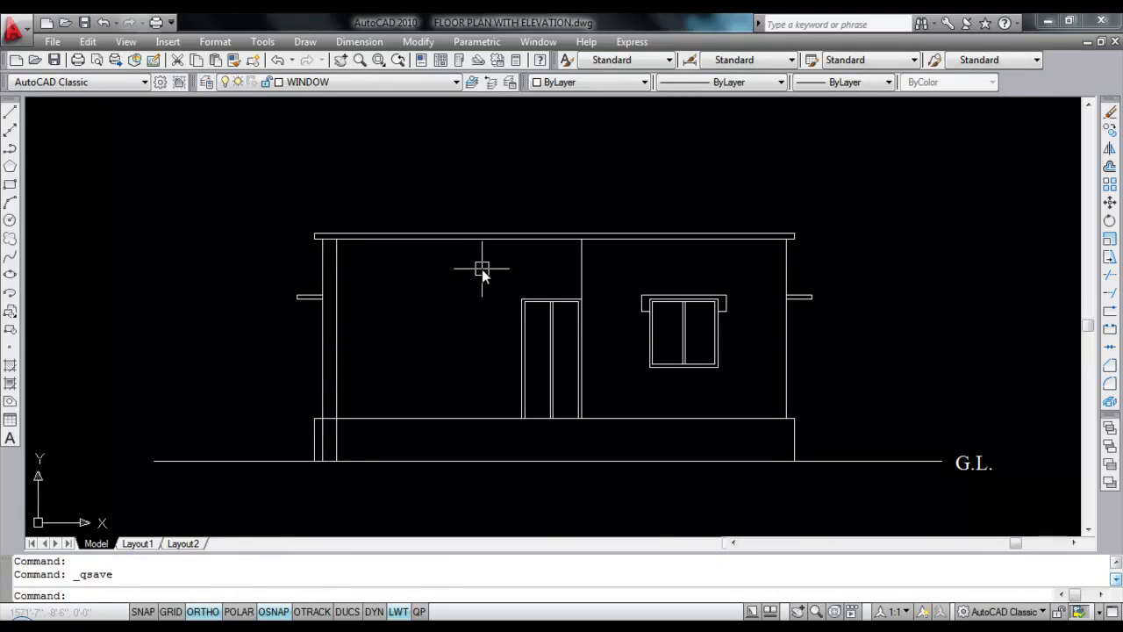
key(Return)
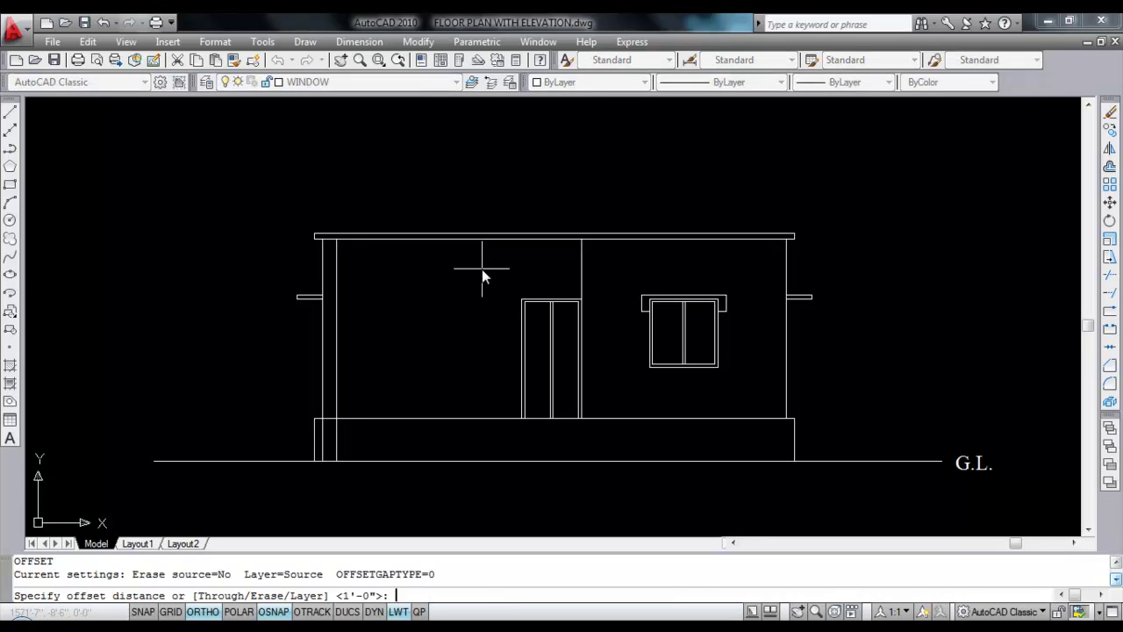
text(1'6)
key(Return)
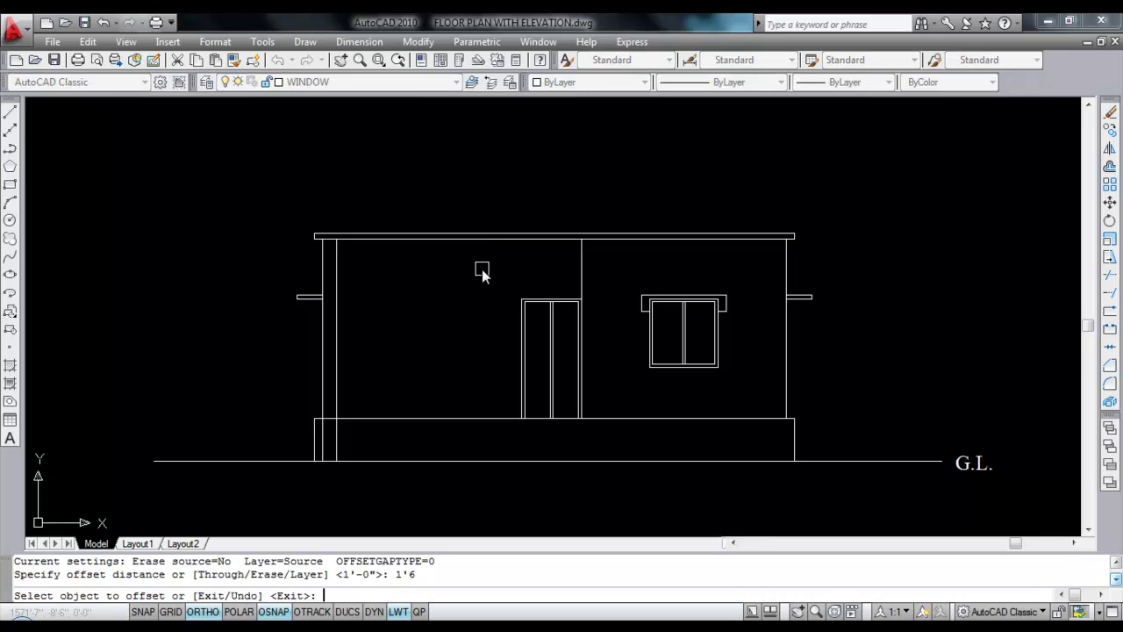
click(456, 238)
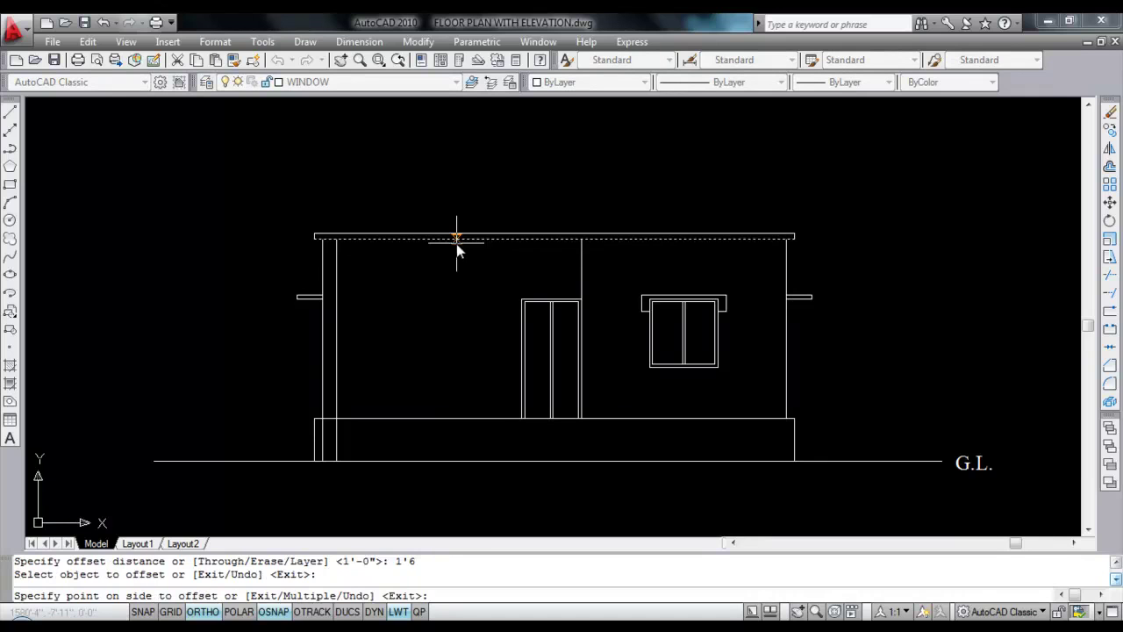
click(465, 294)
click(322, 271)
click(245, 276)
click(581, 283)
click(629, 290)
key(Escape)
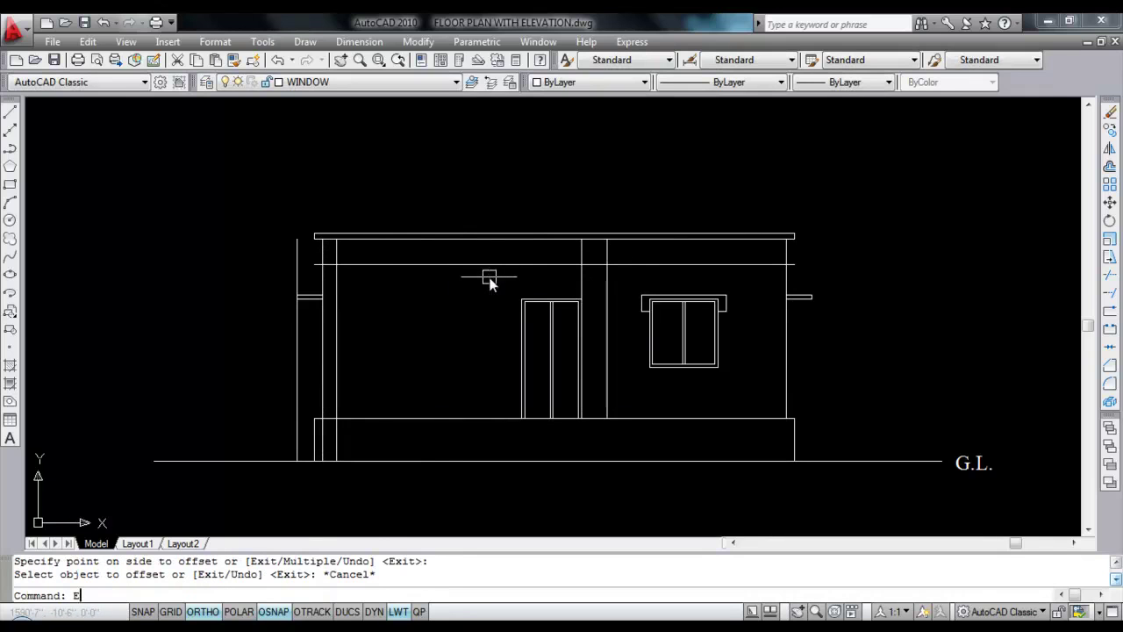
Step: Extend the horizontal offset line below the roof to the vertical offset line outside the left column
key(Return)
scroll(299, 270, up, 2)
click(298, 272)
key(Return)
click(392, 263)
key(Escape)
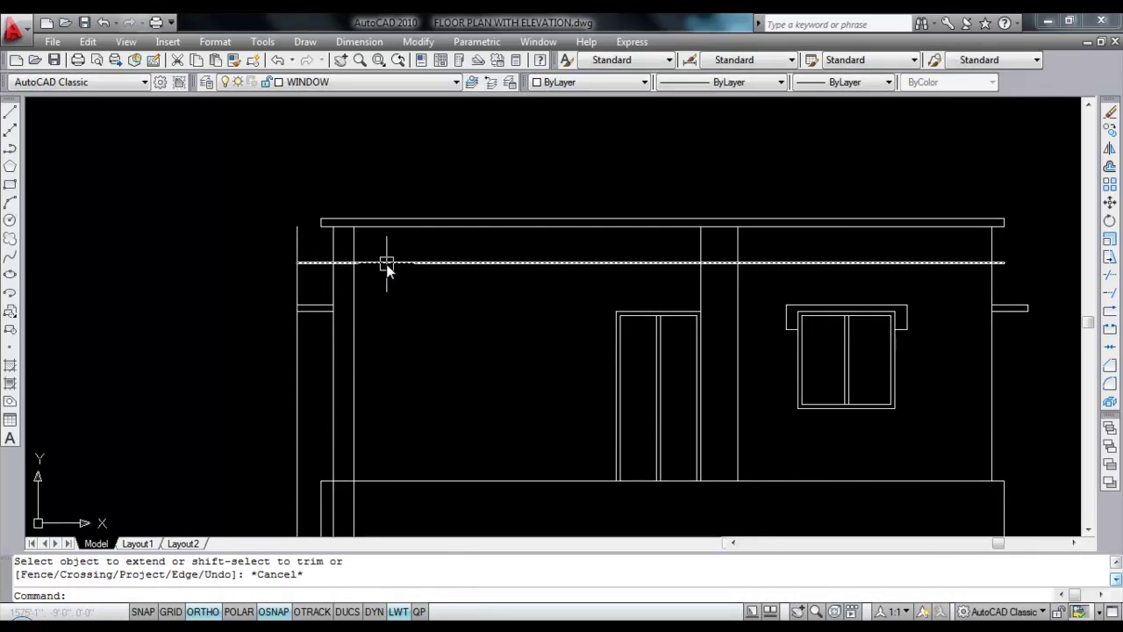
Step: Draw the balcony shade's right end 6" up from the offset lines' intersection, sloping to the wall's top corner at the slab
text(l)
key(Return)
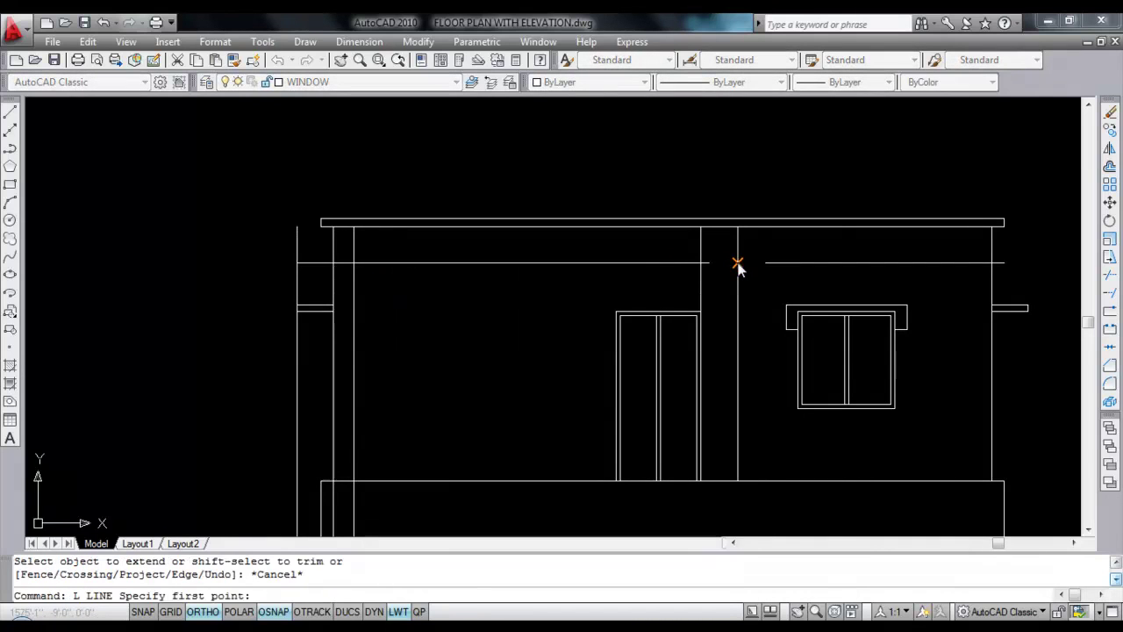
click(738, 234)
text(6)
key(Return)
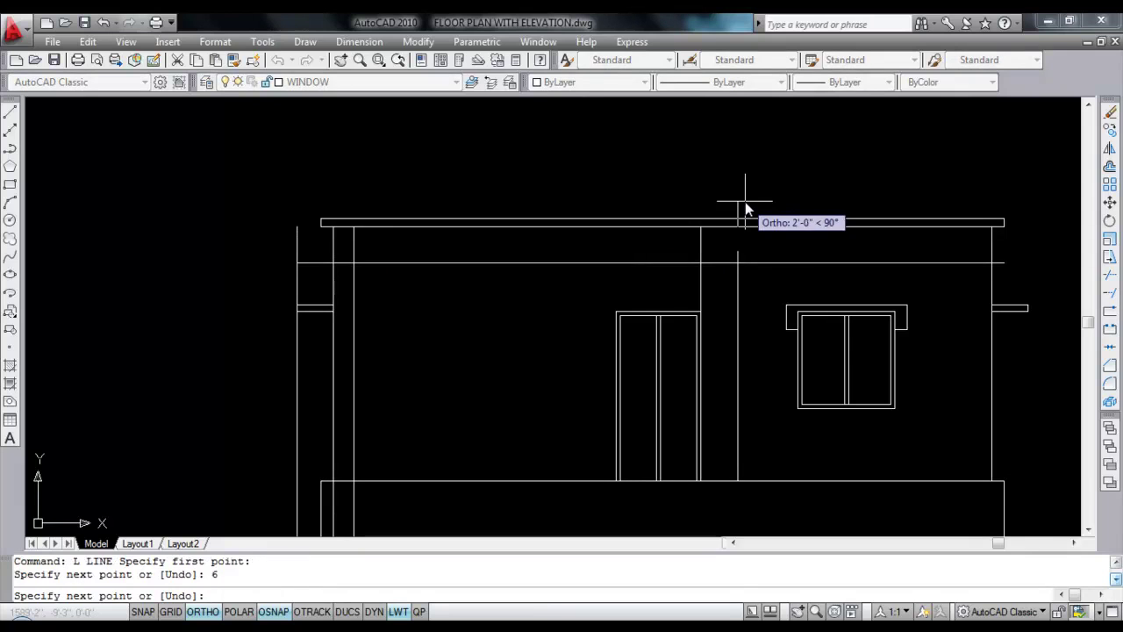
click(699, 229)
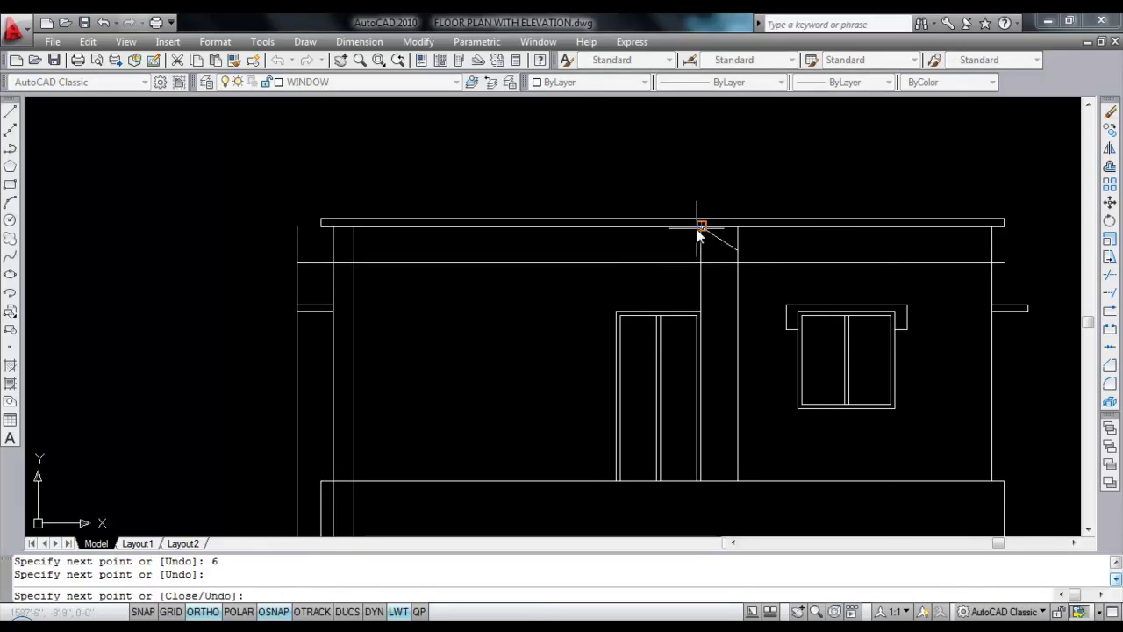
key(Escape)
Step: Draw the balcony shade's left end 6" up from the offset lines' corner, sloping to the column's top outer corner
right_click(631, 181)
click(664, 194)
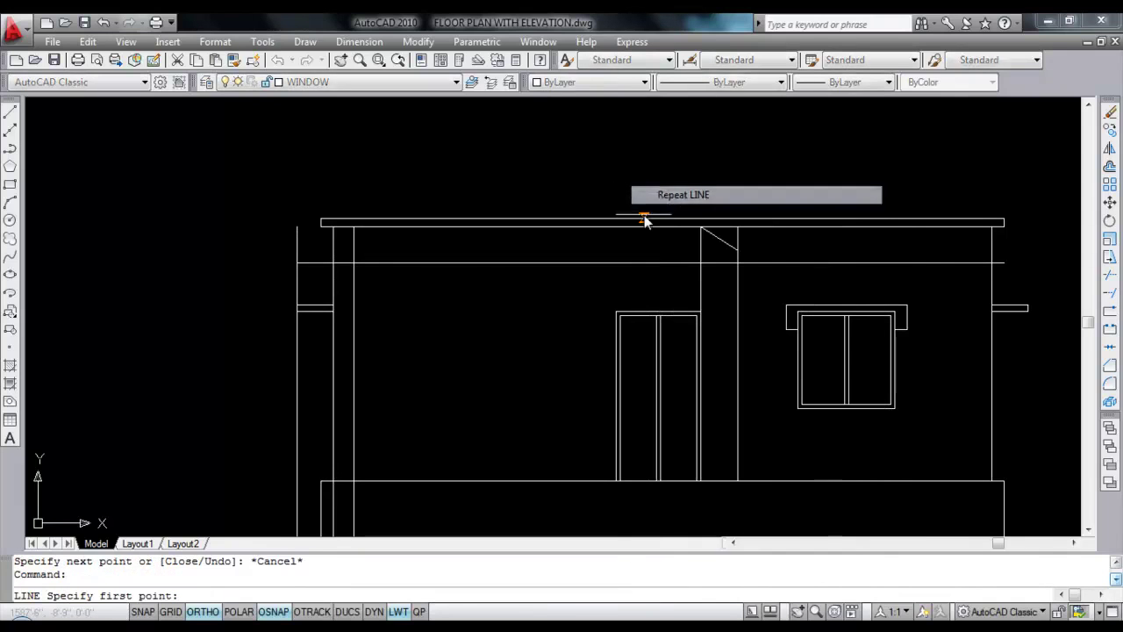
click(297, 262)
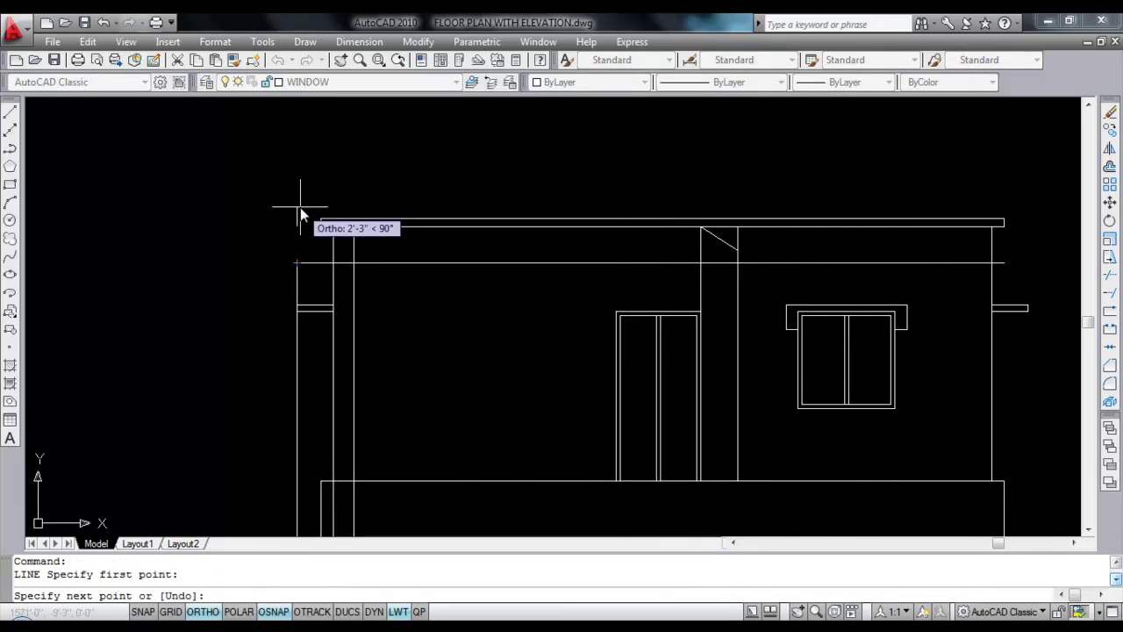
text(6)
key(Return)
click(334, 227)
key(Escape)
Step: Erase both vertical guide lines of the balcony shade and remove its bottom line beyond the right end
click(297, 233)
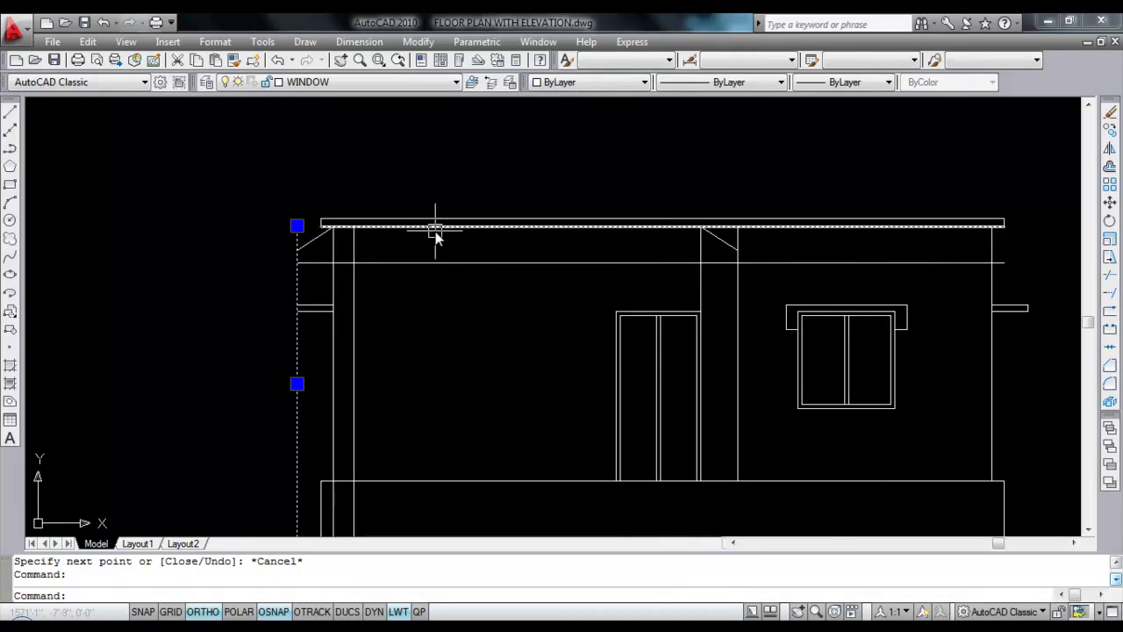
key(Delete)
text(TR)
key(Return)
key(Return)
click(794, 261)
key(Escape)
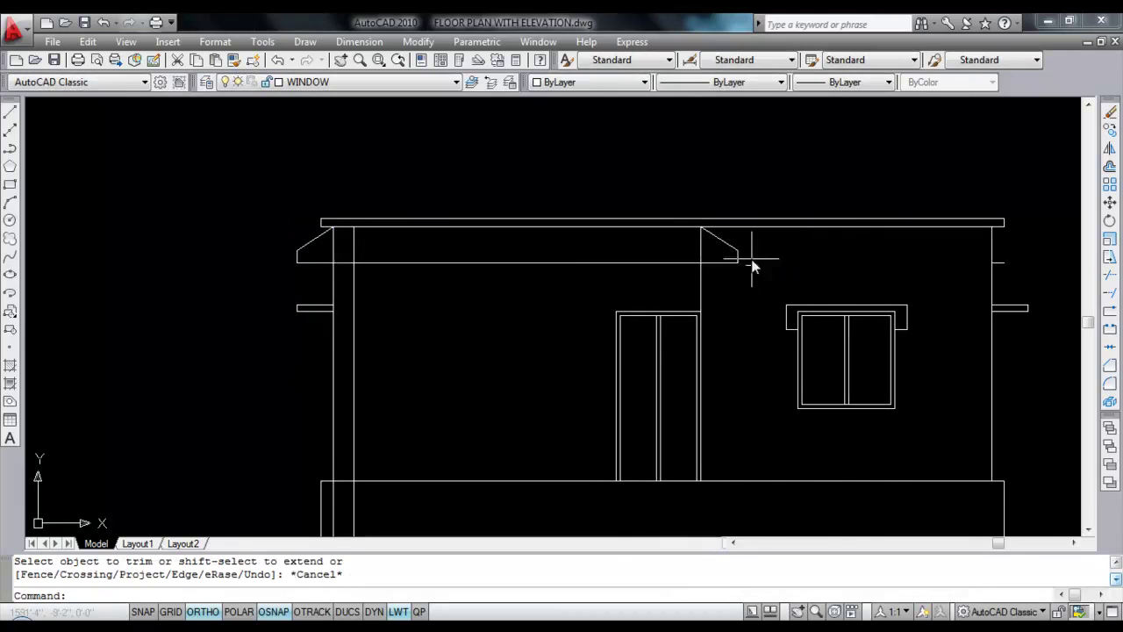
click(981, 249)
click(1024, 268)
key(Delete)
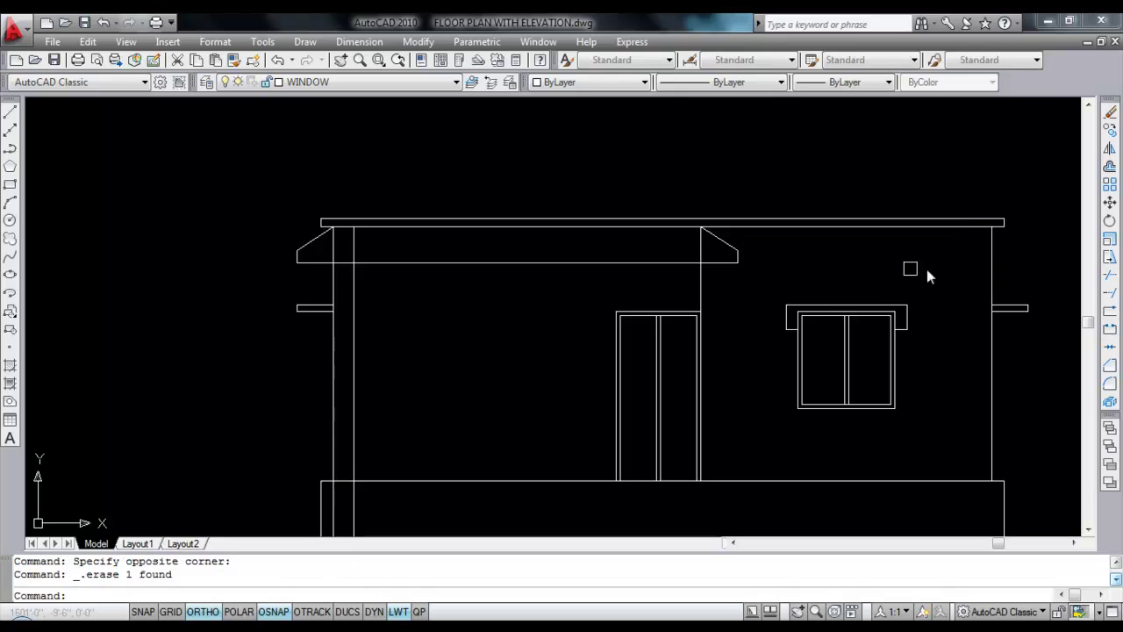
Step: Trim the column and wall lines that run inside the sloped balcony shade
text(TR)
key(Return)
key(Return)
click(701, 249)
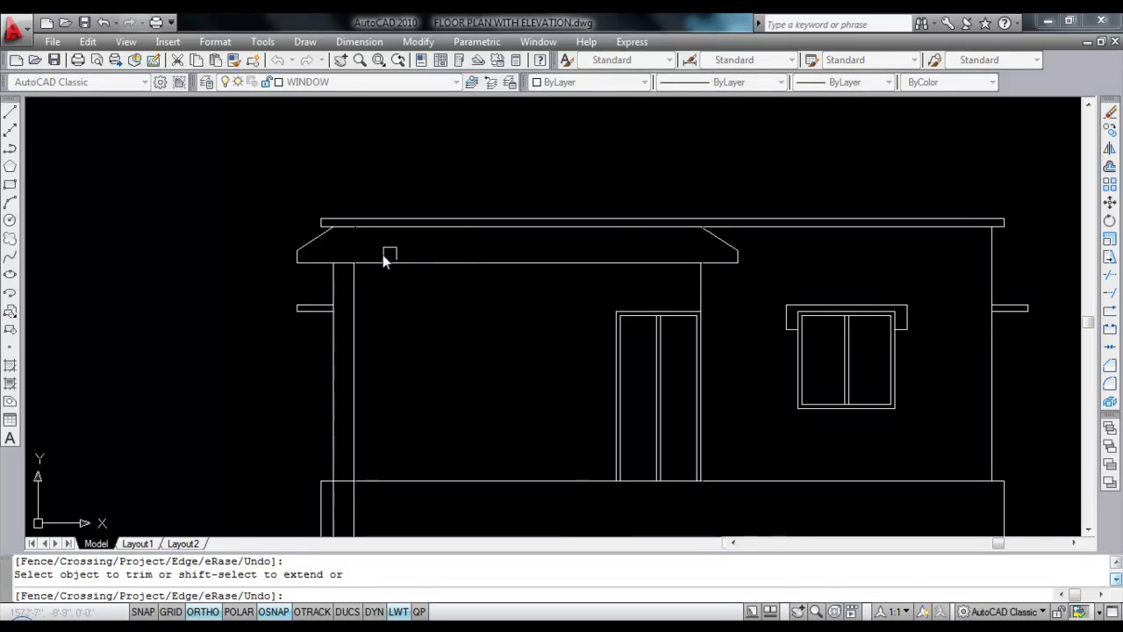
scroll(457, 257, down, 2)
key(Escape)
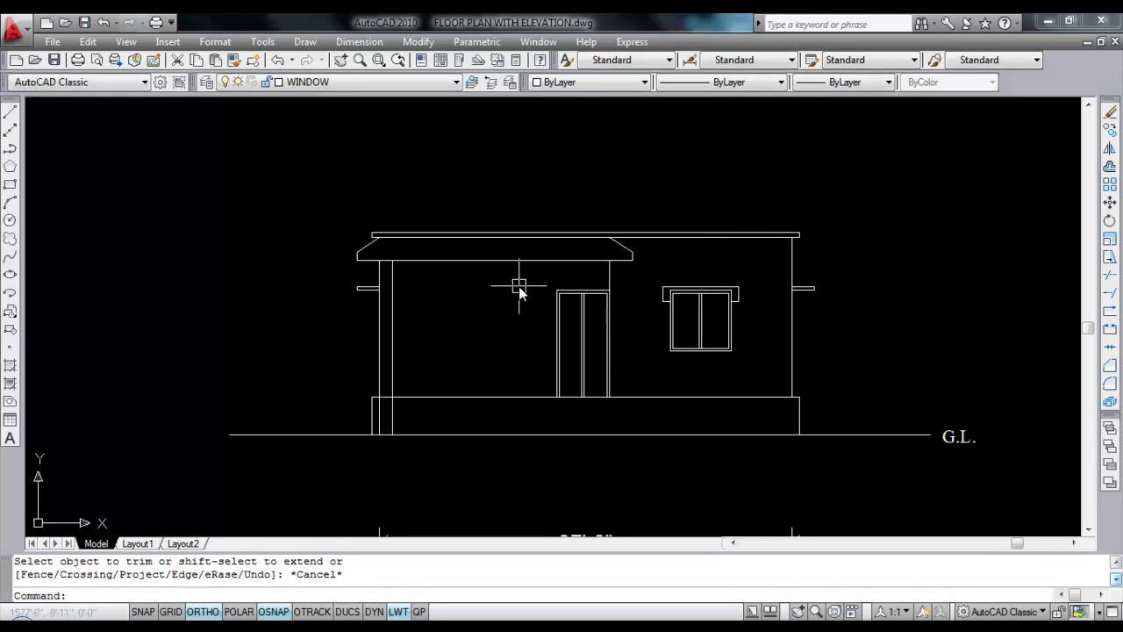
Step: Hatch the sloped balcony shade with the predefined EARTH pattern at scale 25 and angle 0
text(H)
key(Return)
click(526, 197)
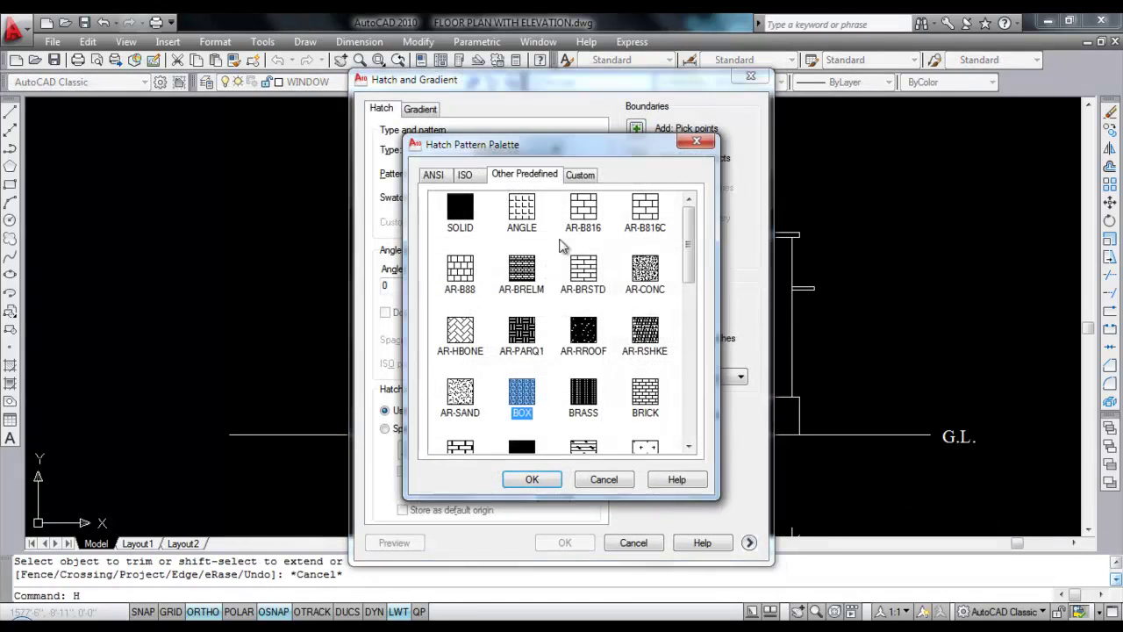
click(584, 268)
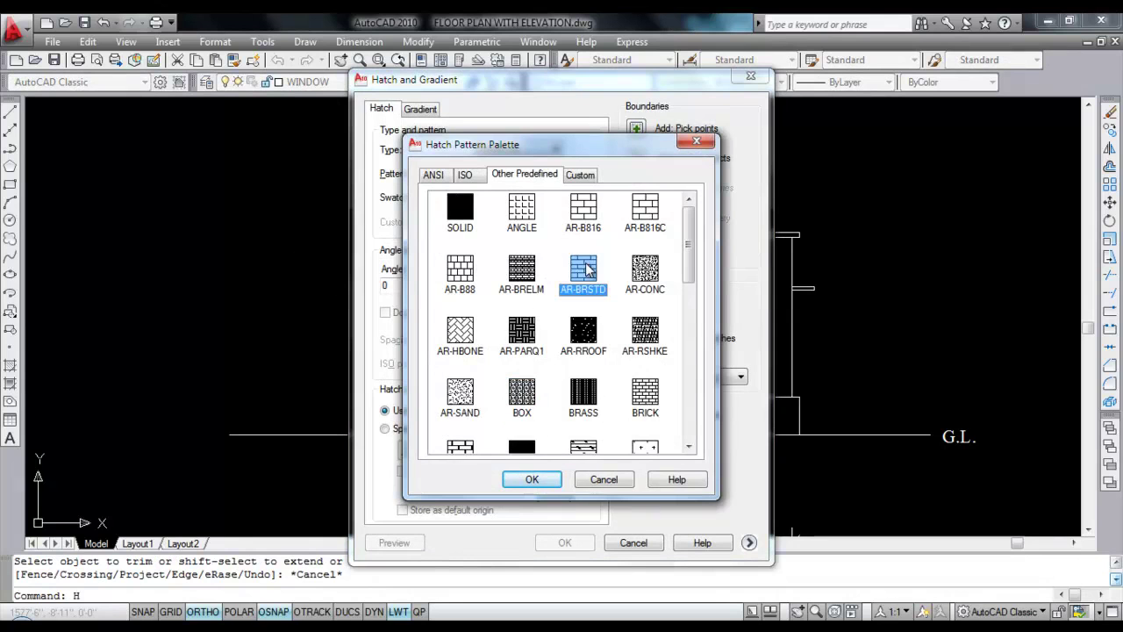
key(e)
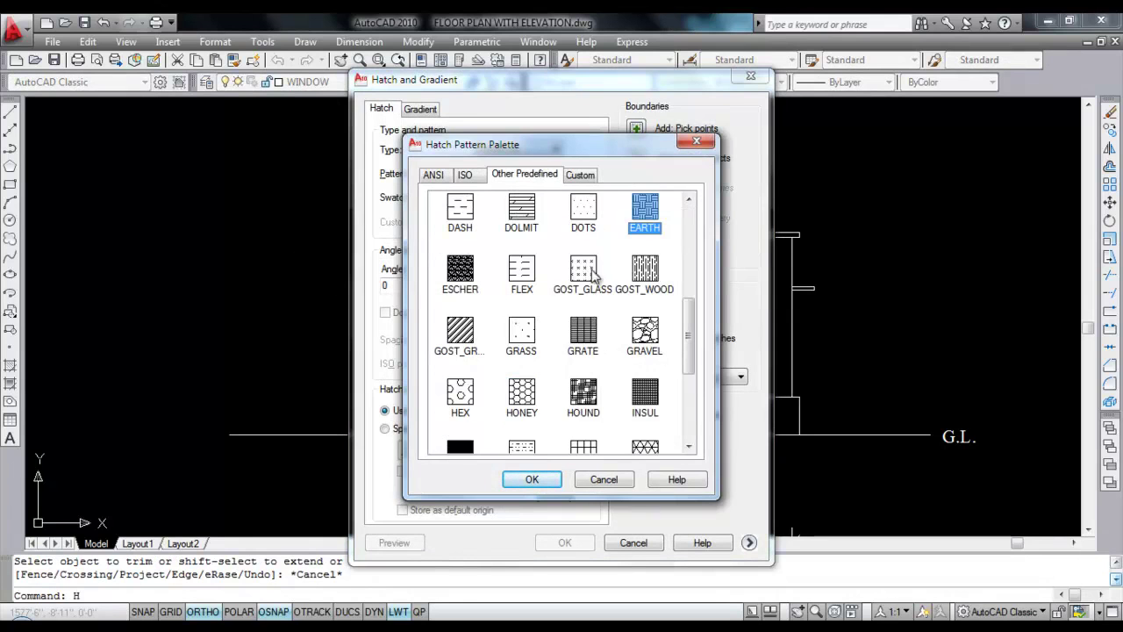
click(532, 481)
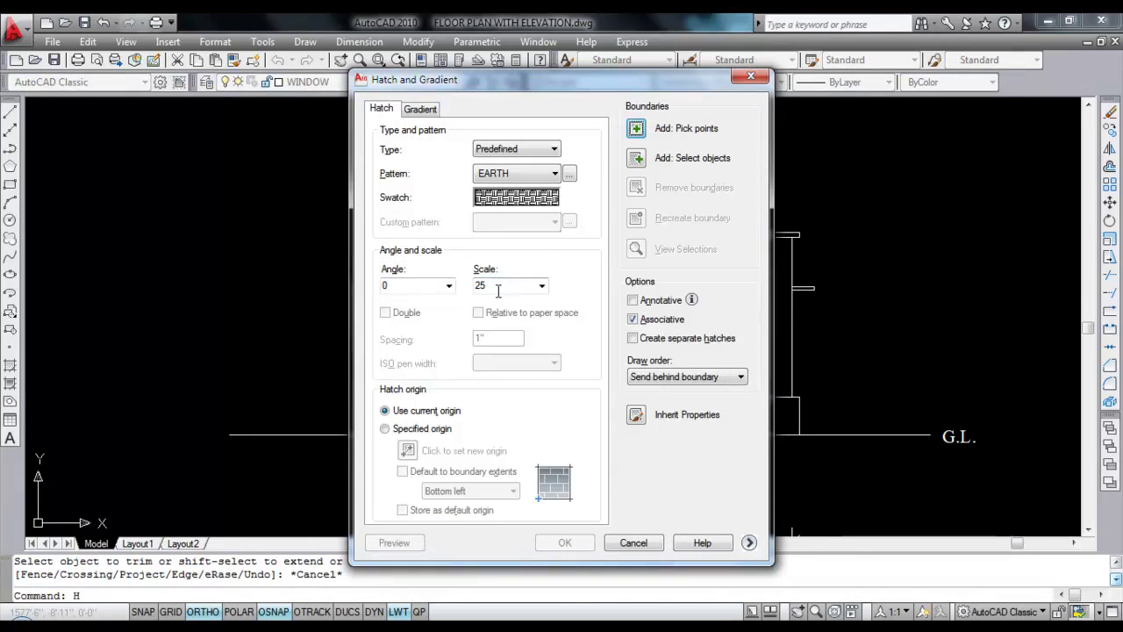
click(636, 129)
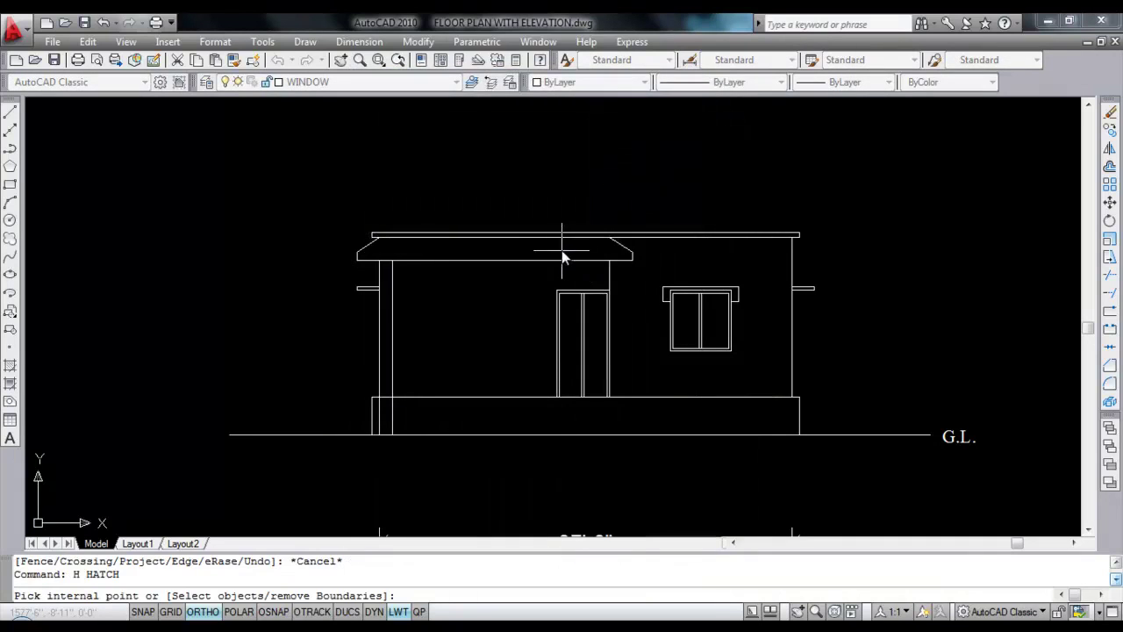
click(563, 256)
key(Return)
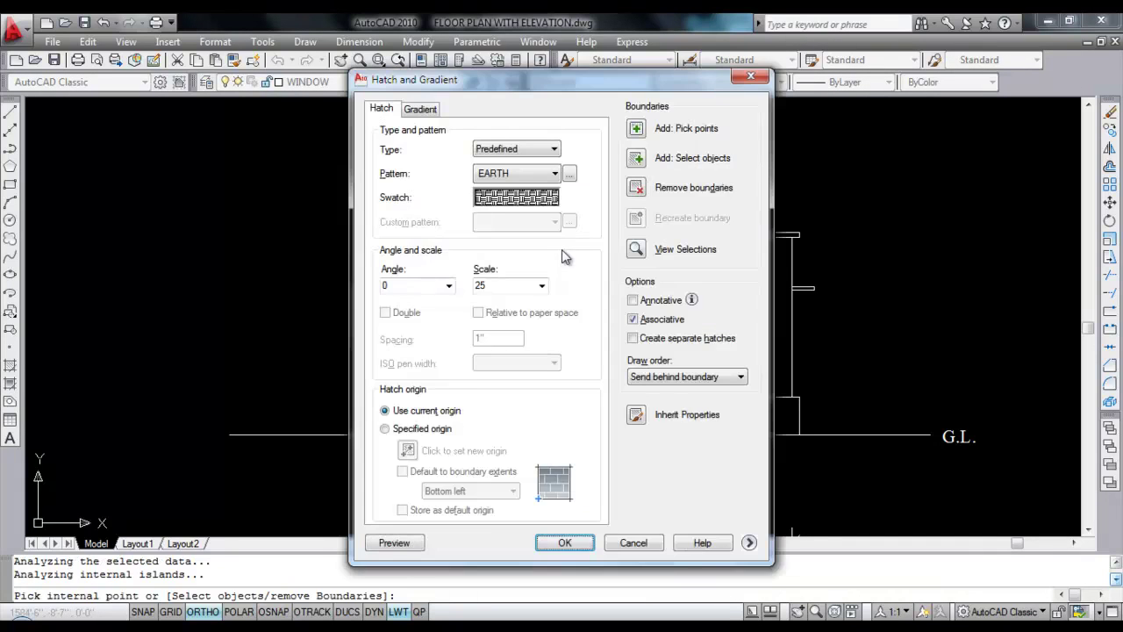
key(Return)
scroll(602, 271, up, 3)
scroll(609, 280, down, 2)
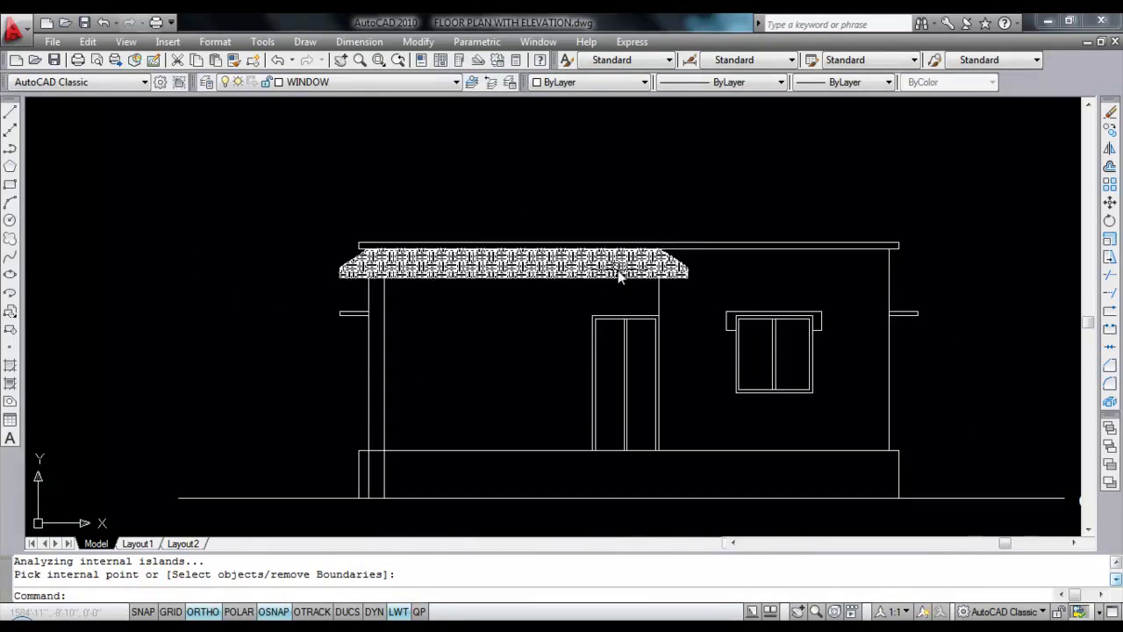
Step: Draw a vertical construction line through the second floor plan's living room outer wall corner beside the balcony, projecting up to the elevation
scroll(565, 221, down, 2)
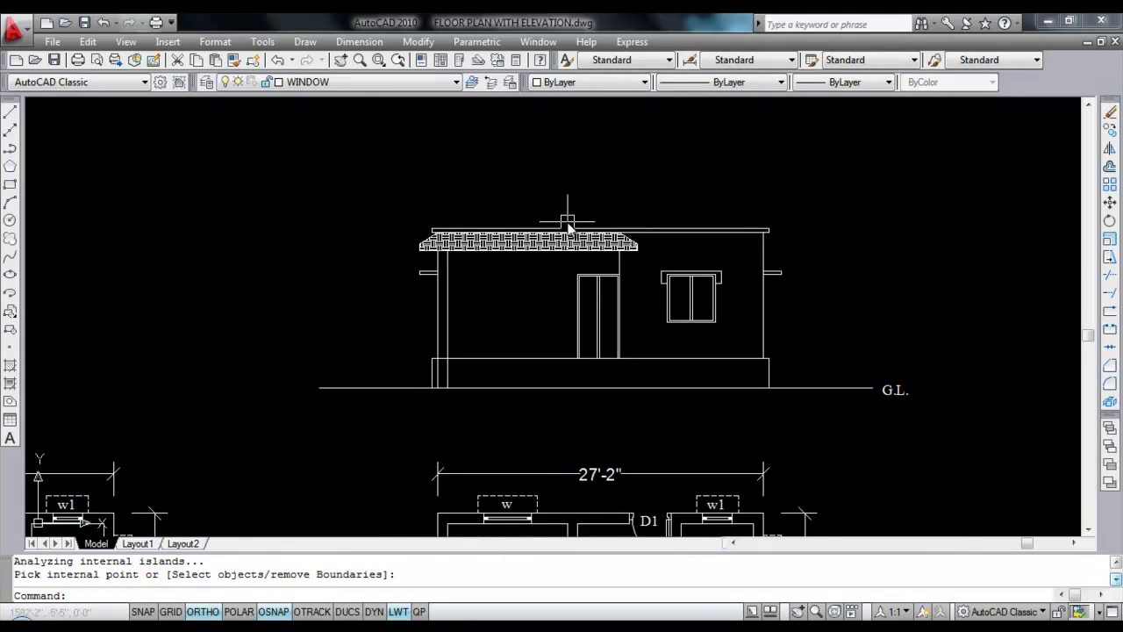
scroll(569, 214, down, 3)
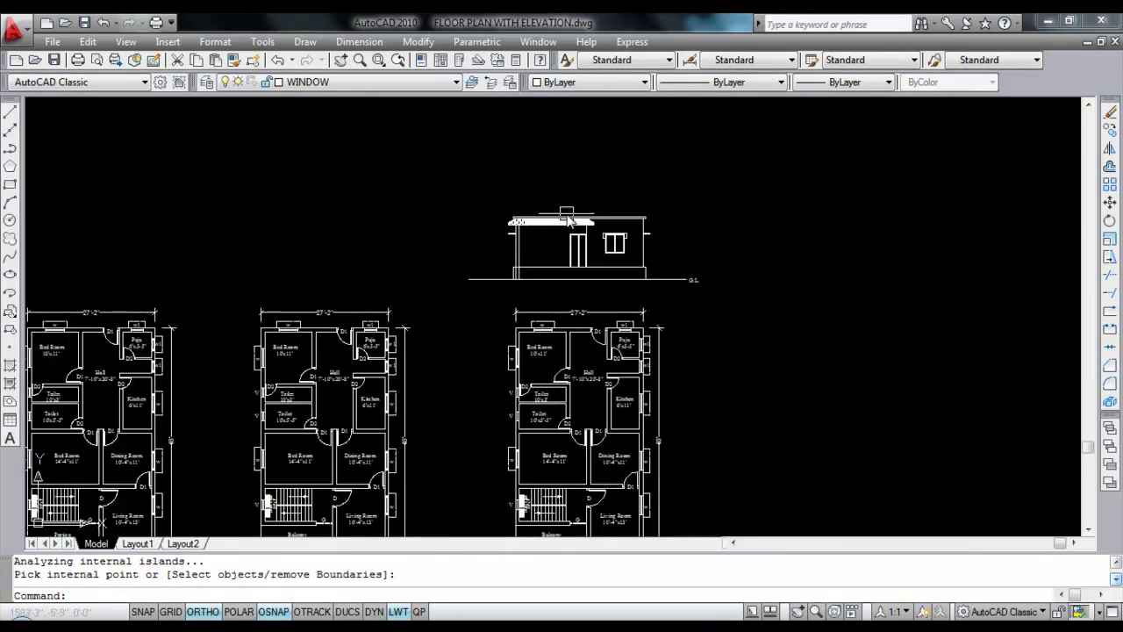
middle_drag(576, 487, 574, 394)
scroll(575, 395, up, 3)
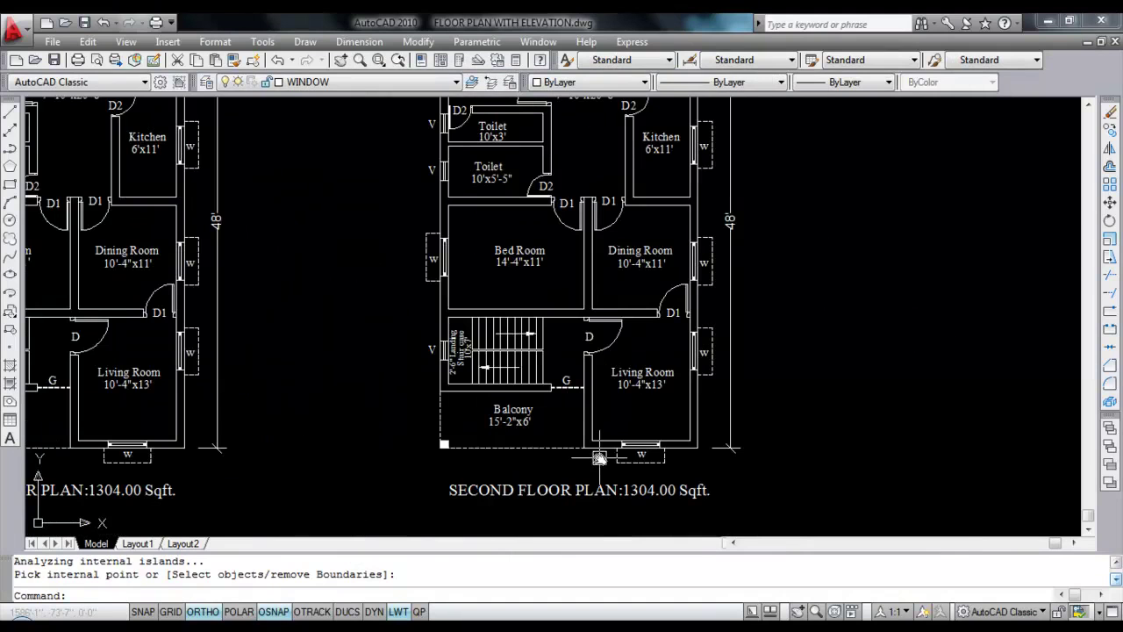
key(Return)
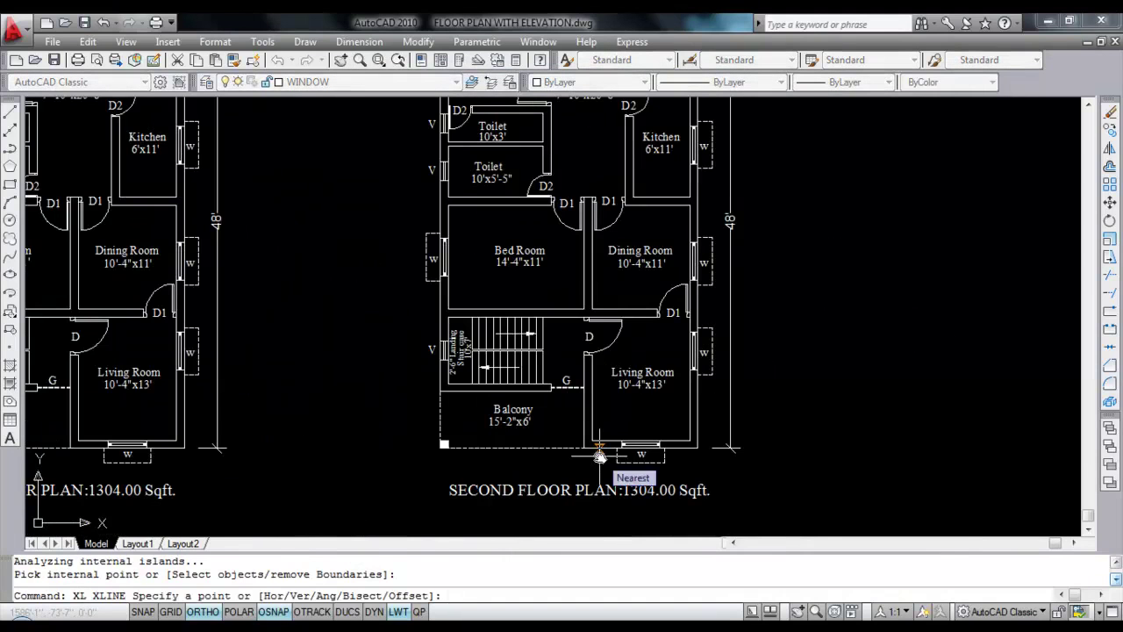
text(V)
key(Return)
scroll(588, 454, up, 1)
click(576, 441)
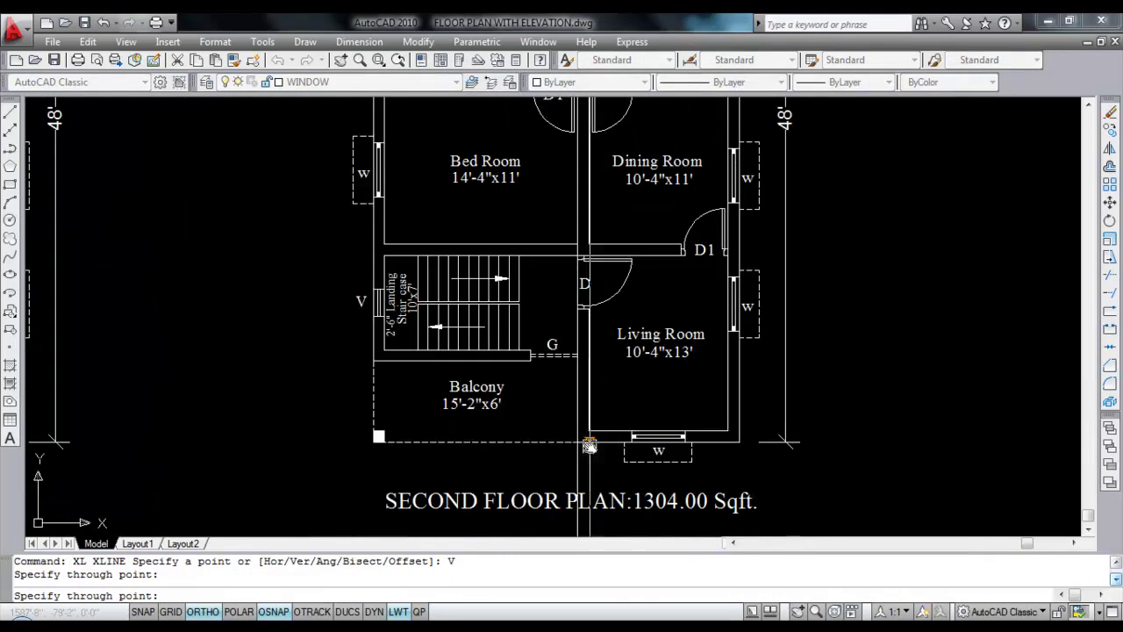
scroll(633, 491, down, 4)
scroll(605, 270, up, 3)
scroll(531, 215, up, 3)
scroll(523, 233, down, 6)
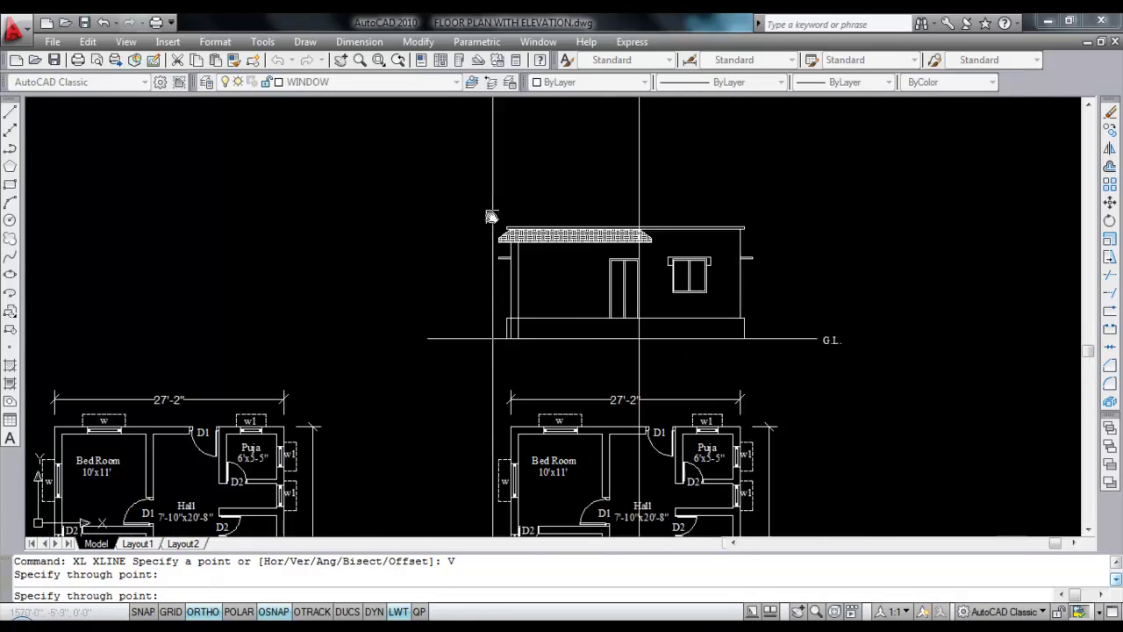
scroll(508, 219, up, 4)
key(Escape)
scroll(513, 244, up, 3)
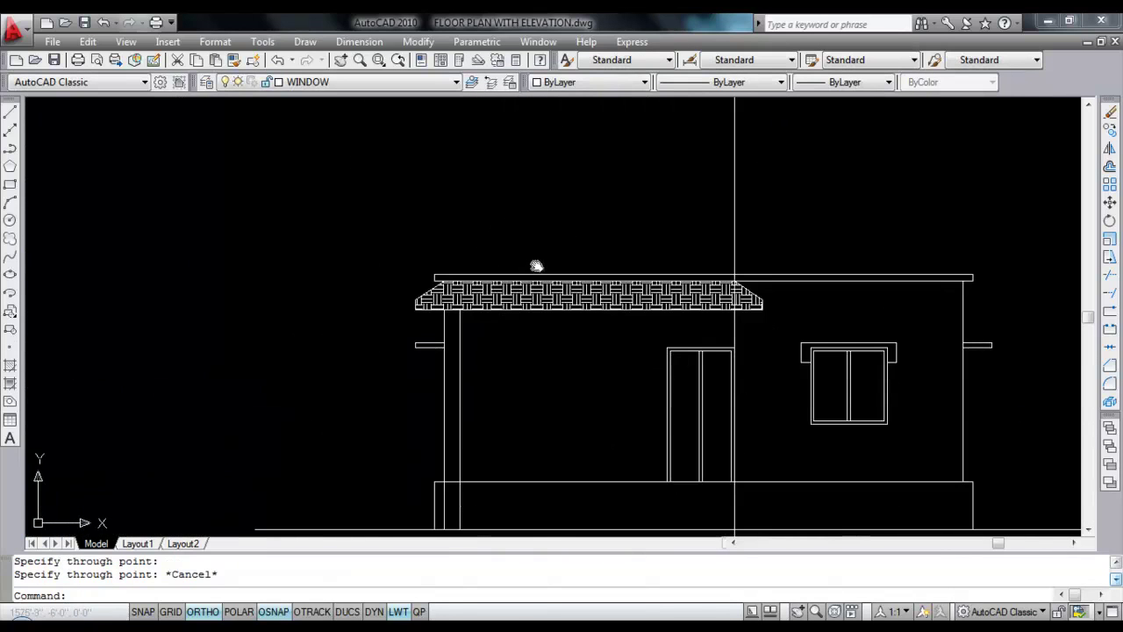
Step: Offset the roof slab's top line 2'-6" upward for the top of the parapet
text(o)
key(Return)
text(2'6)
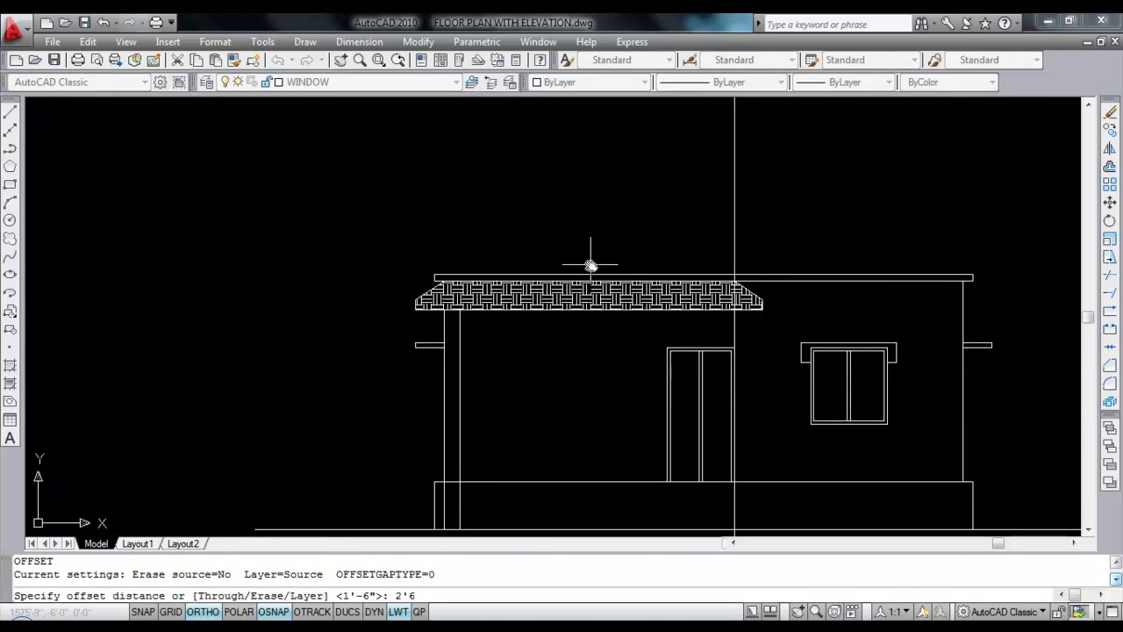
key(Return)
click(592, 276)
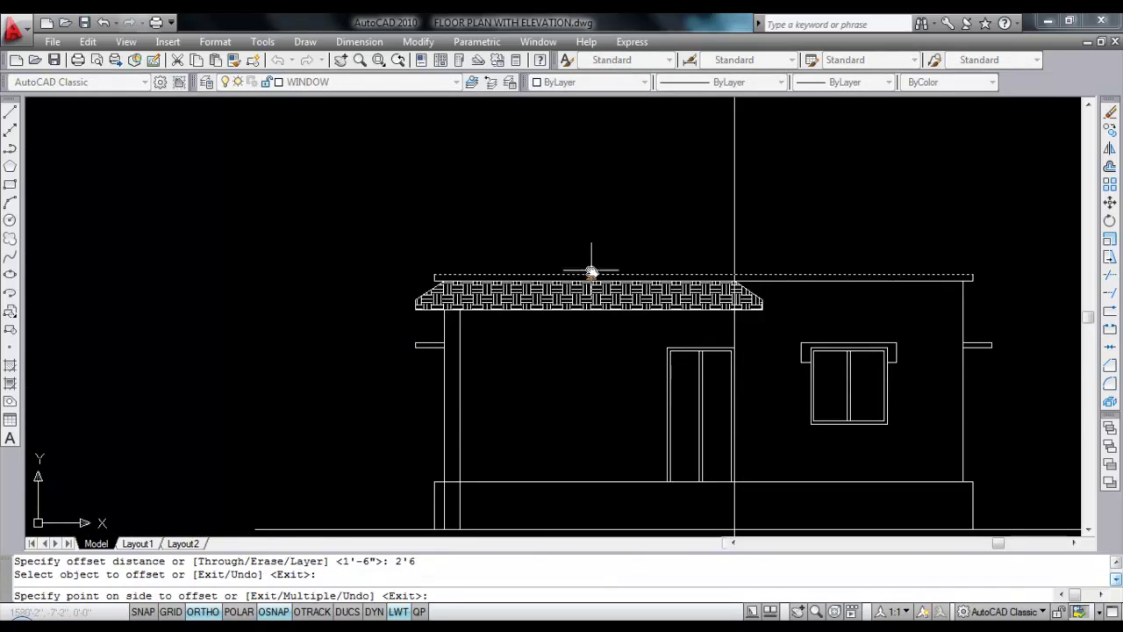
click(590, 203)
key(Escape)
Step: Trim the parapet's top line to the right of the vertical construction line
text(TR)
key(Return)
key(Return)
drag(795, 220, 779, 246)
key(Escape)
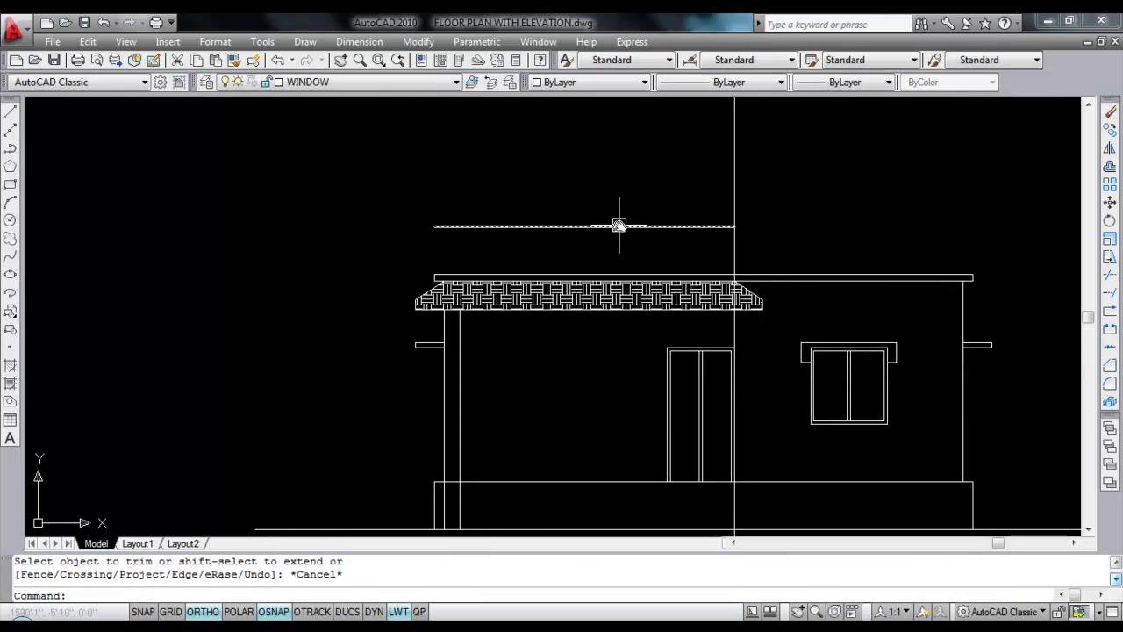
Step: Extend the roof slab's left end line up to the parapet's top line
text(EX)
key(Return)
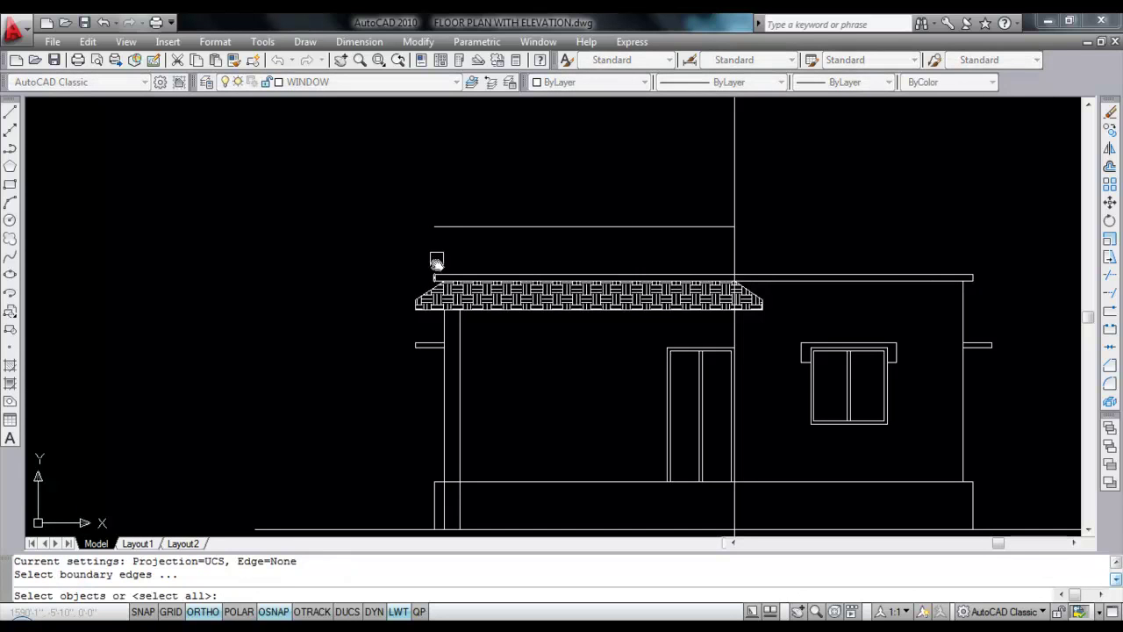
click(446, 227)
key(Return)
scroll(430, 273, up, 5)
click(428, 277)
click(429, 275)
scroll(438, 280, down, 5)
key(Escape)
Step: Trim the vertical construction line above the parapet's top line
text(tr)
key(Return)
key(Return)
click(624, 209)
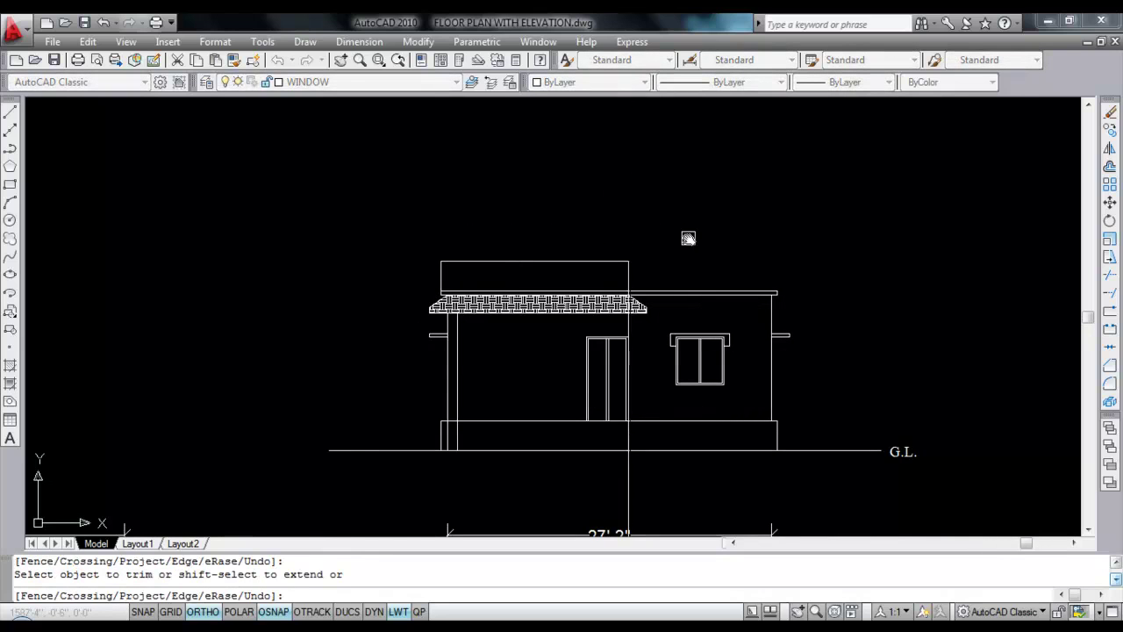
scroll(619, 309, up, 5)
key(Escape)
Step: Trim the vertical construction line below the roof slab's top line, using that line as the cutting edge
text(tr)
key(Return)
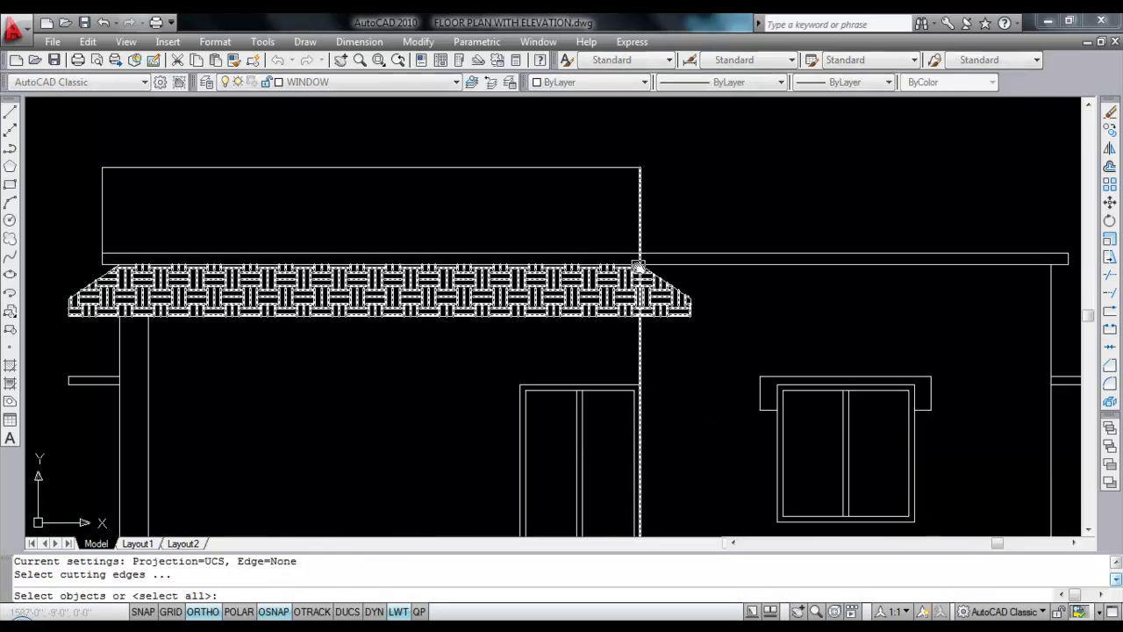
scroll(641, 259, up, 3)
click(652, 243)
key(Return)
scroll(631, 247, up, 1)
click(631, 248)
scroll(685, 255, down, 4)
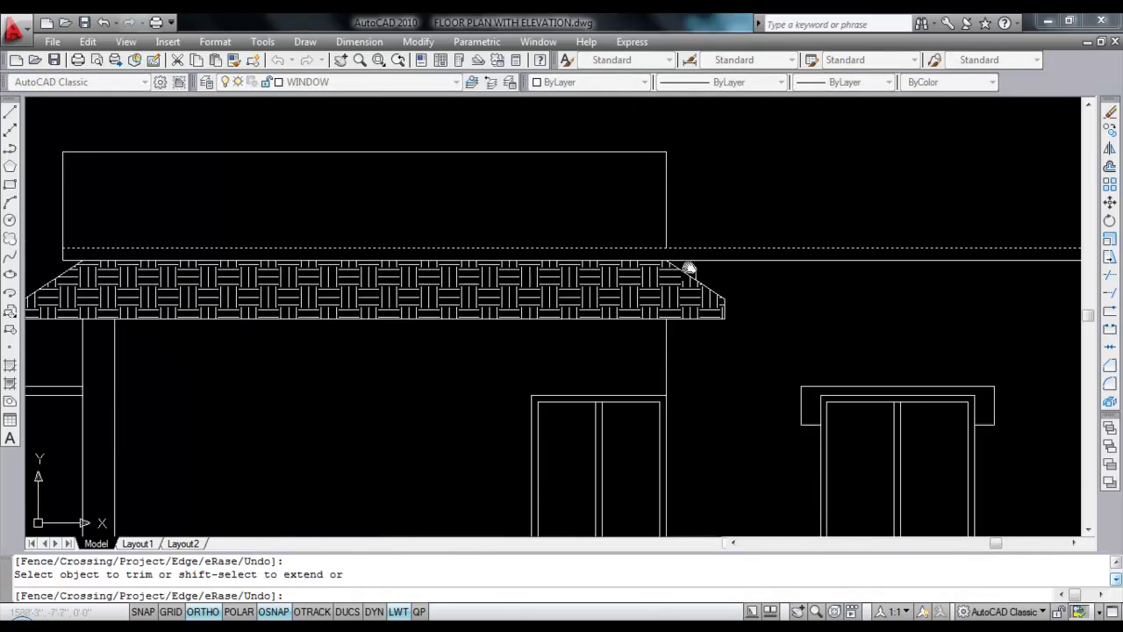
key(Escape)
Step: Offset the parapet's top line and both of its side lines 3" outward
scroll(711, 263, down, 7)
scroll(647, 287, up, 5)
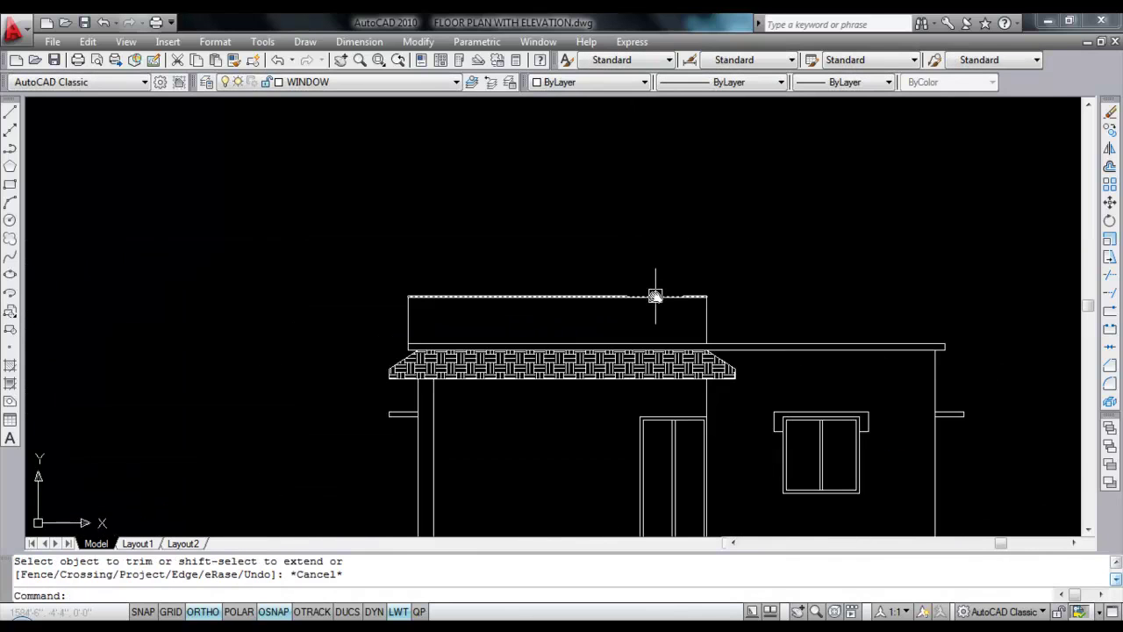
text(o)
key(Return)
text(3)
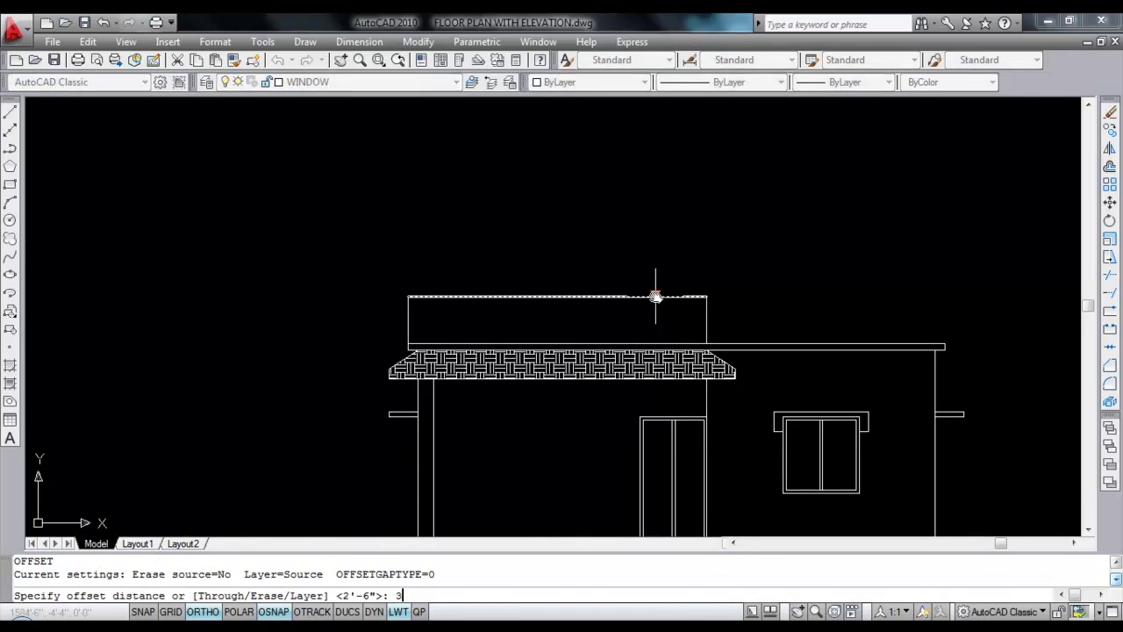
key(Return)
click(622, 296)
click(623, 218)
click(408, 313)
click(349, 310)
click(707, 314)
click(758, 309)
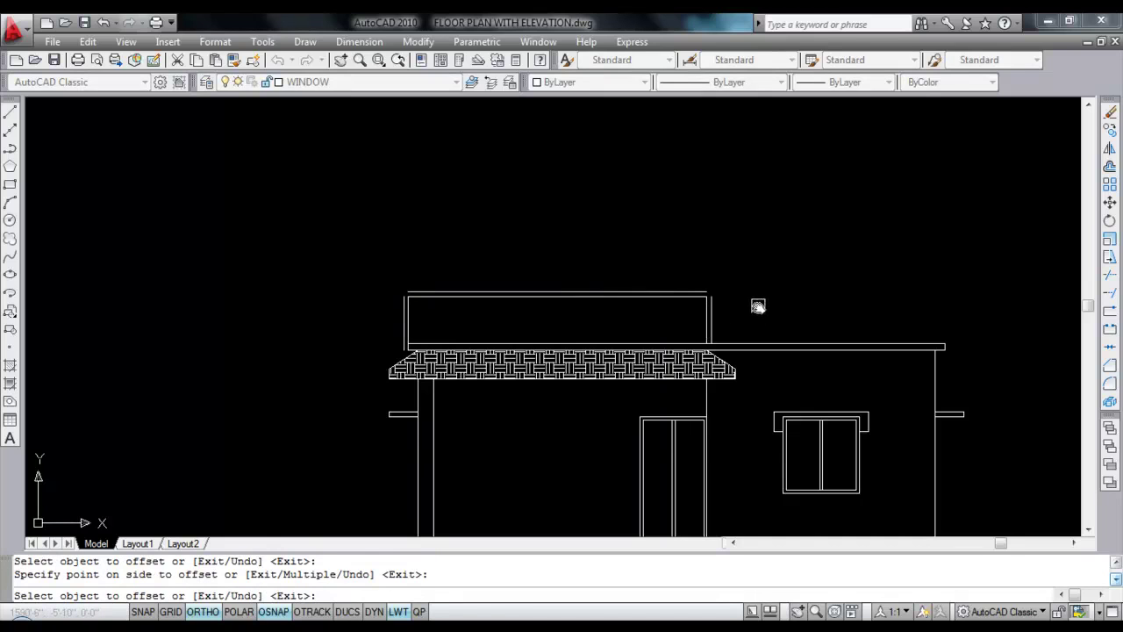
key(Escape)
Step: Fillet the right outer offset line with both horizontal parapet top lines at radius 0 to form the coping's right end
scroll(691, 303, up, 3)
text(f)
key(Return)
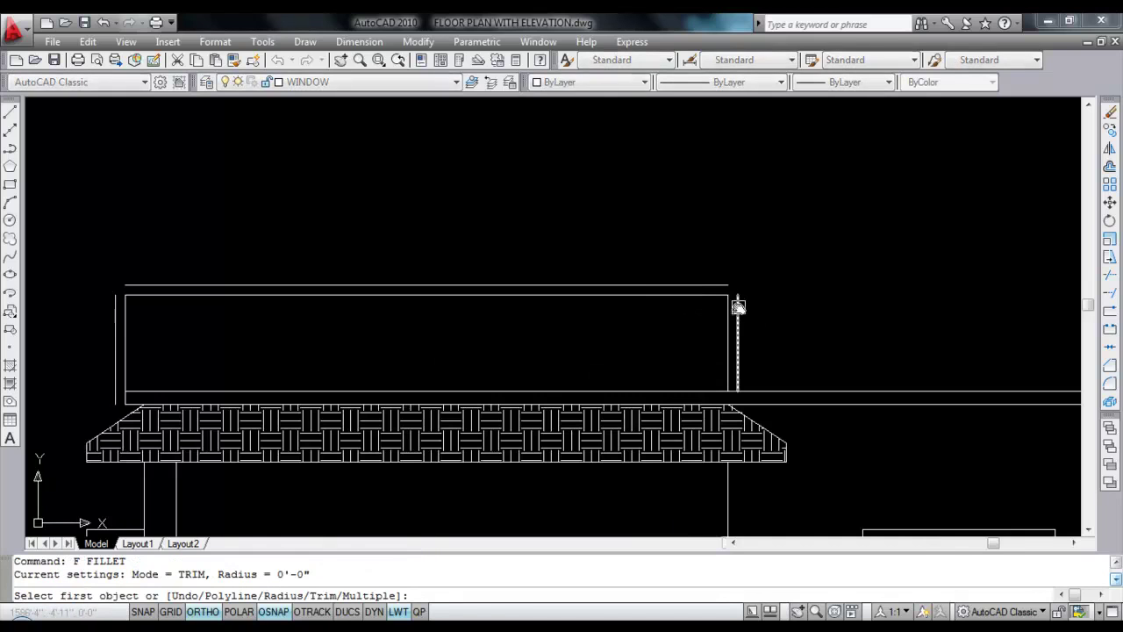
click(715, 301)
key(Return)
click(739, 307)
click(719, 285)
Step: Fillet the left outer offset line with both horizontal parapet top lines at radius 0 to form the coping's left end
key(Return)
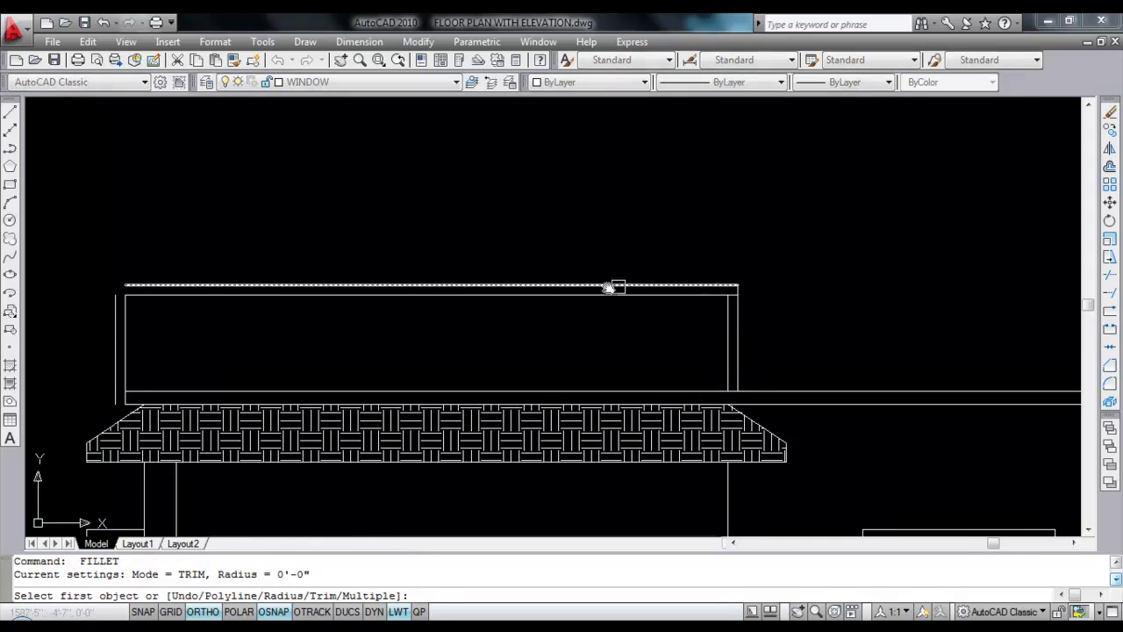
click(134, 296)
click(110, 300)
key(Return)
click(112, 310)
click(133, 286)
key(Escape)
Step: Trim both outer vertical offset lines below the parapet coping
text(tr)
key(Return)
key(Return)
click(114, 320)
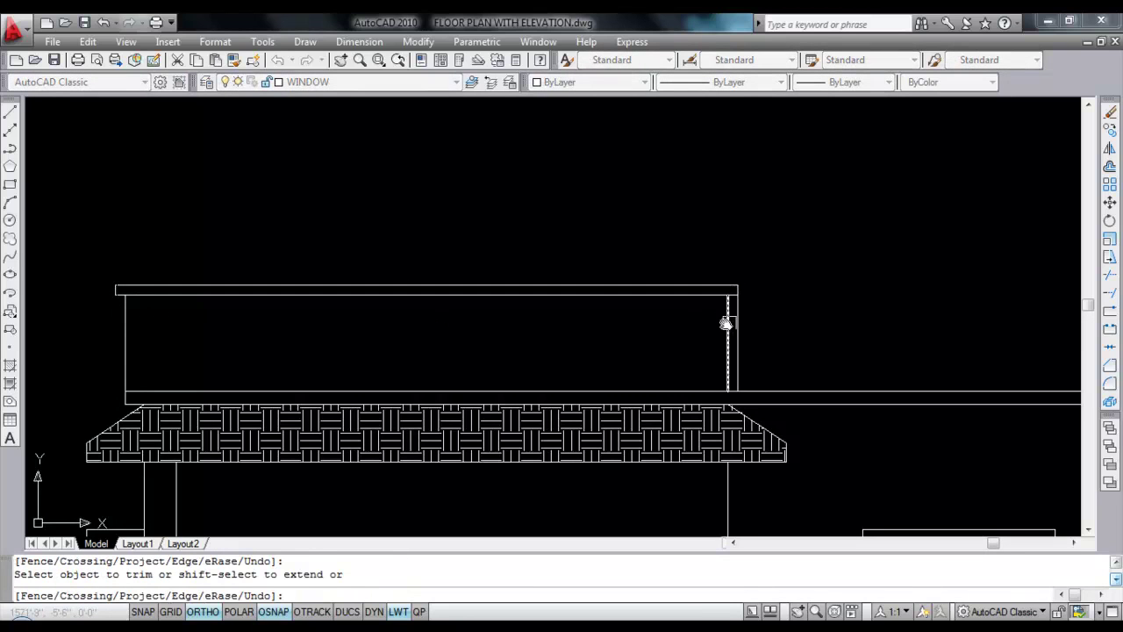
click(739, 316)
scroll(702, 238, down, 2)
key(Escape)
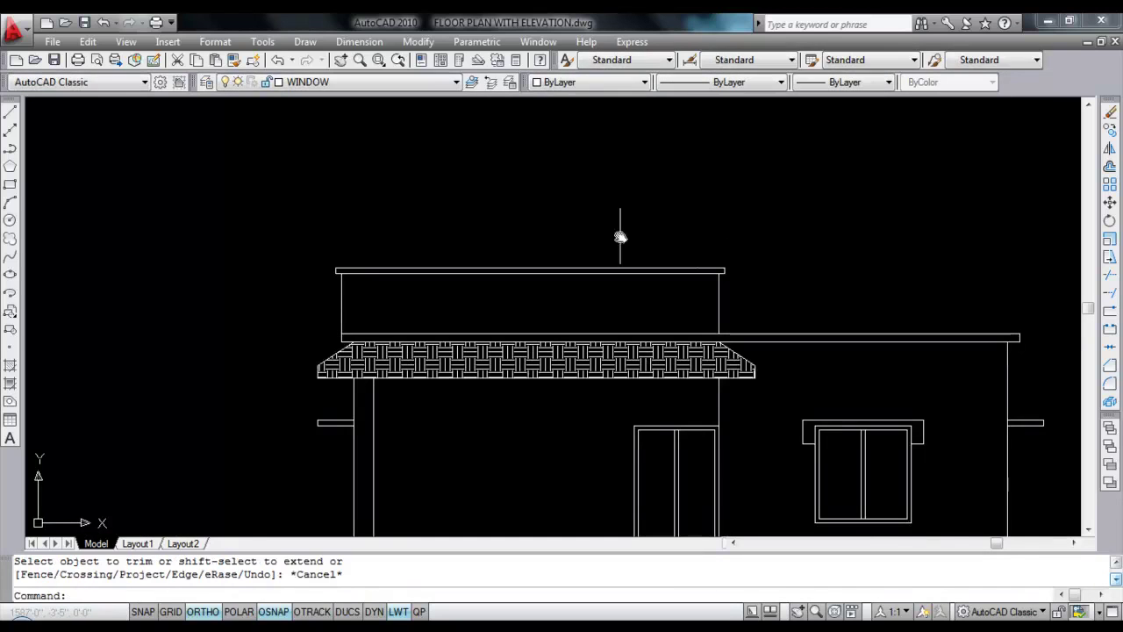
Step: Hatch the parapet wall between the coping and roof slab with the BOX pattern at scale 25 and angle 0
scroll(601, 228, down, 2)
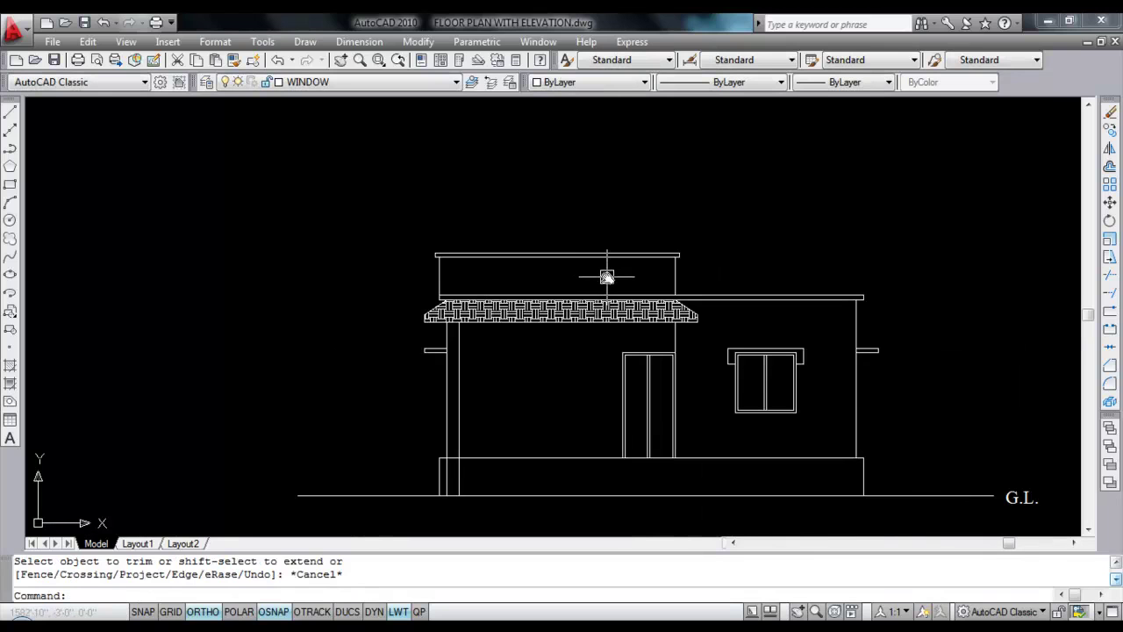
text(h)
key(Return)
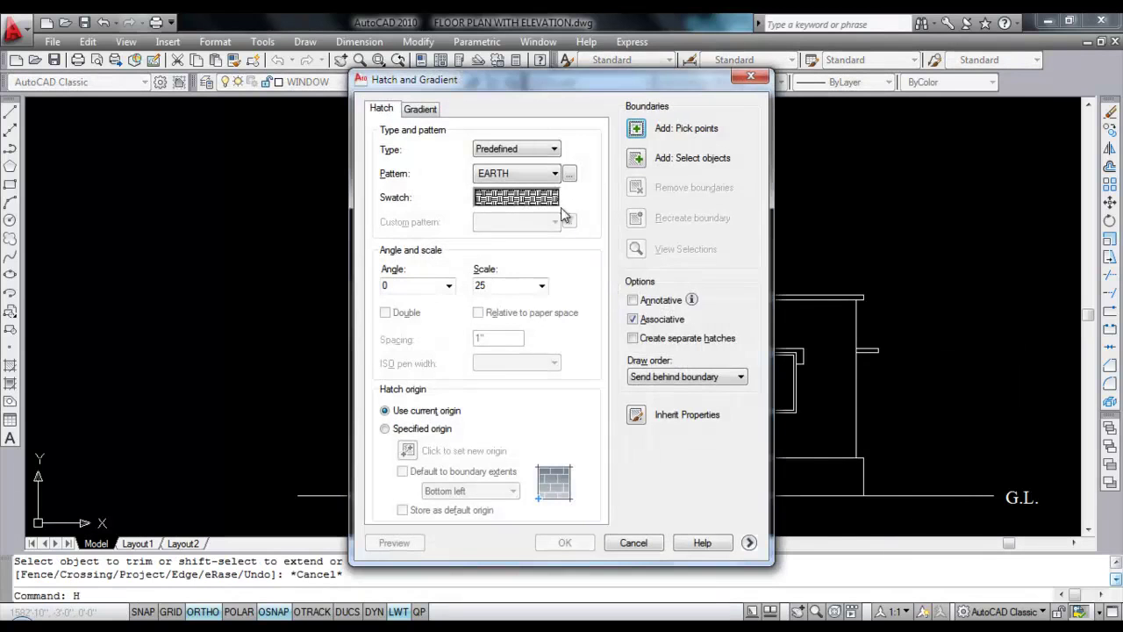
click(565, 198)
click(532, 479)
click(637, 130)
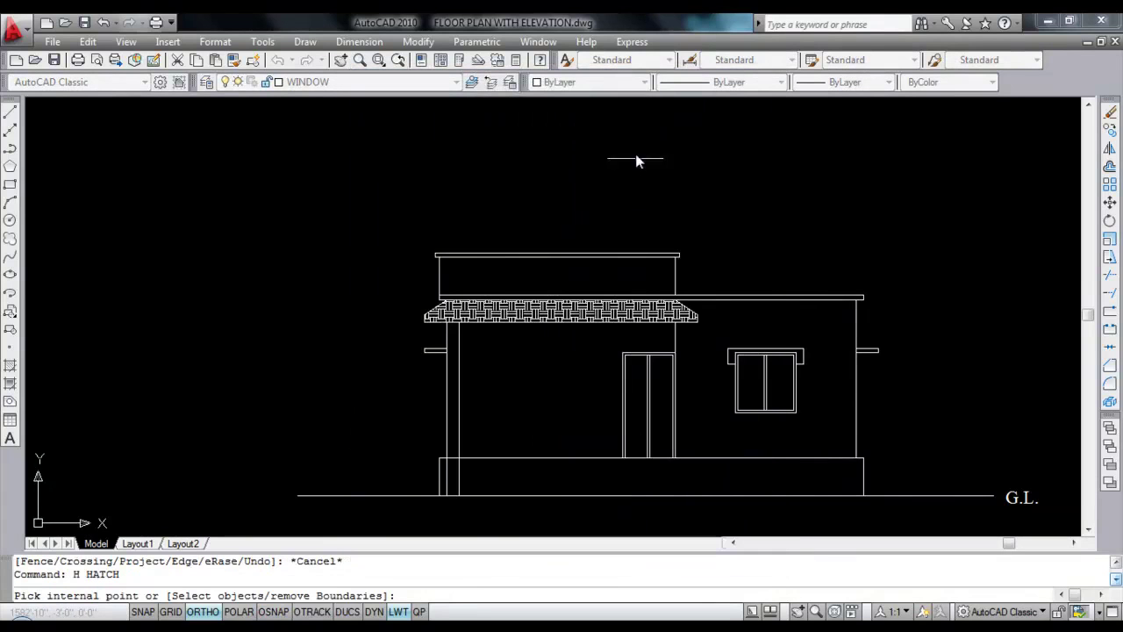
click(594, 283)
key(Return)
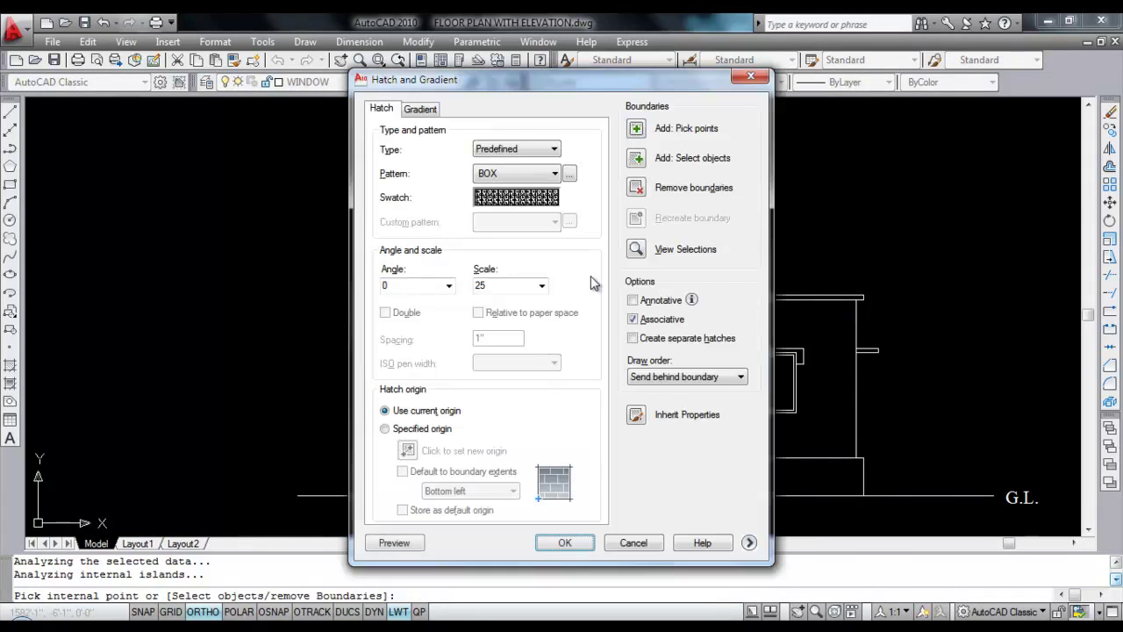
key(Return)
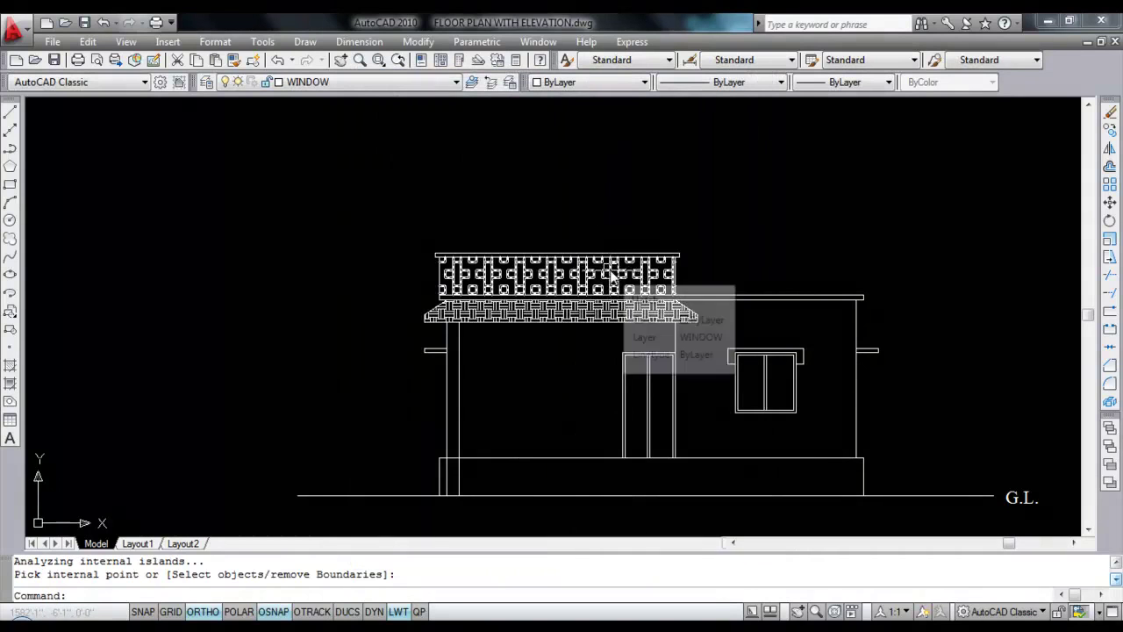
Step: Trim the plinth's top line where it crosses the left balcony column
scroll(625, 232, down, 2)
scroll(627, 231, down, 1)
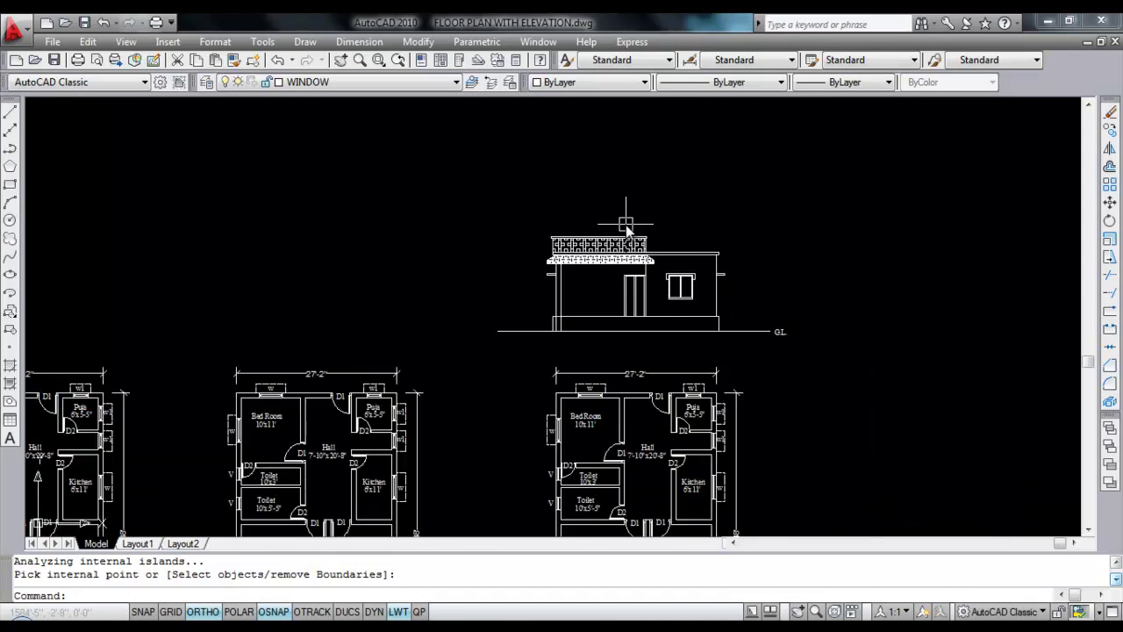
scroll(566, 312, up, 4)
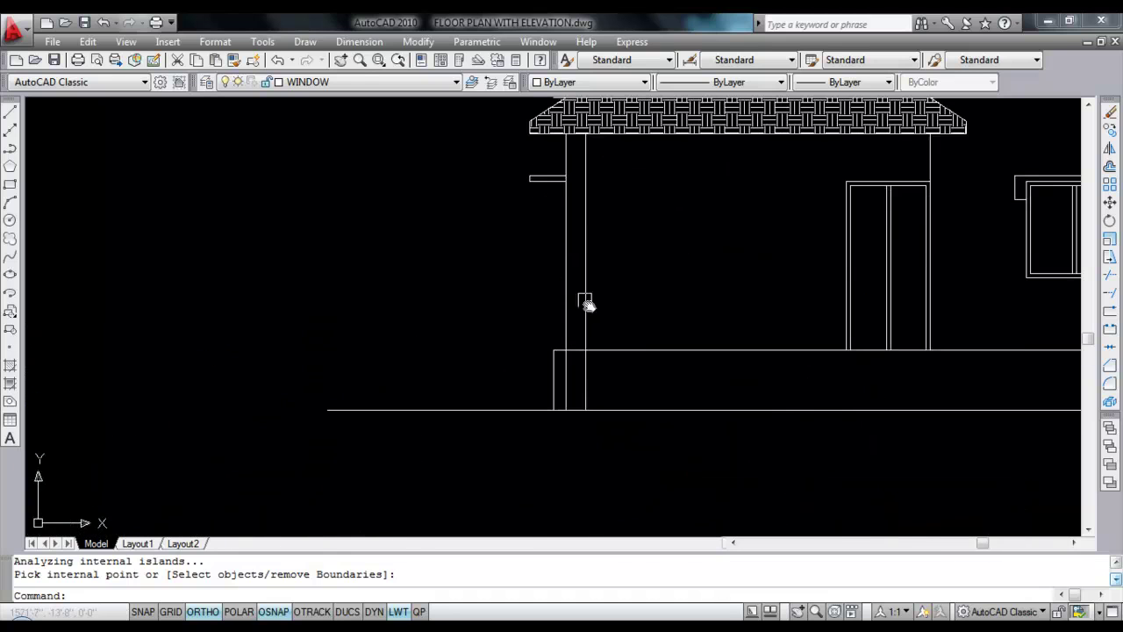
text(r)
key(Return)
key(Return)
scroll(593, 343, up, 1)
click(571, 338)
scroll(561, 292, down, 3)
key(Escape)
Step: Examine the balcony, gate and living room front in the second floor plan against the elevation above it
scroll(614, 281, down, 5)
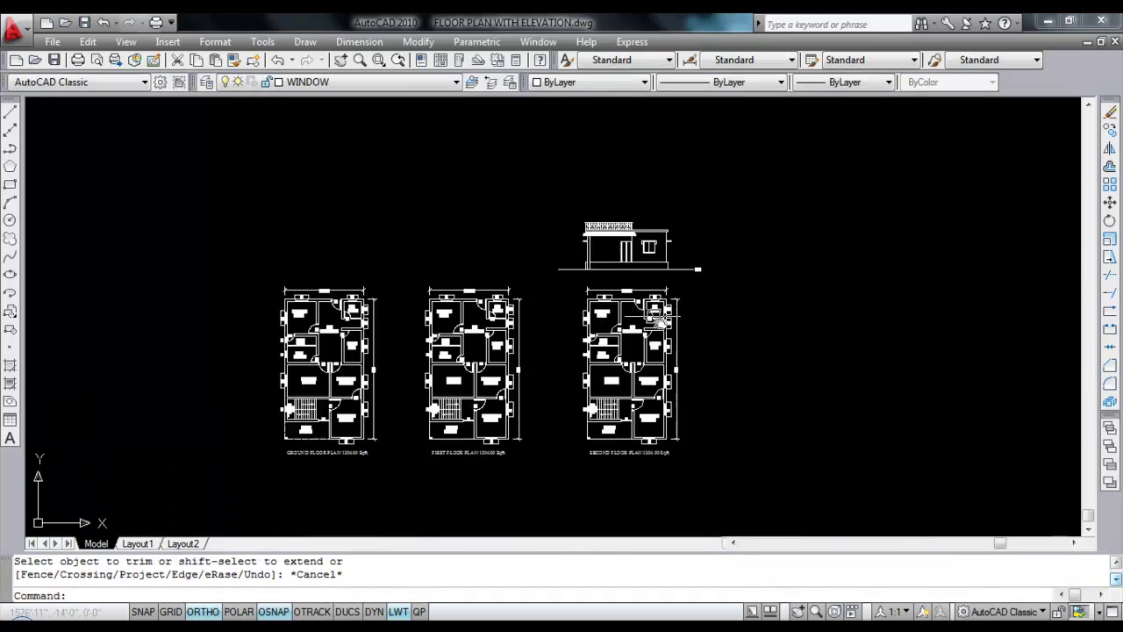
scroll(658, 439, up, 3)
scroll(614, 447, down, 4)
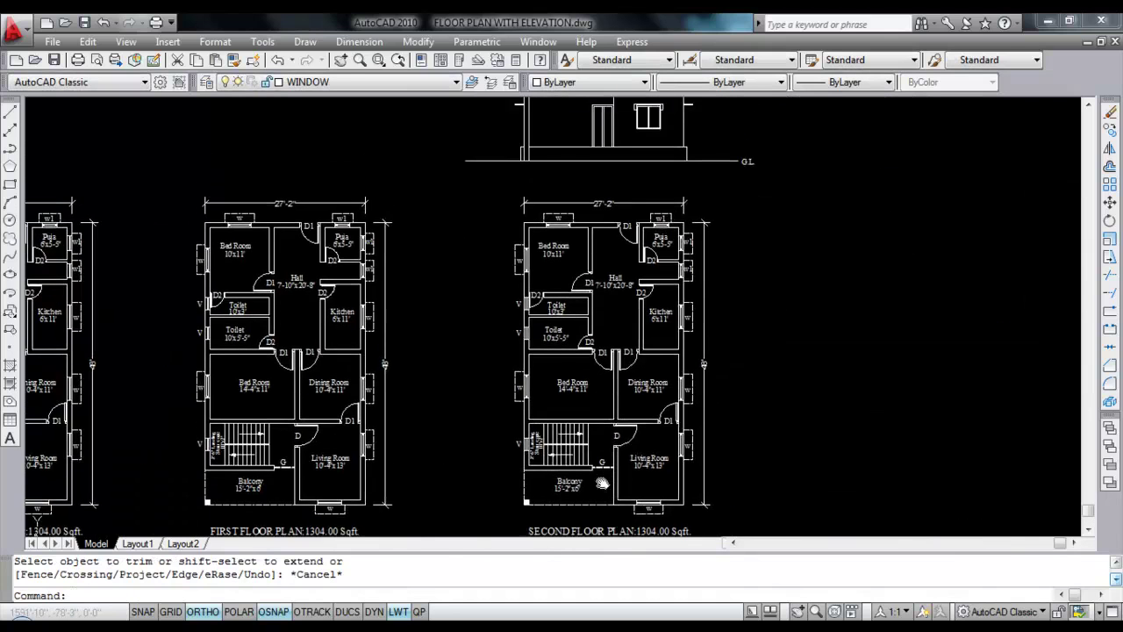
scroll(602, 490, up, 3)
scroll(602, 489, up, 2)
scroll(571, 369, down, 4)
scroll(551, 291, up, 3)
scroll(517, 259, down, 4)
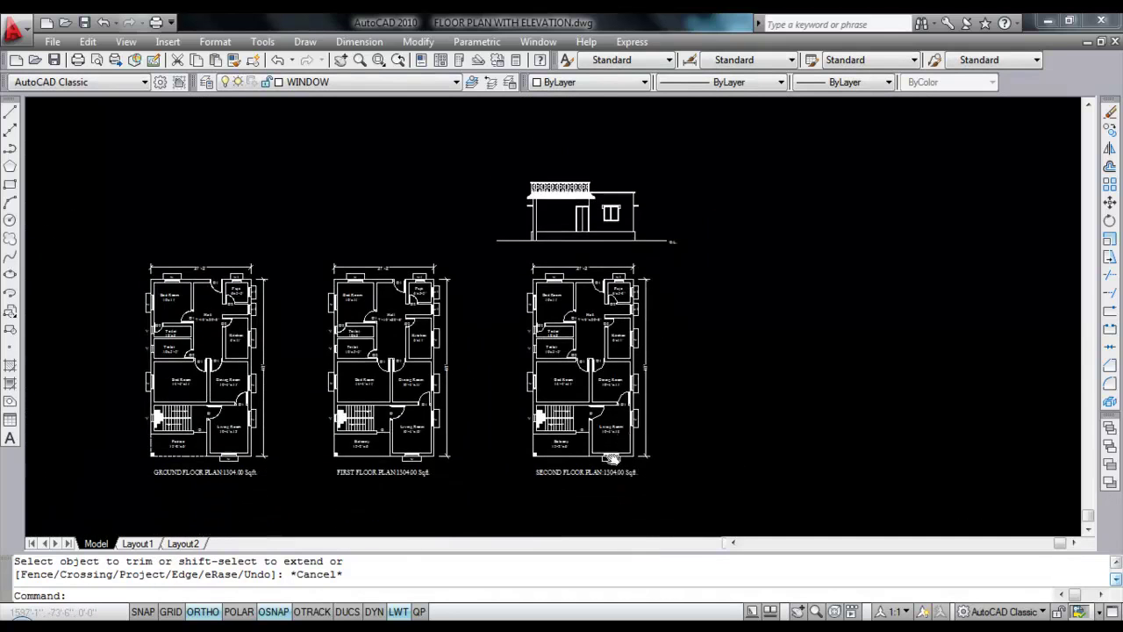
scroll(614, 456, up, 3)
scroll(614, 481, down, 4)
scroll(624, 258, up, 4)
scroll(628, 260, down, 1)
scroll(614, 494, down, 1)
scroll(614, 474, down, 1)
scroll(605, 459, up, 3)
scroll(594, 447, down, 2)
Step: Erase the two vertical centre lines inside the gate in the elevation
middle_drag(594, 448, 594, 549)
scroll(609, 279, up, 3)
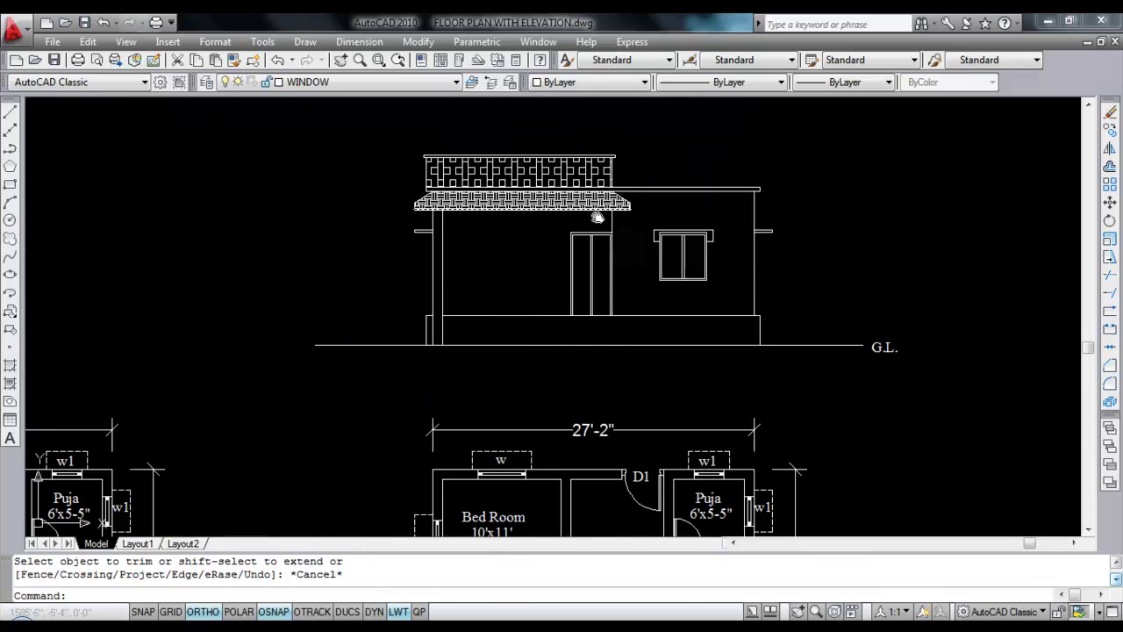
scroll(598, 248, up, 2)
click(600, 275)
click(571, 253)
key(Delete)
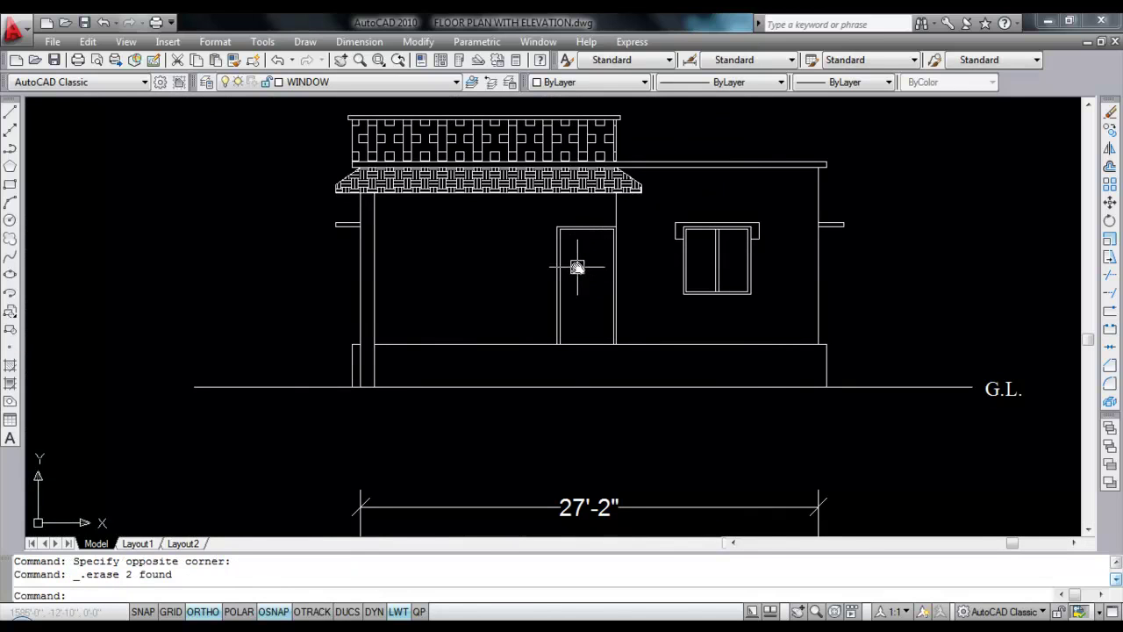
Step: Hatch the inside of the gate frame with the AR-HBONE pattern at angle 0
text(H)
key(Return)
click(529, 200)
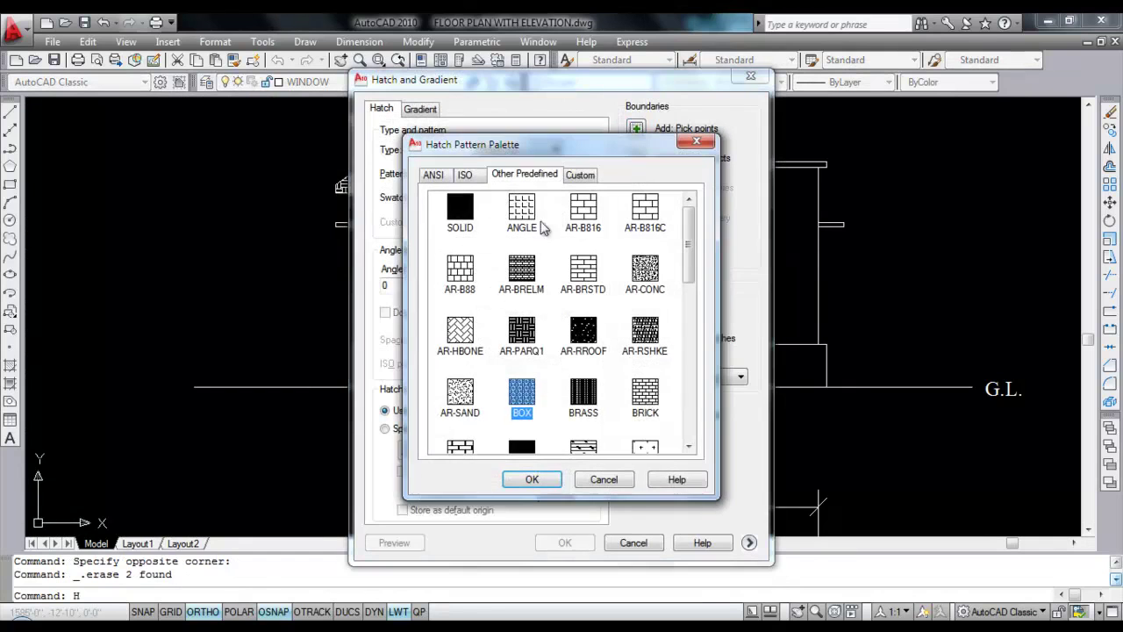
click(478, 349)
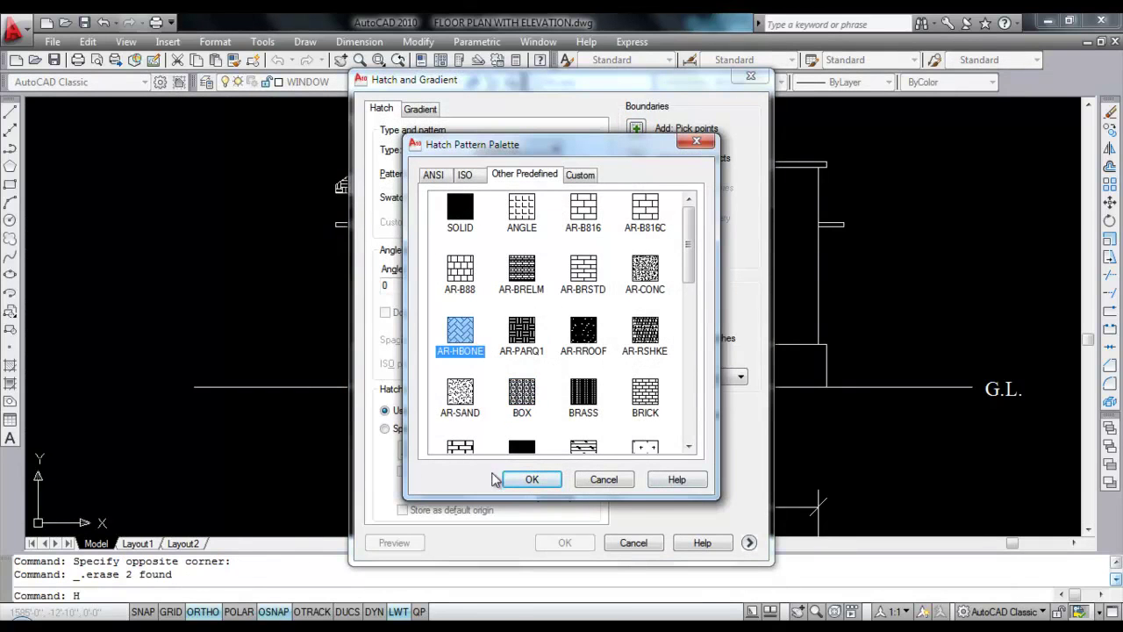
click(532, 480)
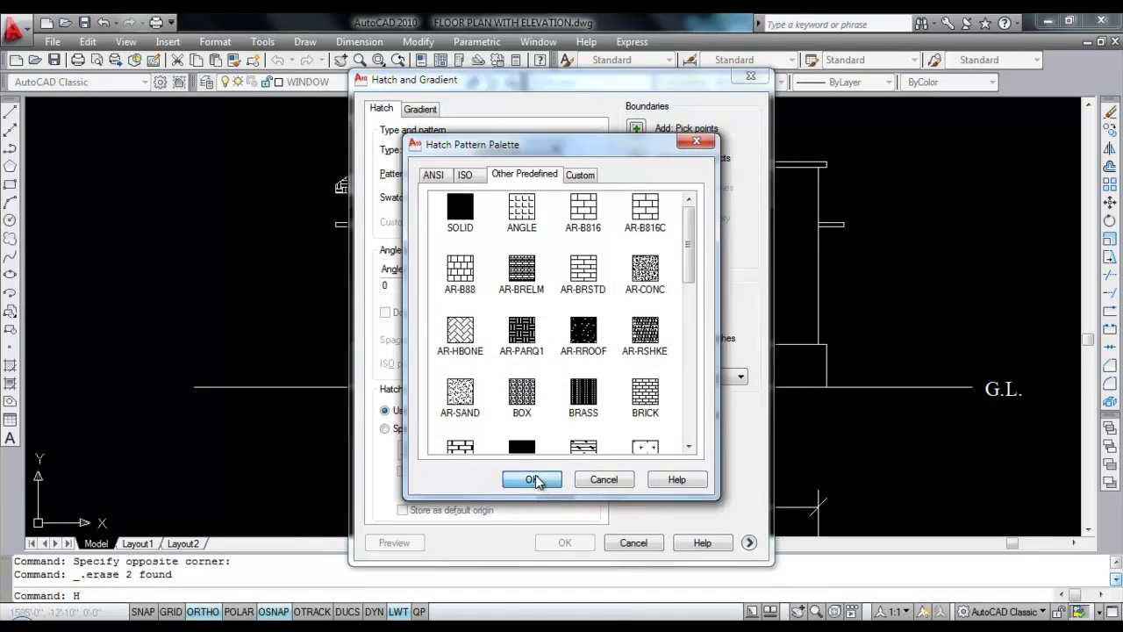
click(636, 129)
click(588, 301)
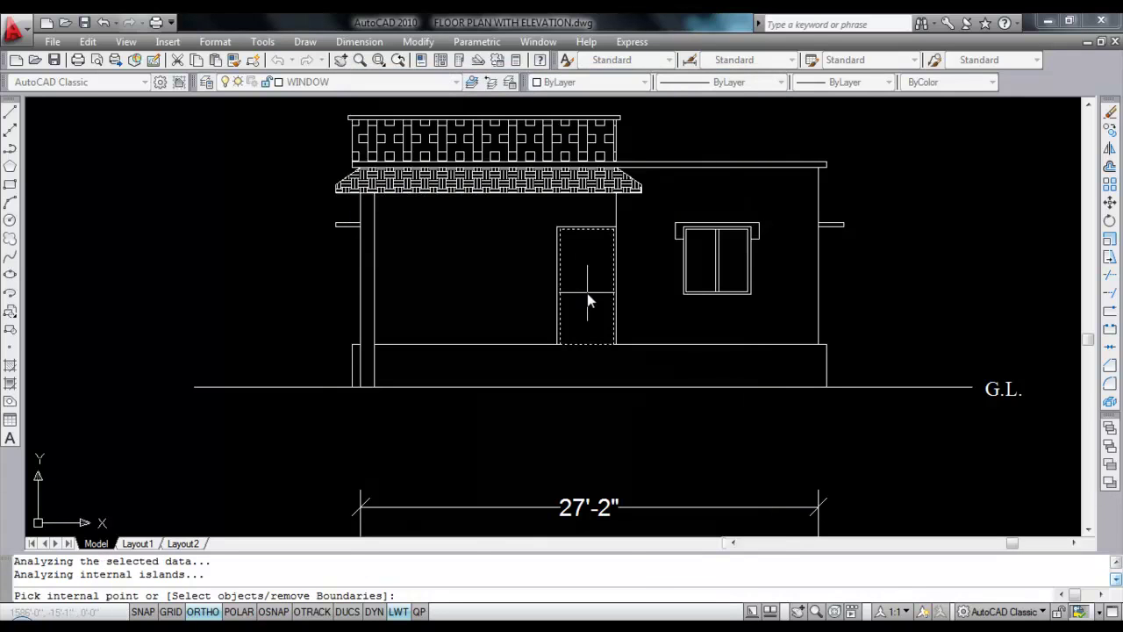
key(Return)
click(572, 541)
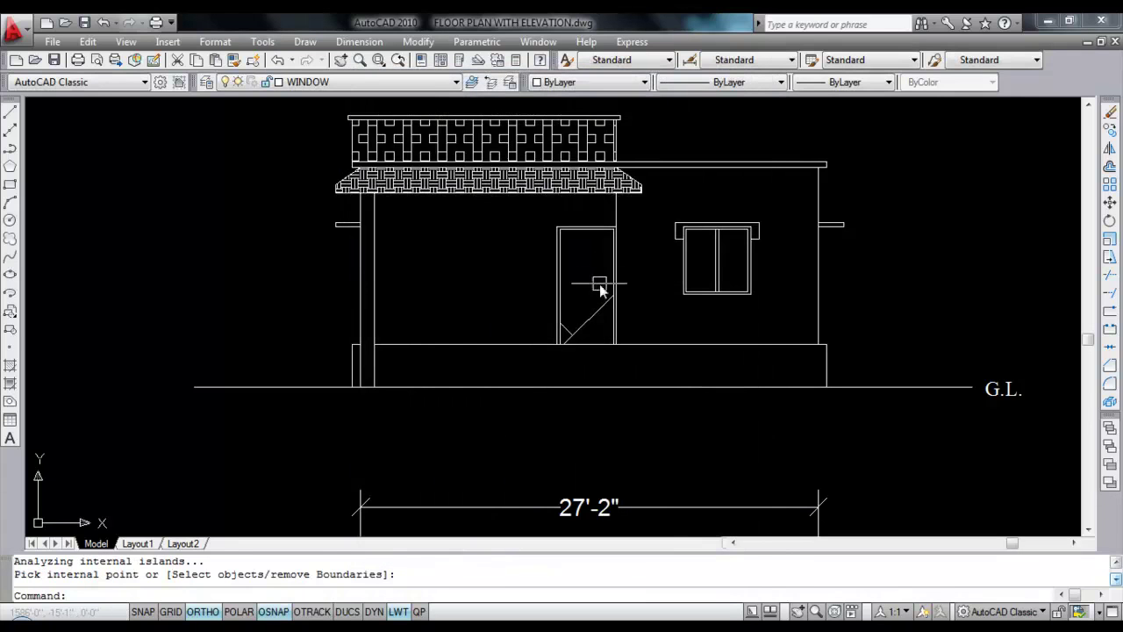
Step: Set the gate hatch's scale to 5 and save the drawing
click(600, 314)
double_click(601, 319)
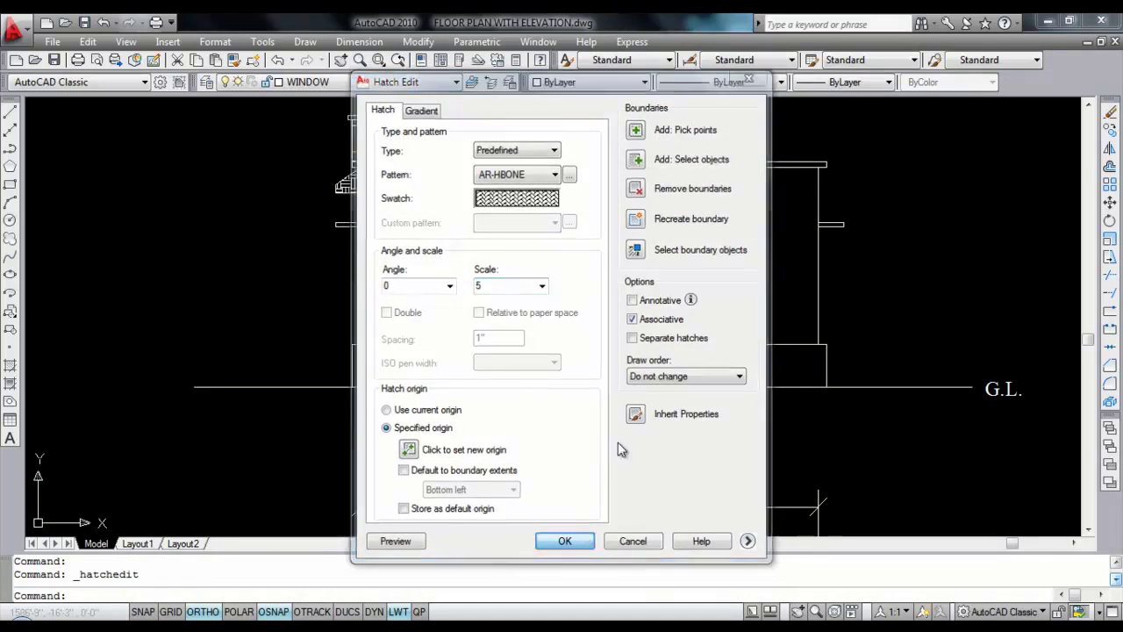
click(565, 543)
scroll(634, 258, down, 2)
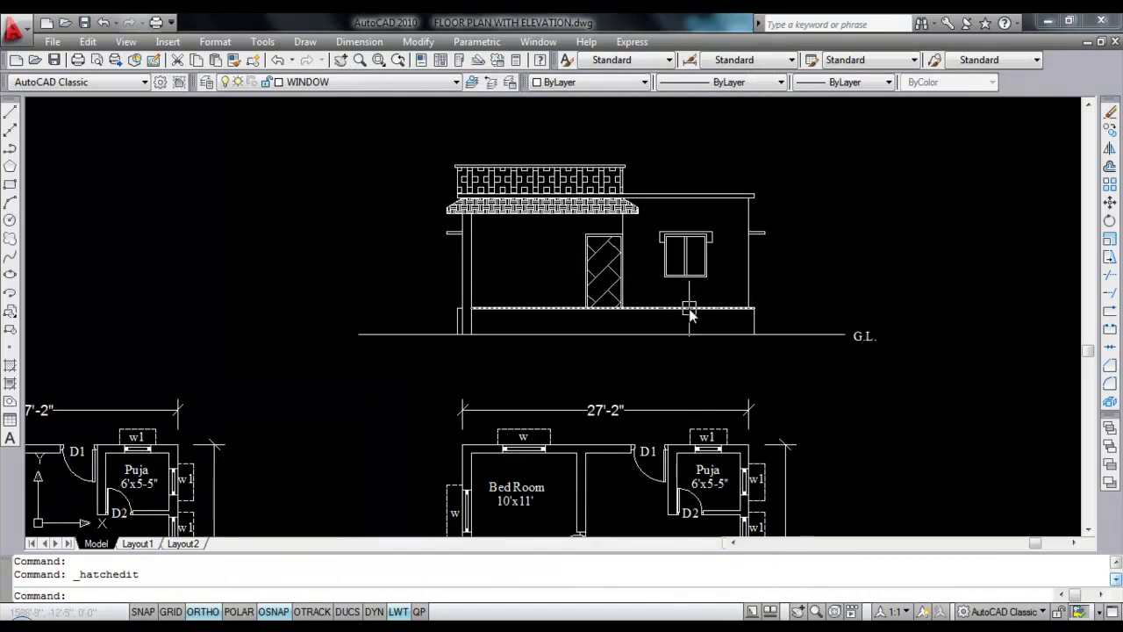
key(ctrl+s)
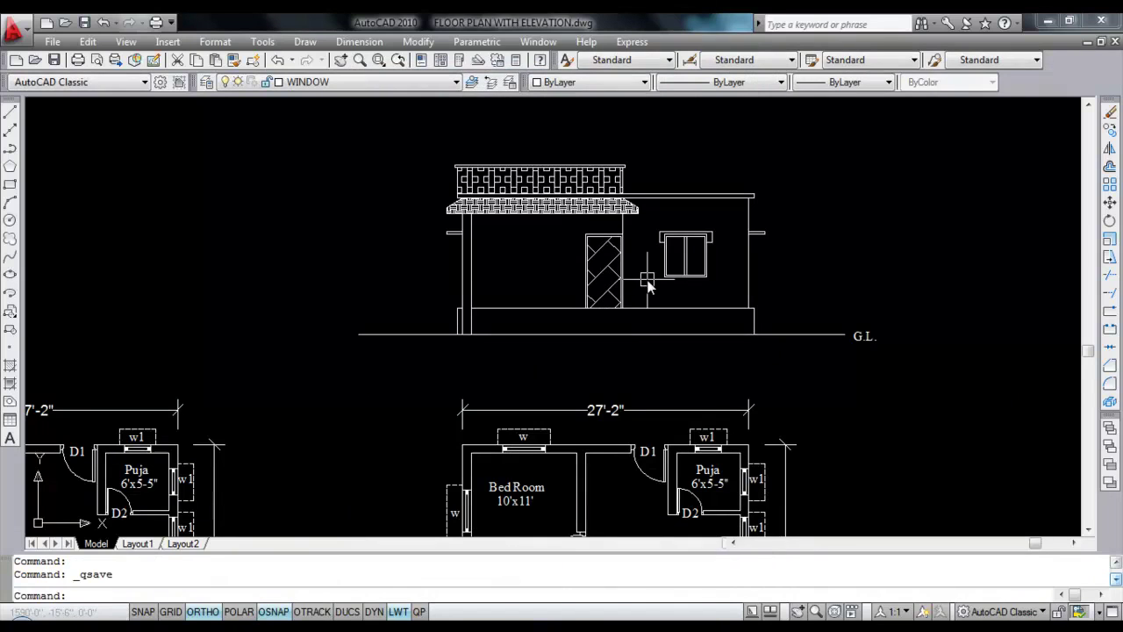
Step: Copy everything above the plinth upward as another storey, from the left column's corner at plinth level to the red guide line's intersection with the roof slab top
scroll(648, 230, down, 1)
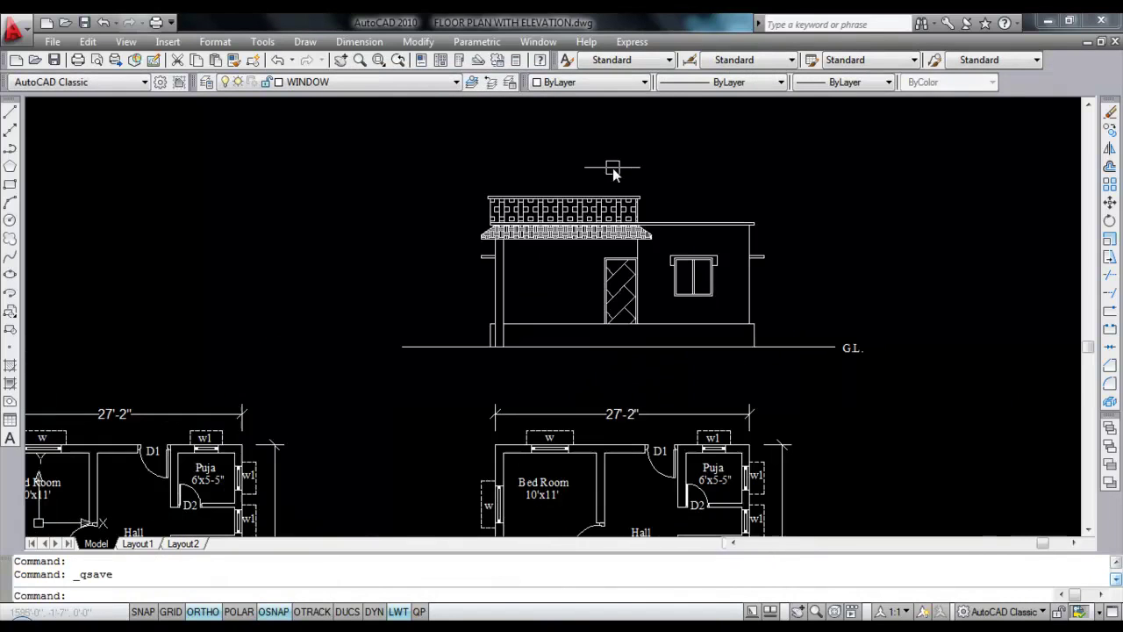
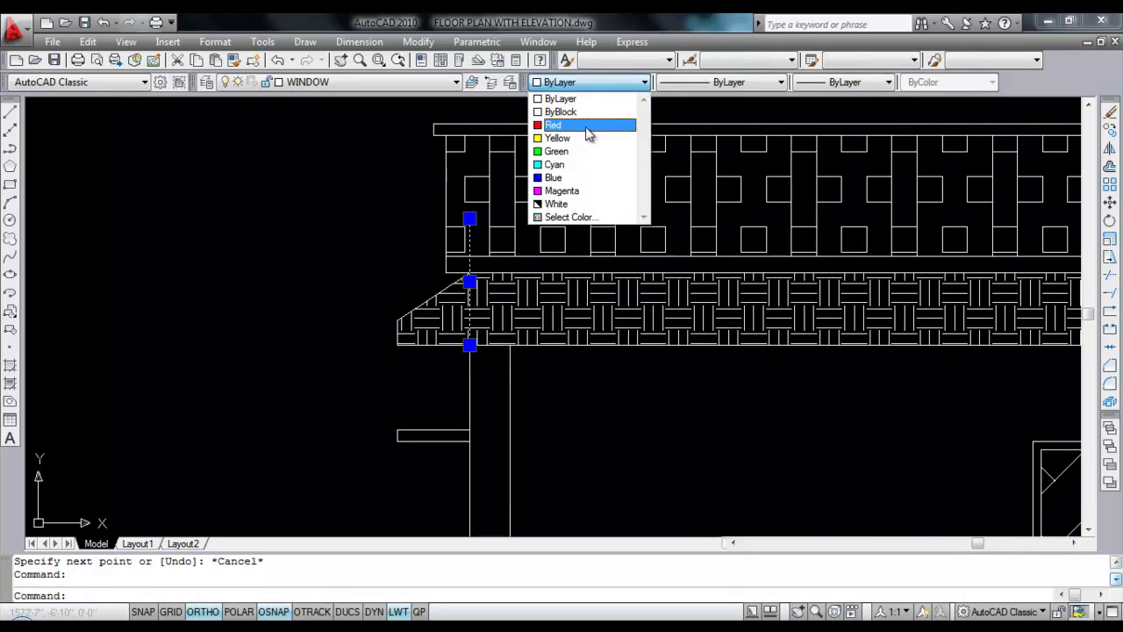
scroll(441, 278, down, 4)
scroll(540, 289, down, 2)
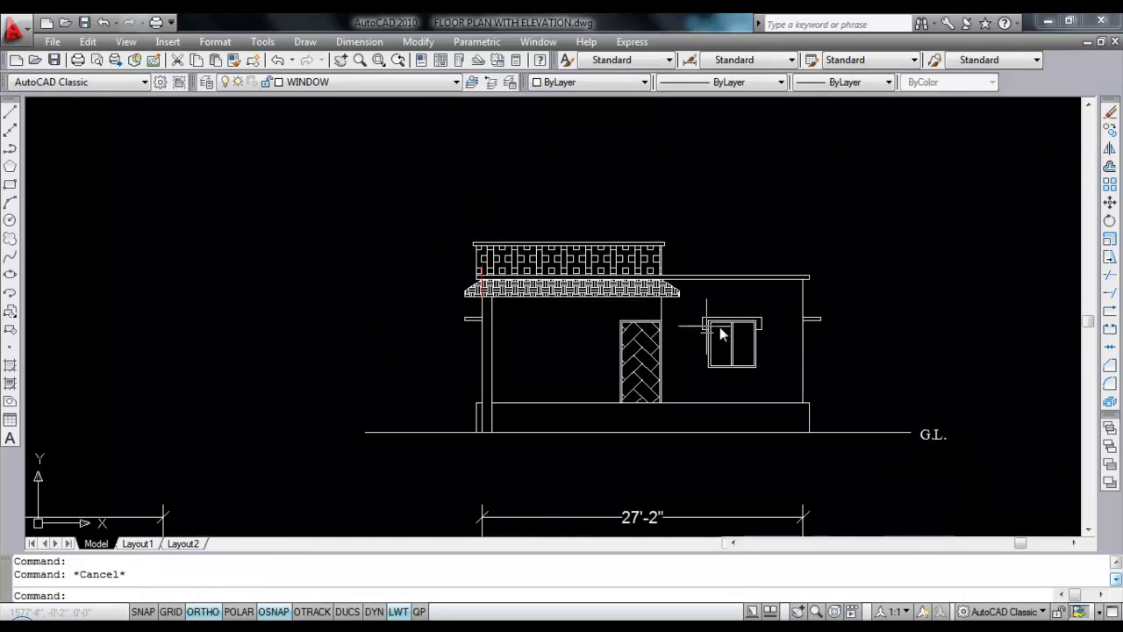
click(858, 367)
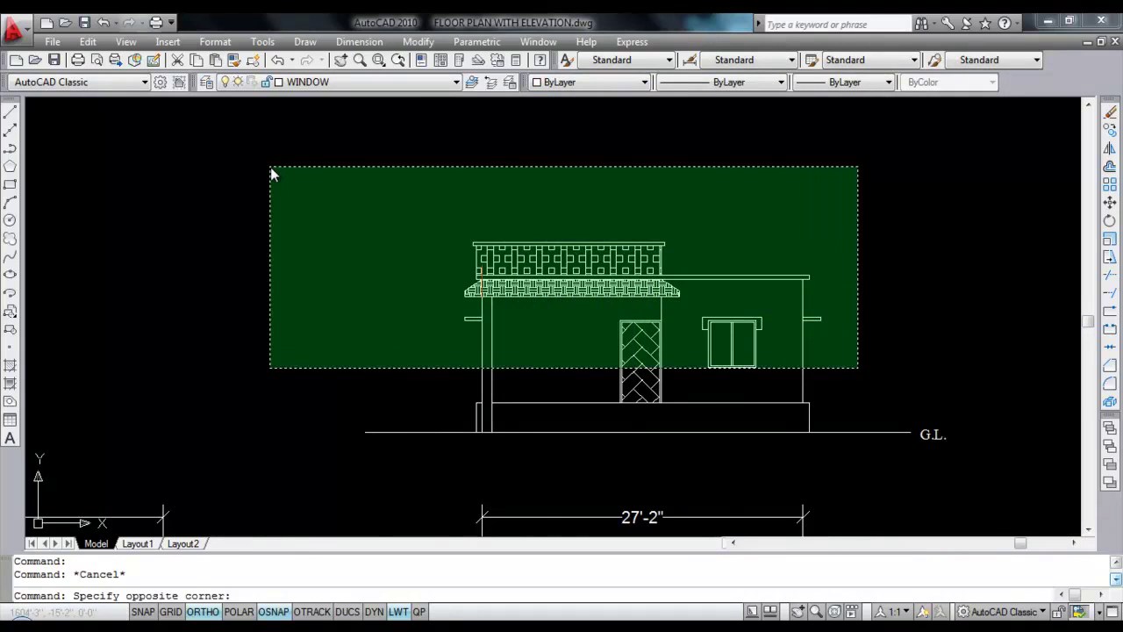
click(271, 175)
click(863, 365)
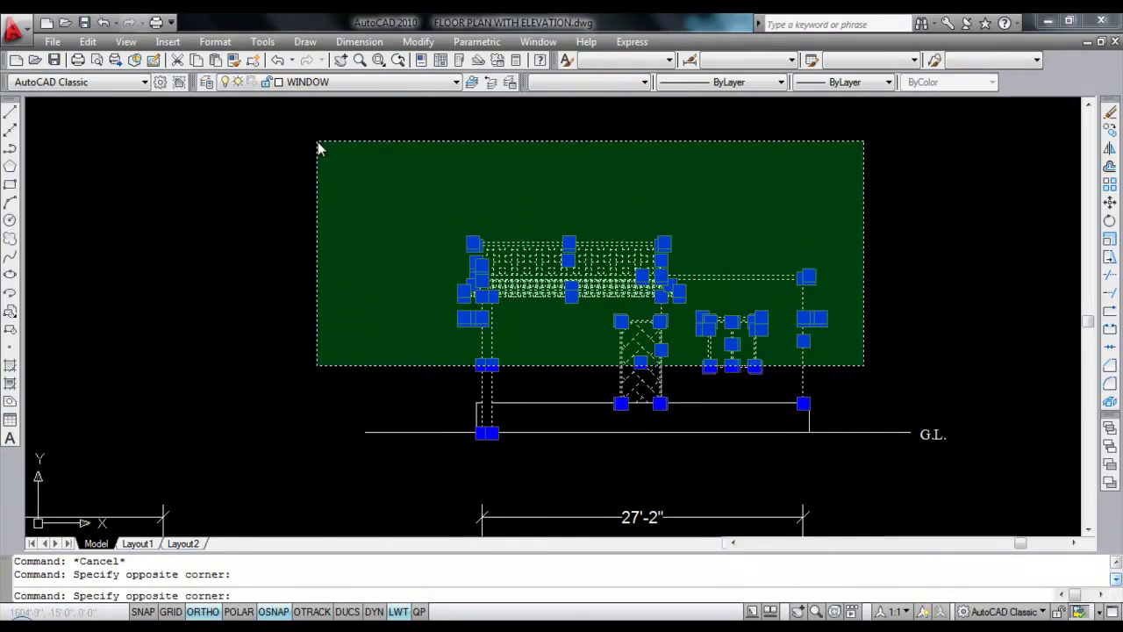
click(316, 142)
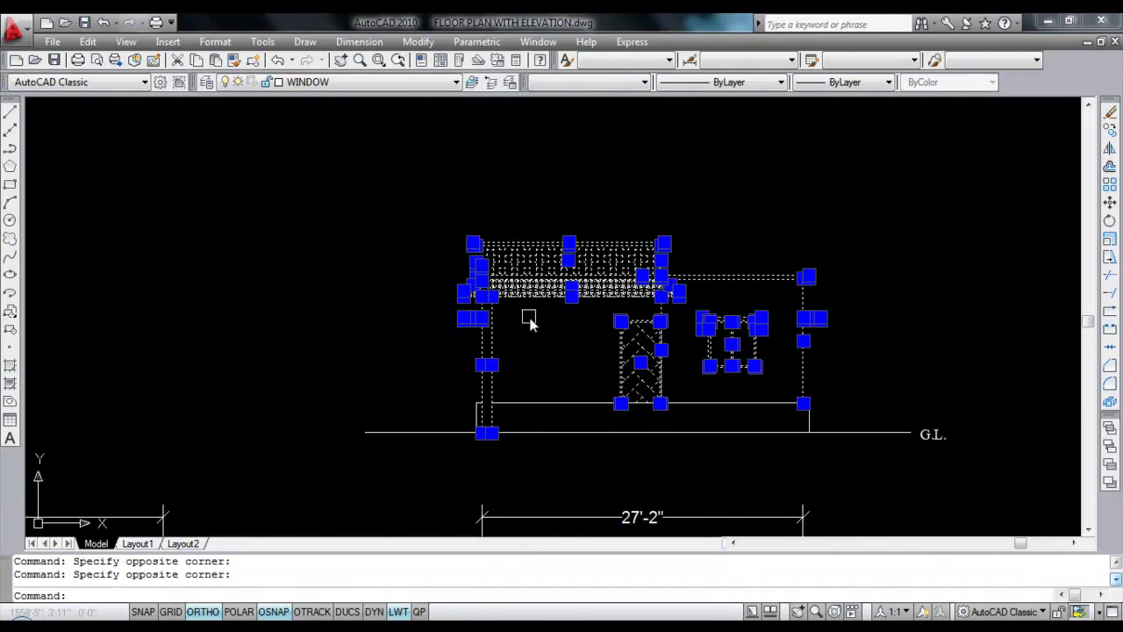
scroll(499, 411, up, 2)
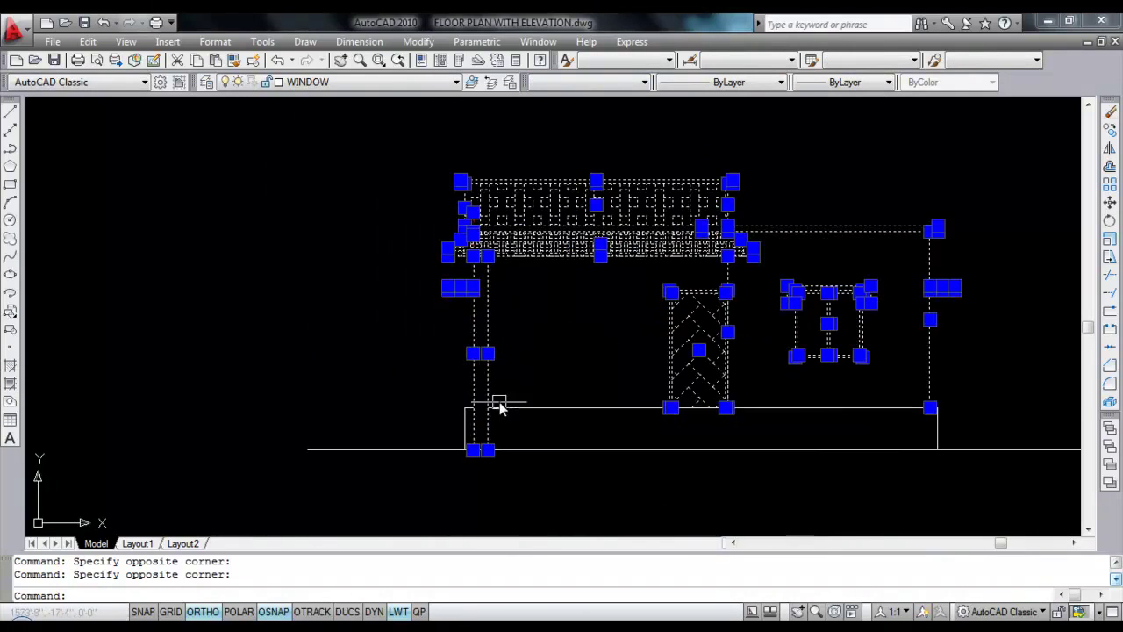
text(CO)
key(Return)
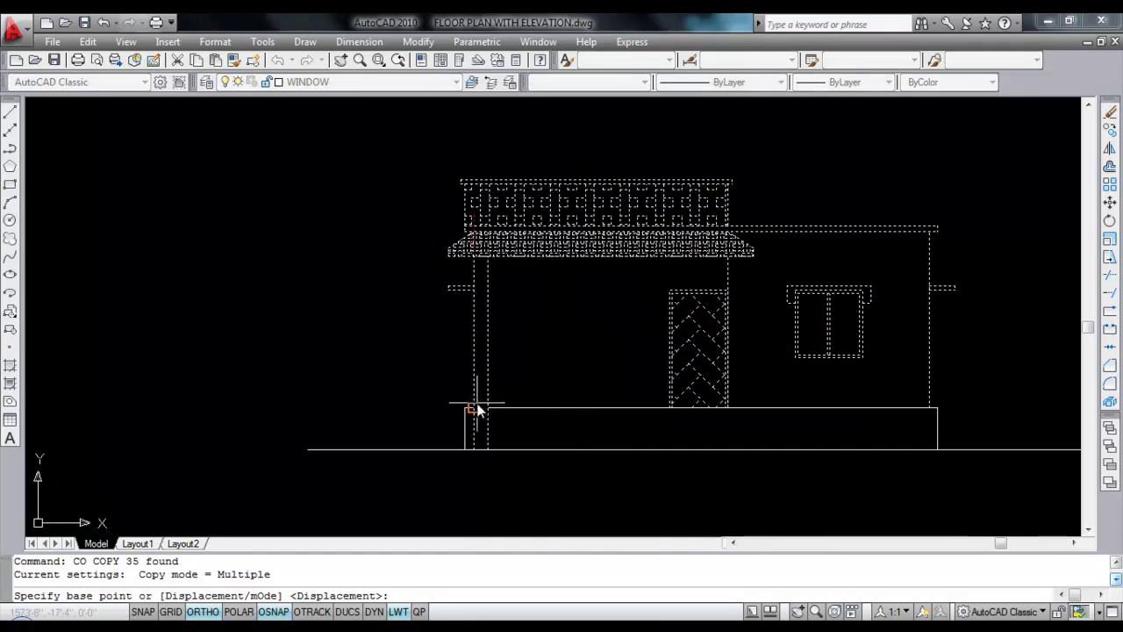
scroll(478, 413, up, 3)
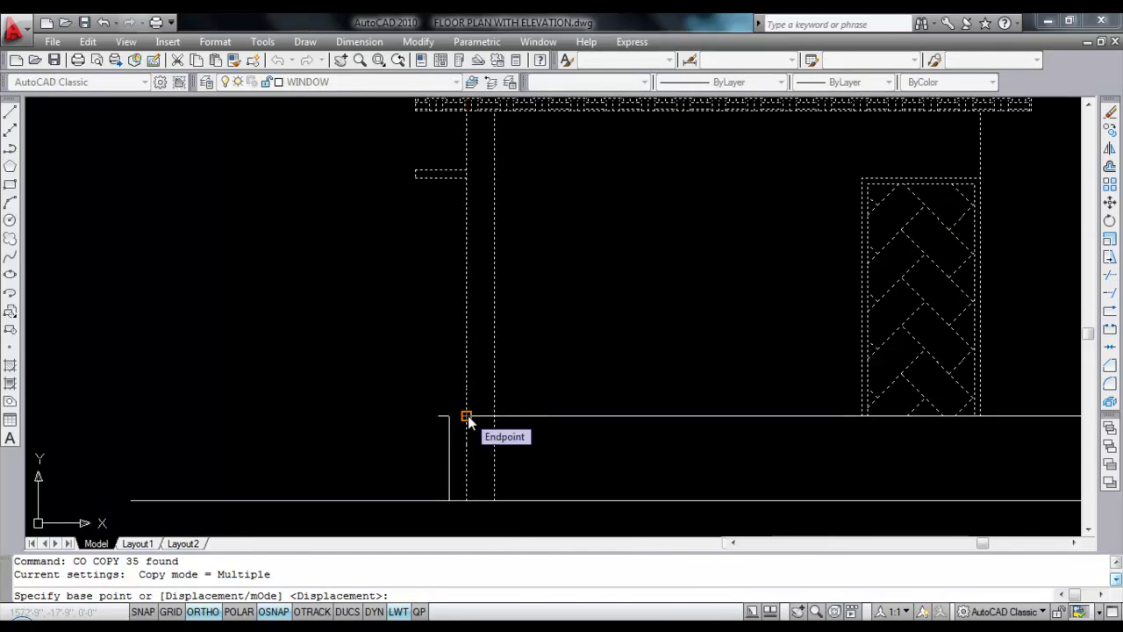
click(468, 415)
scroll(546, 371, down, 4)
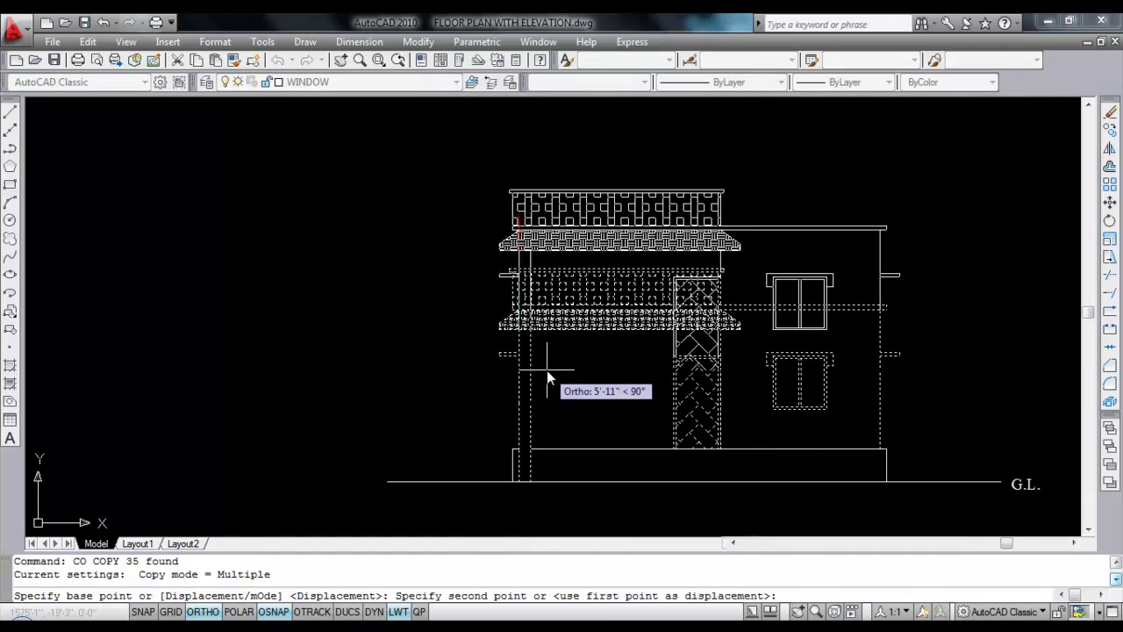
key(F8)
scroll(513, 290, up, 4)
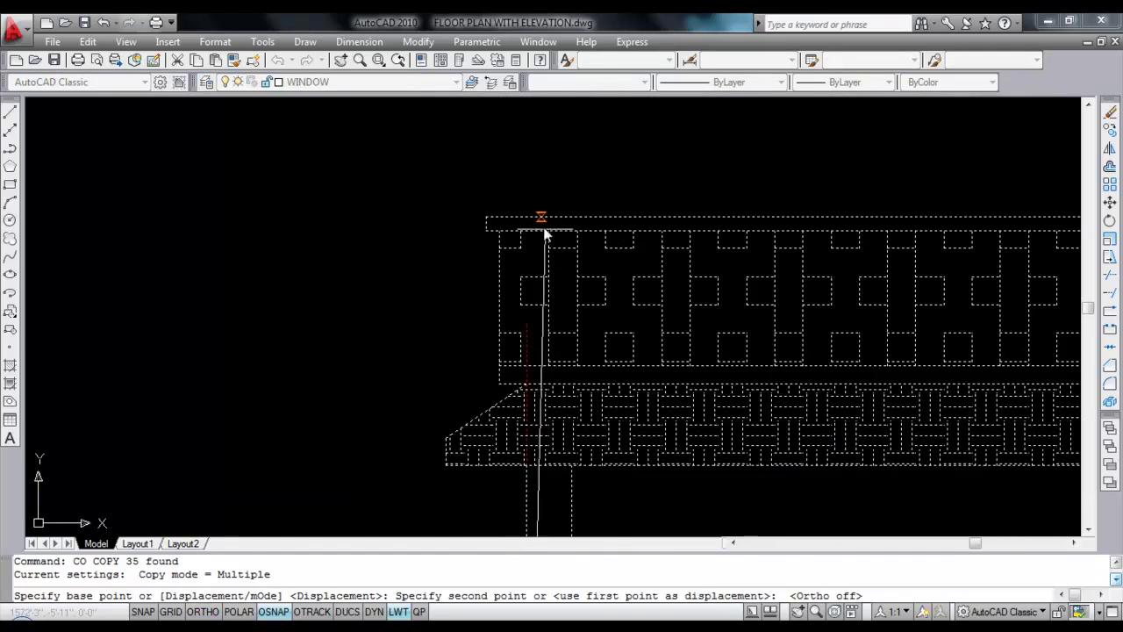
scroll(550, 378, up, 4)
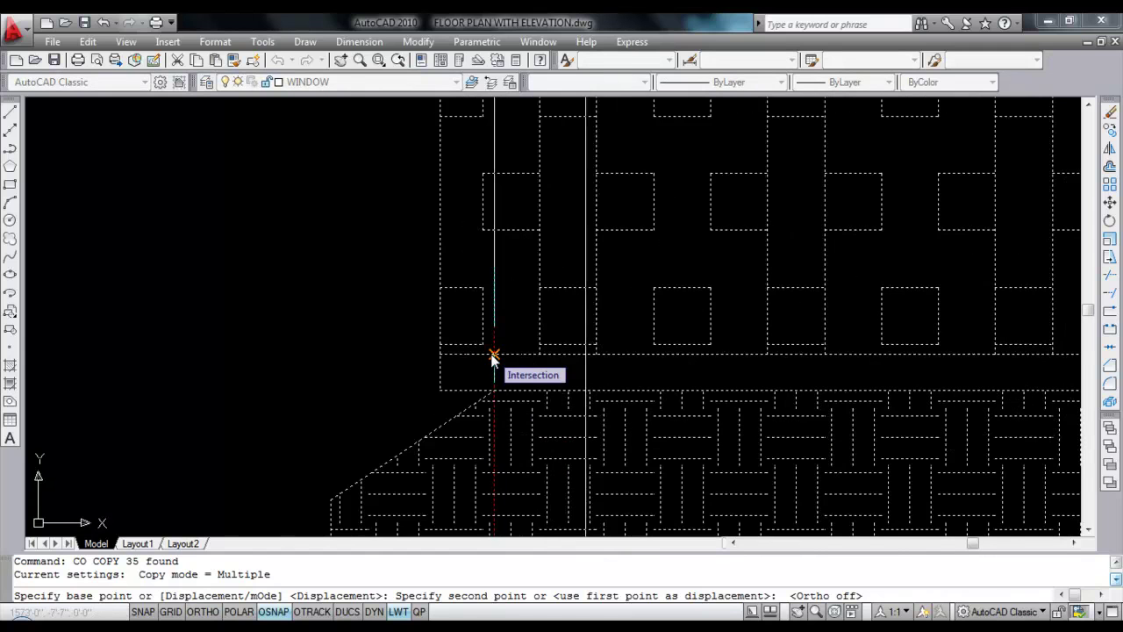
scroll(492, 358, down, 5)
scroll(495, 361, up, 6)
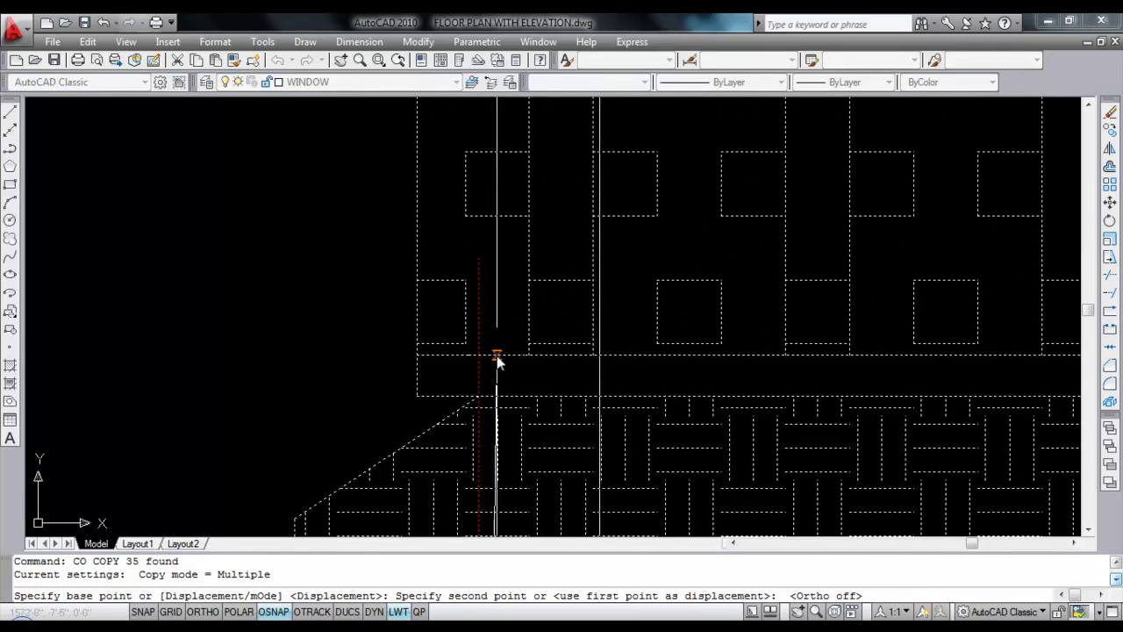
click(479, 357)
scroll(553, 375, down, 5)
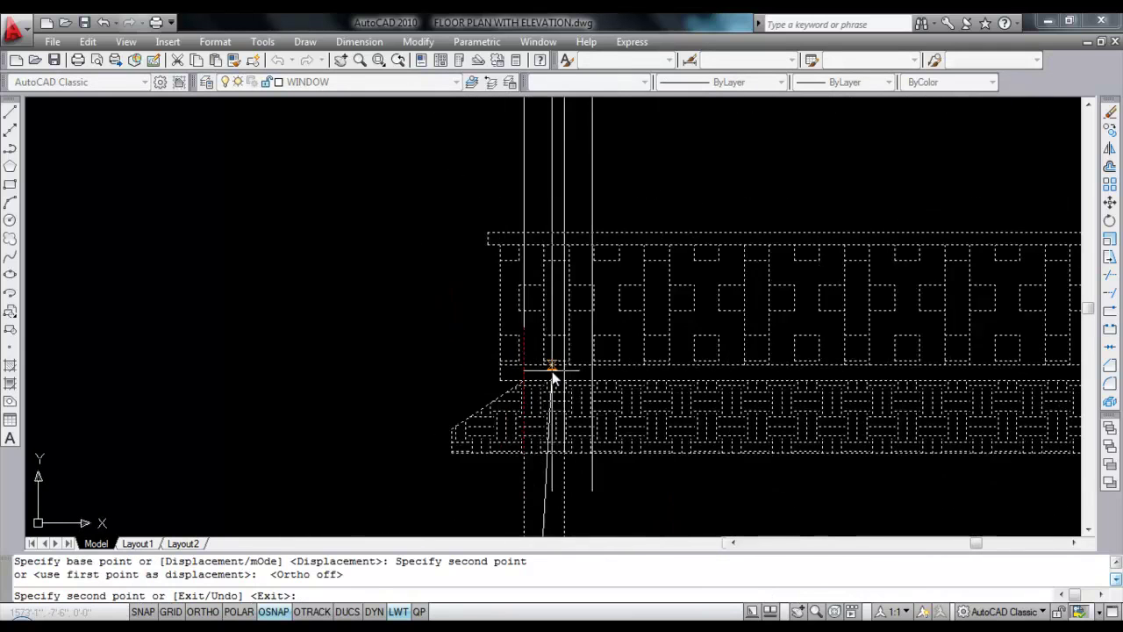
scroll(558, 376, down, 3)
scroll(576, 201, up, 8)
scroll(492, 279, up, 3)
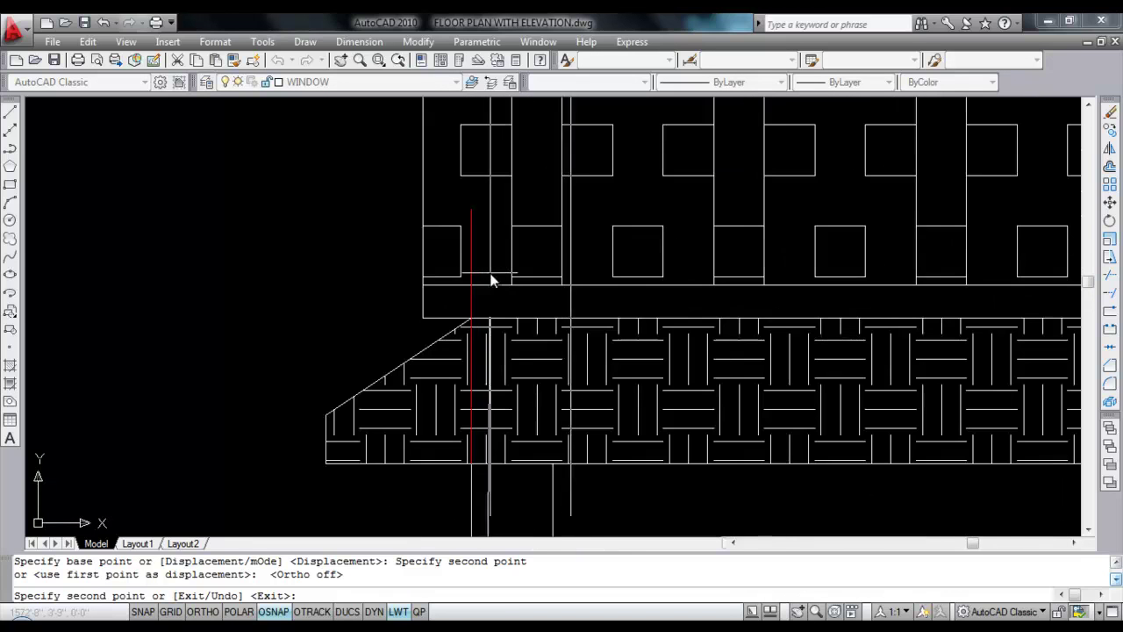
scroll(489, 285, down, 3)
scroll(488, 285, up, 3)
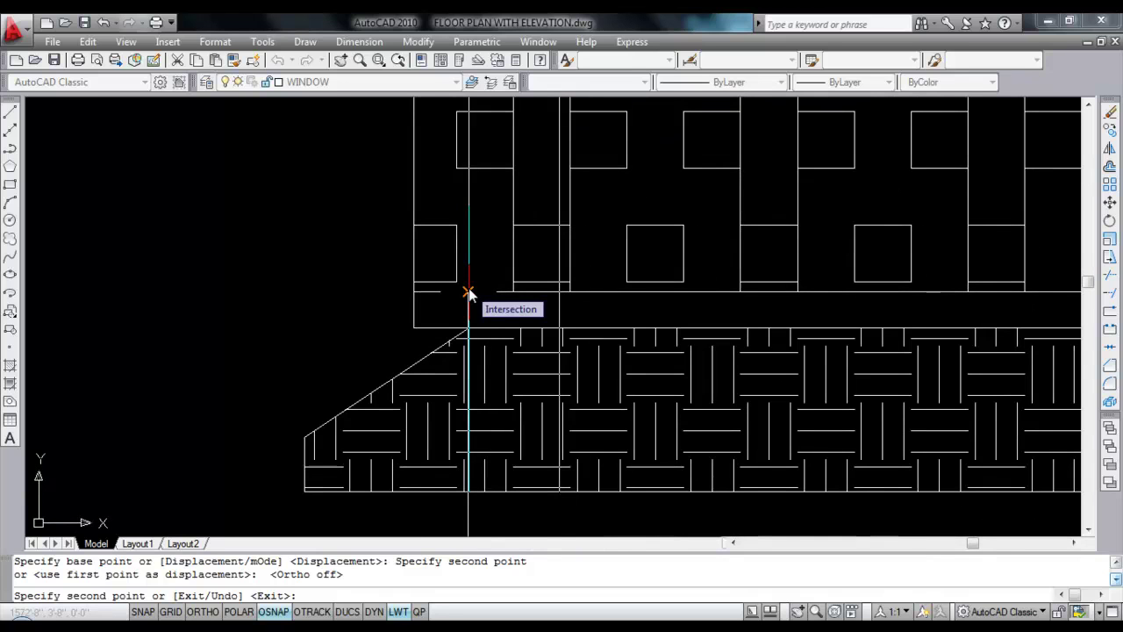
scroll(469, 293, down, 6)
key(Escape)
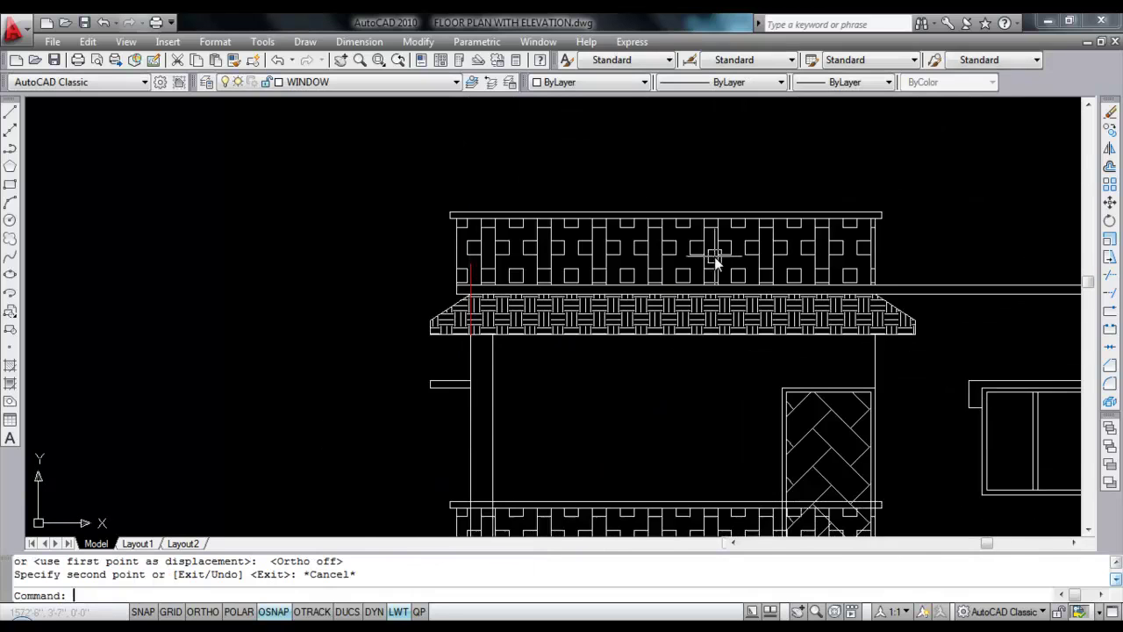
Step: Erase the pattern hatch of the lower parapet, where it overlaps the upper storey's gate
middle_drag(604, 338, 615, 281)
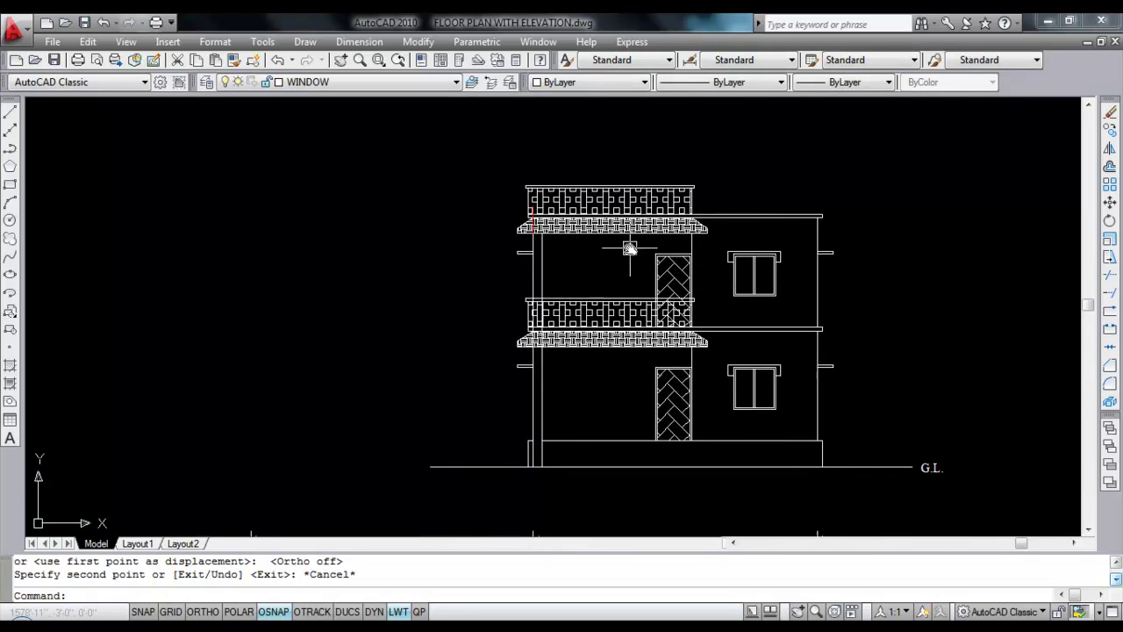
scroll(627, 288, up, 3)
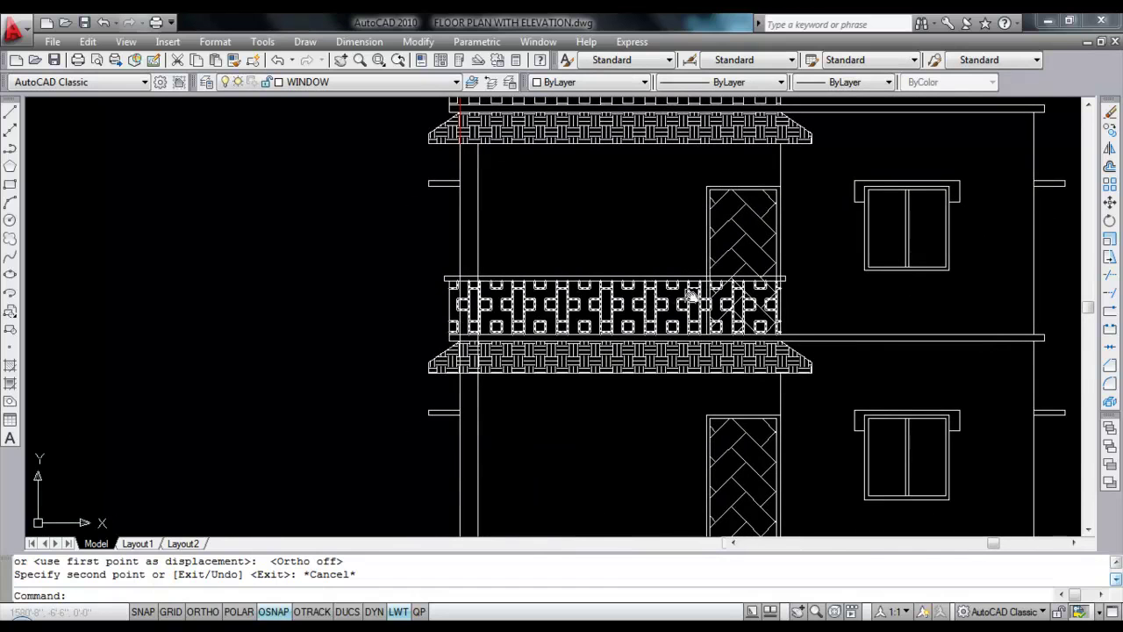
scroll(752, 306, up, 2)
click(651, 307)
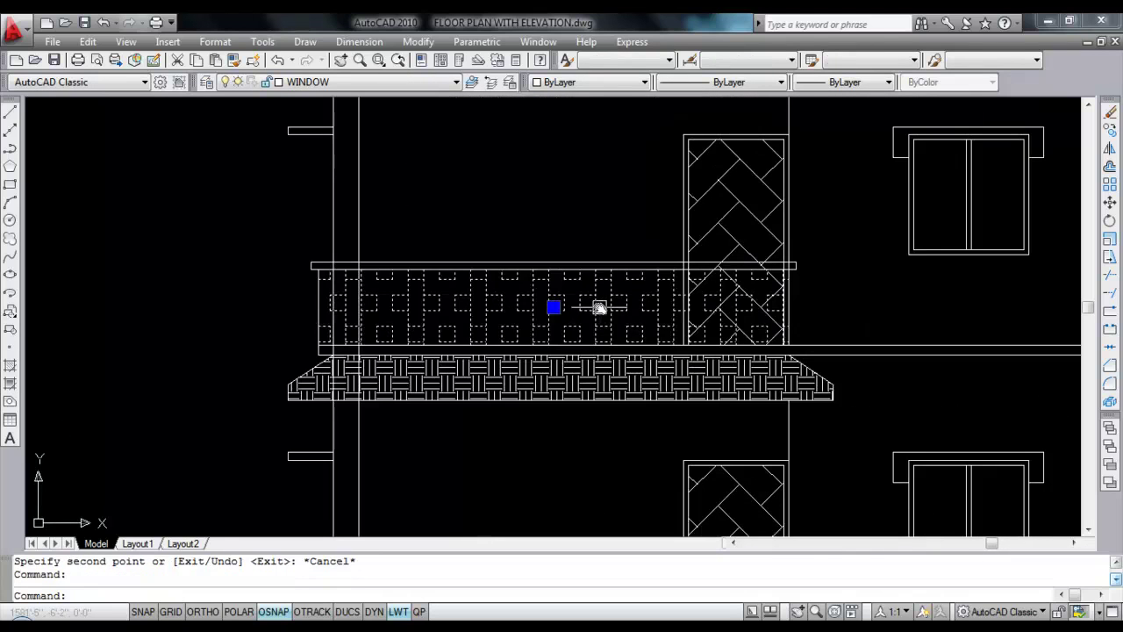
key(Delete)
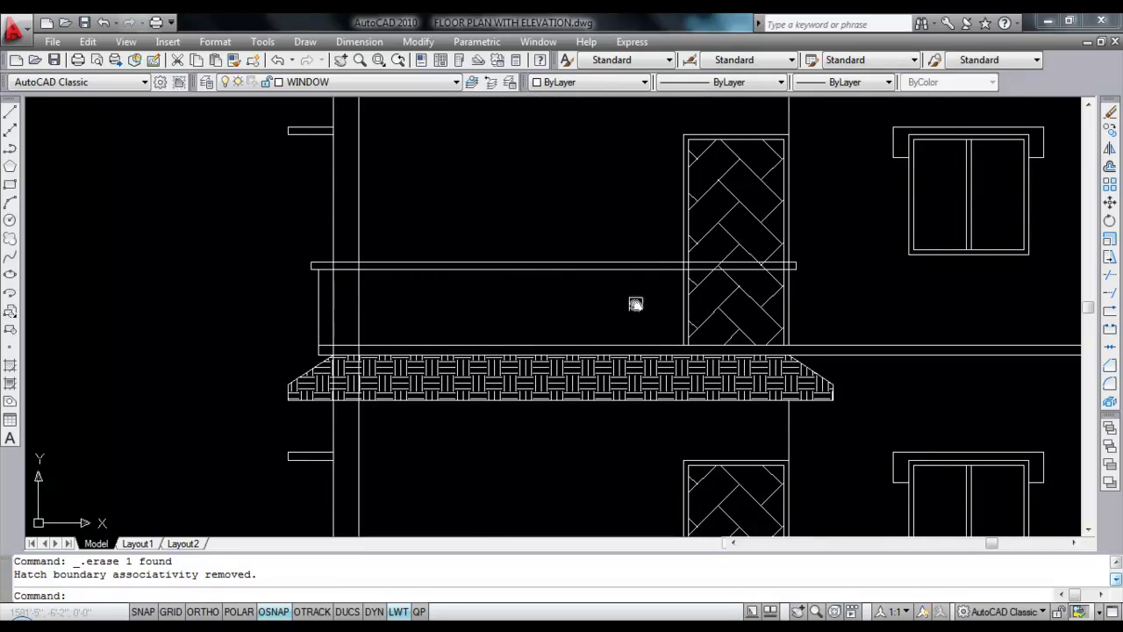
text(TR)
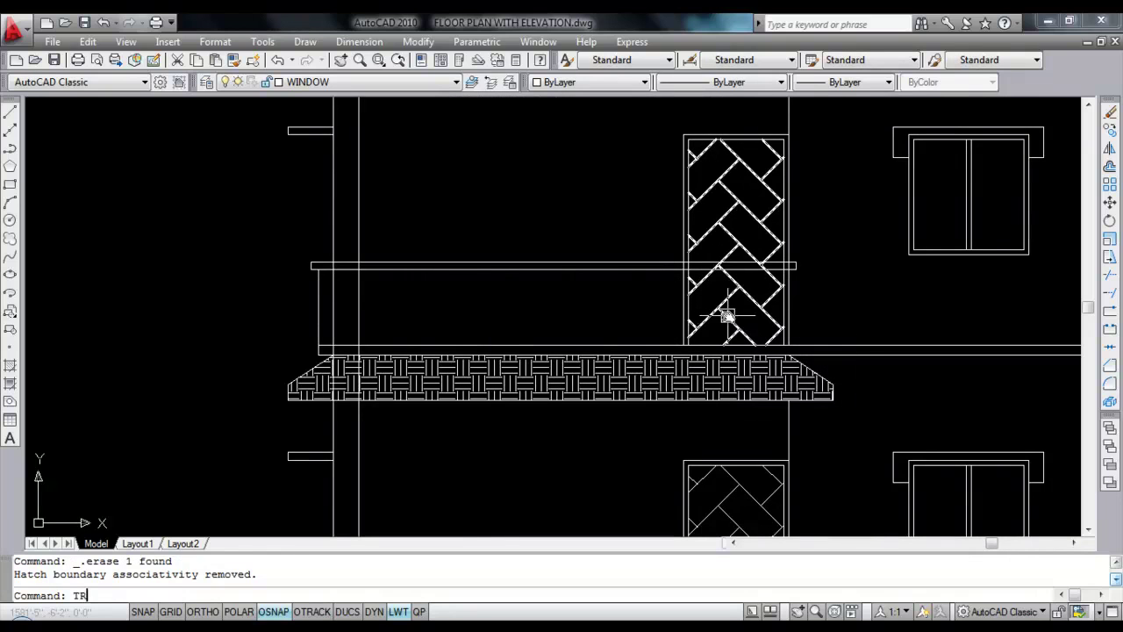
key(Return)
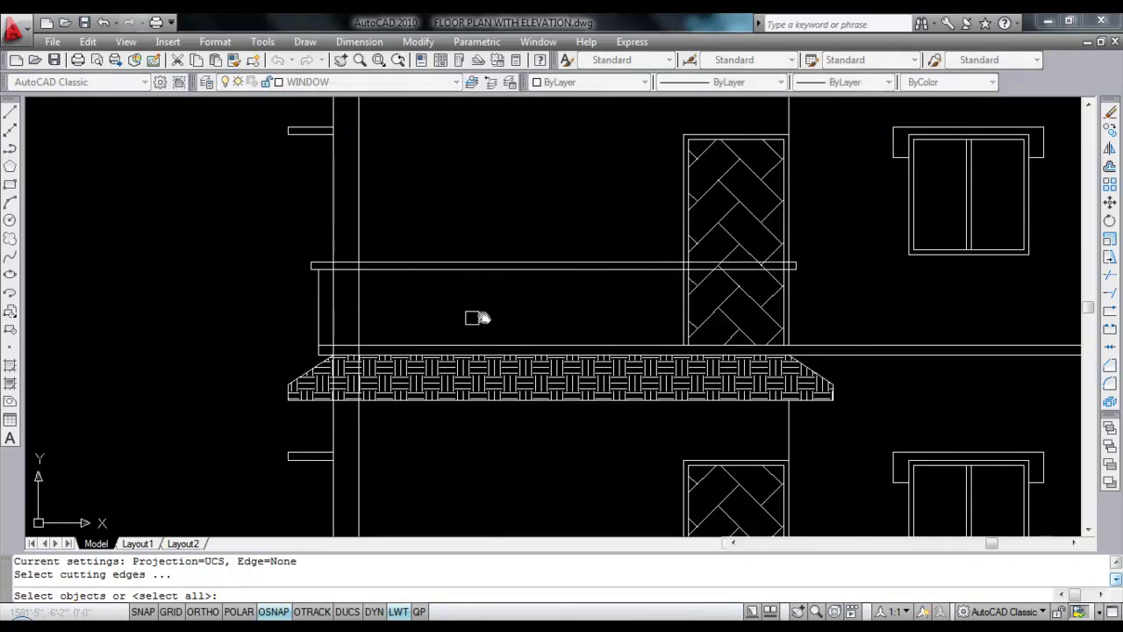
scroll(448, 354, up, 2)
click(448, 354)
key(Return)
key(Escape)
Step: Trim the left column's lines below the lower parapet's coping, using the coping's top edge as the cutting edge
text(TR)
key(Return)
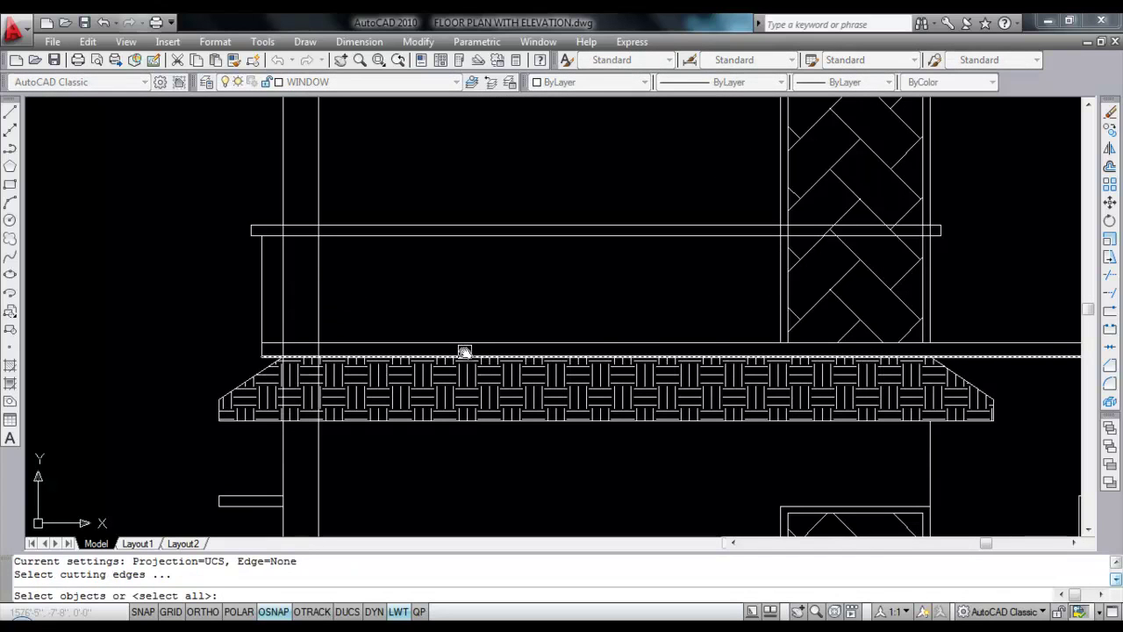
click(381, 223)
key(Return)
click(298, 276)
click(286, 263)
click(284, 272)
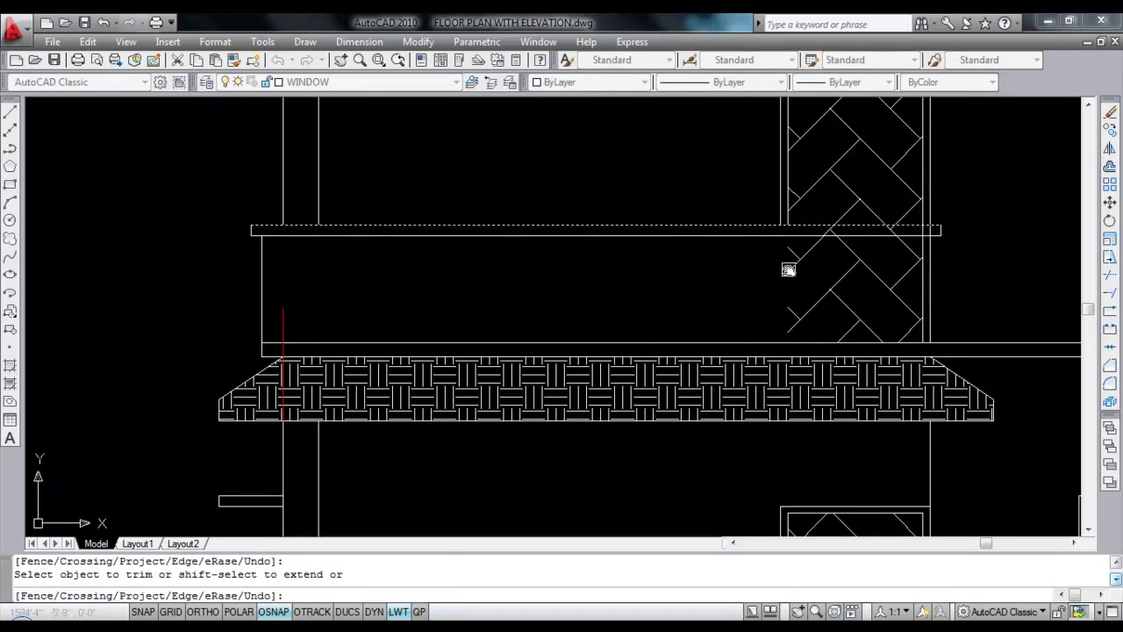
Step: Trim away the upper gate's frame lines and herringbone hatch below the parapet coping
click(852, 291)
click(783, 274)
click(918, 275)
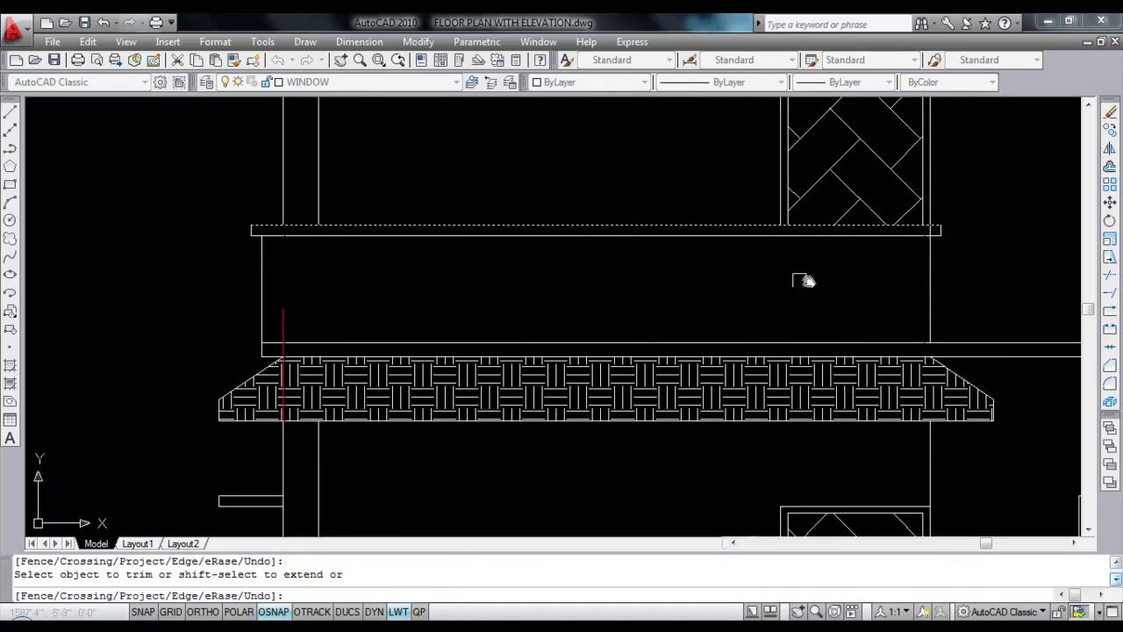
scroll(708, 291, down, 2)
middle_drag(835, 283, 759, 290)
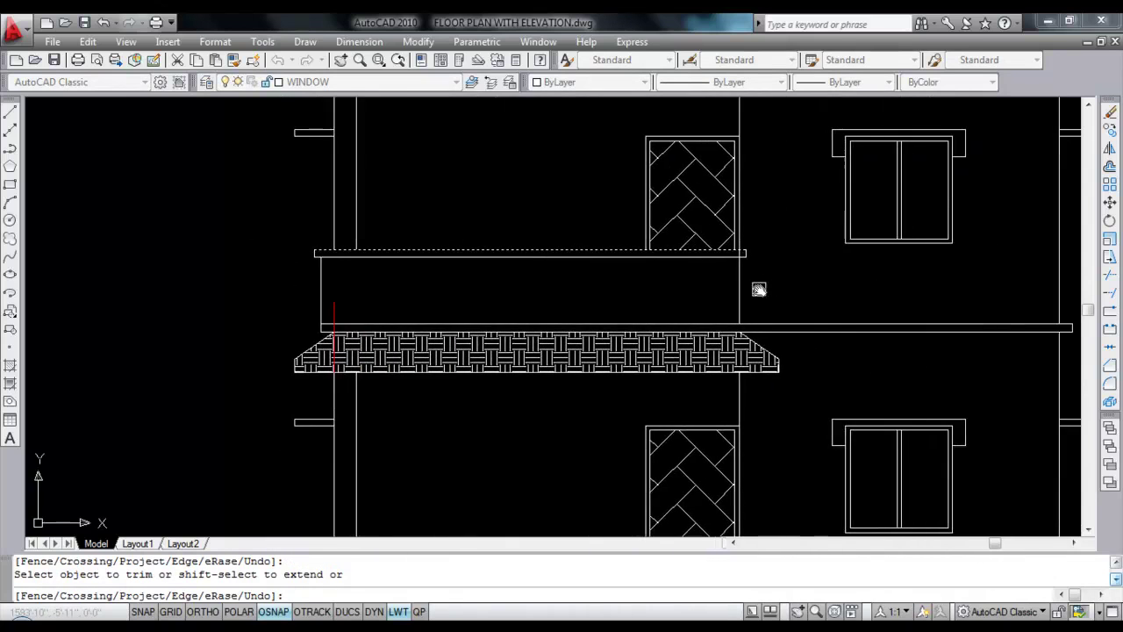
scroll(759, 302, down, 2)
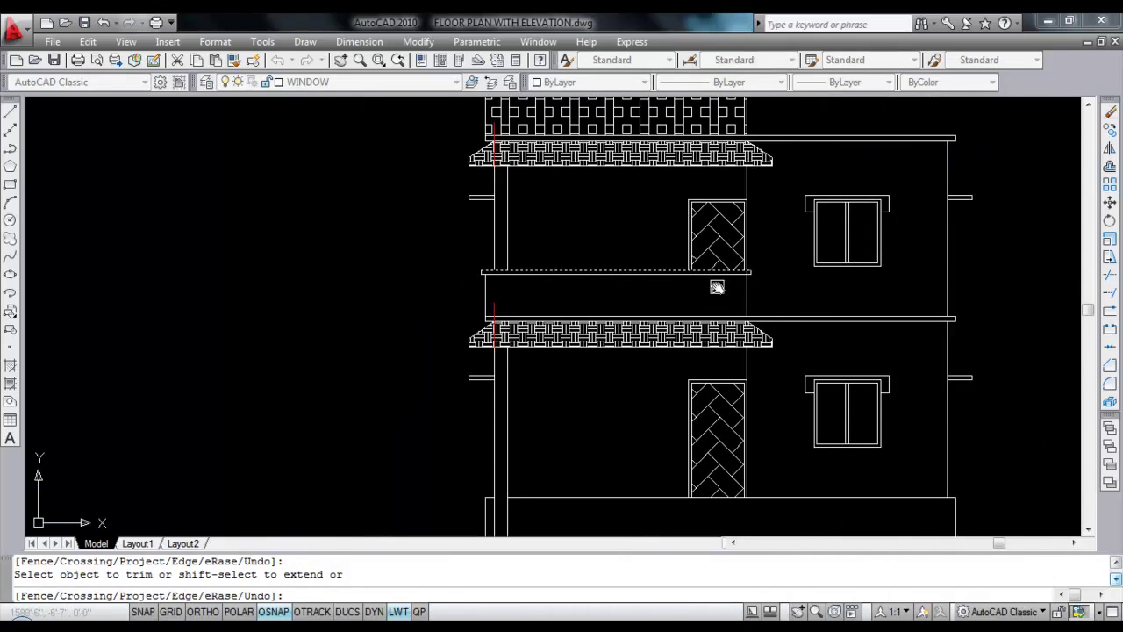
key(Escape)
Step: Erase the red guide line at the left column across the lower sloped roof
click(747, 290)
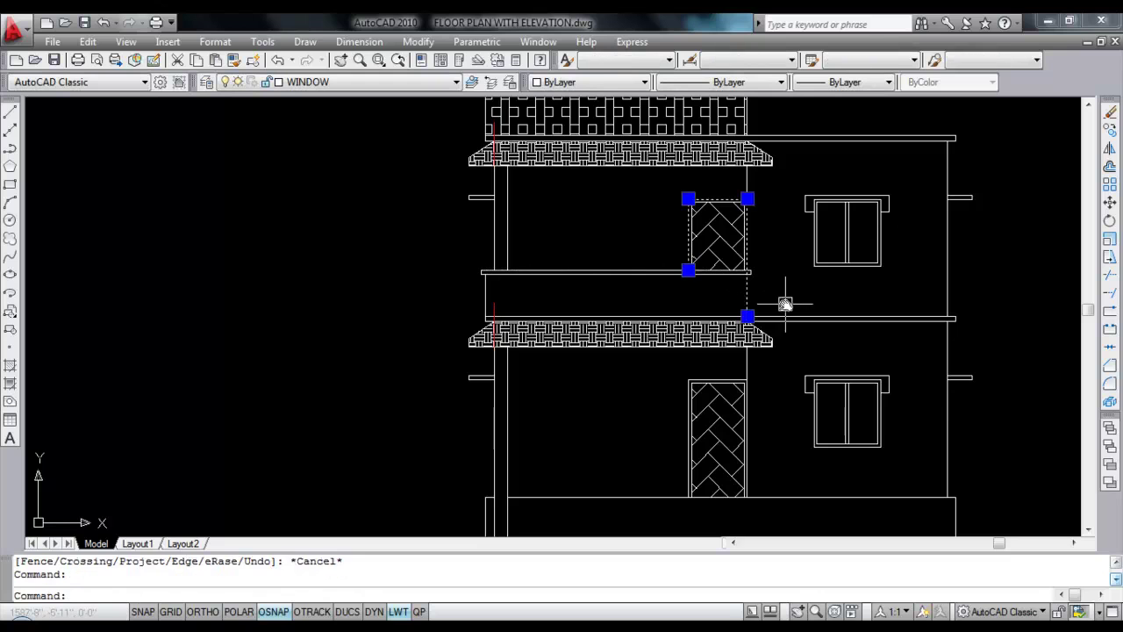
key(Escape)
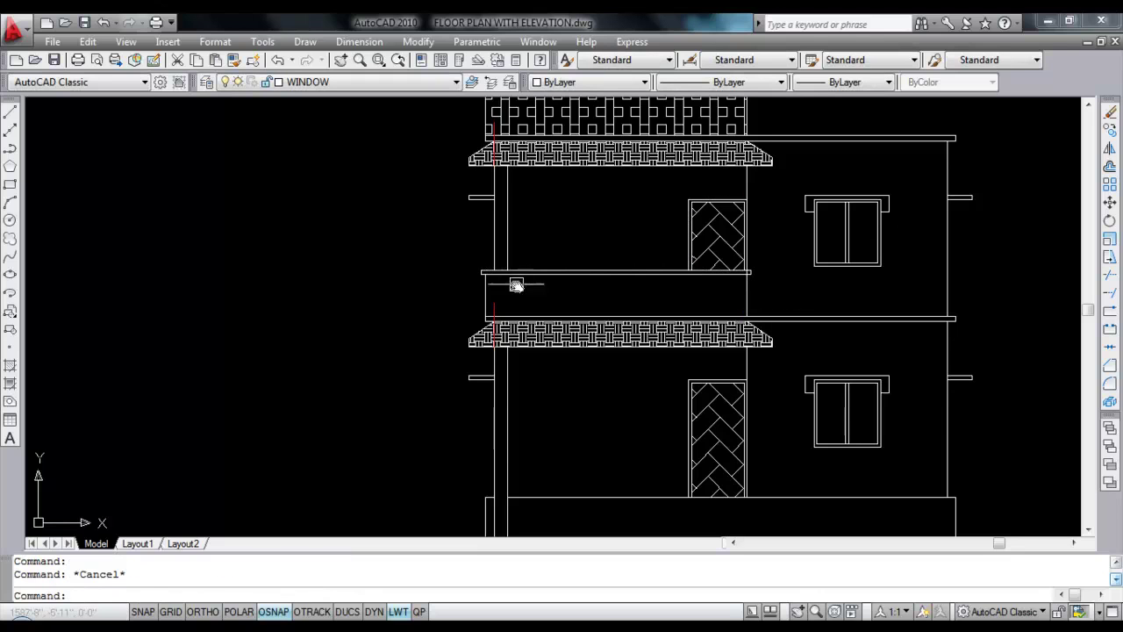
click(494, 311)
key(Delete)
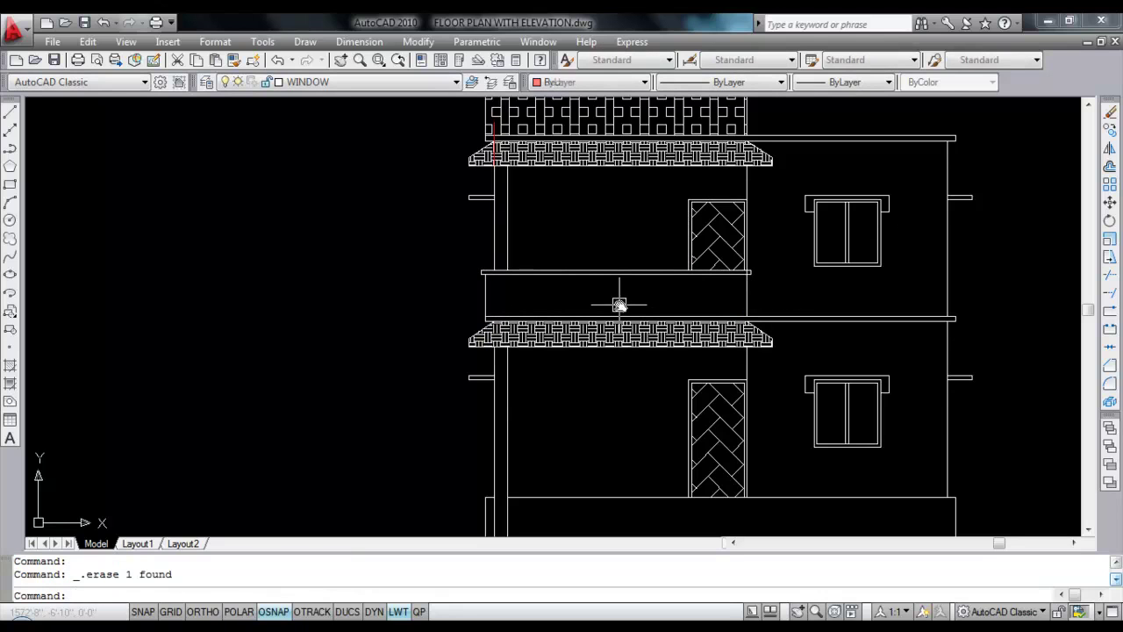
Step: Hatch the empty lower parapet panel with the AR-HBONE pattern at angle 0 and scale 25
text(h)
key(Return)
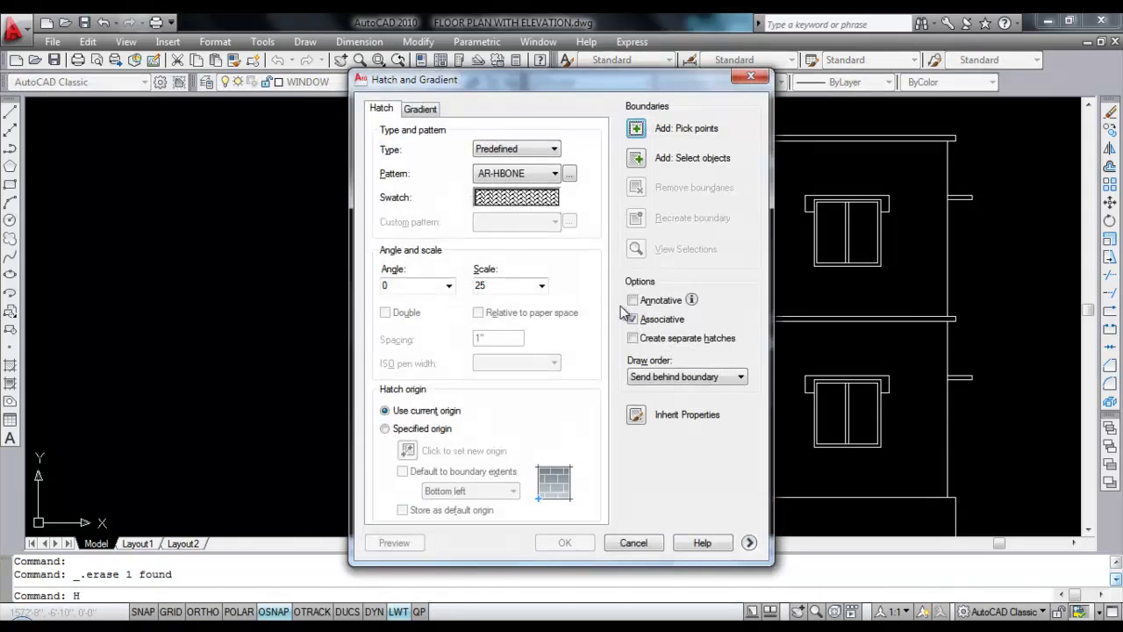
click(571, 158)
click(628, 302)
key(Return)
click(566, 609)
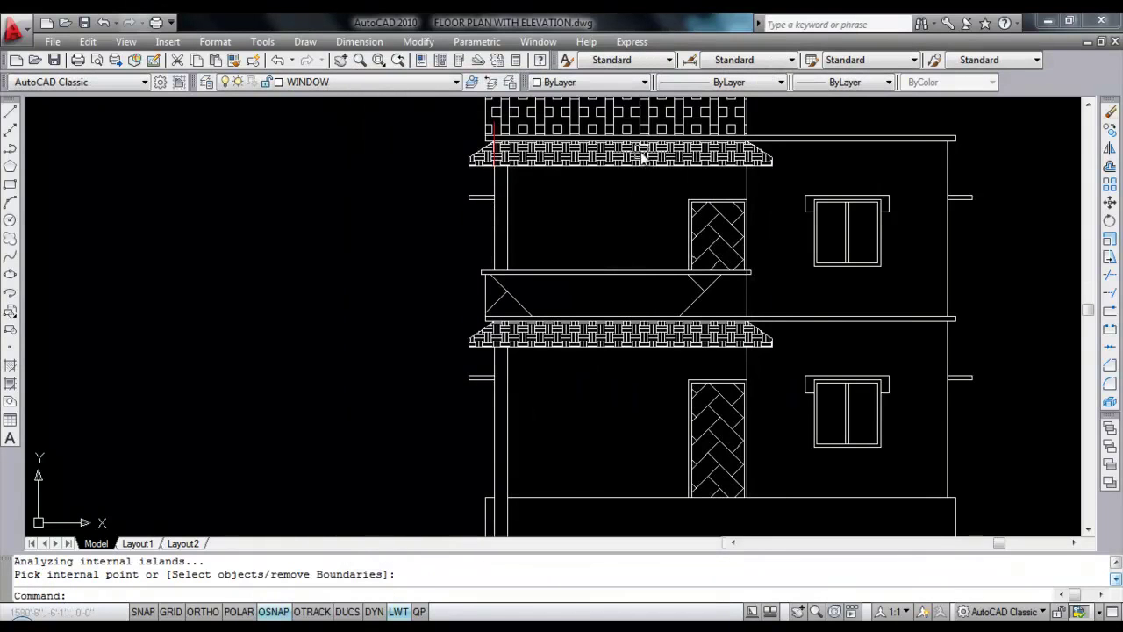
Step: Match the properties of the top parapet's hatch onto the lower parapet's new hatch
middle_drag(639, 145, 636, 200)
click(645, 174)
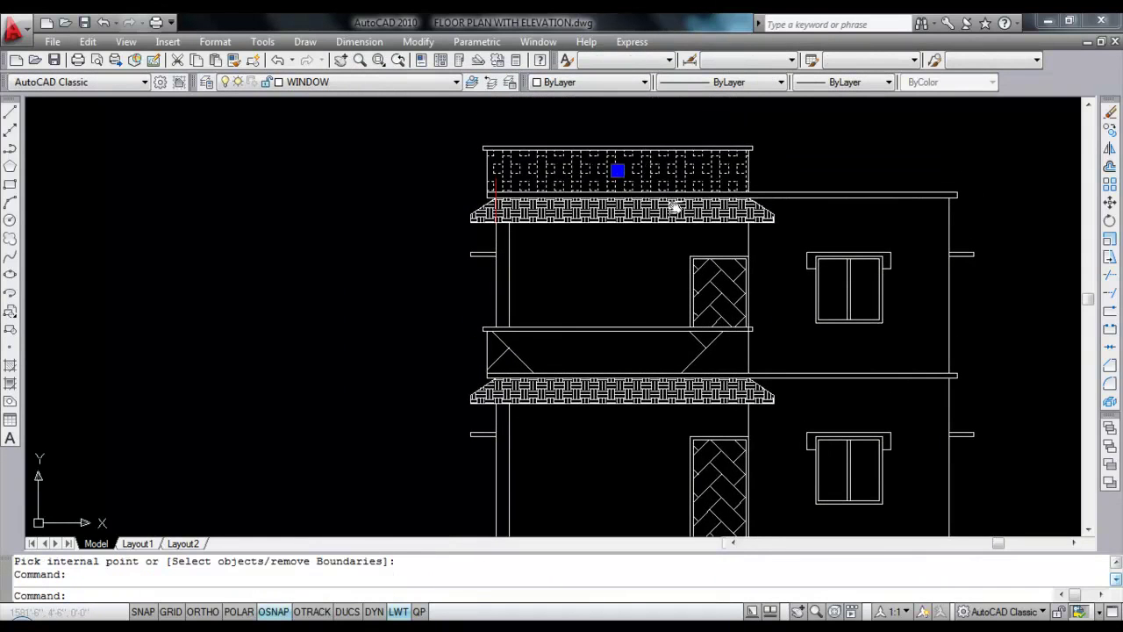
key(Escape)
click(652, 168)
click(597, 168)
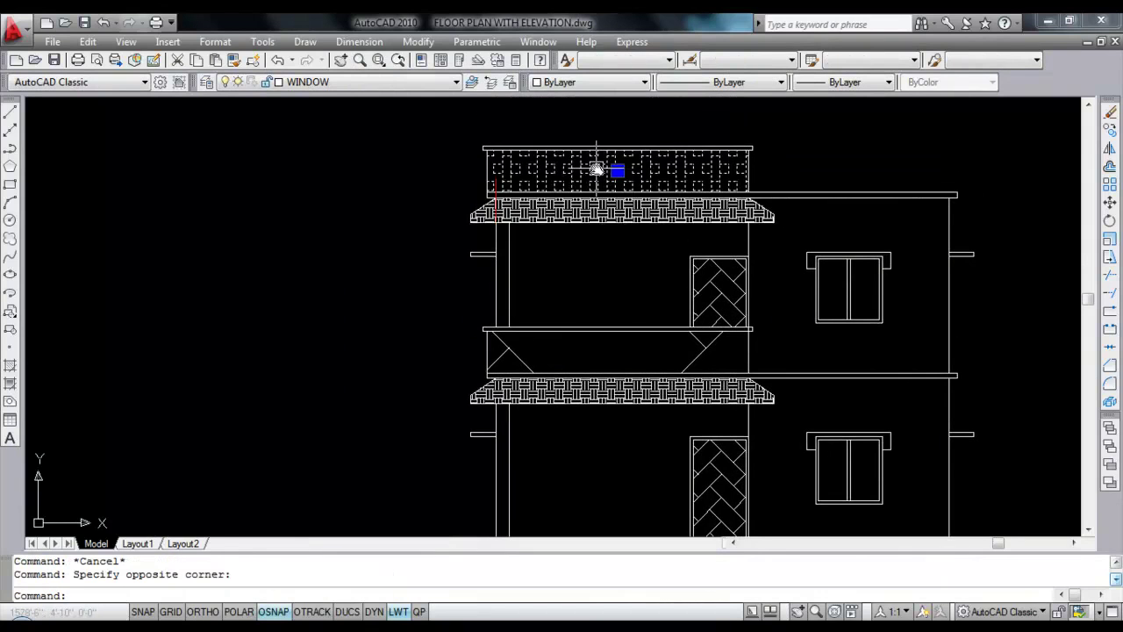
text(a)
key(Return)
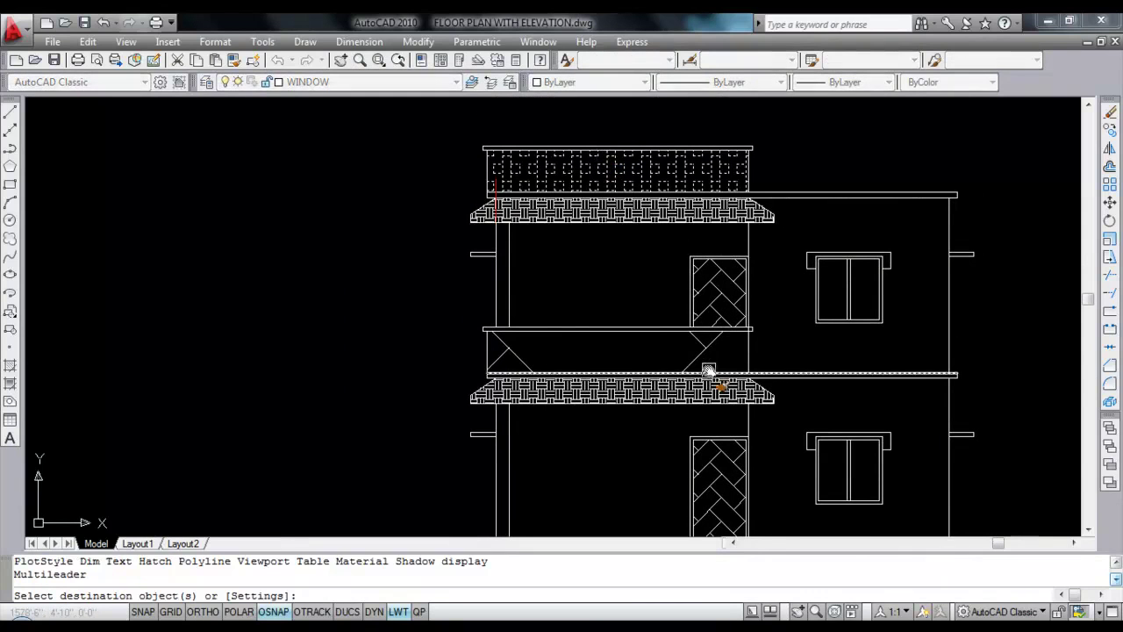
click(733, 367)
key(Escape)
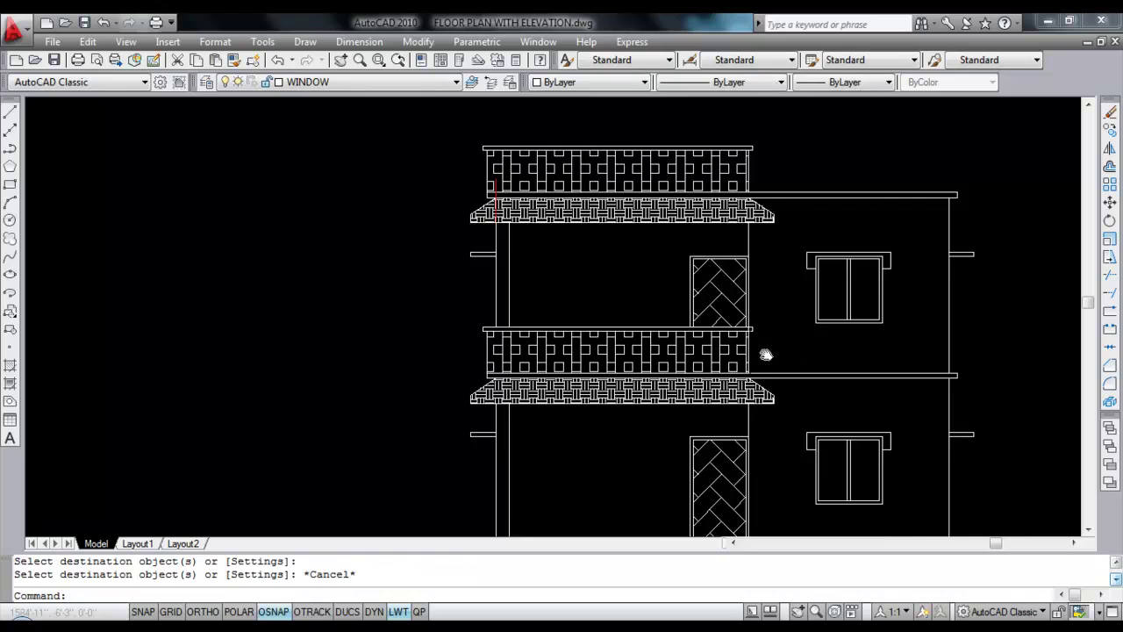
Step: Trim the wall line that crosses the coping at the gate end of the lower parapet
scroll(764, 354, up, 2)
middle_drag(622, 268, 623, 341)
scroll(747, 401, up, 5)
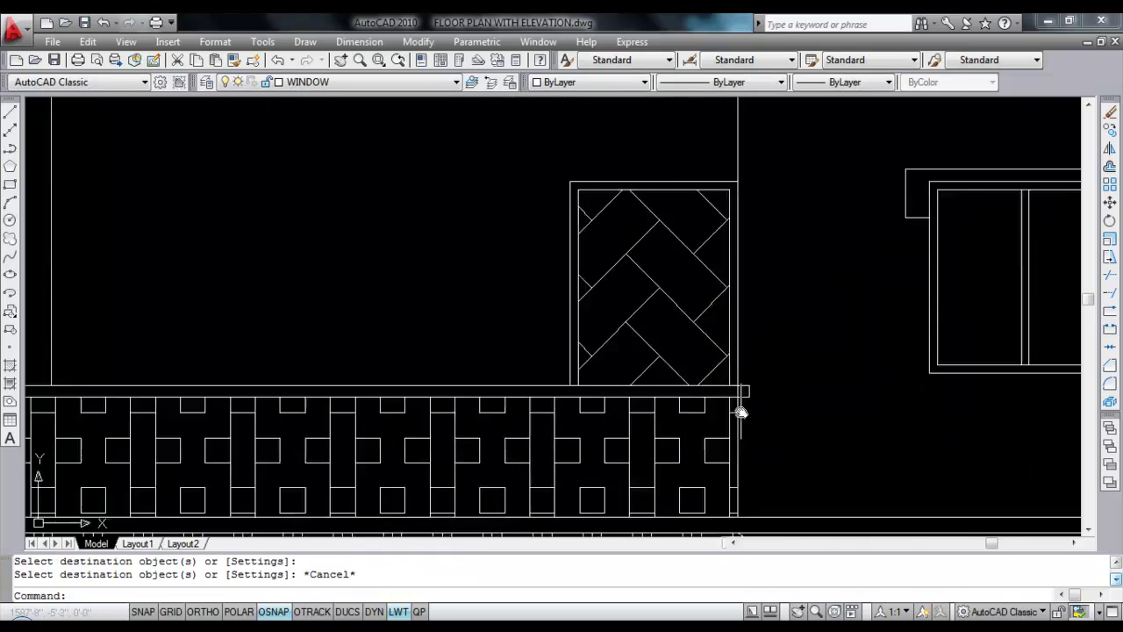
text(TR)
key(Return)
key(Return)
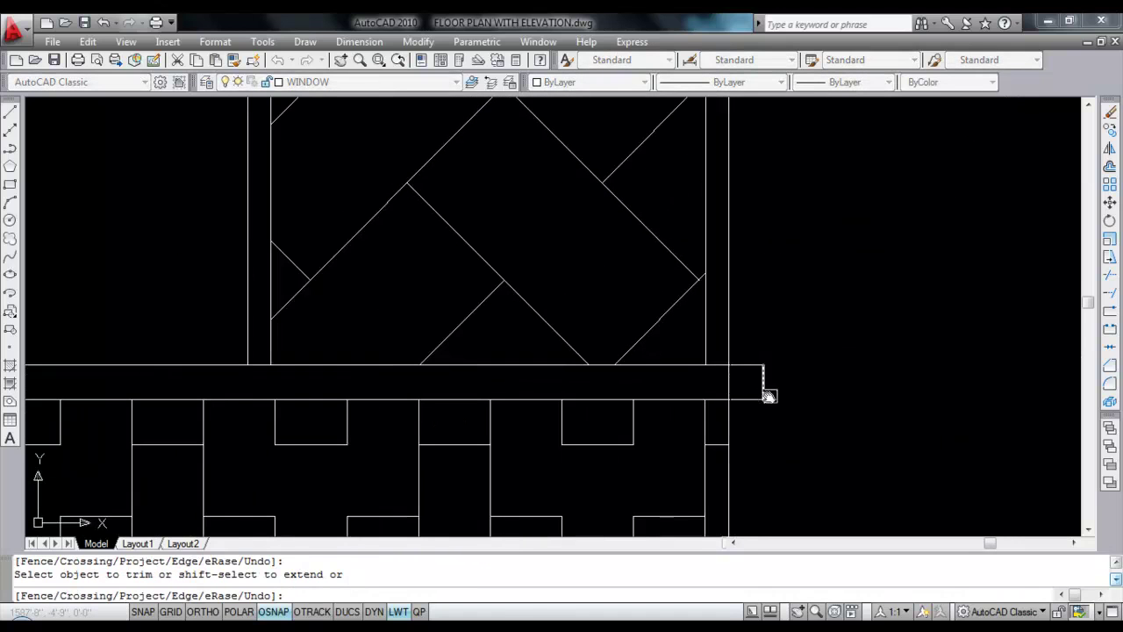
scroll(809, 399, down, 3)
key(Escape)
scroll(809, 399, down, 2)
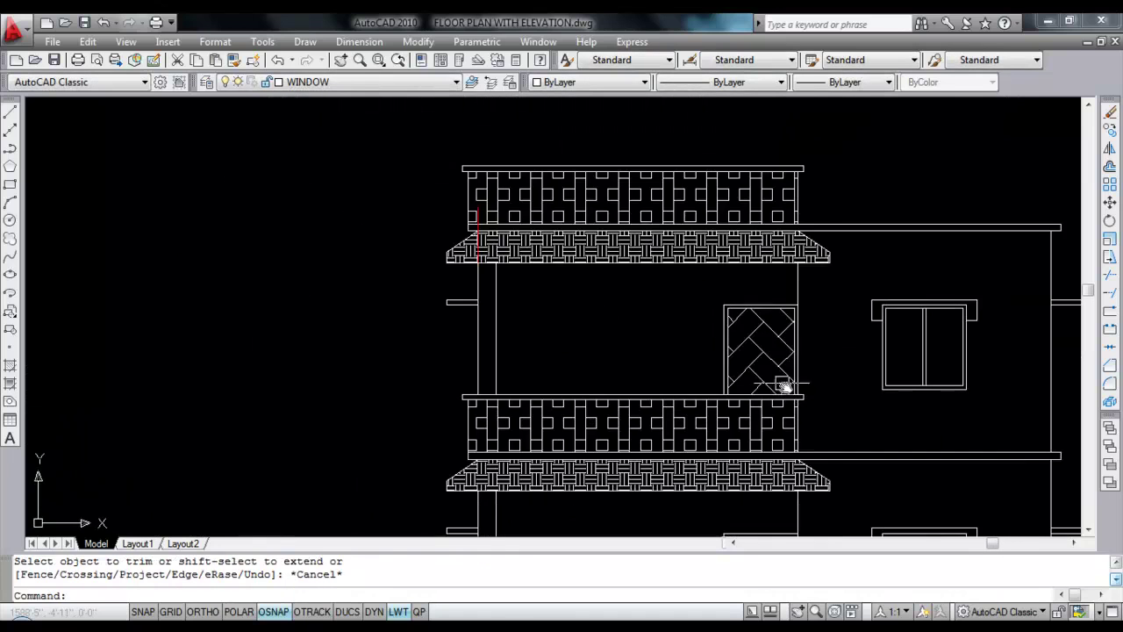
Step: Examine the whole two-storey elevation above the floor plans, checking the parapets, gates and slab lines
middle_drag(616, 362, 617, 311)
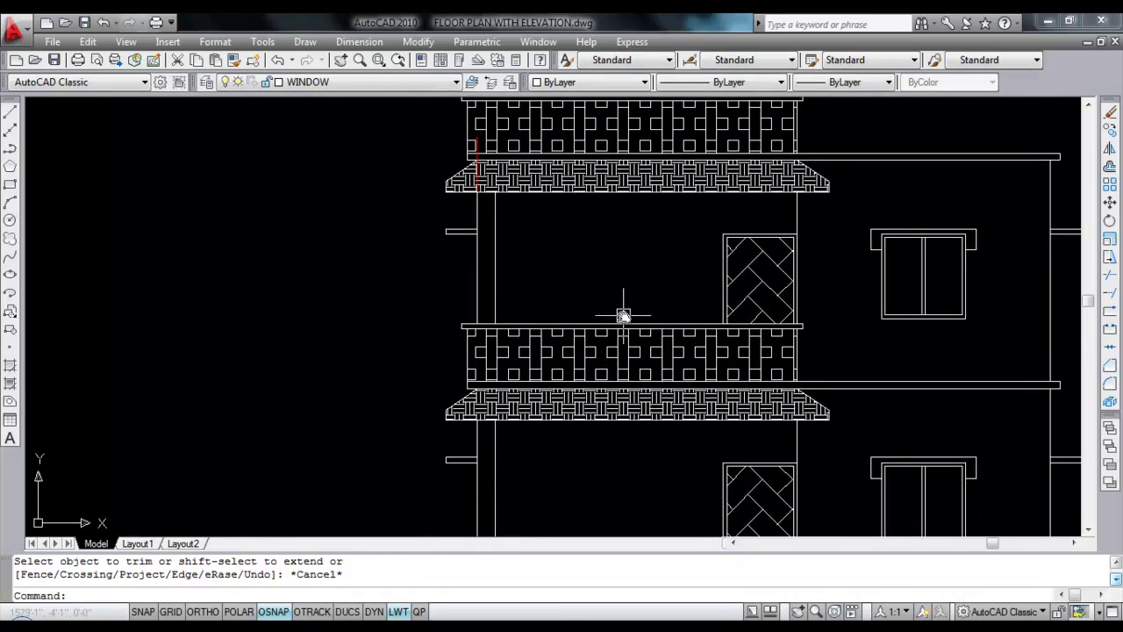
scroll(692, 342, down, 2)
scroll(750, 325, up, 2)
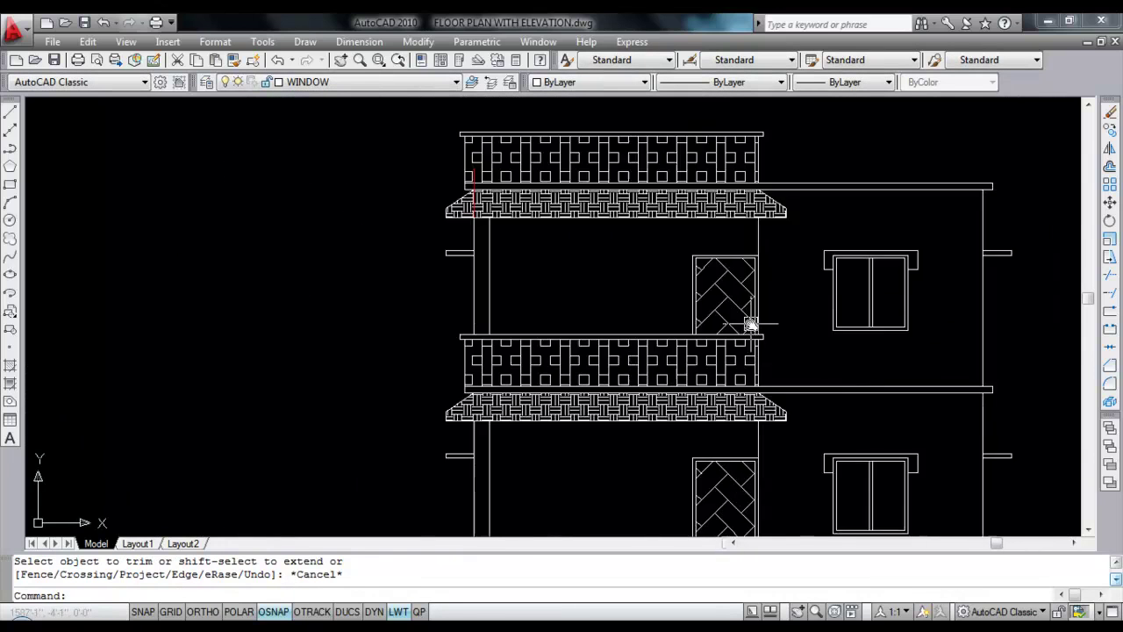
scroll(687, 290, down, 2)
scroll(687, 290, down, 2)
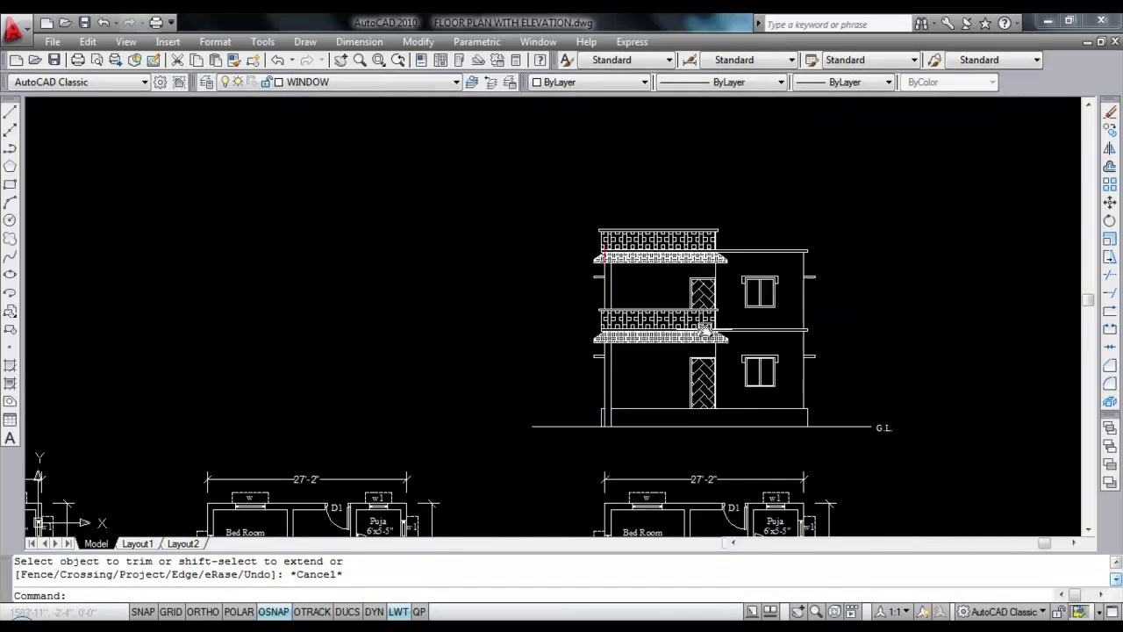
scroll(634, 284, up, 2)
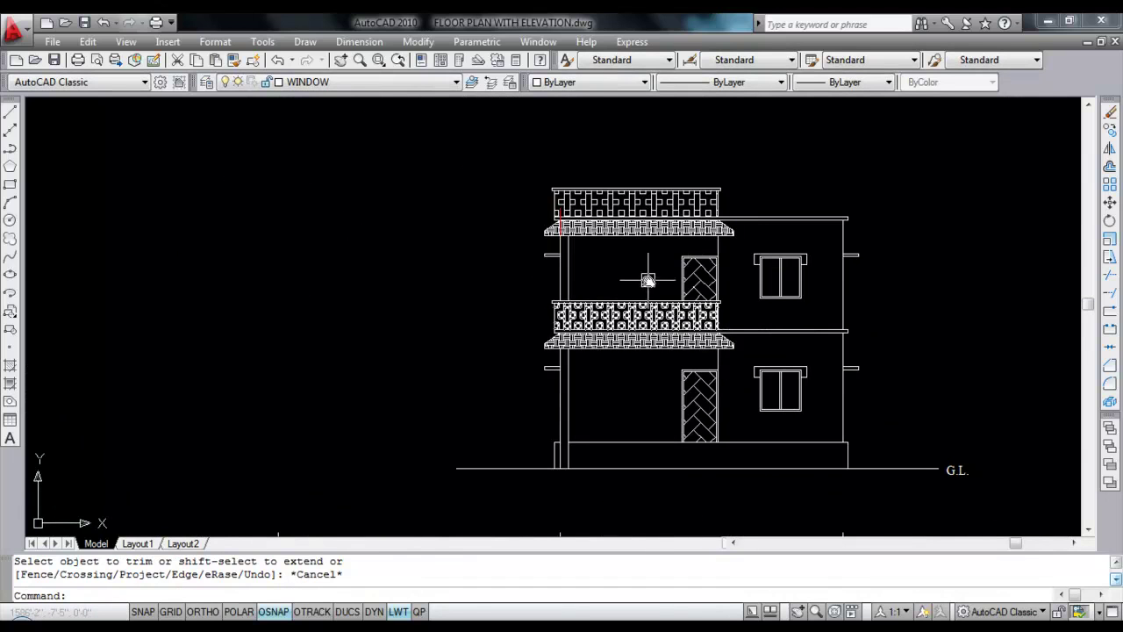
scroll(614, 250, down, 1)
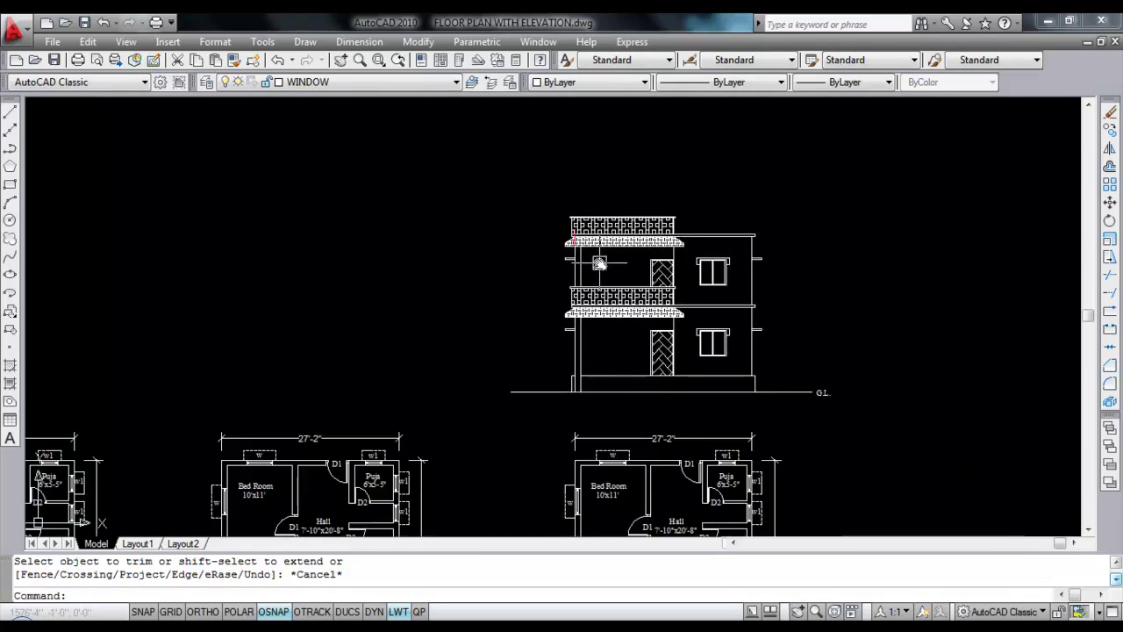
scroll(594, 246, up, 2)
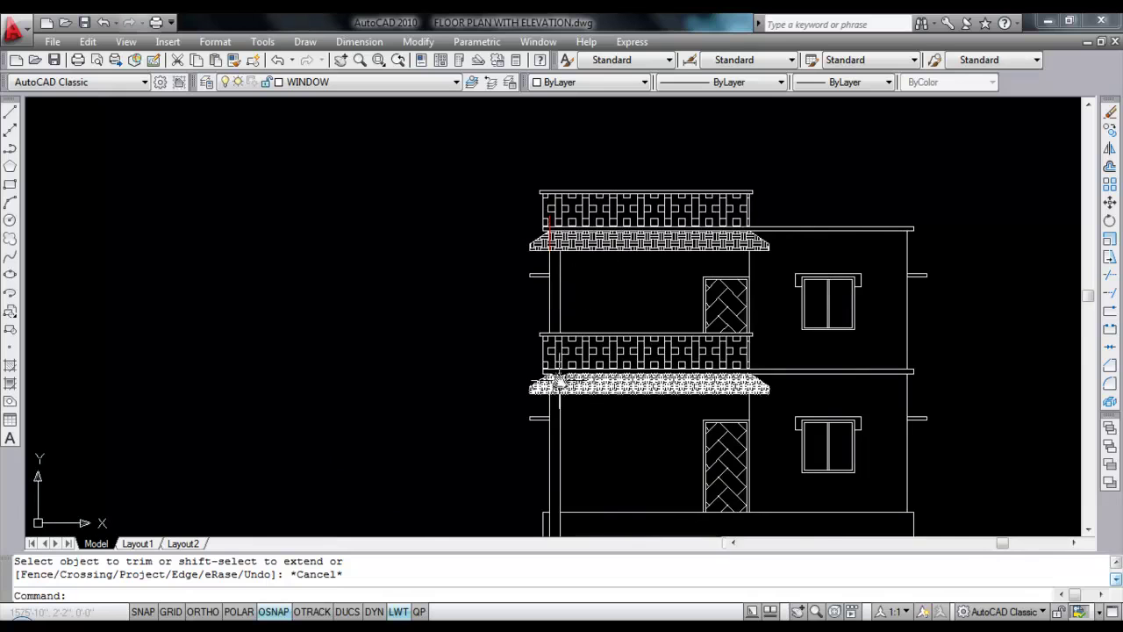
Step: Draw a vertical guide line about 2'-8" long upward from the lower sloped roof's bottom edge at the left column's outer face
scroll(558, 383, up, 6)
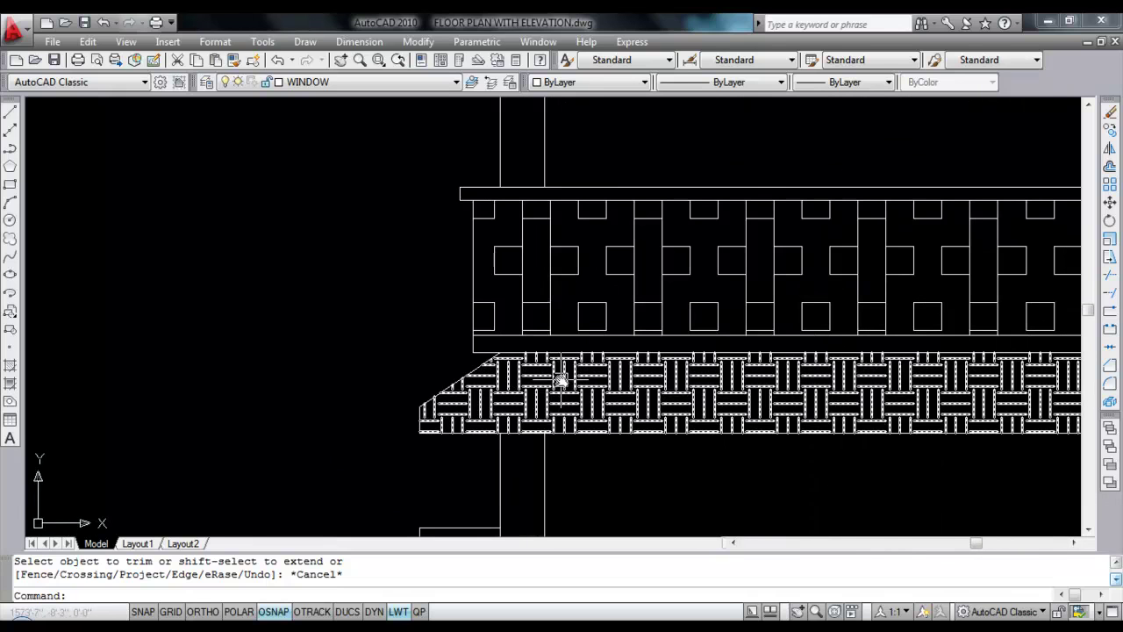
text(L)
key(Return)
click(500, 432)
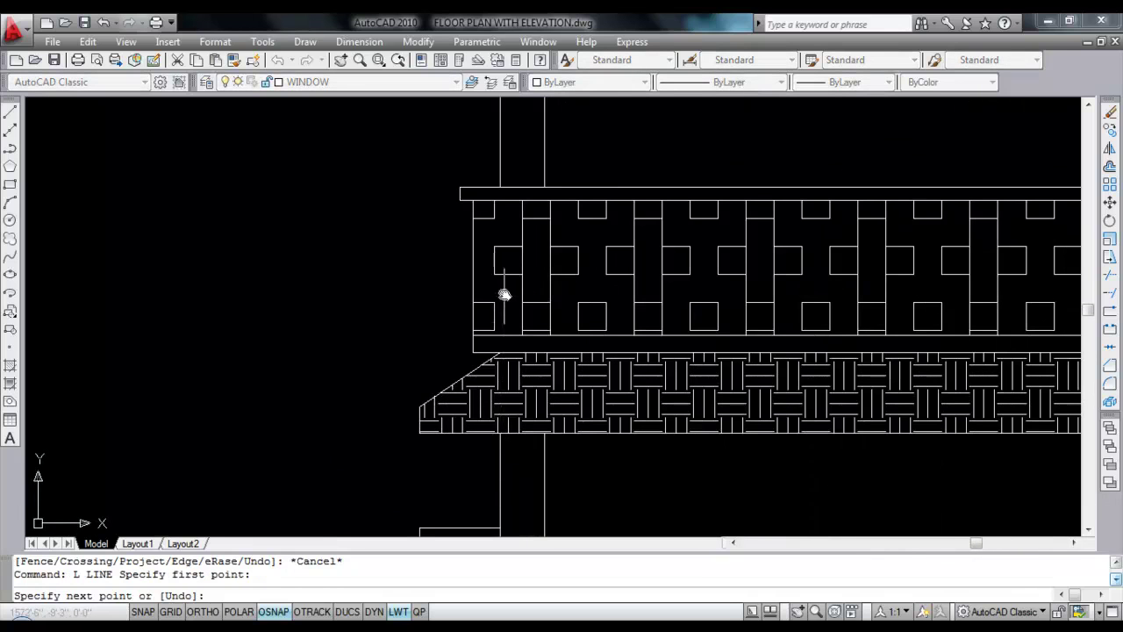
key(F8)
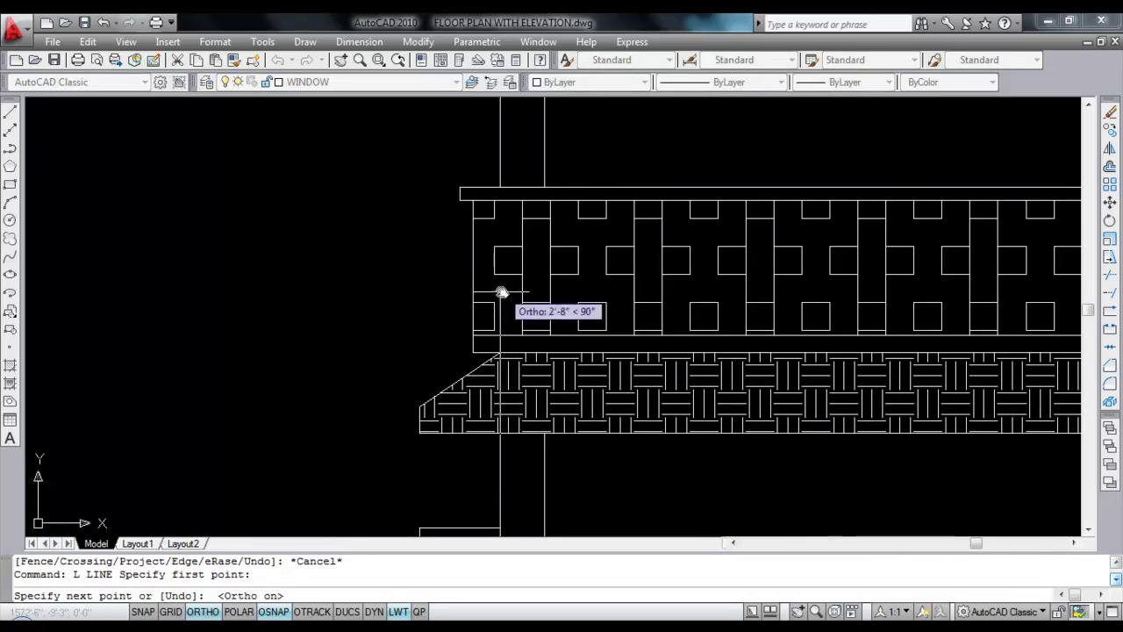
key(Escape)
scroll(497, 300, down, 6)
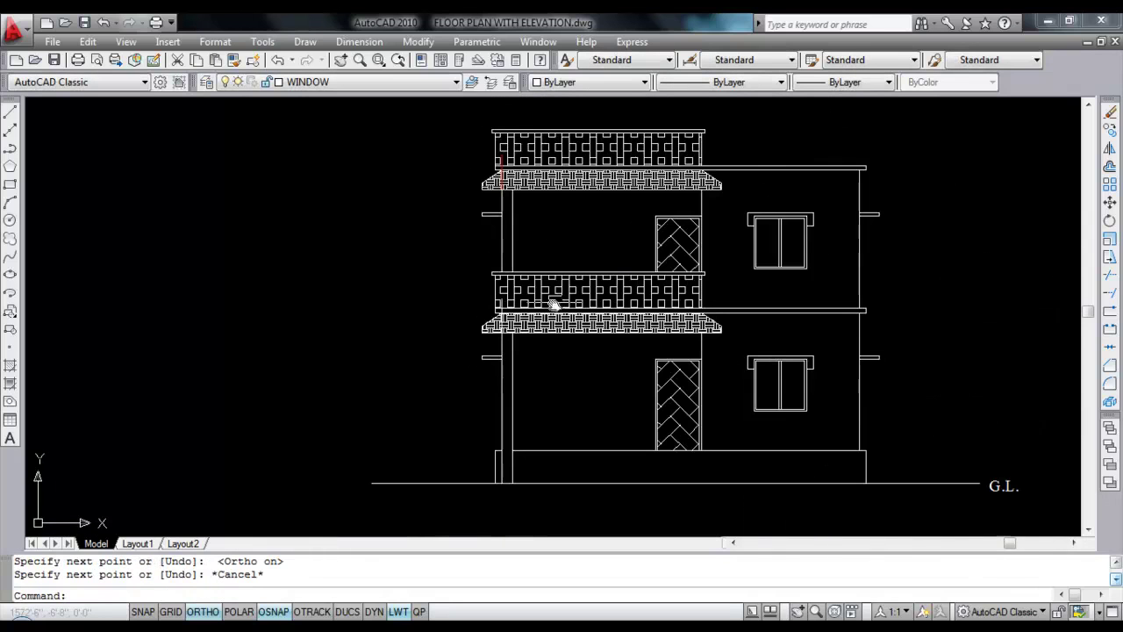
click(910, 271)
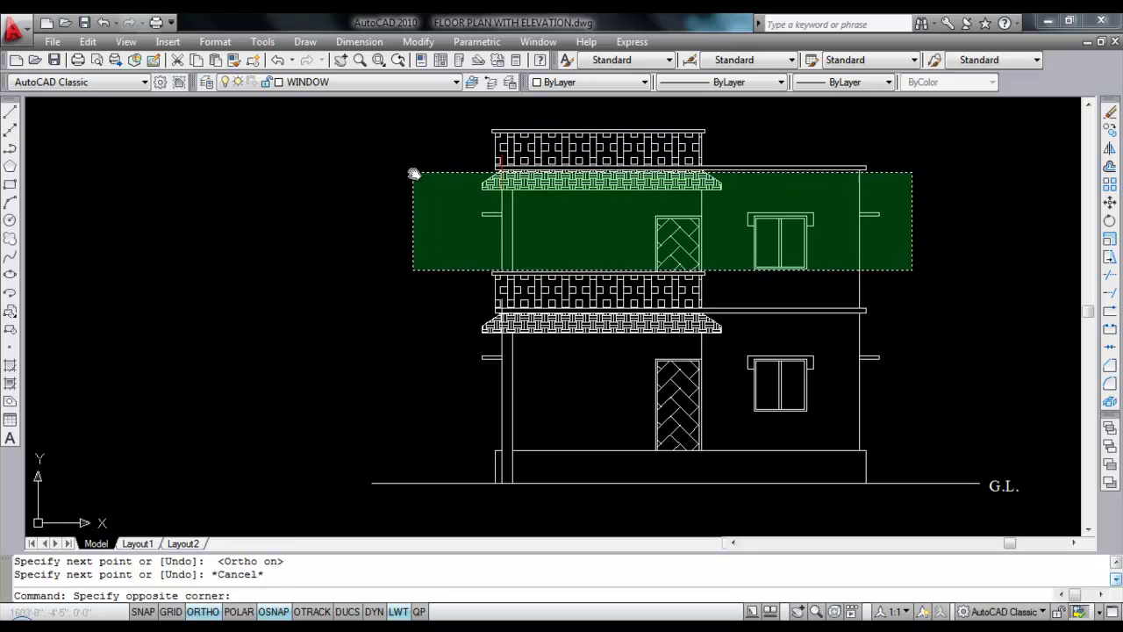
key(Escape)
scroll(582, 120, up, 2)
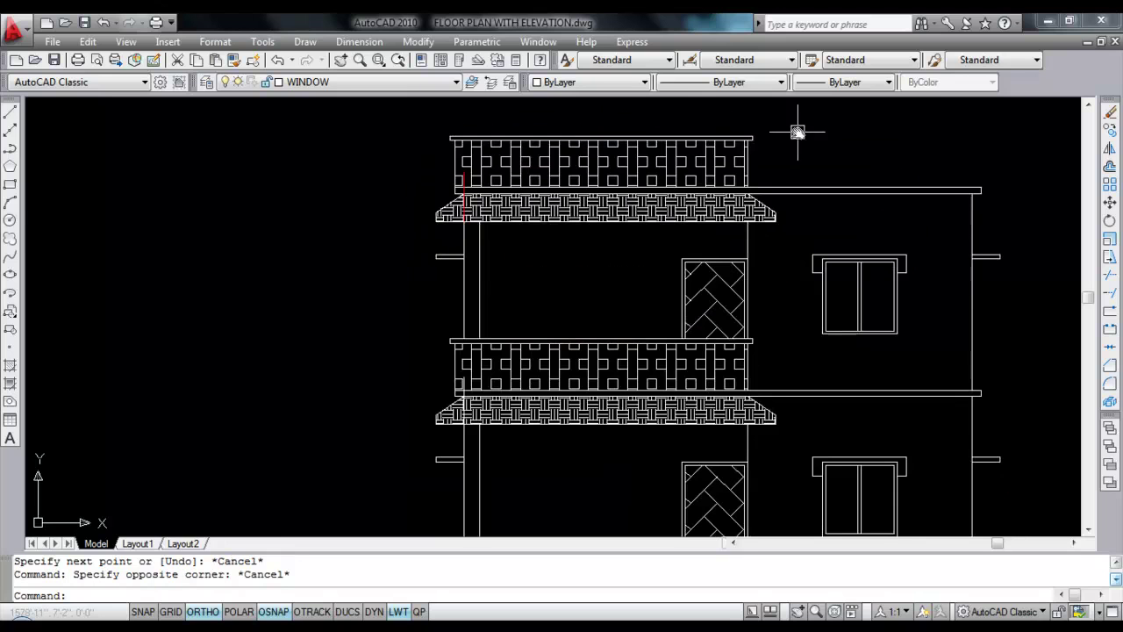
Step: Copy the upper storey with its parapet one storey up, from the lower parapet's outer coping corner to the matching top coping corner
scroll(798, 190, down, 2)
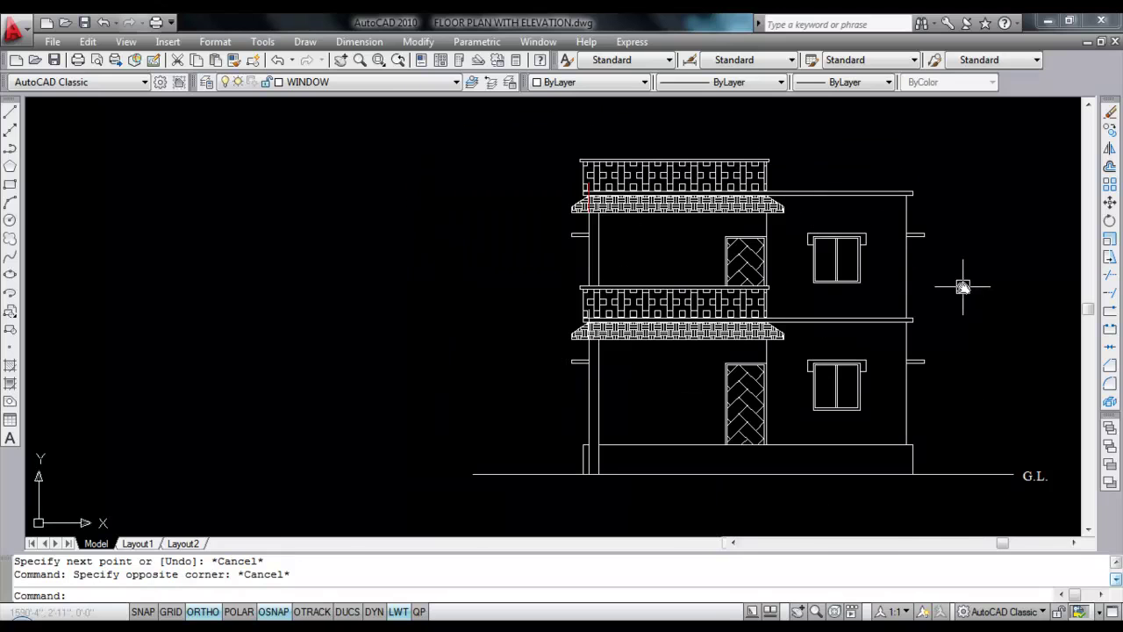
middle_drag(626, 260, 610, 314)
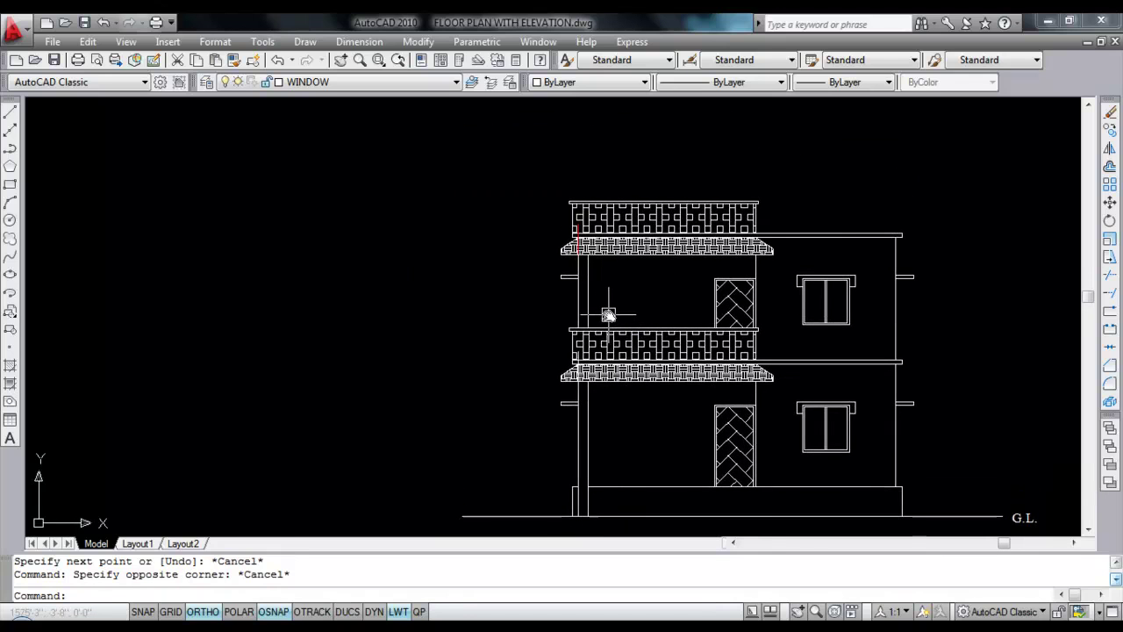
click(945, 307)
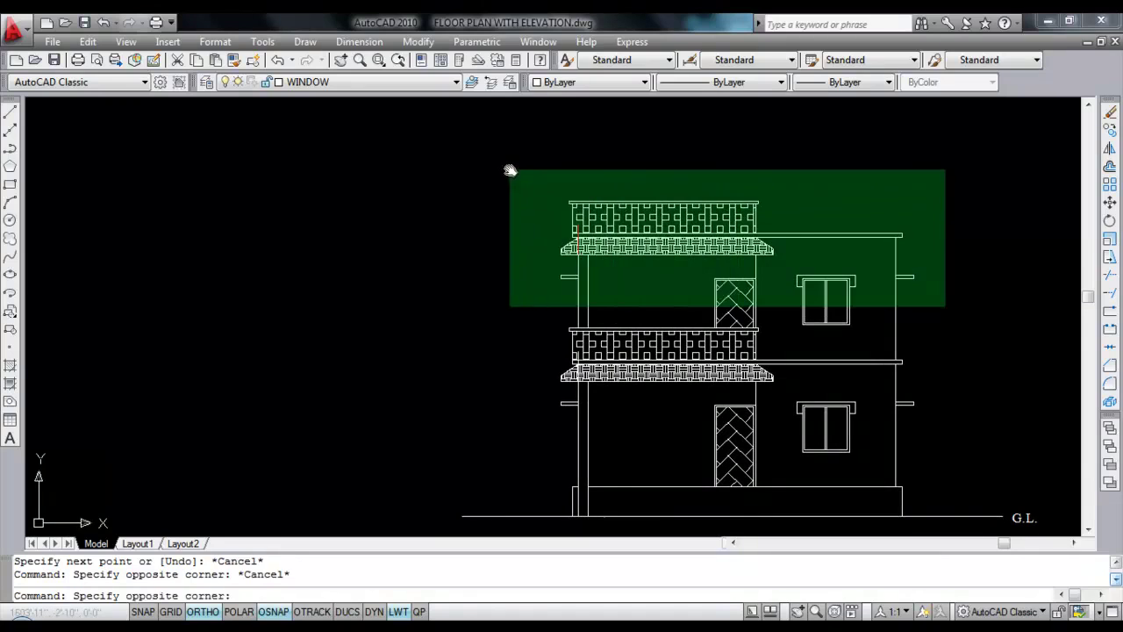
click(491, 163)
click(953, 299)
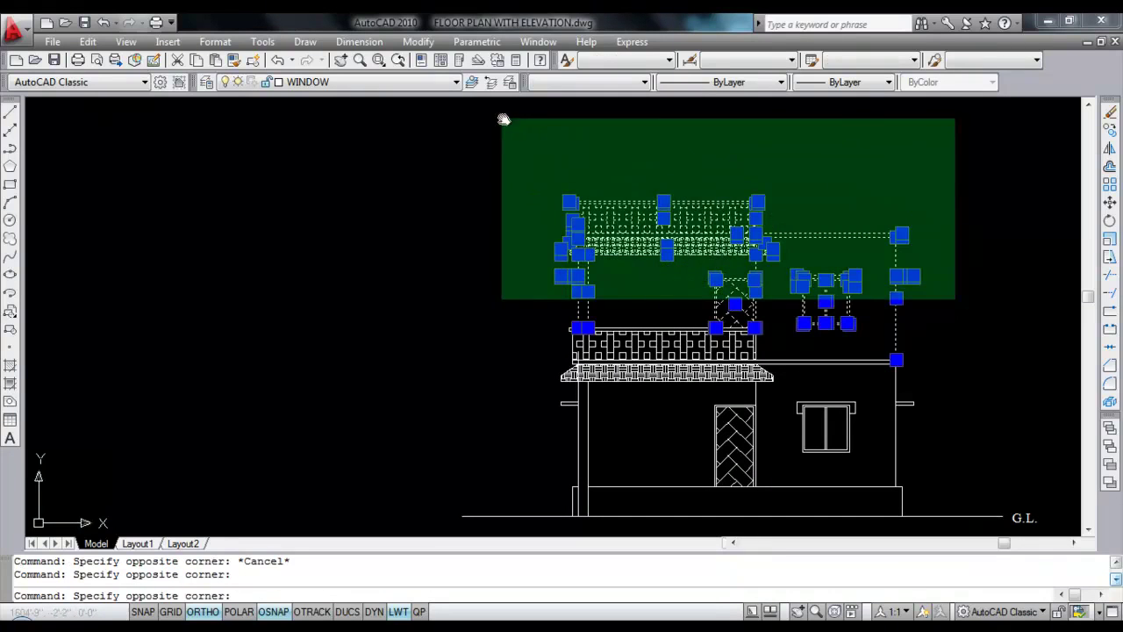
click(481, 144)
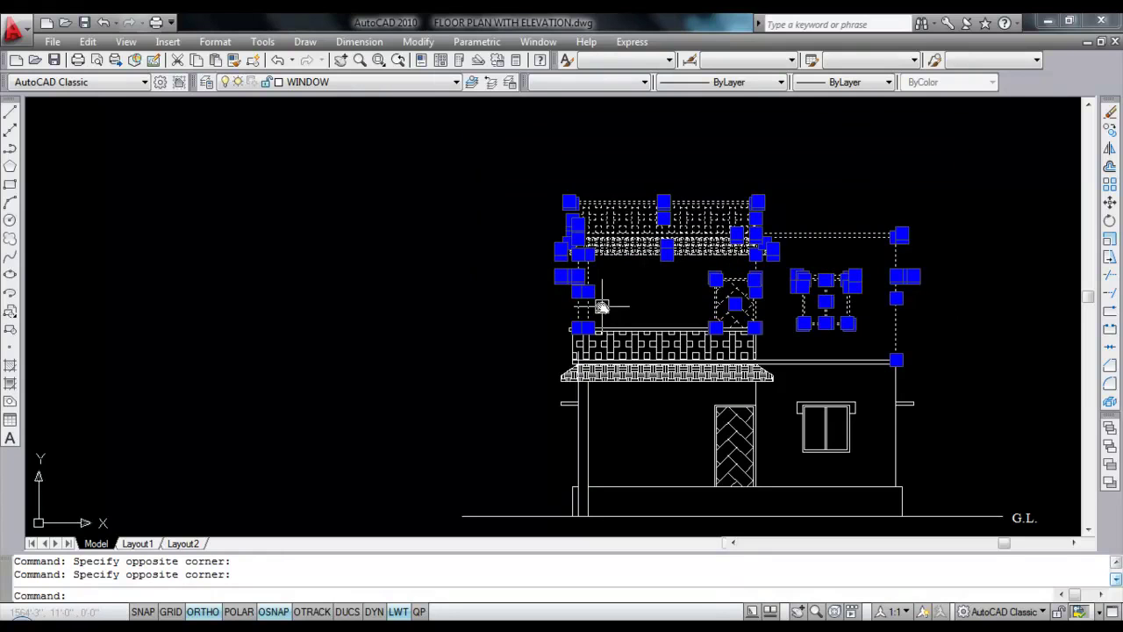
key(Return)
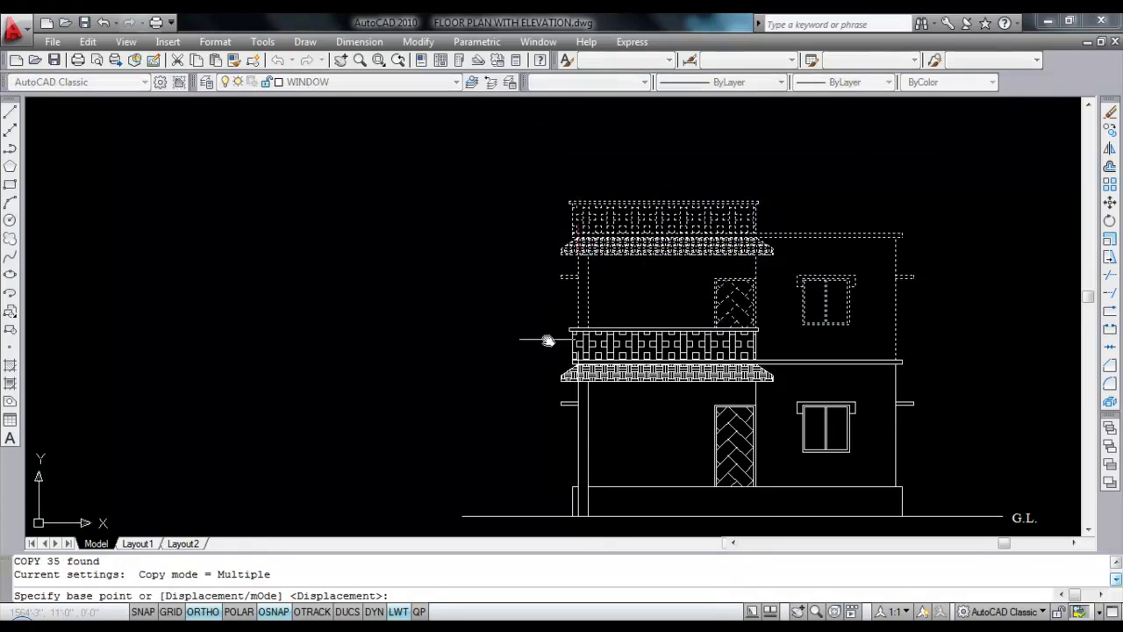
scroll(609, 394, up, 3)
scroll(614, 391, down, 1)
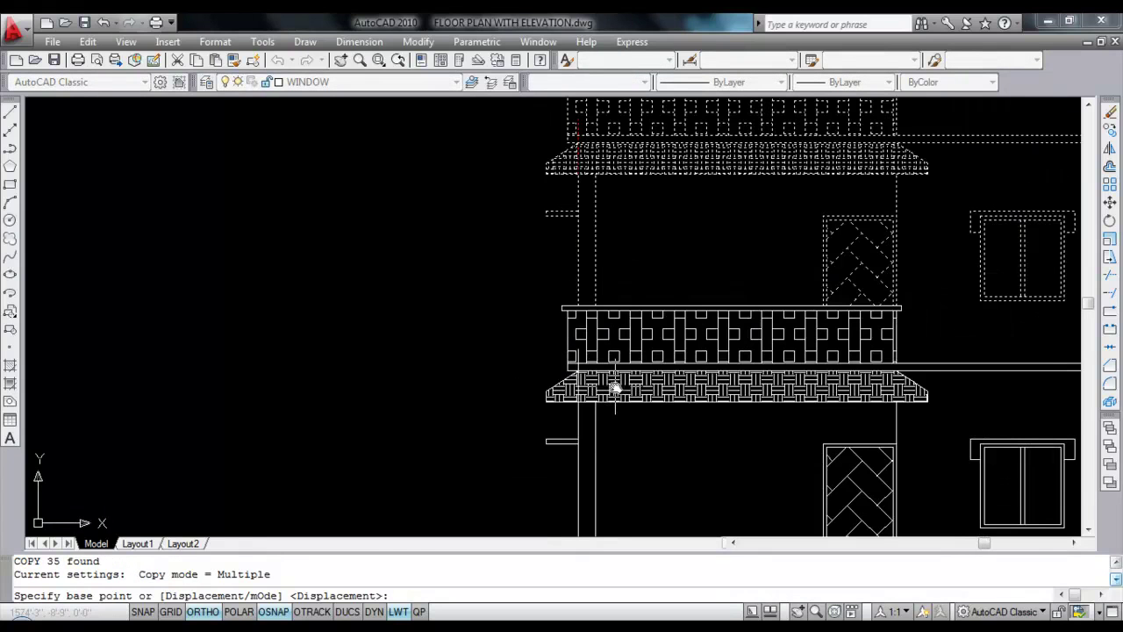
scroll(602, 296, down, 4)
scroll(597, 289, up, 5)
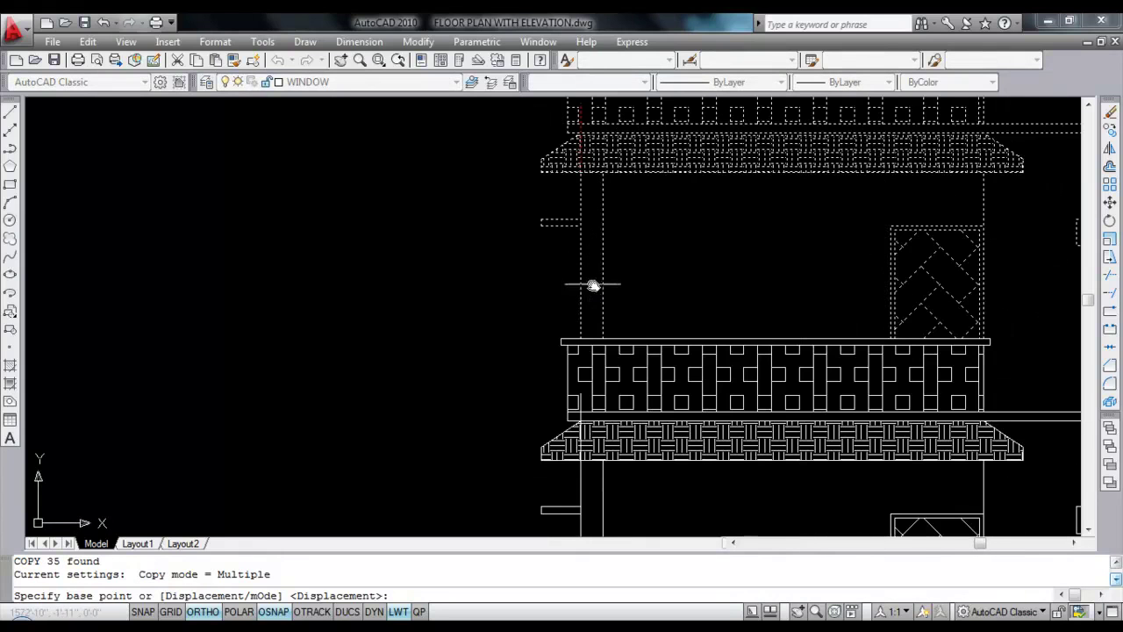
click(561, 336)
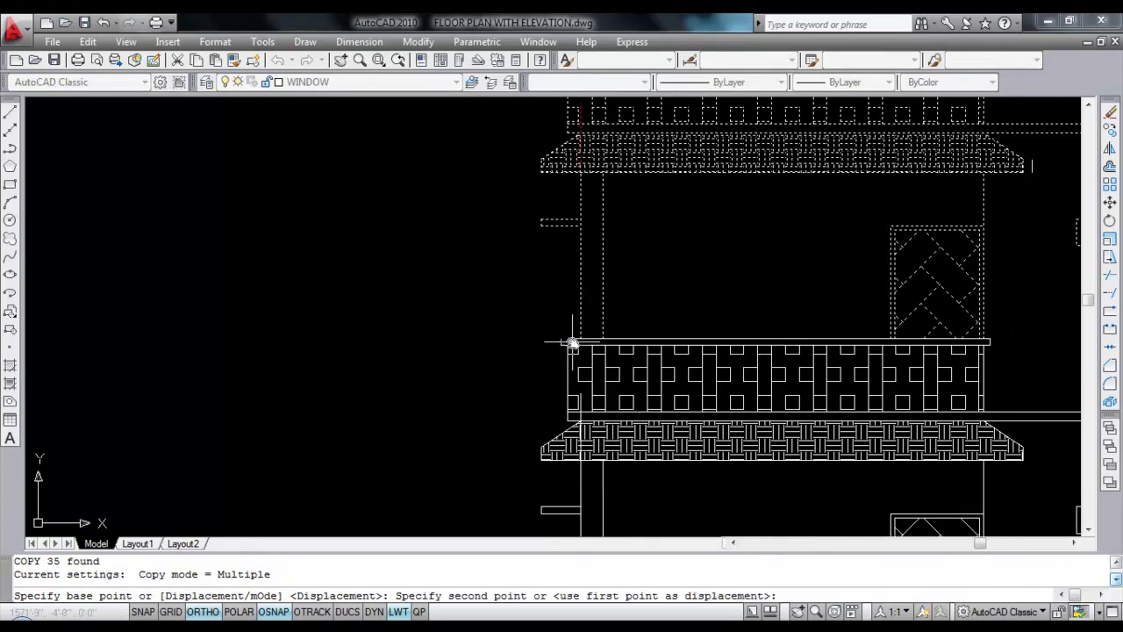
scroll(615, 321, down, 4)
scroll(594, 251, up, 5)
click(602, 291)
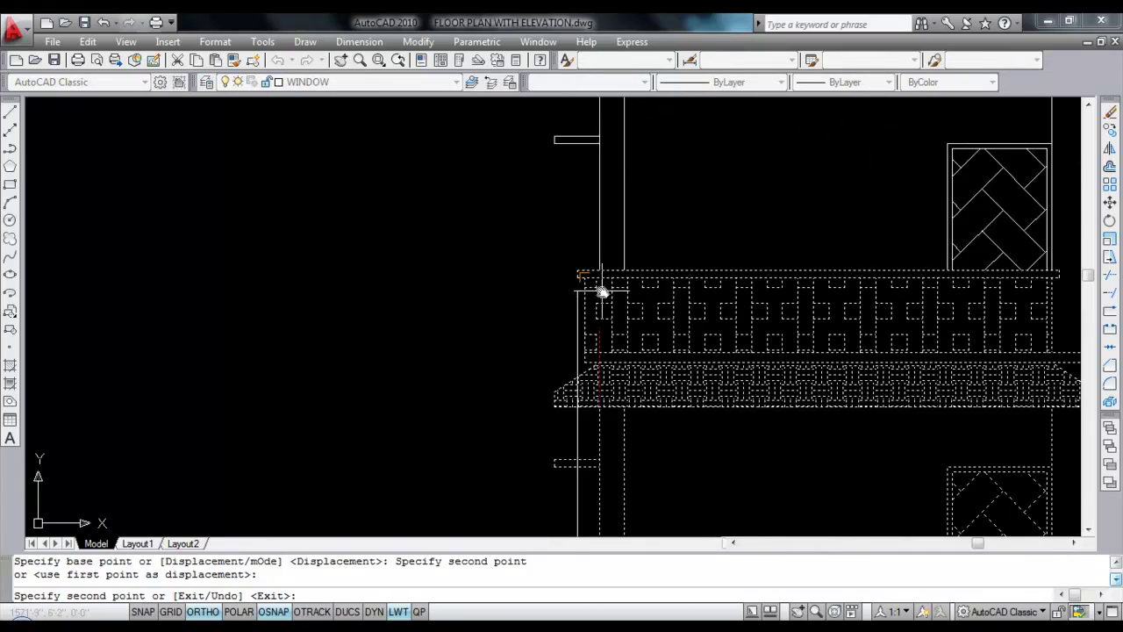
scroll(790, 389, down, 3)
key(Escape)
scroll(777, 356, down, 1)
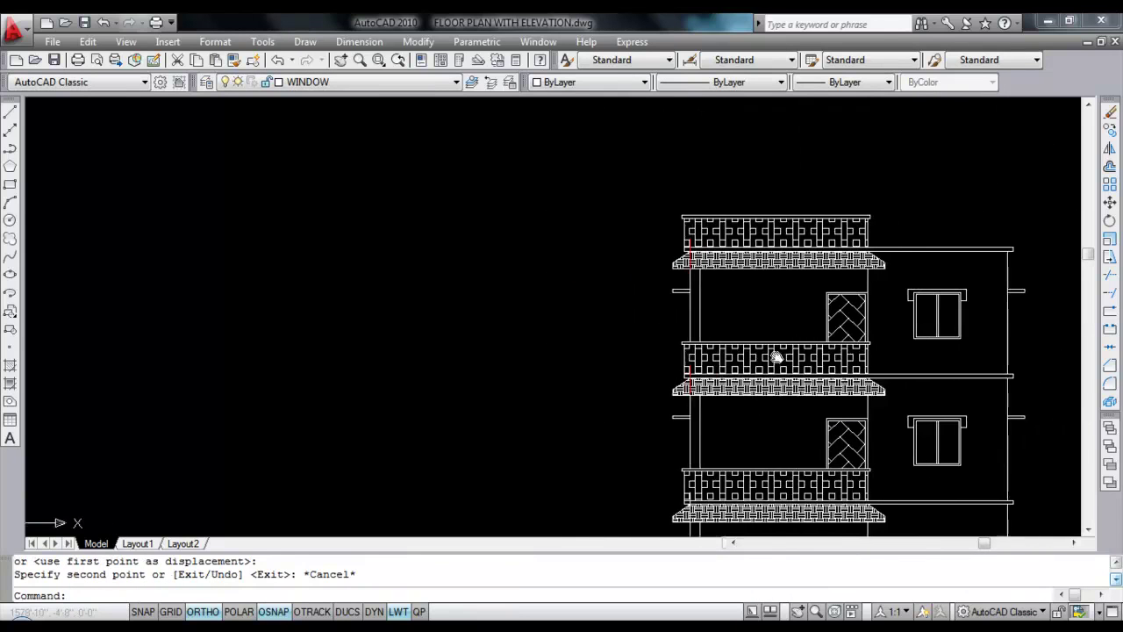
Step: Erase the red vertical guide line crossing the middle parapet at the left column
scroll(597, 368, up, 5)
click(611, 346)
key(Delete)
Step: Examine the three-storey elevation above the floor plans, checking the parapets, sloped roofs and ground line
scroll(611, 345, down, 4)
scroll(682, 481, up, 4)
scroll(682, 481, up, 2)
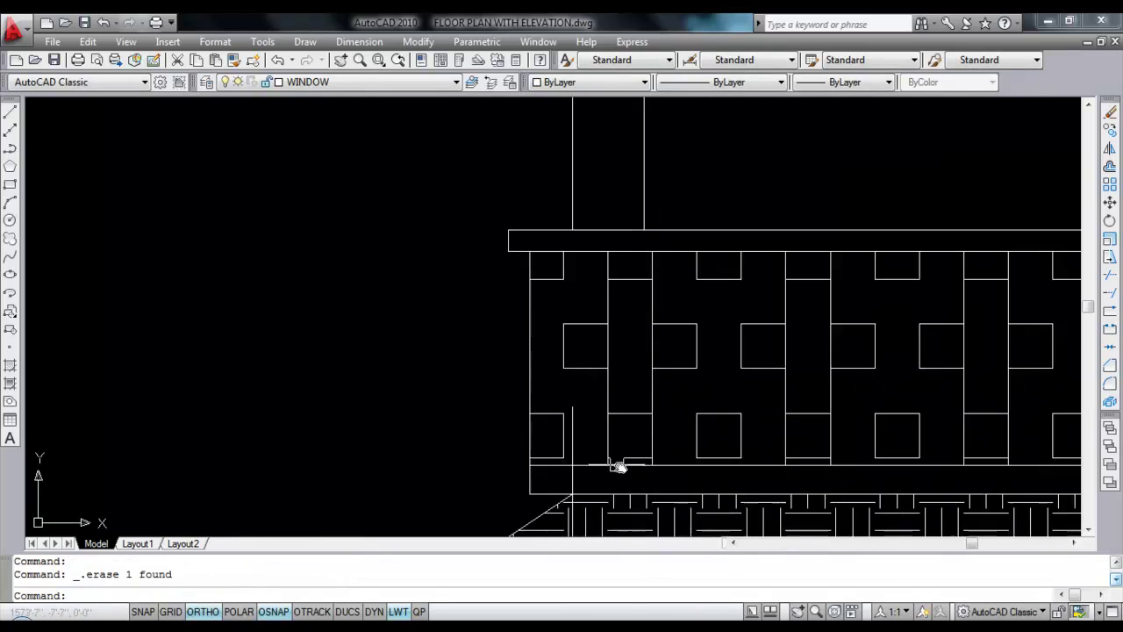
scroll(574, 378, down, 3)
scroll(658, 437, down, 2)
scroll(658, 437, down, 1)
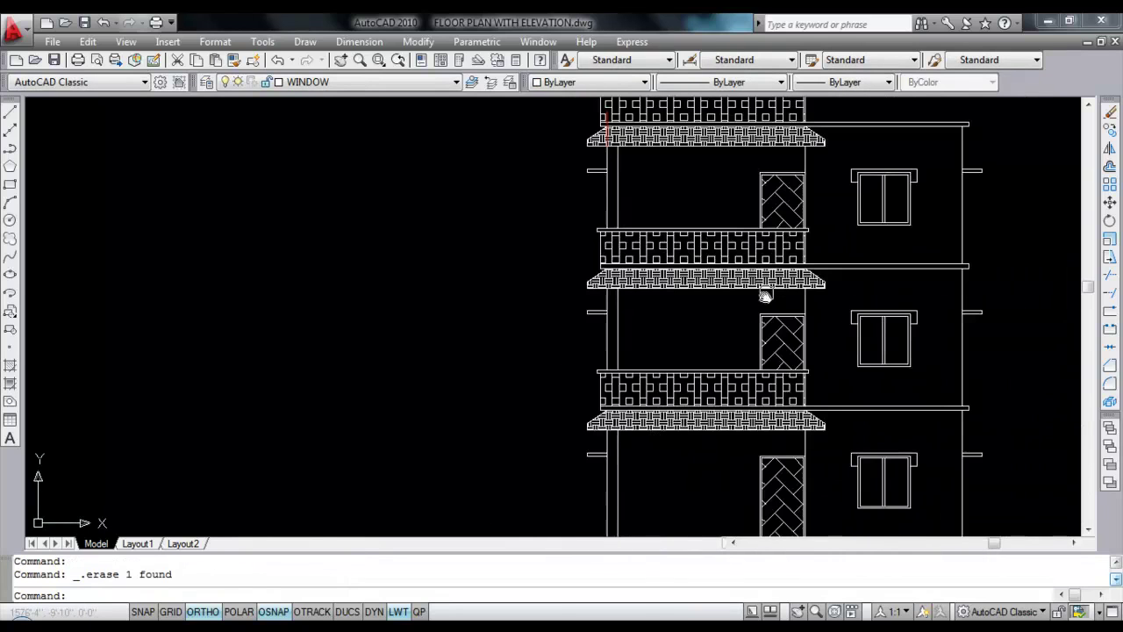
middle_drag(763, 293, 612, 384)
scroll(659, 367, down, 1)
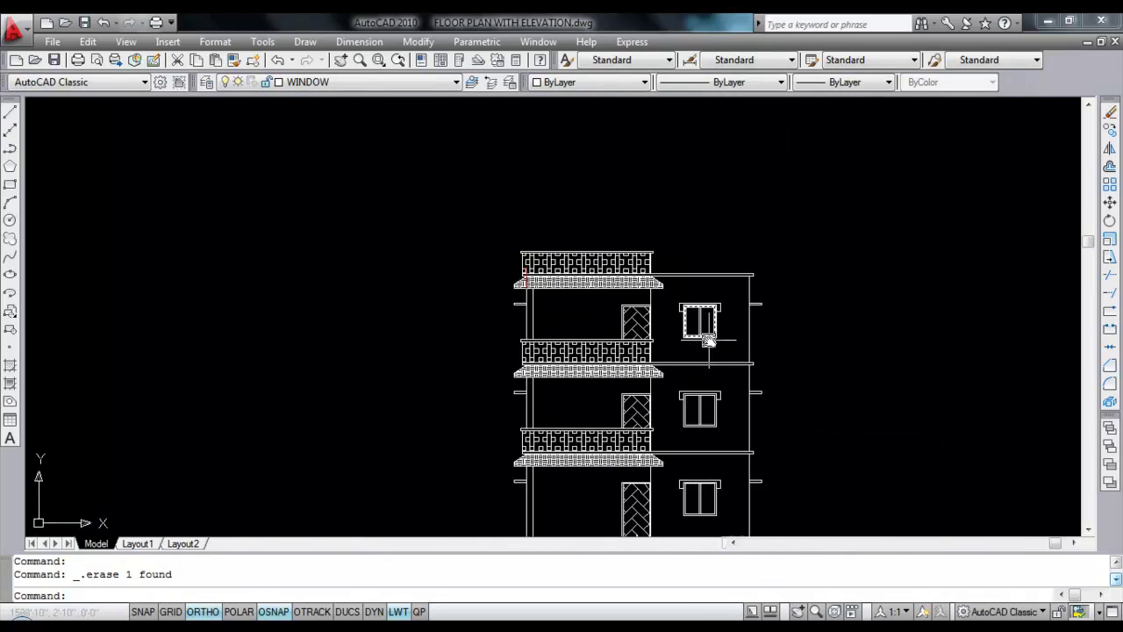
middle_drag(707, 341, 682, 271)
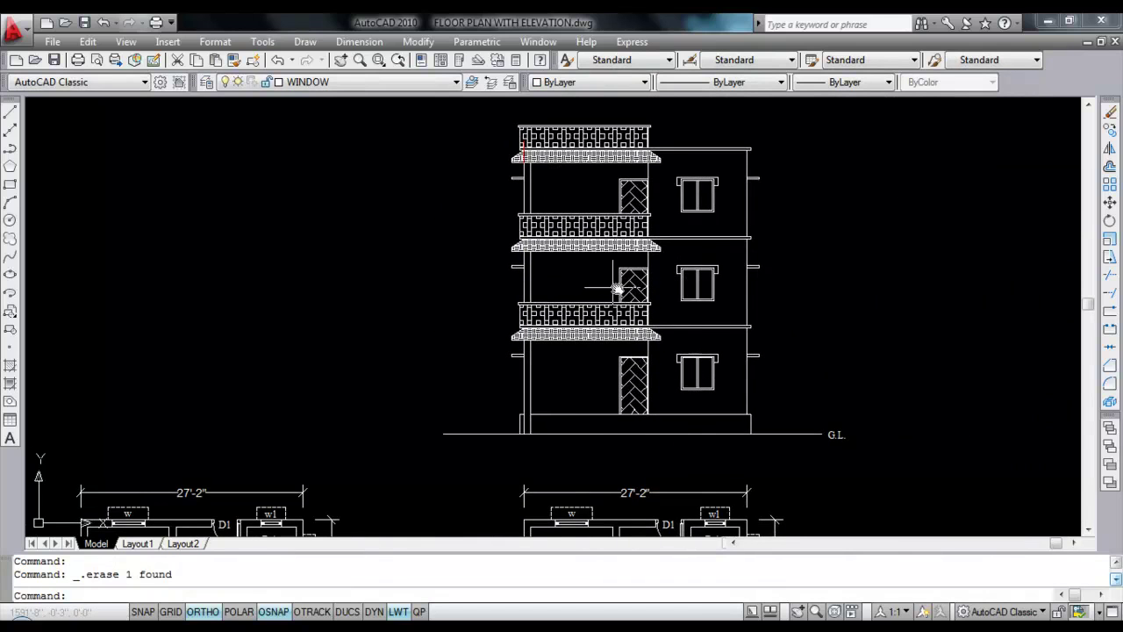
scroll(619, 287, down, 2)
scroll(639, 186, up, 4)
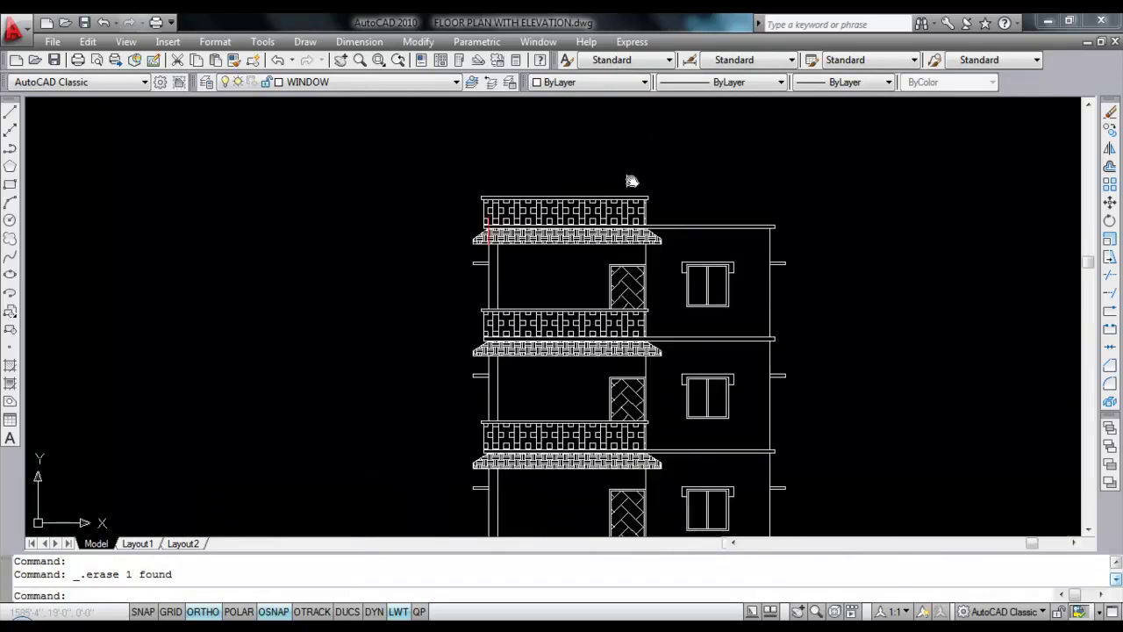
Step: Erase the vertical line closing the top parapet at its gate end
click(681, 215)
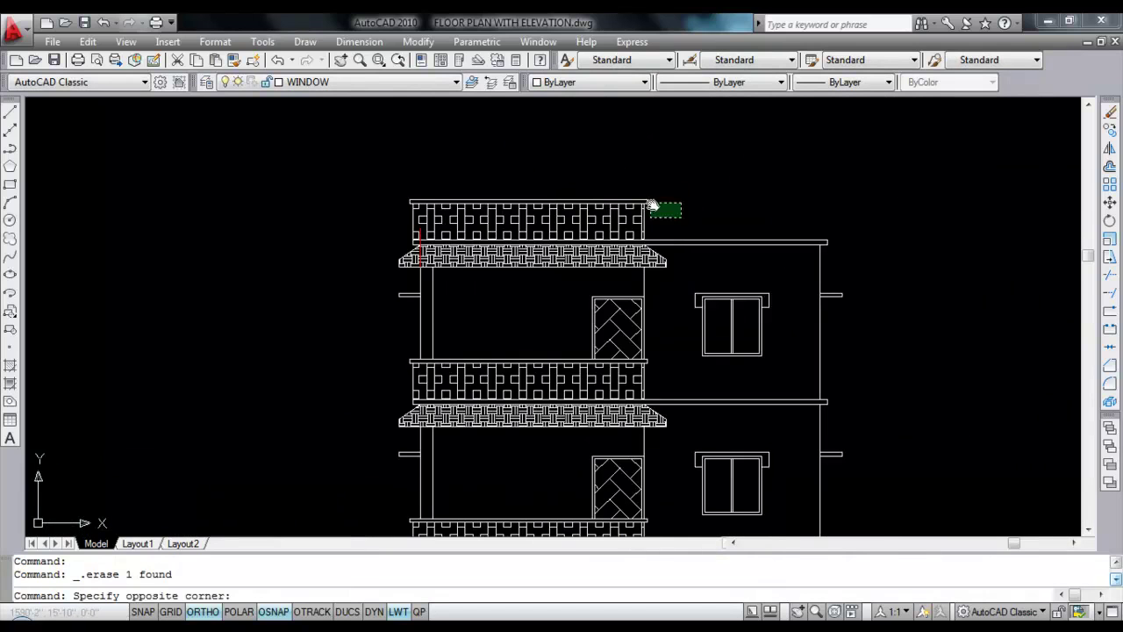
click(678, 220)
scroll(624, 220, up, 4)
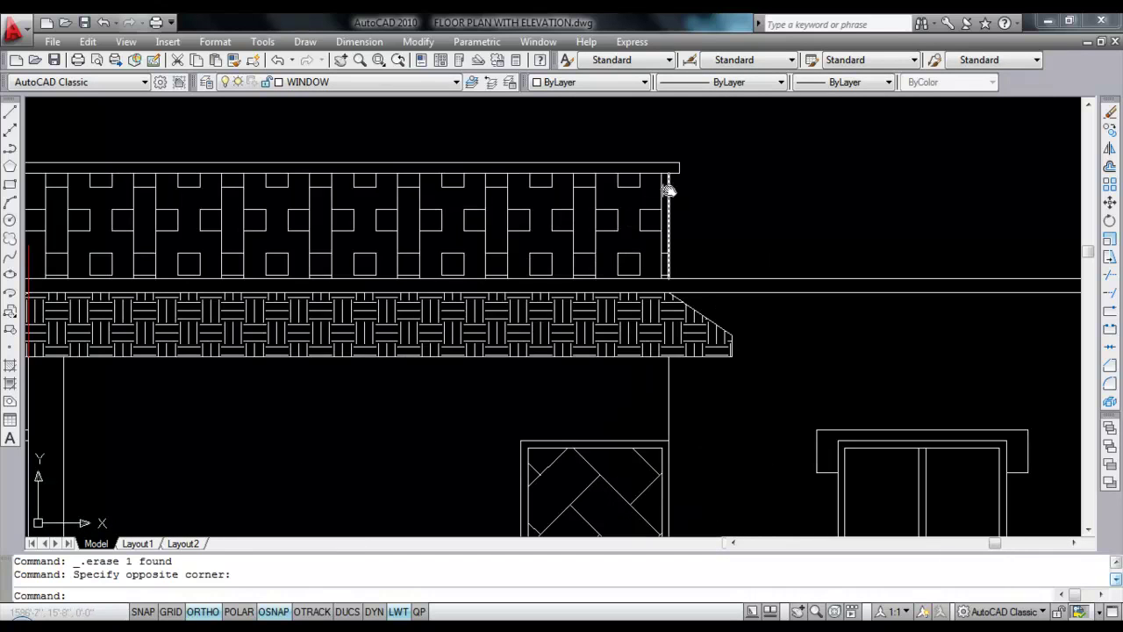
click(671, 200)
key(Delete)
scroll(576, 220, down, 4)
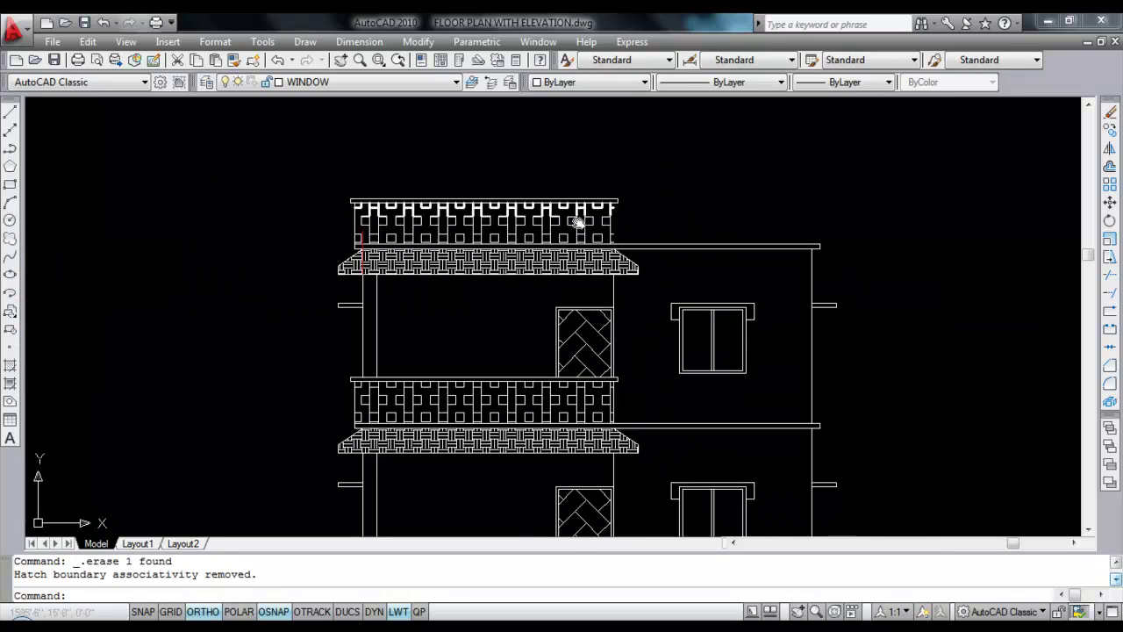
Step: Draw a vertical line upward from the roof slab's far upper corner on the window side, reaching above the parapet's coping level
scroll(874, 231, up, 3)
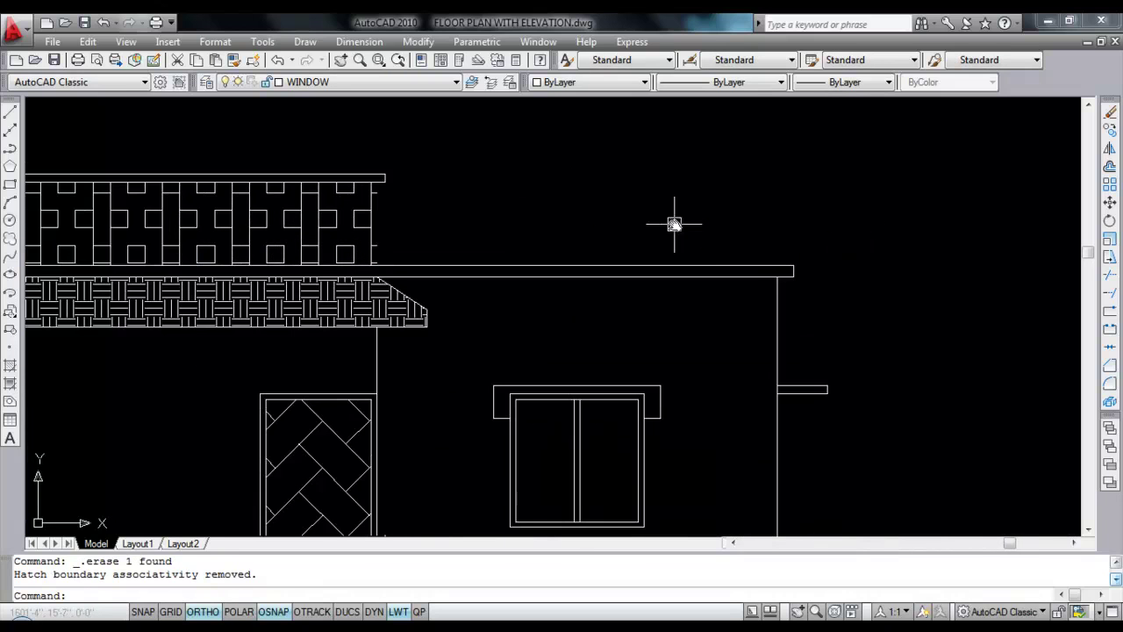
text(L)
key(Return)
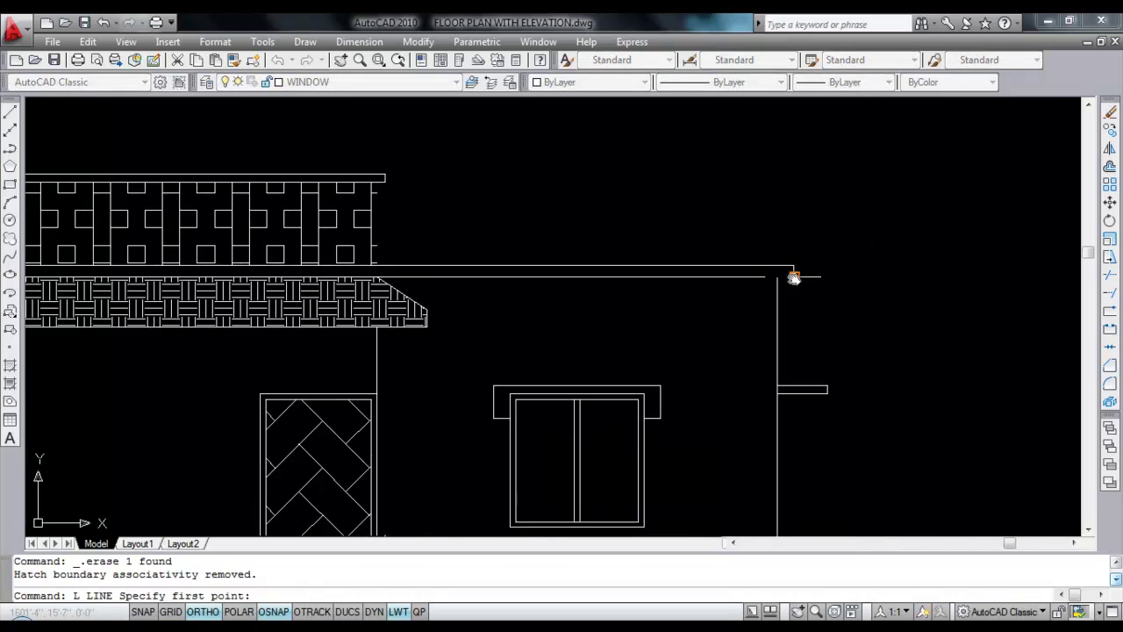
click(793, 265)
middle_drag(792, 258, 796, 387)
click(792, 181)
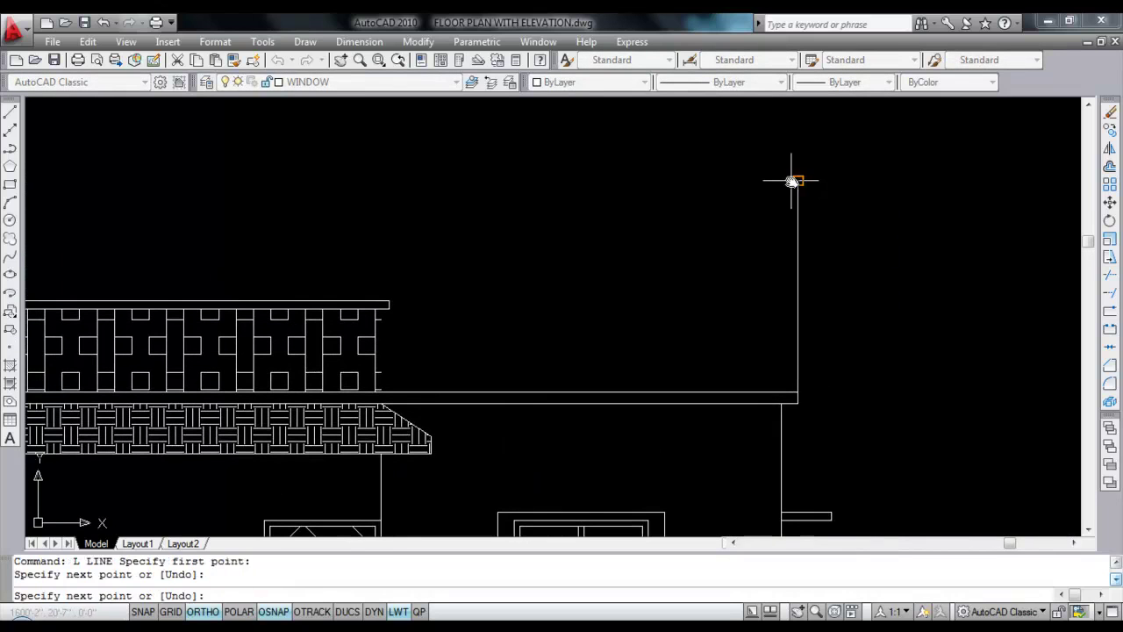
key(Escape)
Step: Extend both coping lines of the top parapet to the new vertical line at the slab's end
text(E)
key(Return)
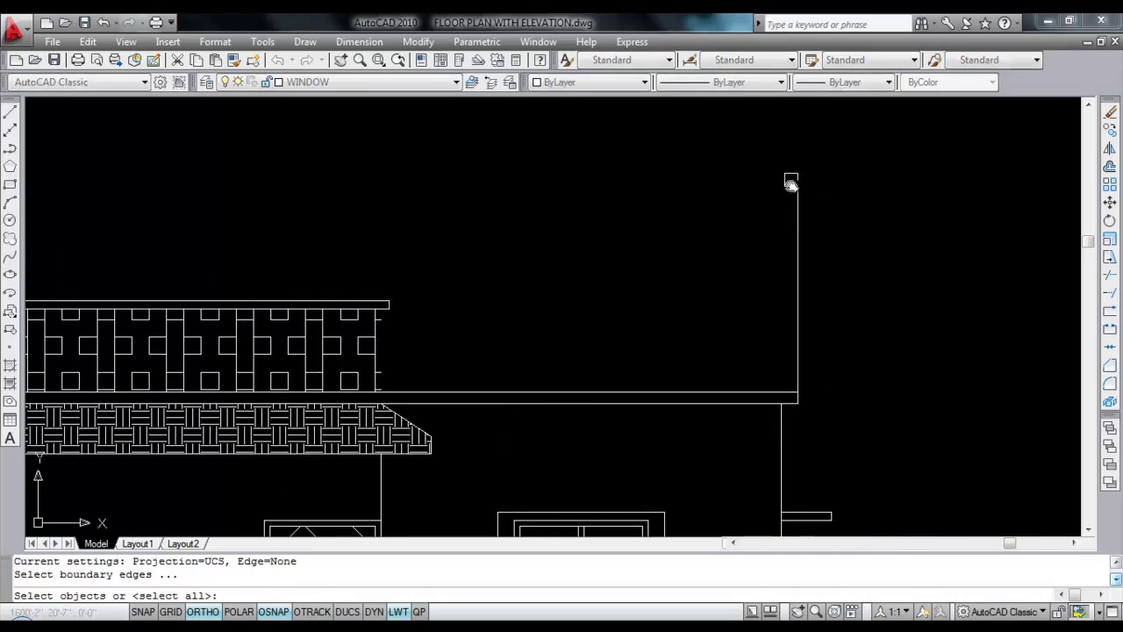
click(794, 208)
key(Return)
scroll(379, 308, up, 3)
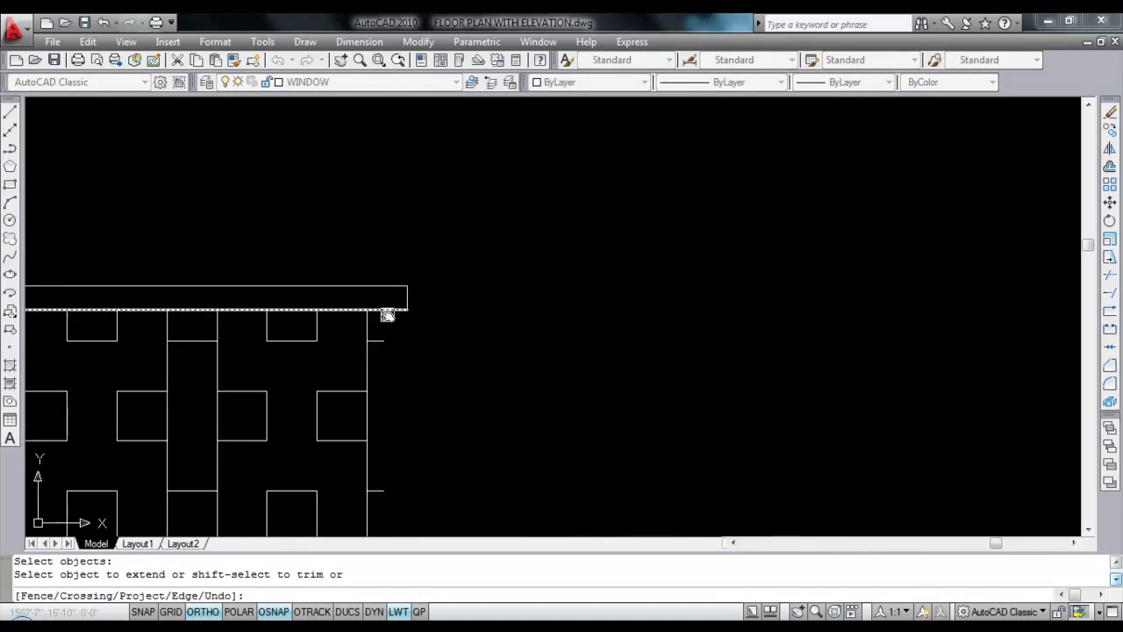
click(386, 309)
click(381, 295)
scroll(400, 291, down, 3)
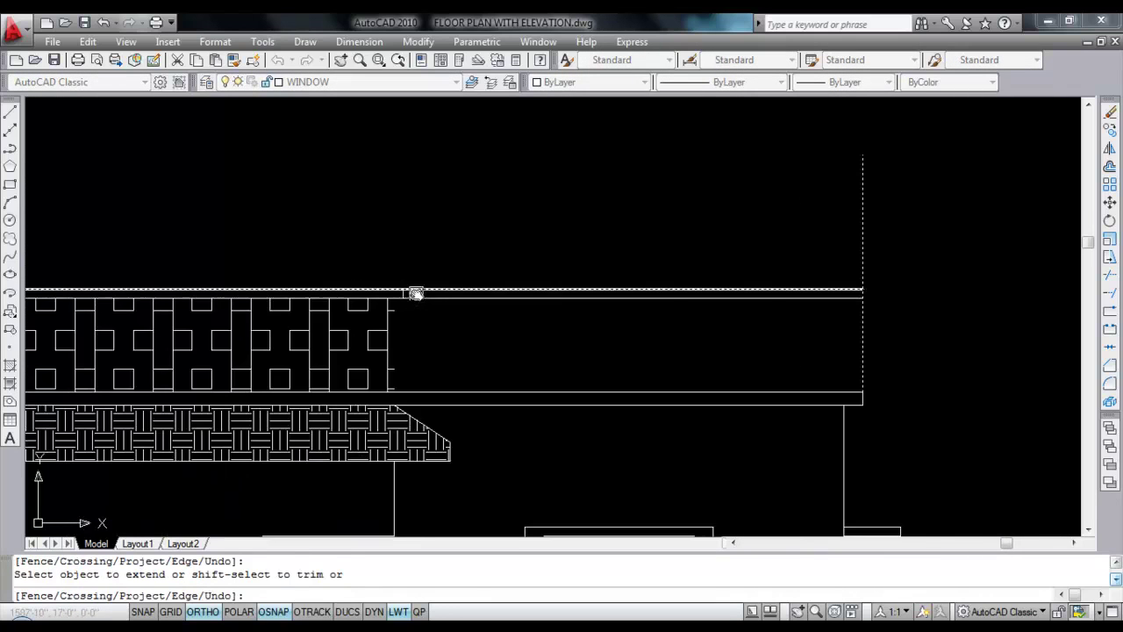
scroll(416, 290, up, 3)
key(Escape)
Step: Erase the short line left across the extended coping where the old parapet ended
click(386, 291)
key(Delete)
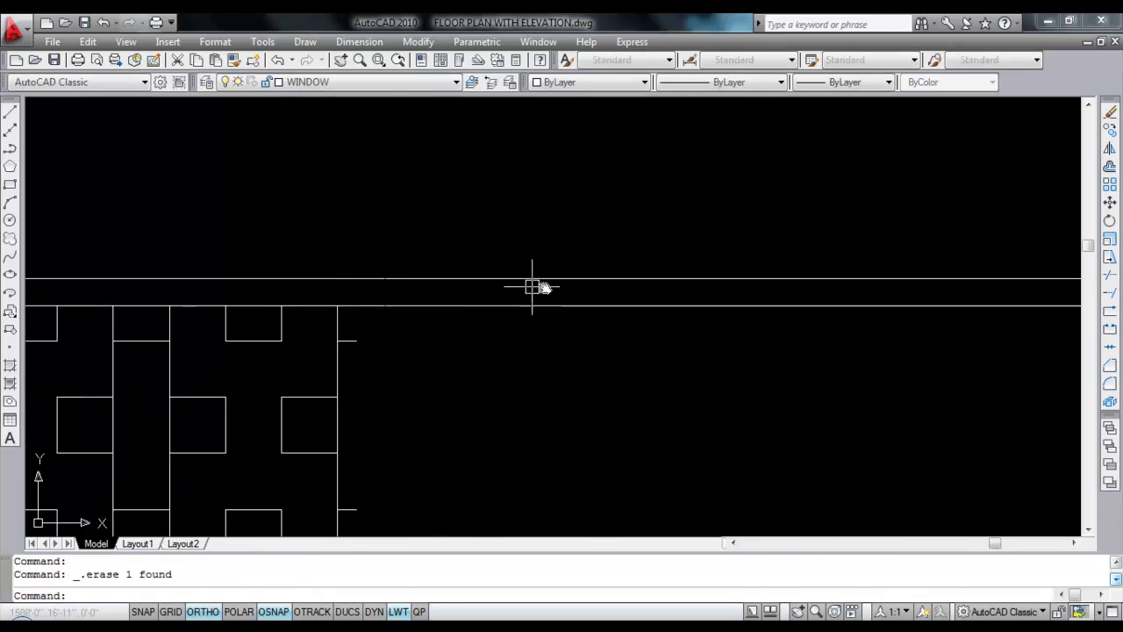
scroll(534, 283, down, 8)
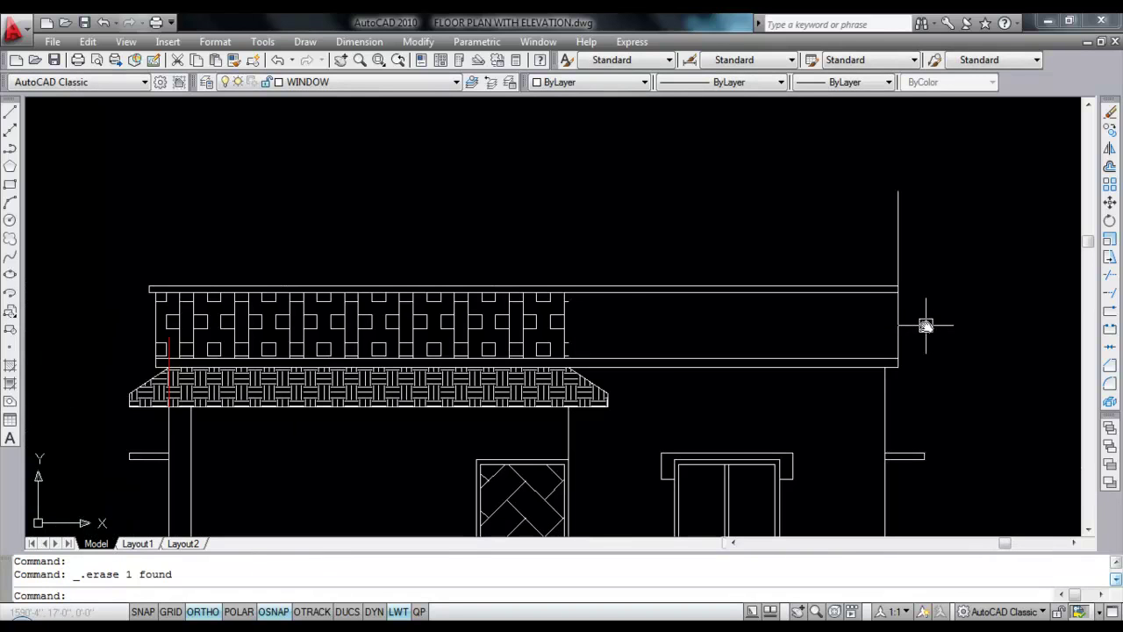
Step: Offset the vertical line at the roof slab's end 3" outward
key(Return)
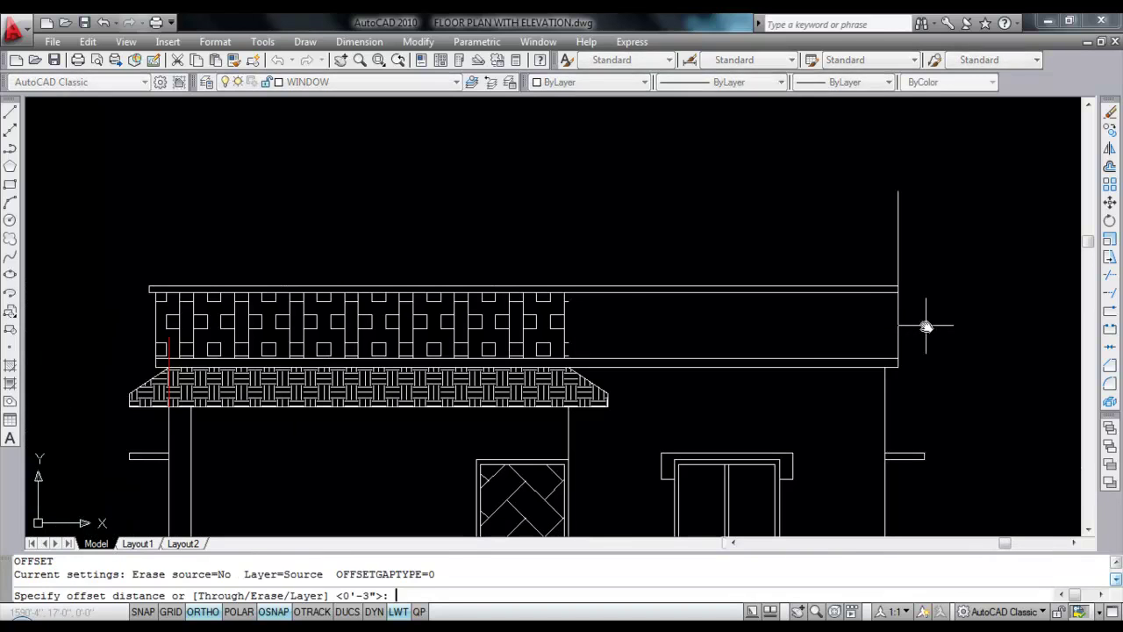
key(Return)
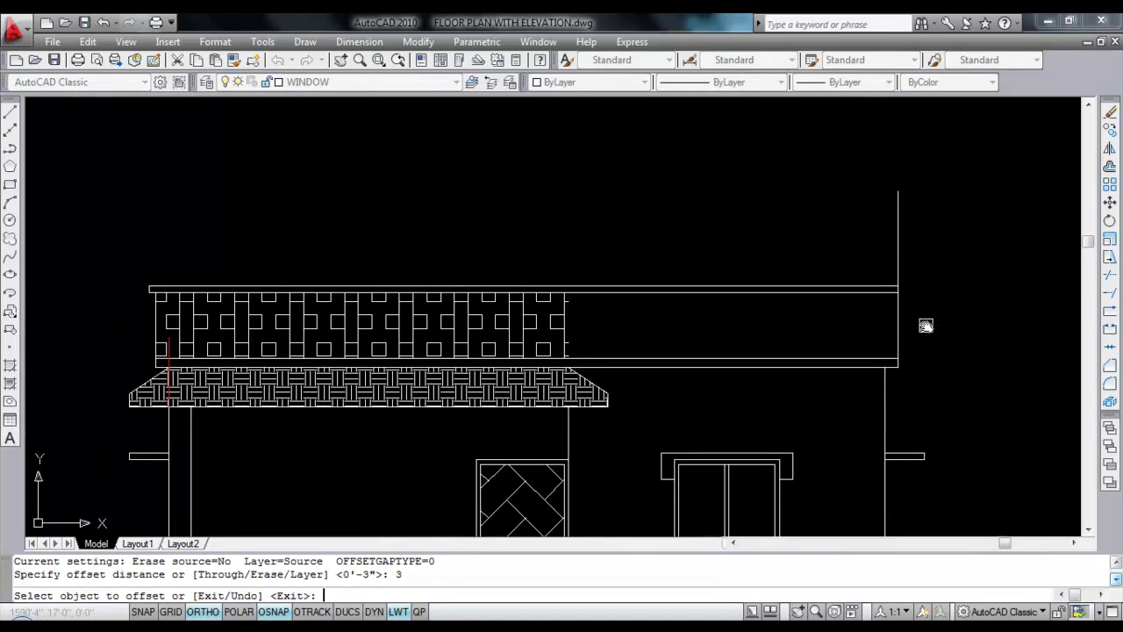
click(896, 254)
click(945, 261)
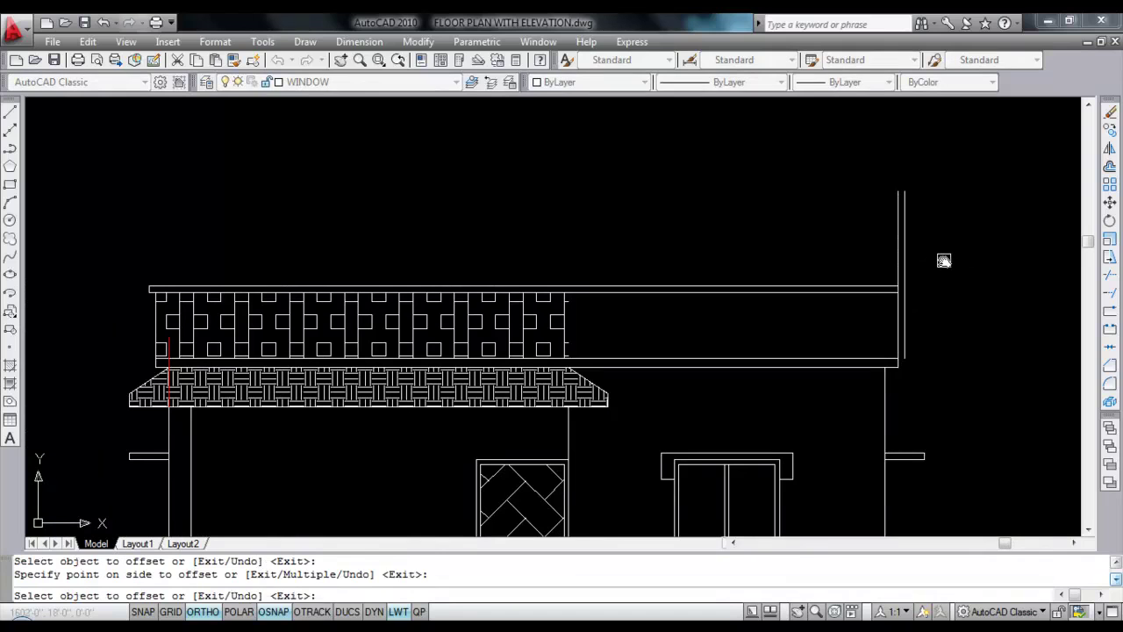
key(Escape)
Step: Extend the top parapet's two coping lines to the offset vertical line
text(EX)
key(Return)
scroll(939, 260, up, 3)
click(884, 293)
key(Return)
click(805, 260)
click(796, 334)
key(Escape)
Step: Trim the two vertical lines at the coping's end so the outer one closes the coping and the inner one closes the parapet
text(TR)
key(Return)
key(Return)
click(884, 318)
click(883, 248)
click(868, 257)
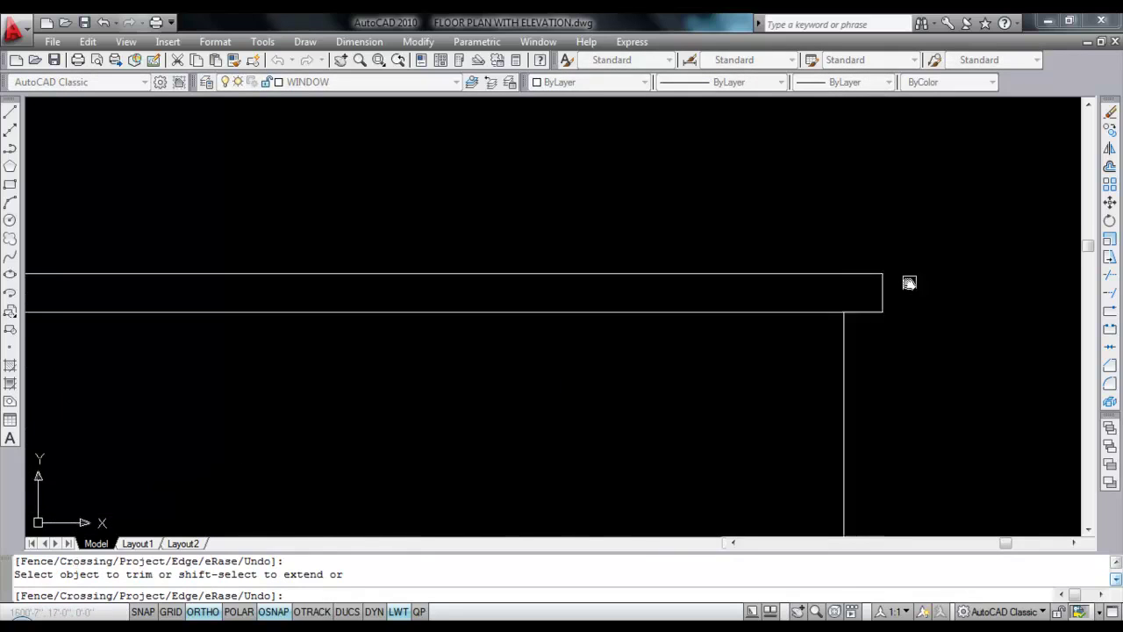
scroll(878, 289, down, 3)
key(Escape)
Step: Erase the top parapet's old hatch and the red guide line at the left column
click(547, 322)
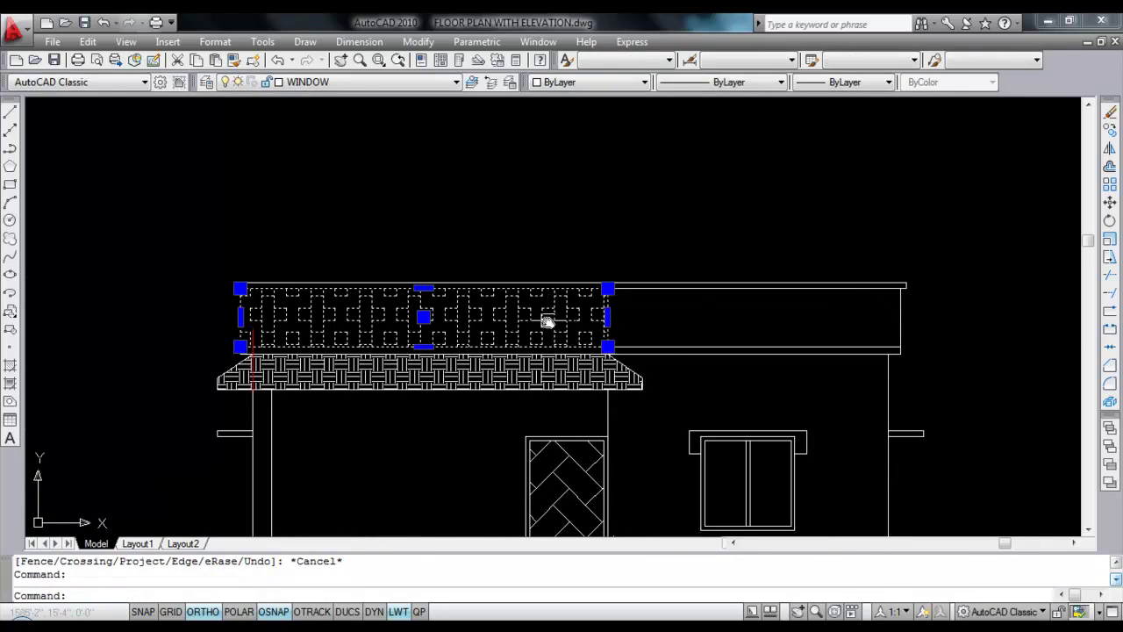
key(Delete)
click(253, 330)
key(Delete)
Step: Hatch the full-width top parapet with the AR-HBONE pattern at scale 25
text(h)
key(Return)
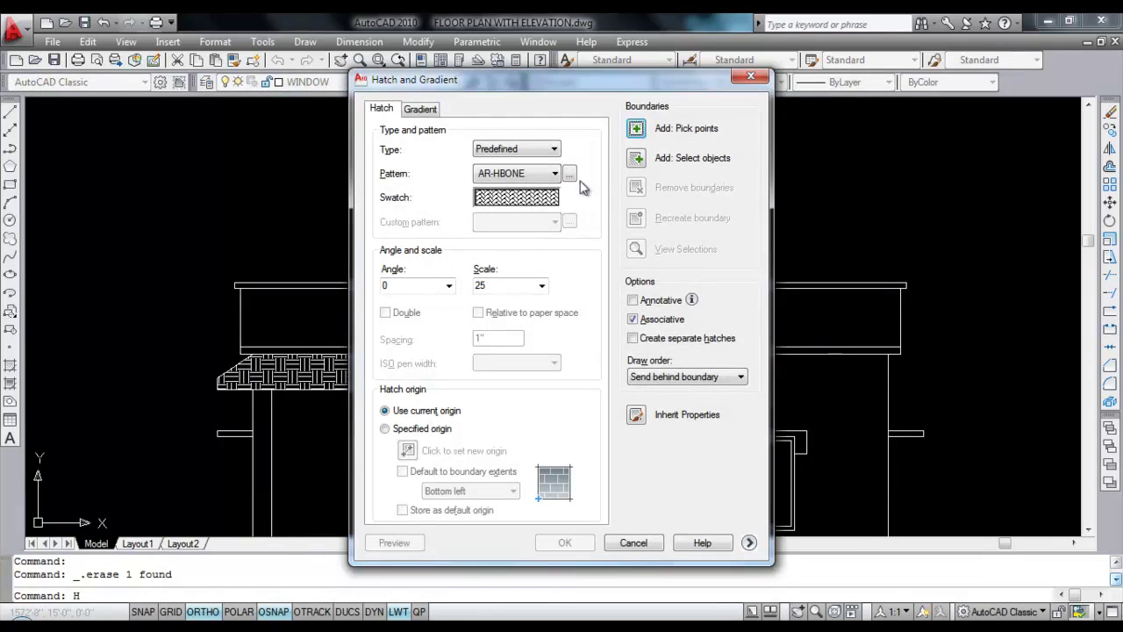
click(636, 129)
click(624, 306)
key(Return)
key(Return)
scroll(694, 288, down, 3)
scroll(586, 281, up, 2)
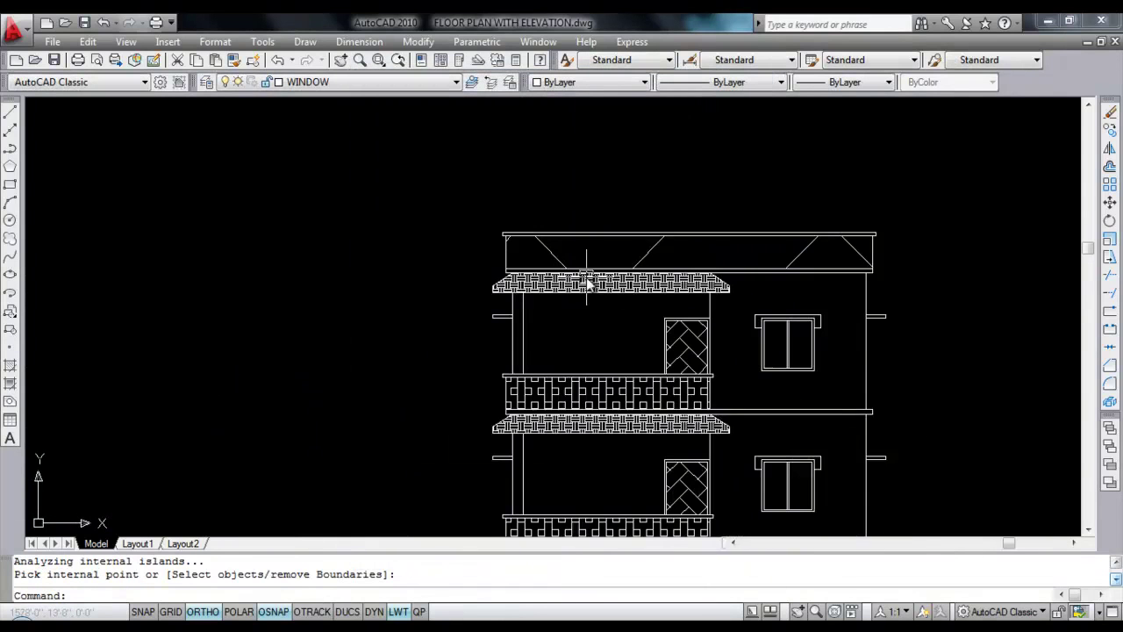
Step: Match the full-width top parapet's hatch to the hatch of the balcony railing below it
click(629, 395)
text(MA)
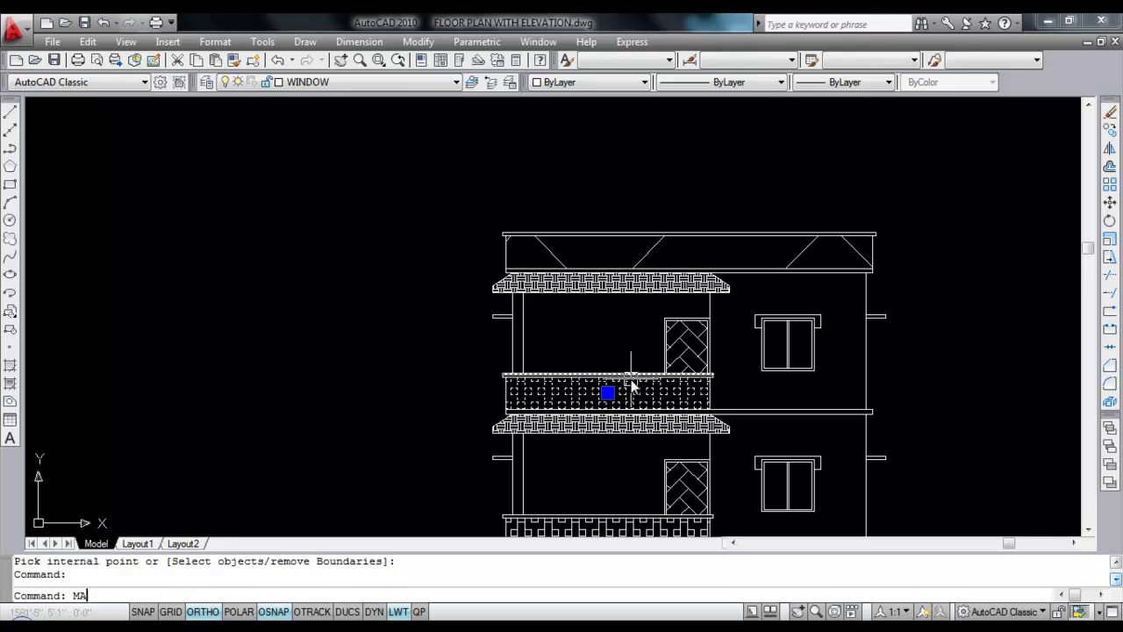
key(Return)
click(647, 259)
key(Escape)
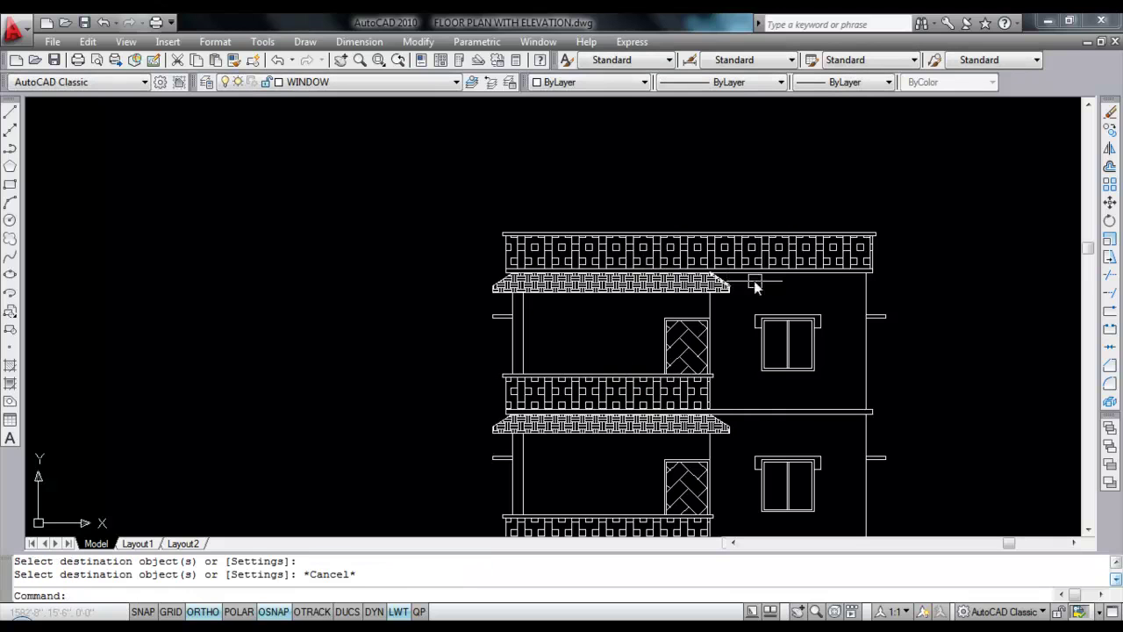
Step: Project vertical construction lines up from the second floor plan's outer balcony corner and the staircase wall's end beside the gate
scroll(786, 301, down, 2)
middle_drag(807, 382, 809, 326)
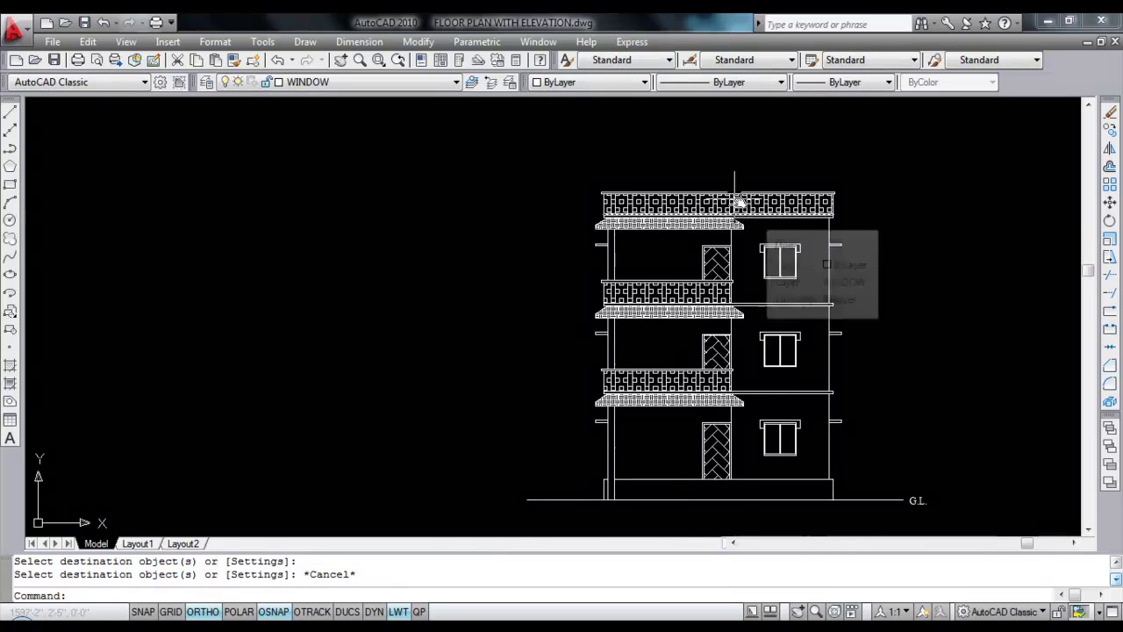
scroll(734, 190, down, 4)
scroll(691, 497, up, 2)
scroll(691, 496, up, 2)
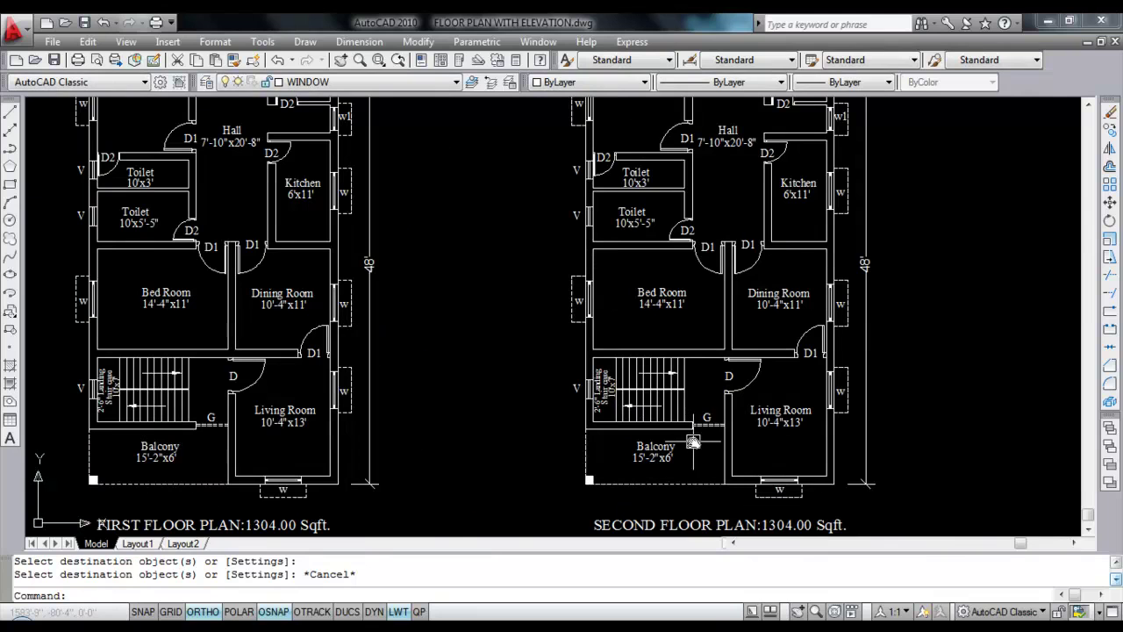
key(Return)
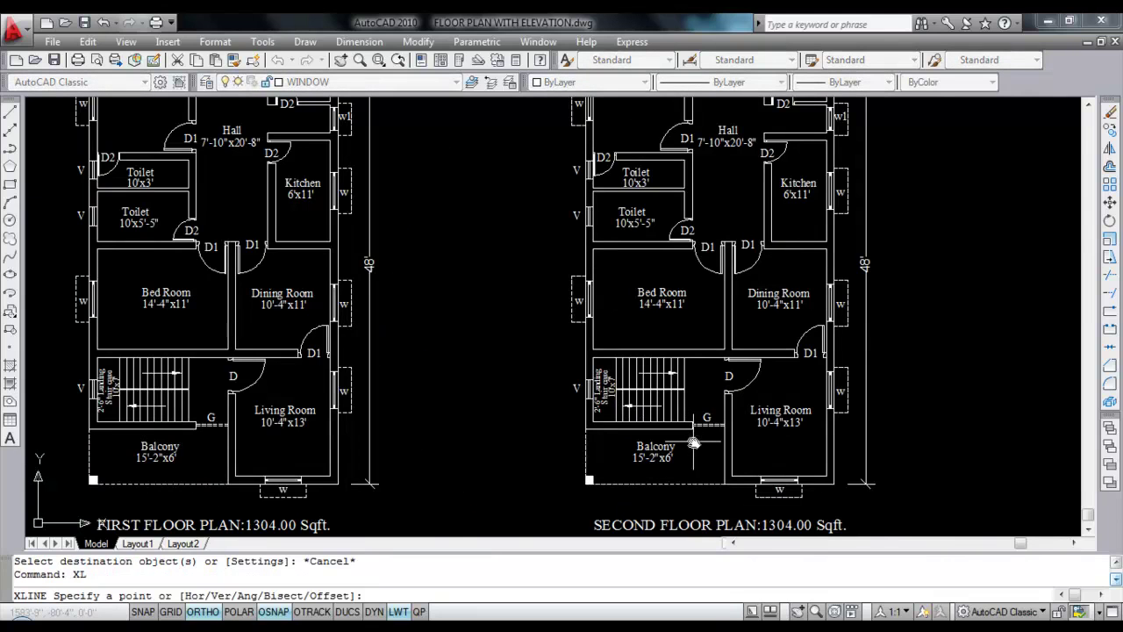
key(Return)
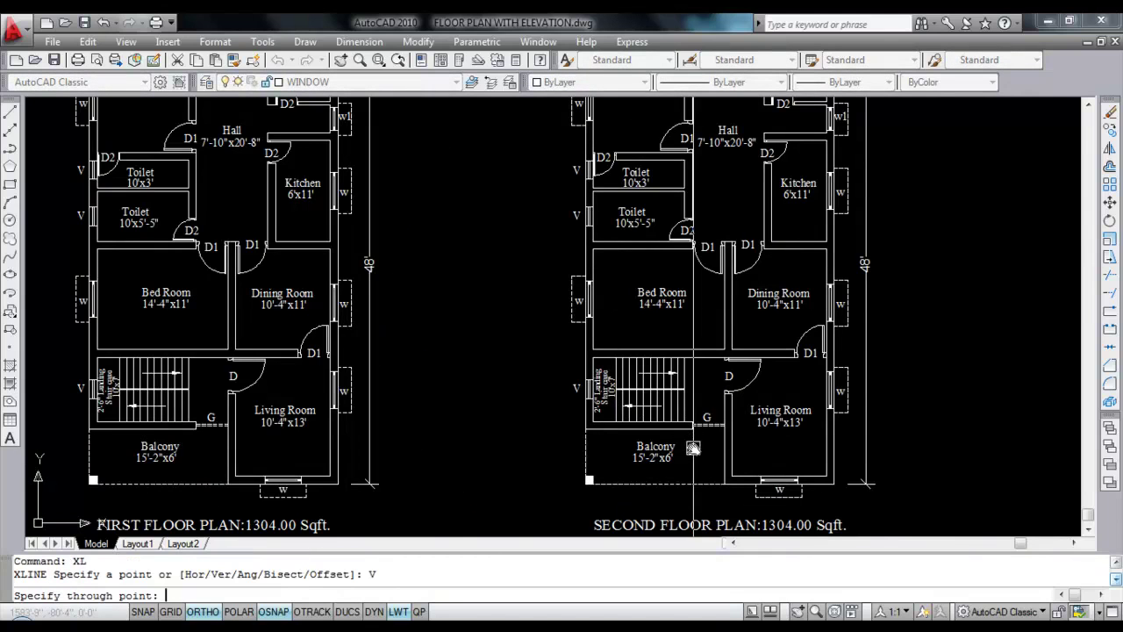
scroll(588, 441, up, 1)
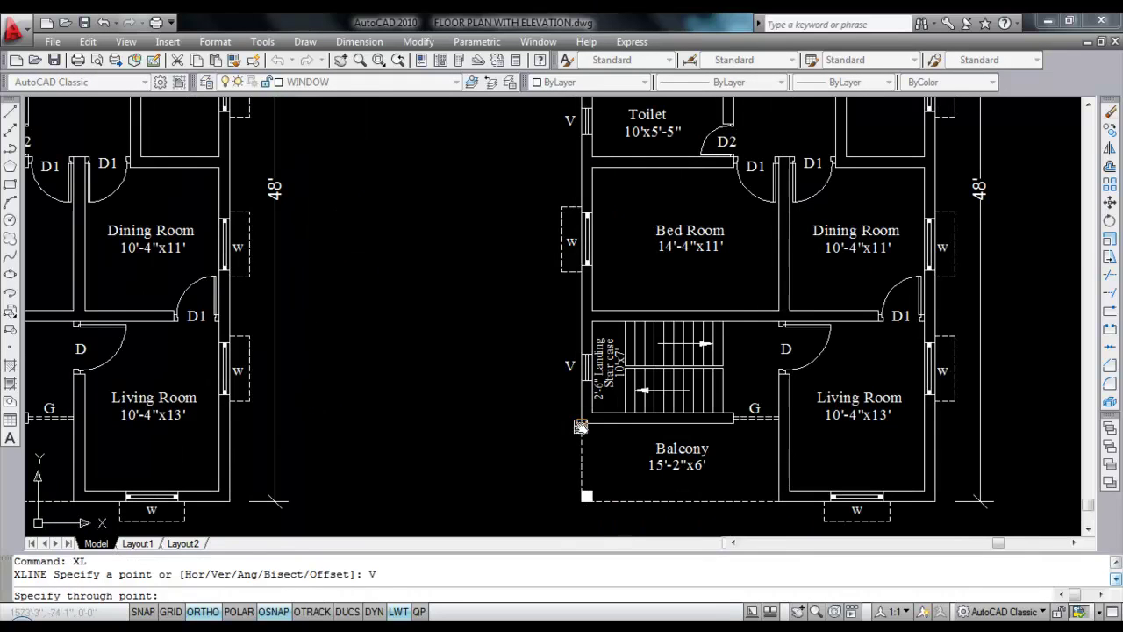
click(582, 490)
click(734, 424)
scroll(626, 471, down, 5)
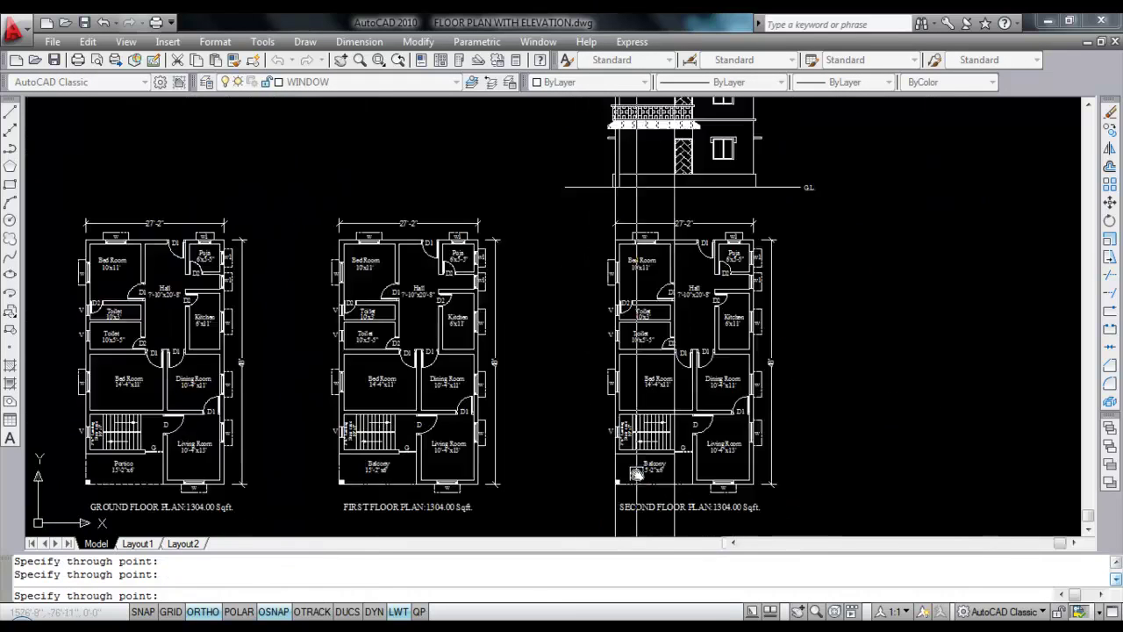
middle_drag(667, 281, 667, 382)
scroll(654, 272, up, 4)
scroll(654, 272, up, 3)
key(Escape)
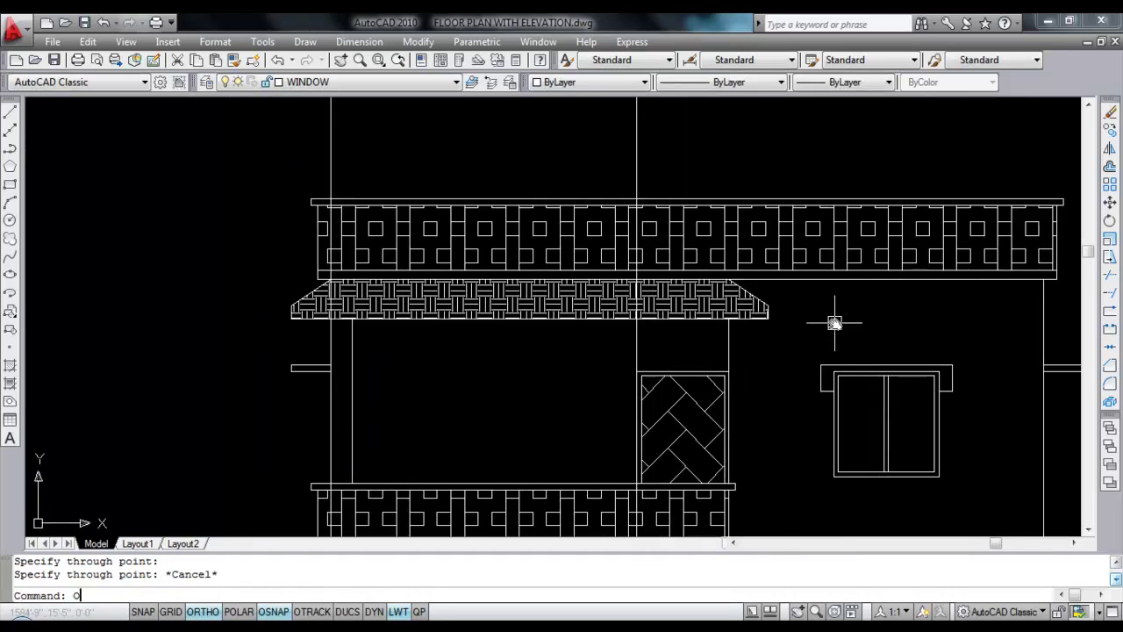
Step: Offset the line at the base of the top parapet's hatch 7' upward
text(O)
key(Return)
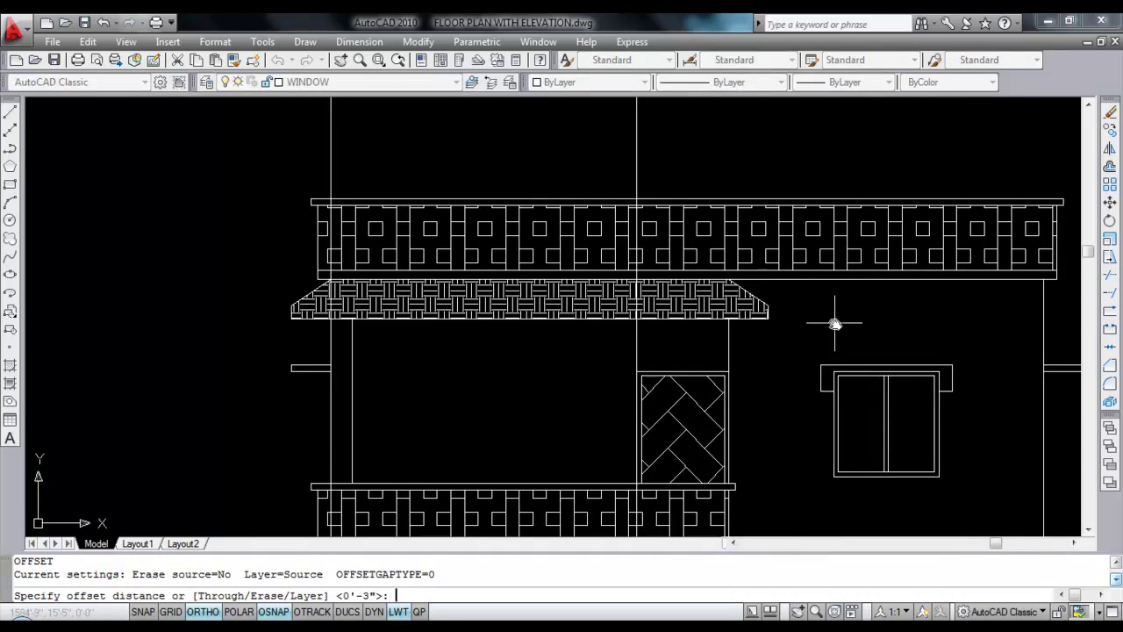
text(7')
key(Return)
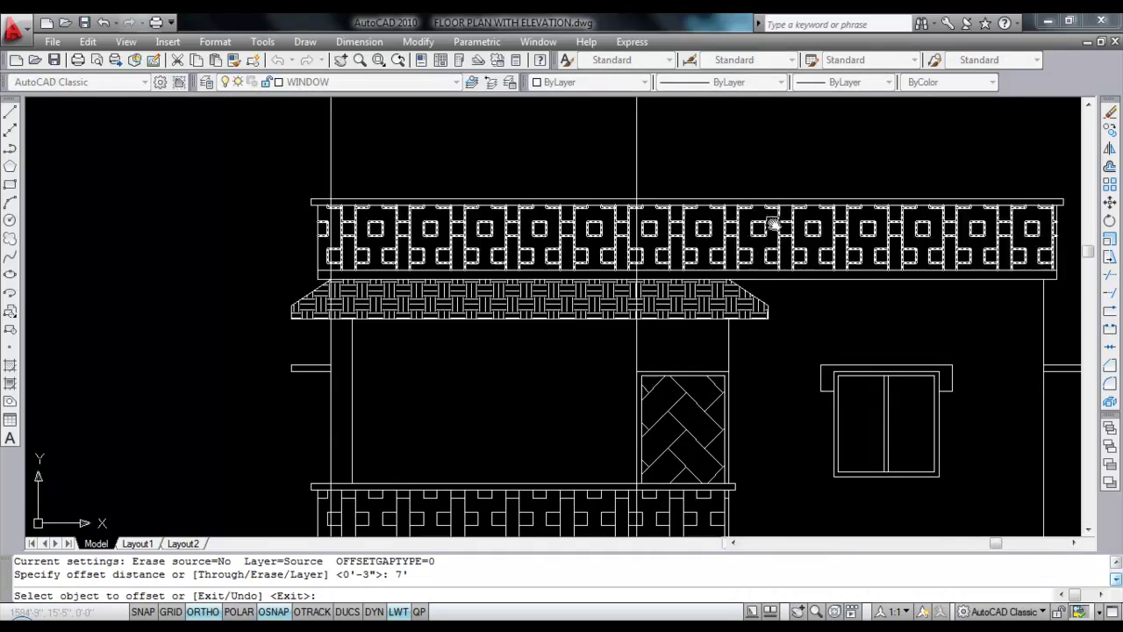
scroll(744, 293, up, 2)
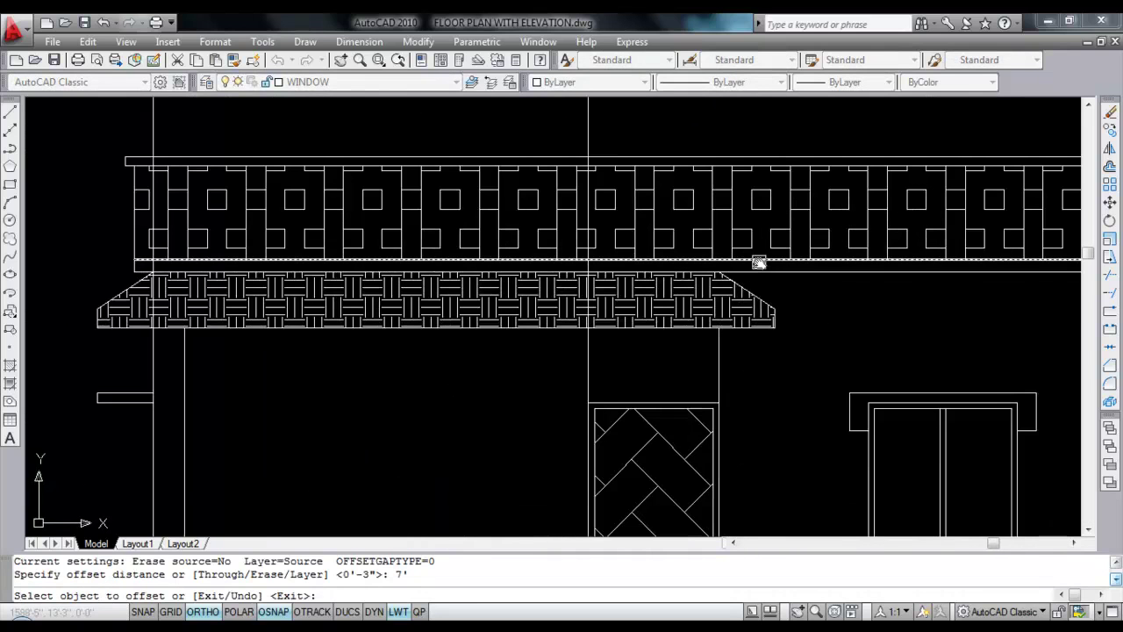
click(756, 260)
scroll(775, 308, down, 4)
click(775, 181)
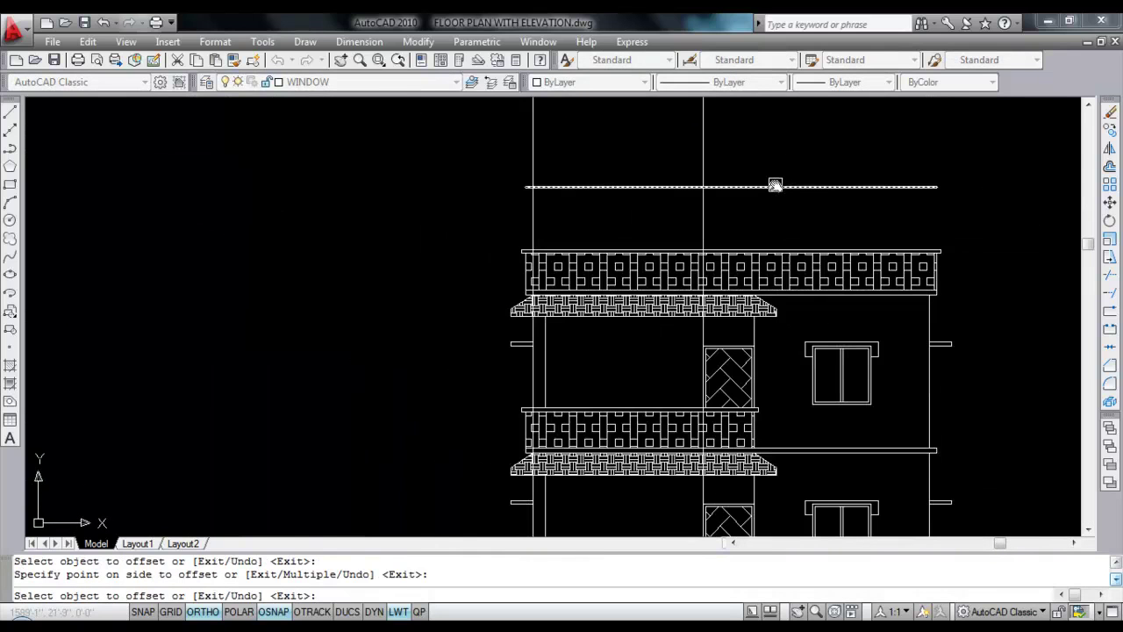
key(Escape)
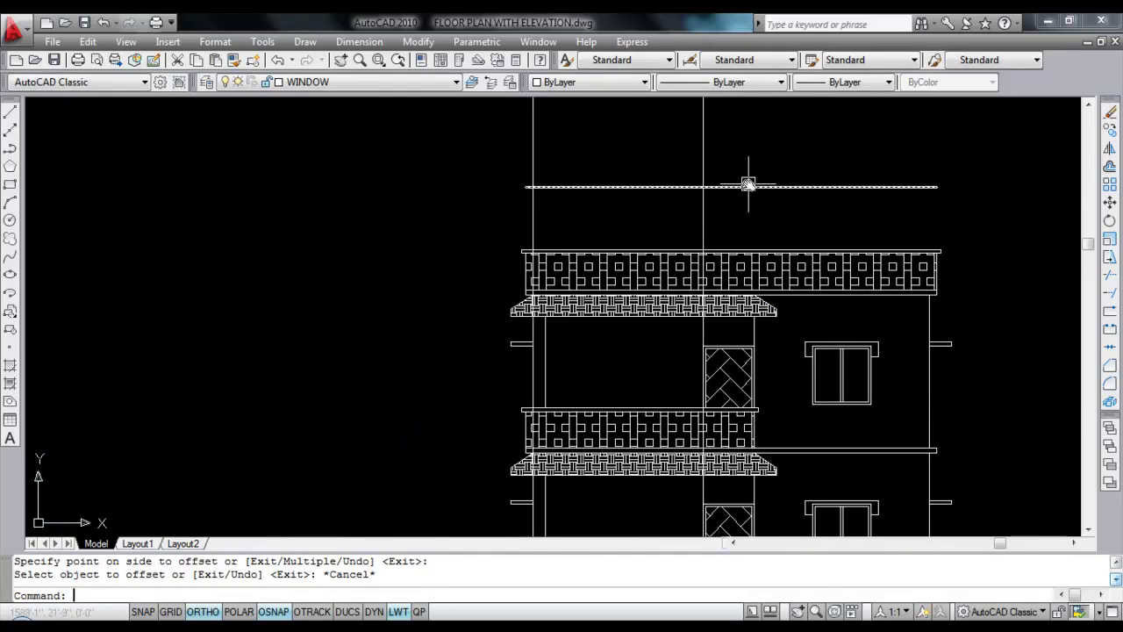
Step: Offset the new horizontal line above the parapet 4" upward to form the staircase room's roof slab
text(o)
key(Return)
text(4)
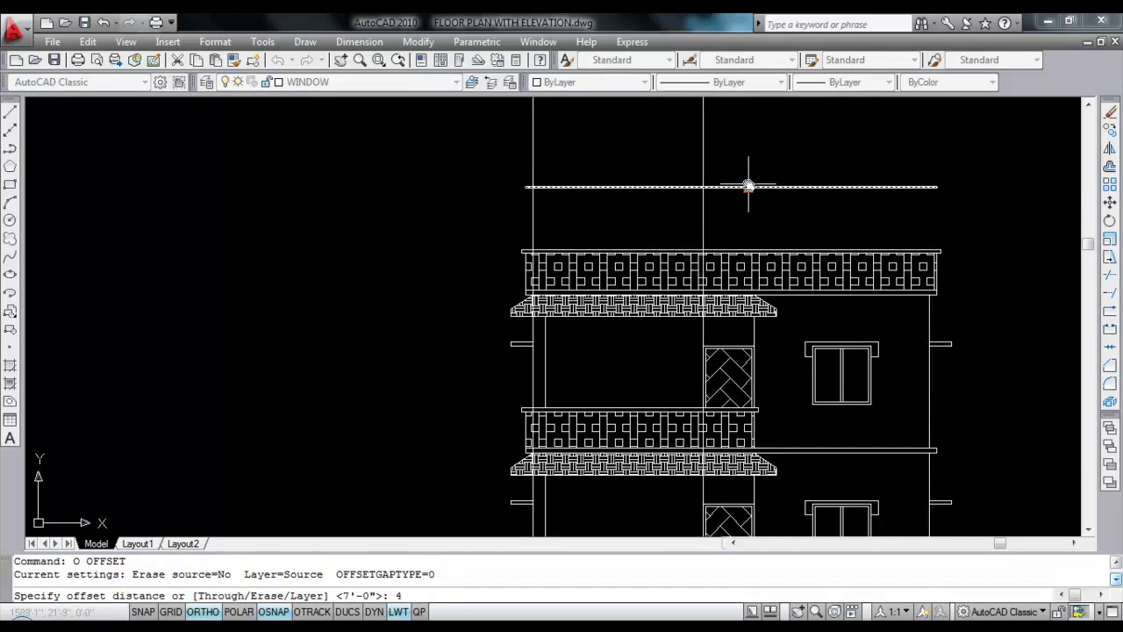
key(Return)
click(736, 187)
click(737, 141)
key(Escape)
Step: Offset the staircase room's two vertical construction lines 6" outward for the slab overhangs
text(o)
key(Return)
text(6)
key(Return)
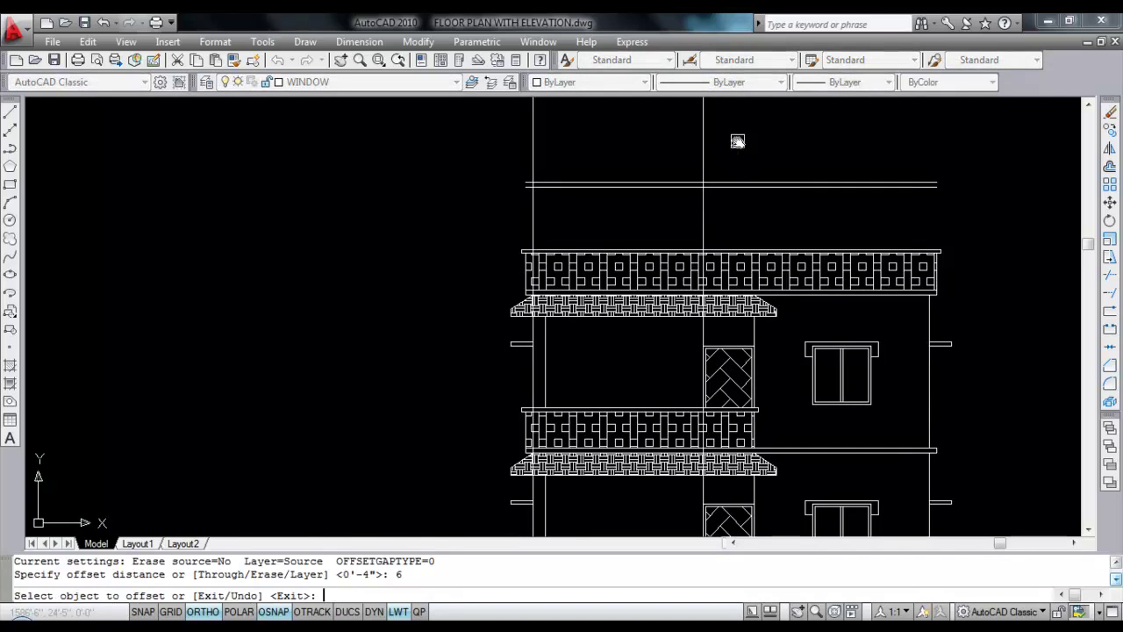
click(711, 201)
click(760, 205)
click(533, 203)
click(474, 204)
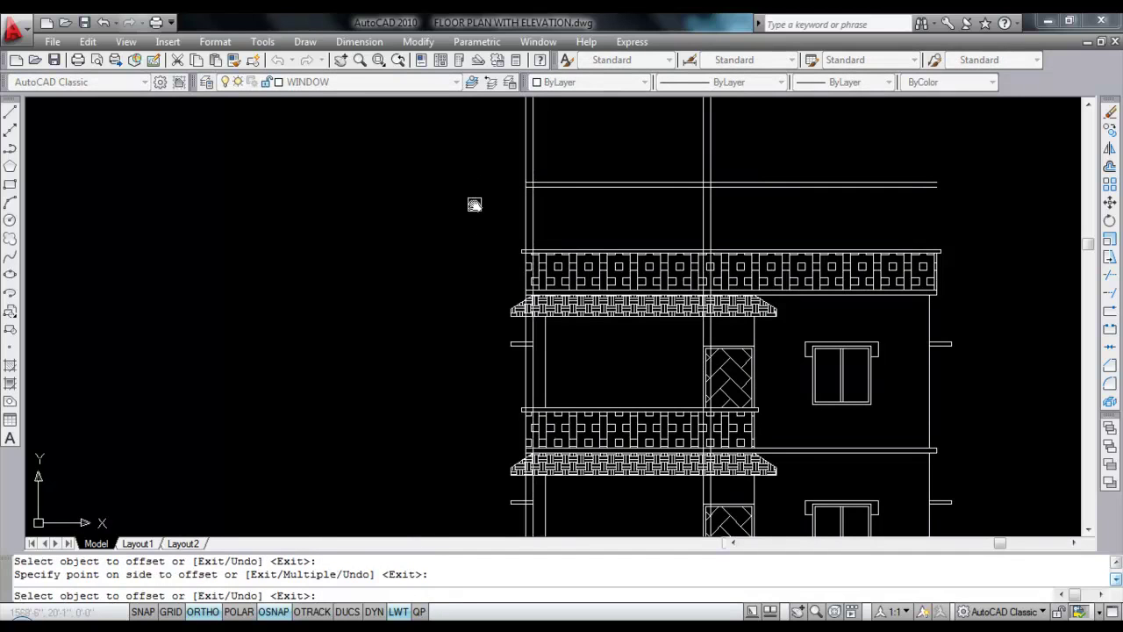
key(Escape)
Step: Erase the left offset construction line and draw a short line closing the roof slab's left end
scroll(512, 171, up, 3)
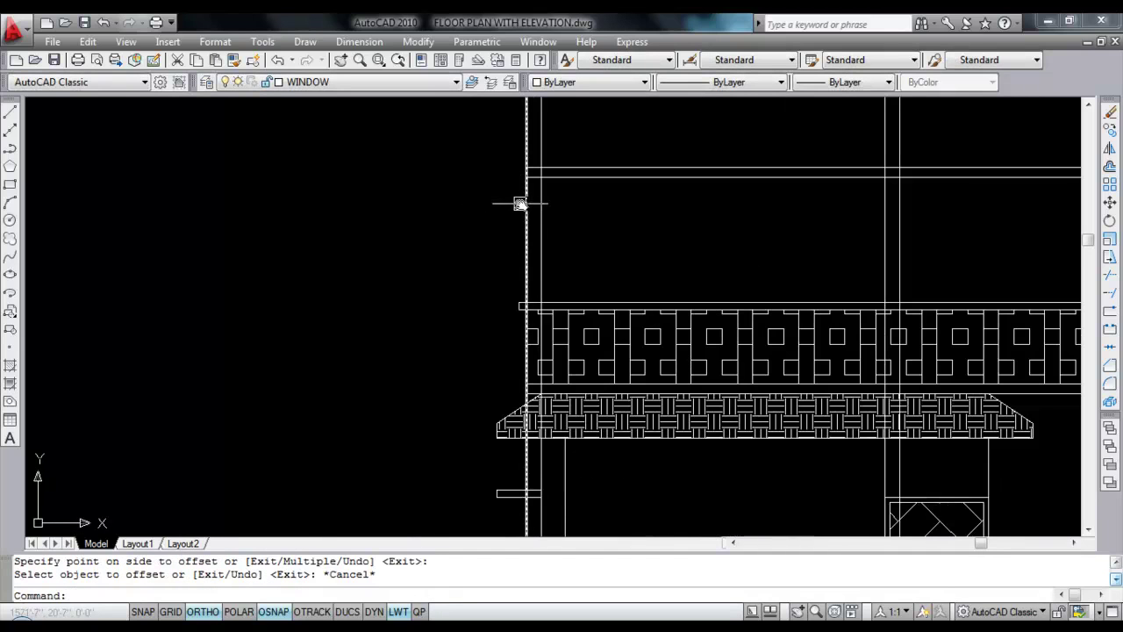
key(Return)
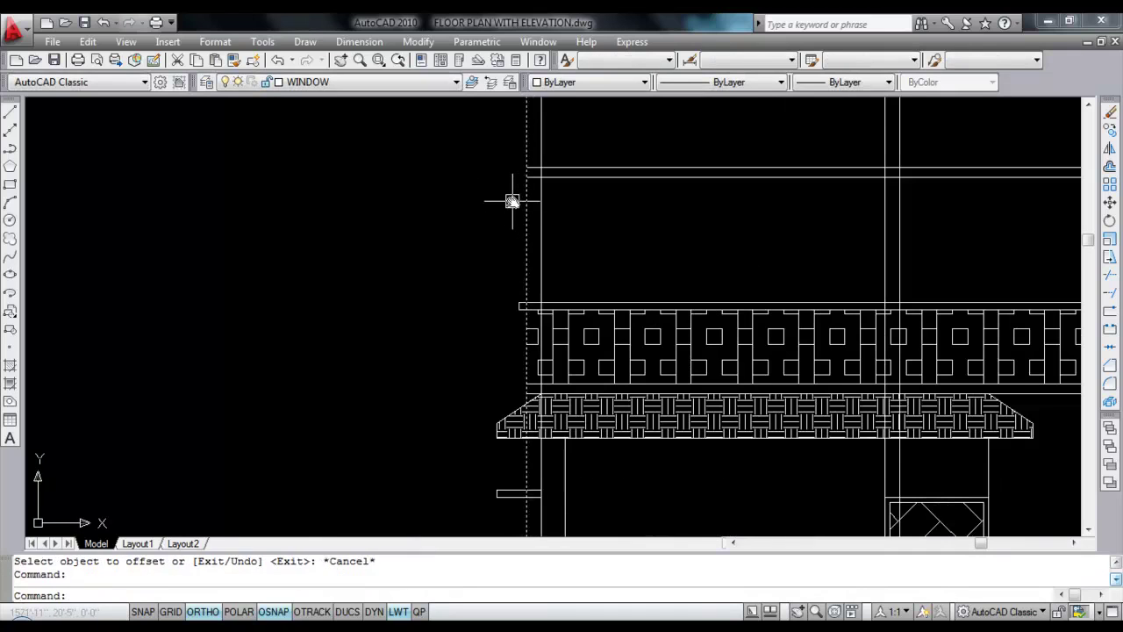
key(Delete)
text(l)
key(Return)
click(525, 177)
click(524, 178)
key(Escape)
scroll(523, 184, down, 2)
Step: Trim the roof slab's two lines back to the right offset construction line
text(tr)
key(Return)
key(Return)
scroll(737, 195, up, 2)
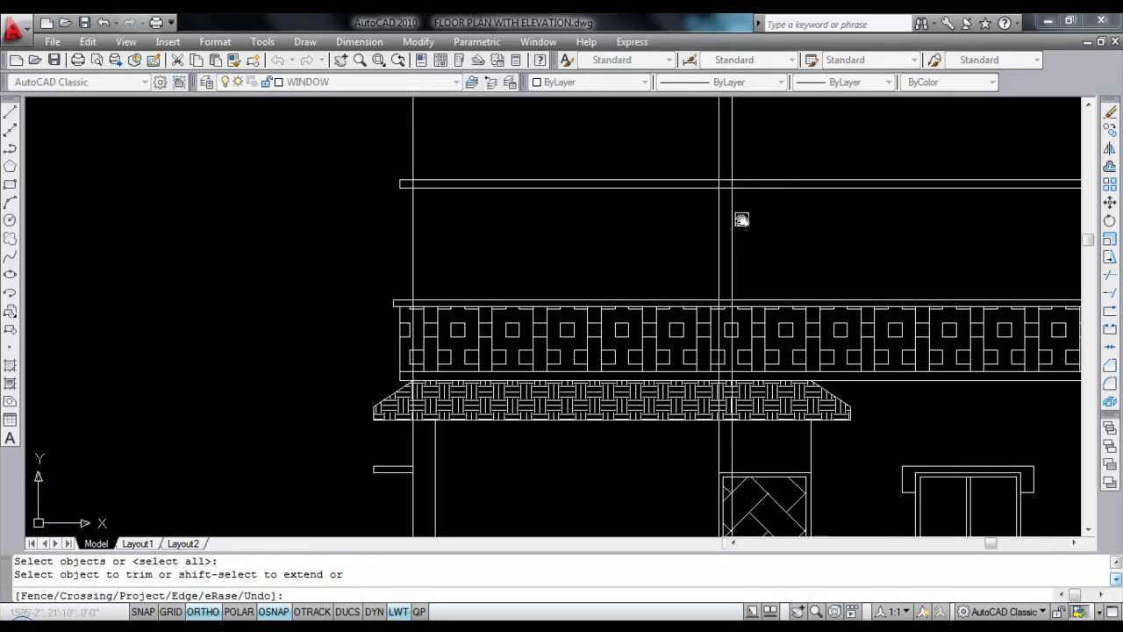
key(Escape)
key(Return)
click(734, 202)
key(Return)
click(792, 218)
click(742, 165)
click(732, 168)
key(Escape)
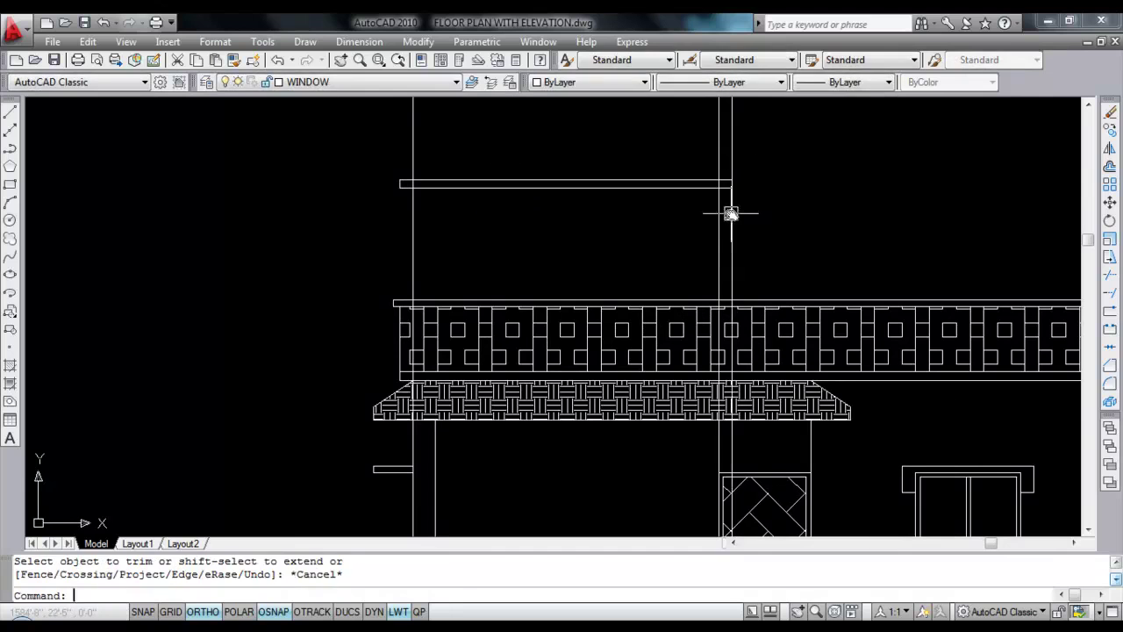
Step: Trim the right offset line to the slab's thickness and erase its leftover piece over the parapet
text(tr)
key(Return)
key(Return)
click(731, 168)
click(732, 215)
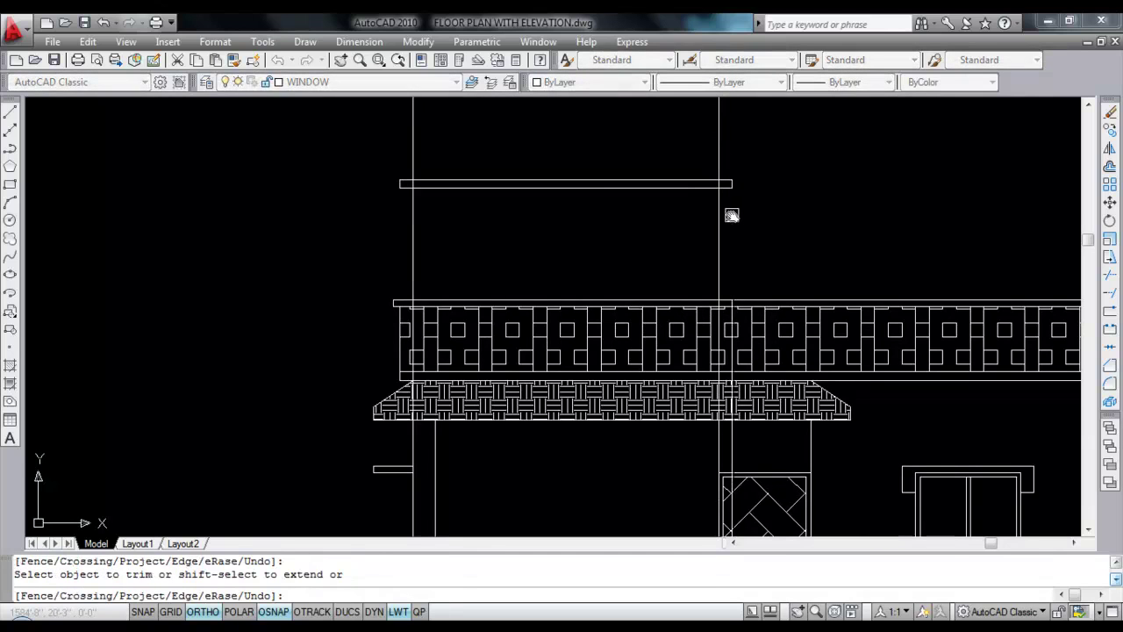
key(Escape)
scroll(732, 338, up, 3)
click(732, 284)
key(Delete)
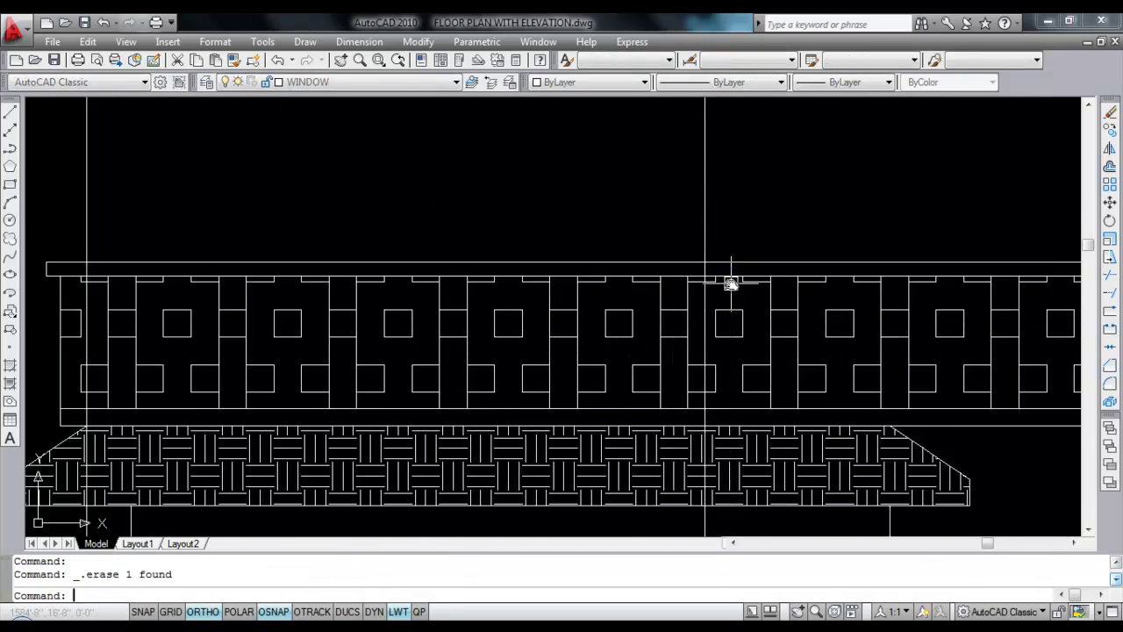
Step: Trim the parts of the staircase room's two wall lines that rise above the underside of its roof slab
scroll(731, 283, down, 4)
text(Tr)
key(Return)
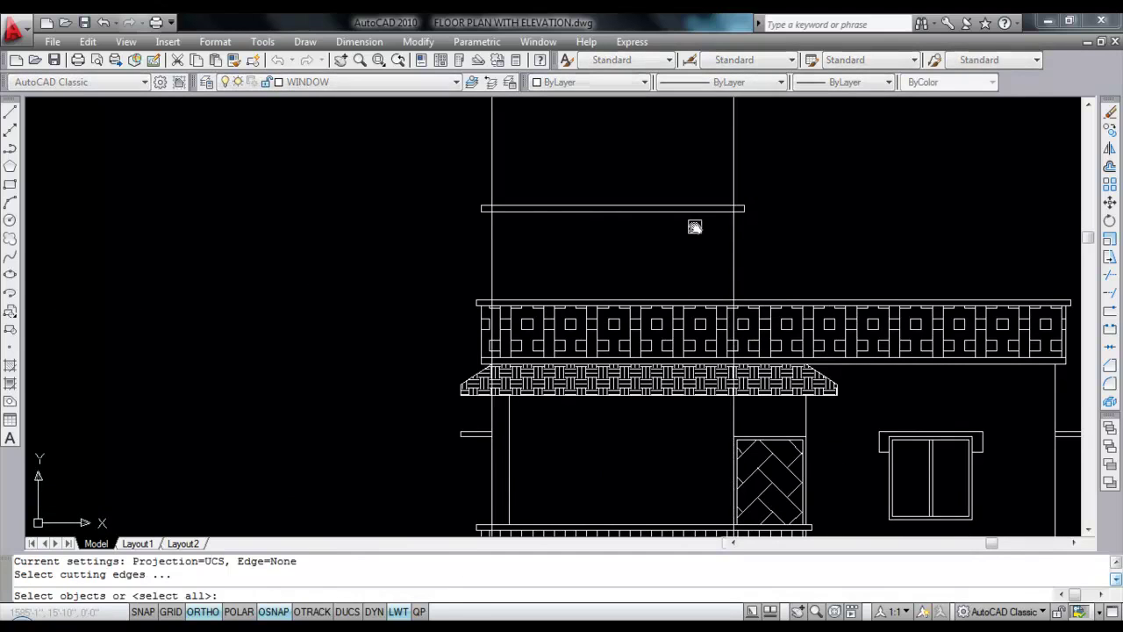
click(696, 211)
key(Return)
click(768, 172)
click(527, 166)
key(Escape)
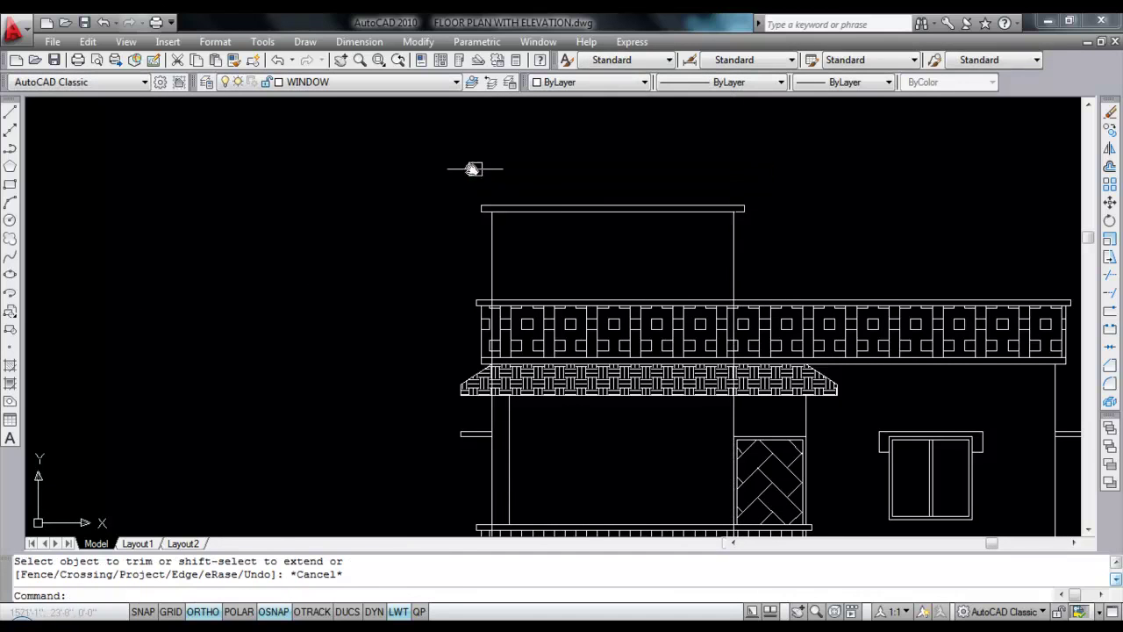
Step: Trim both staircase room wall lines below the top of the parapet coping
scroll(552, 193, down, 2)
scroll(636, 260, up, 3)
text(T)
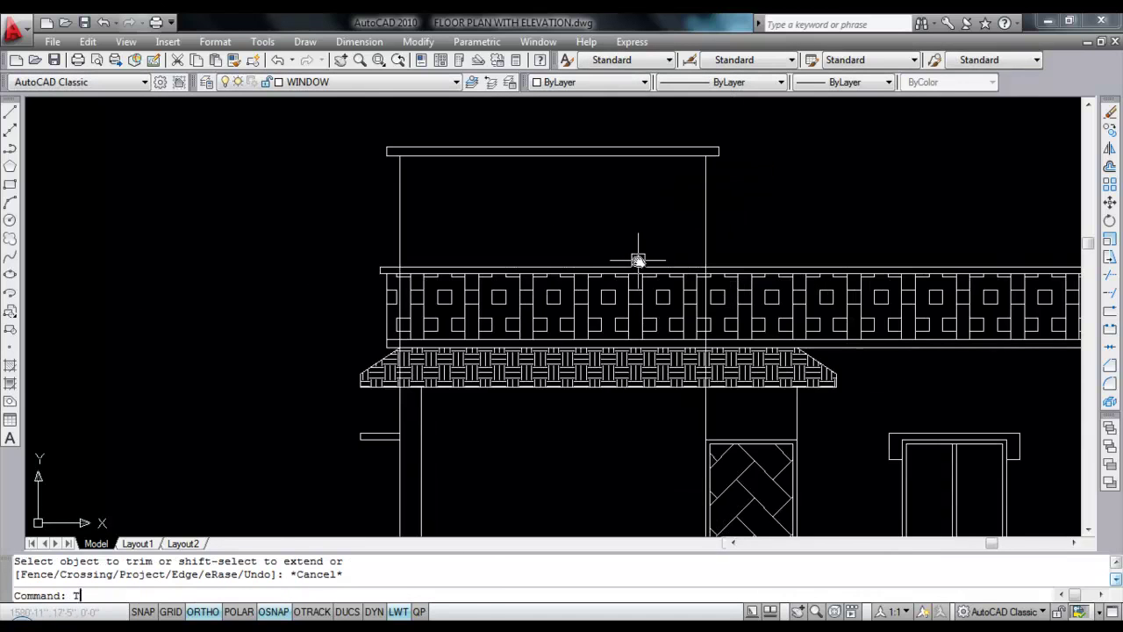
text(r)
key(Return)
scroll(696, 265, up, 3)
click(700, 254)
key(Return)
scroll(718, 259, up, 1)
click(719, 262)
scroll(719, 262, down, 2)
scroll(349, 258, up, 2)
scroll(353, 260, up, 2)
click(354, 261)
scroll(476, 288, down, 6)
key(Escape)
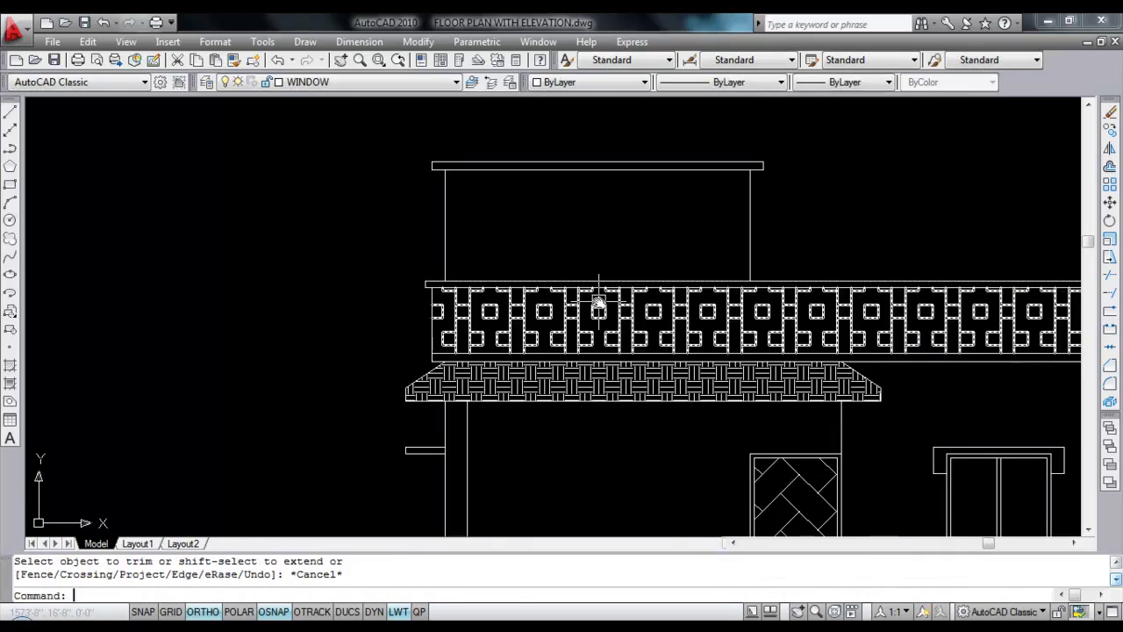
Step: Save the drawing with the completed staircase room on the roof
scroll(566, 222, down, 4)
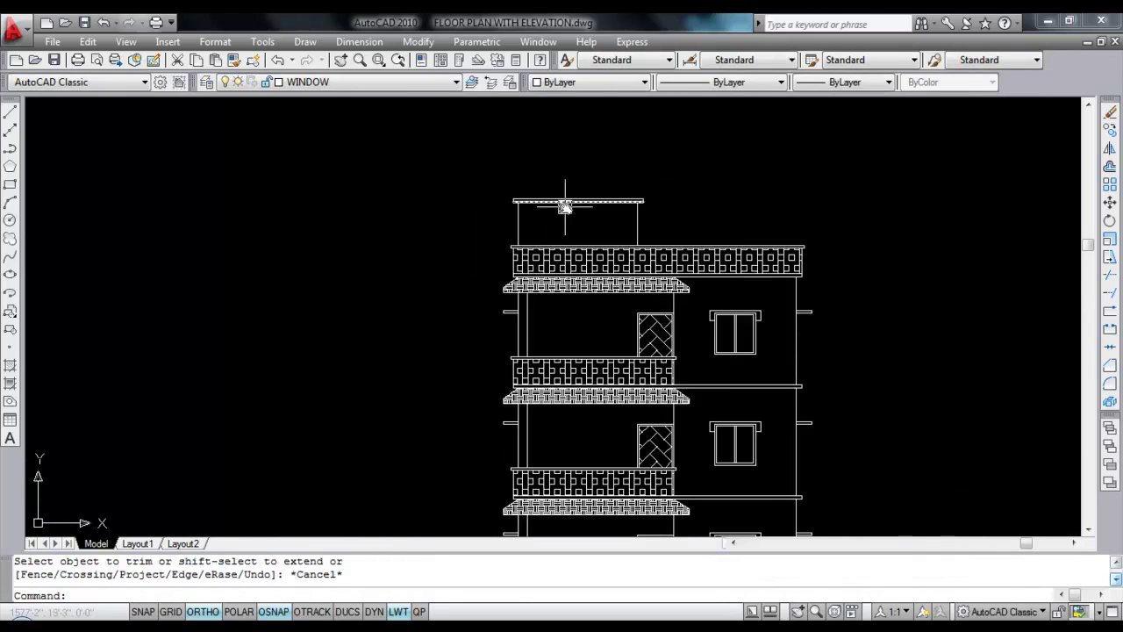
scroll(570, 197, down, 2)
middle_drag(650, 356, 646, 297)
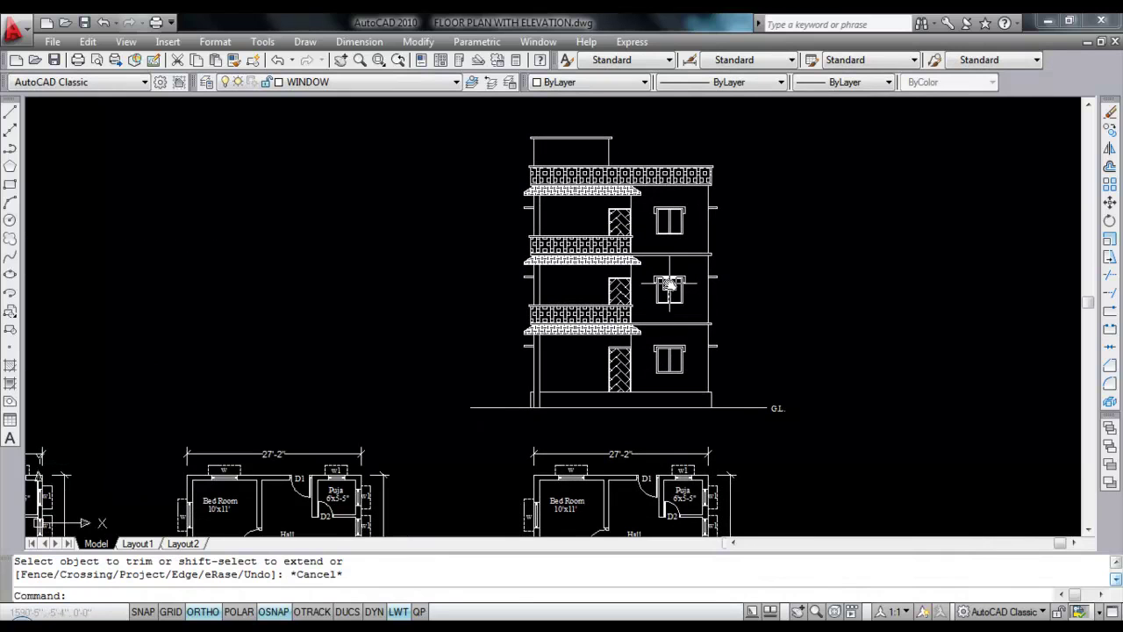
key(ctrl+s)
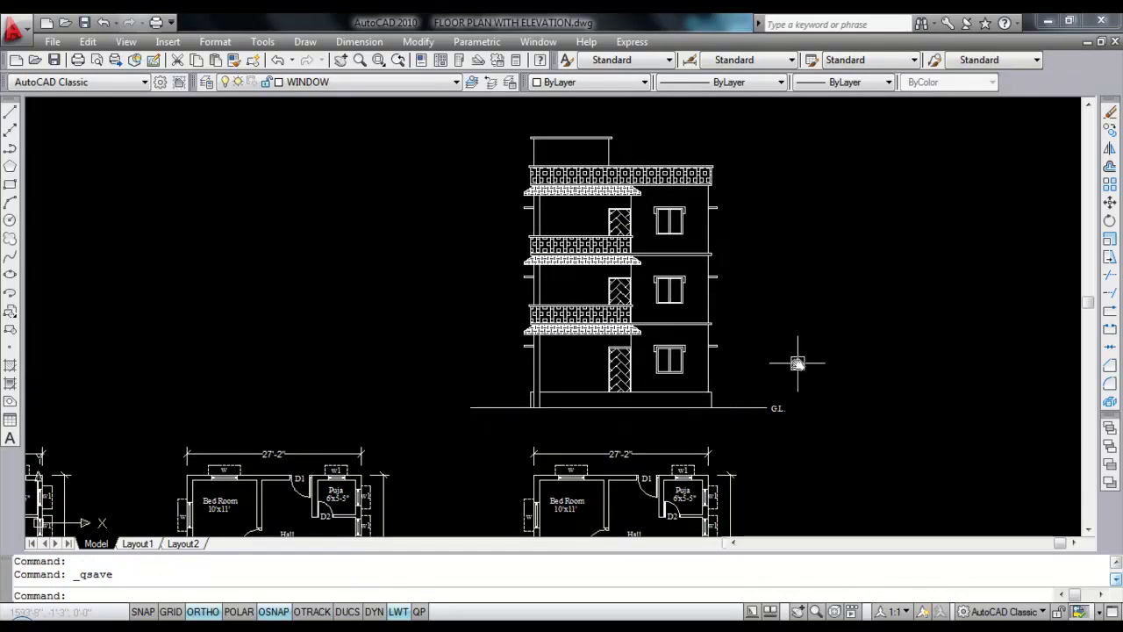
Step: Copy the "Hall" label from the second floor plan to just below the elevation's ground line
middle_drag(777, 394, 764, 308)
scroll(760, 308, down, 3)
scroll(739, 208, up, 2)
scroll(740, 208, up, 1)
middle_drag(690, 225, 692, 295)
scroll(726, 308, up, 1)
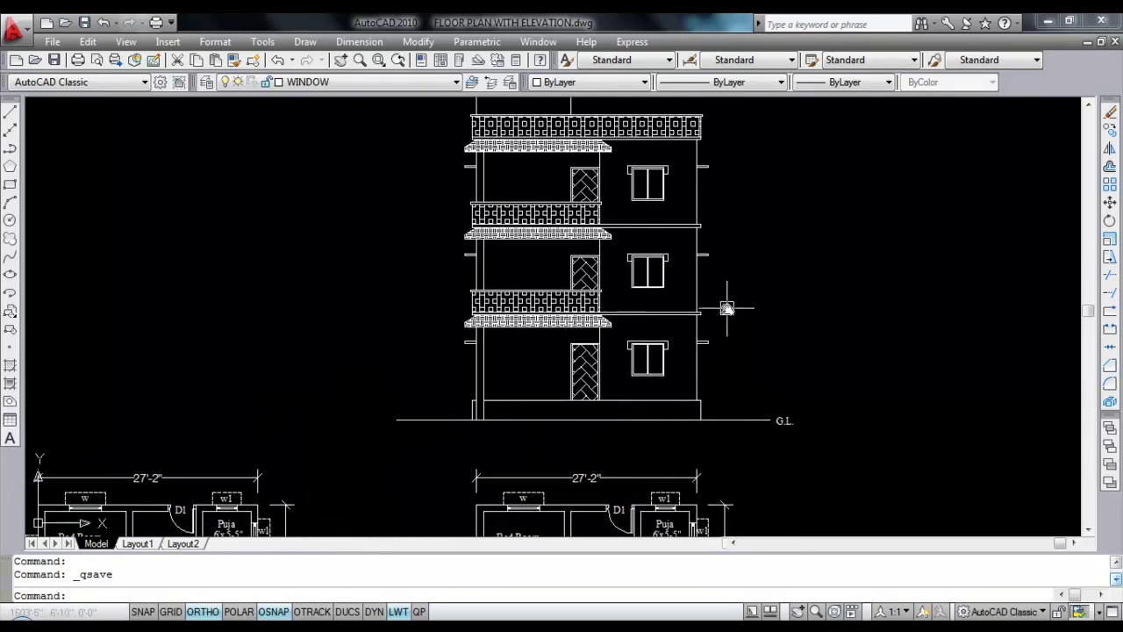
scroll(727, 308, down, 2)
scroll(628, 506, up, 1)
scroll(658, 454, up, 1)
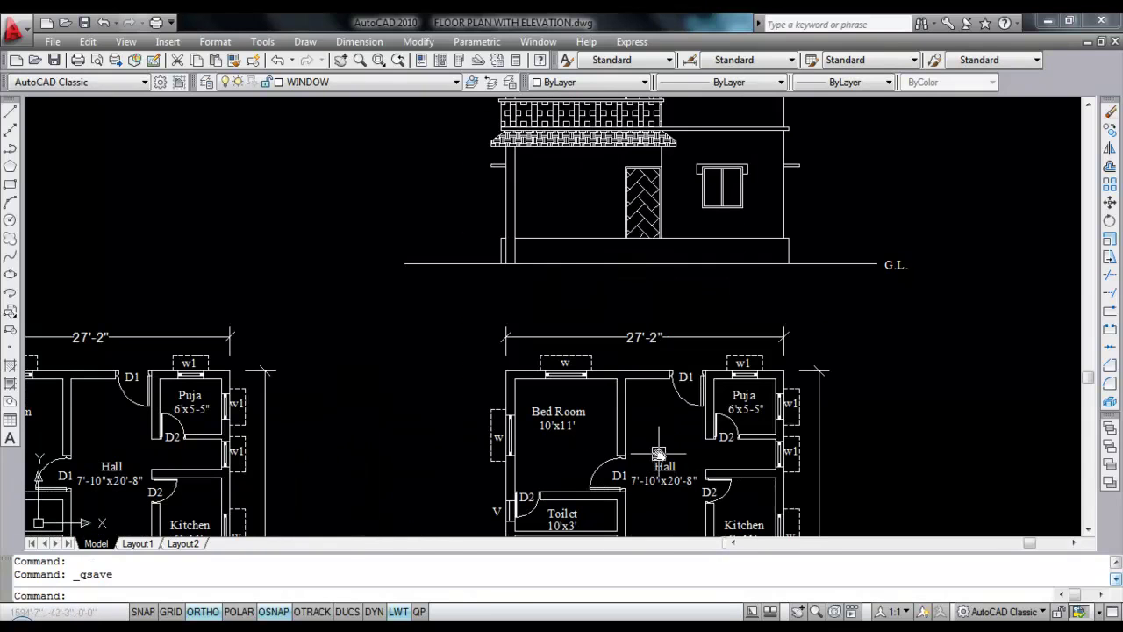
click(658, 454)
click(656, 466)
key(ctrl+c)
key(ctrl+v)
scroll(617, 284, up, 2)
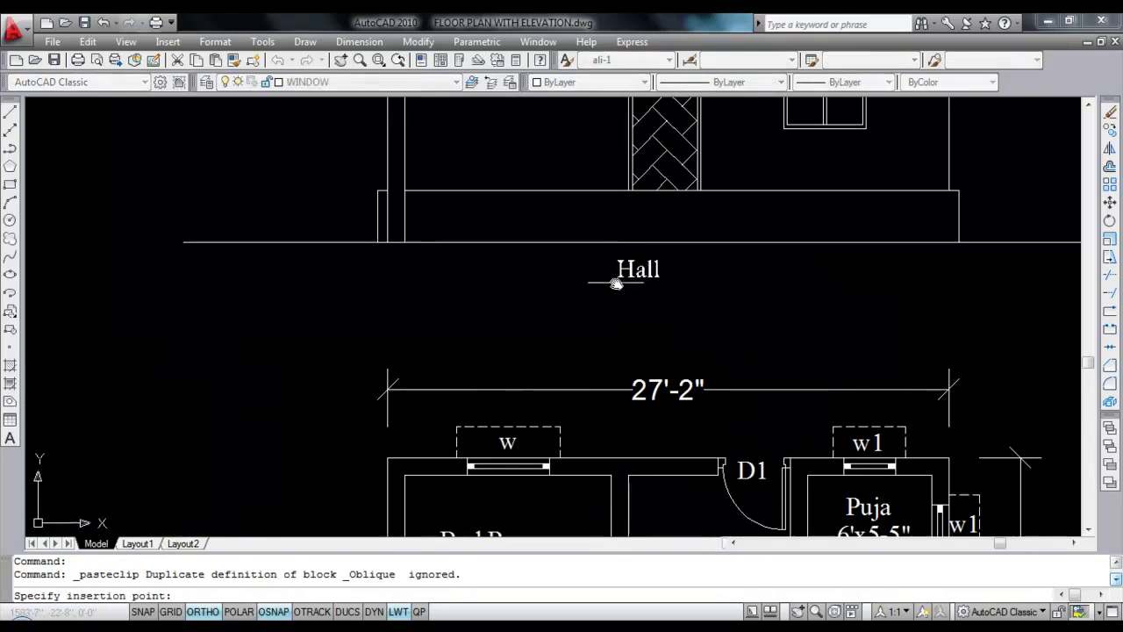
click(610, 302)
Step: Change the copied label's text to "FRONT ELEVATION"
double_click(629, 287)
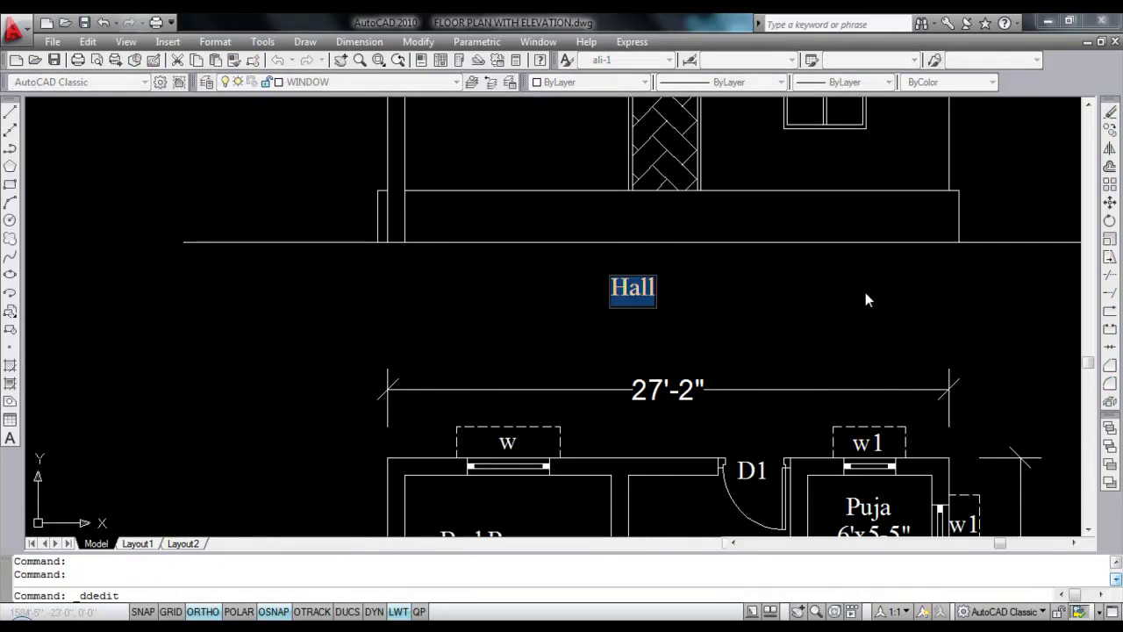
text(FRONT )
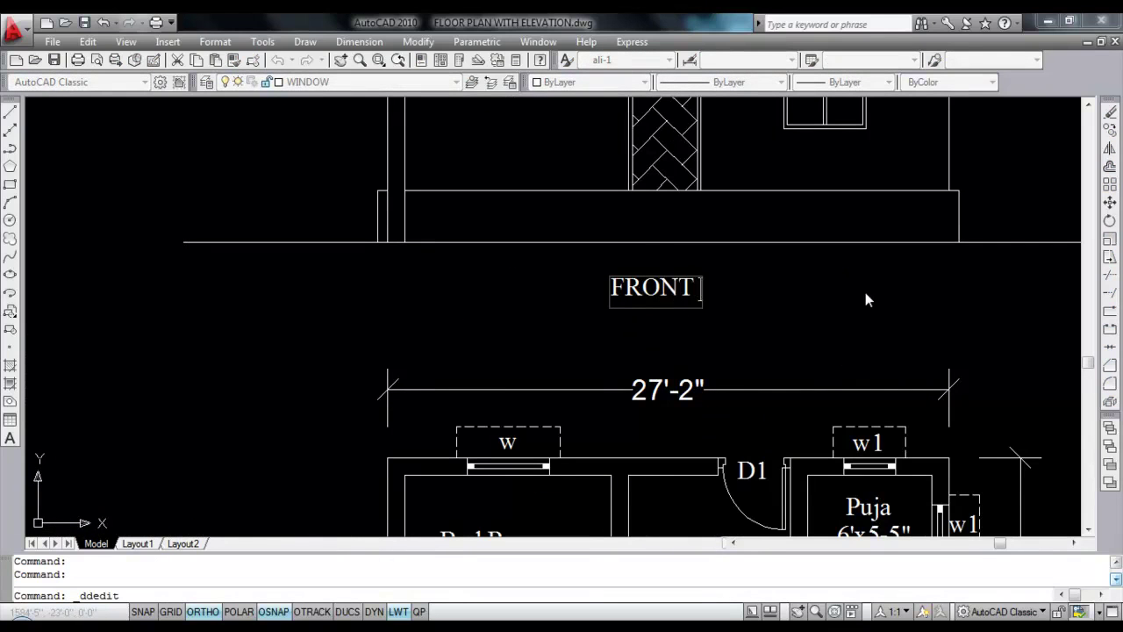
text(ELE)
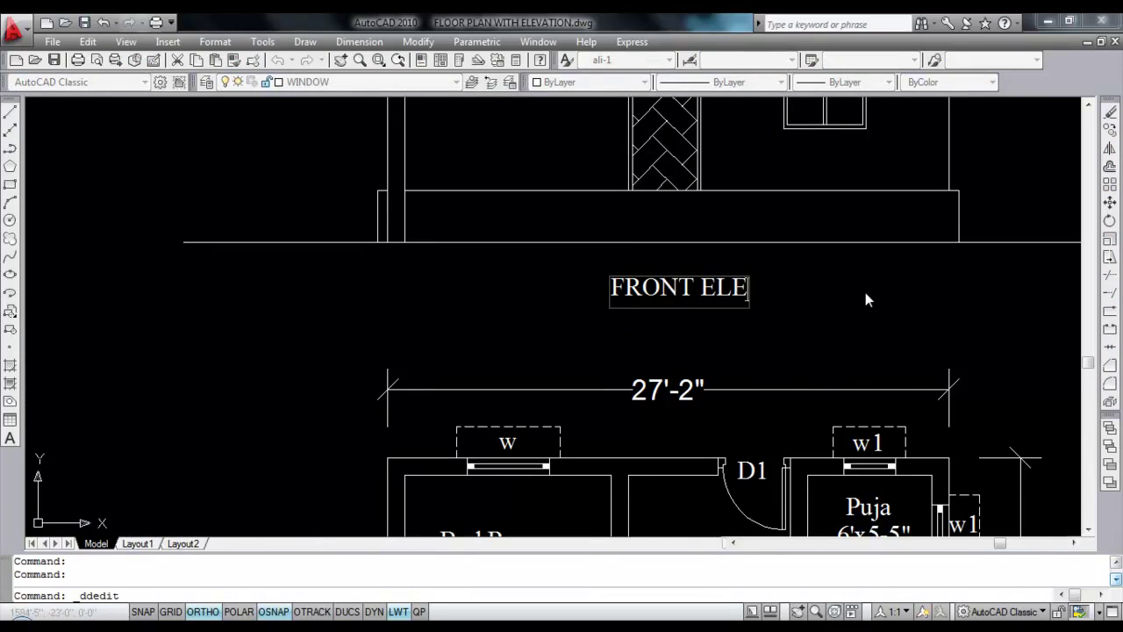
text(VATION)
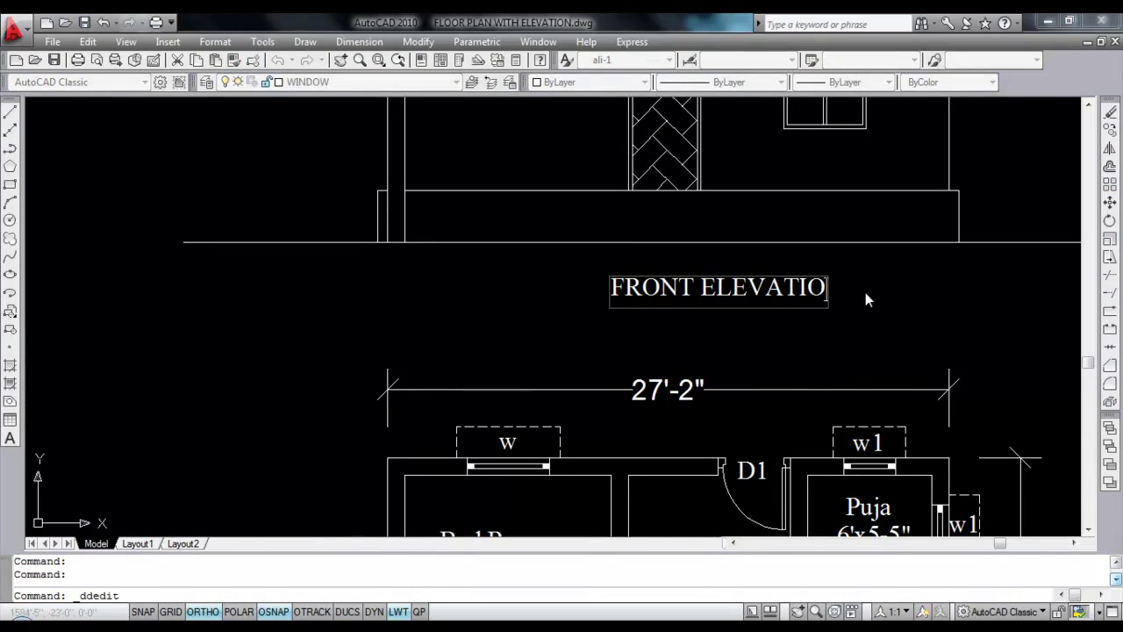
key(Return)
scroll(692, 301, down, 4)
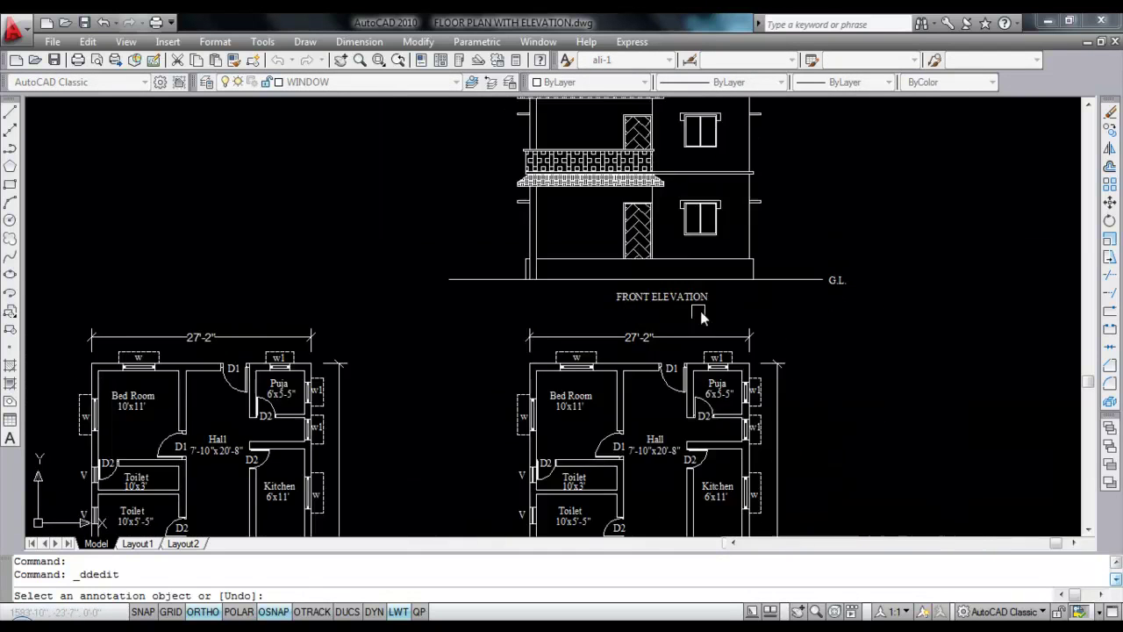
key(Escape)
scroll(812, 250, down, 2)
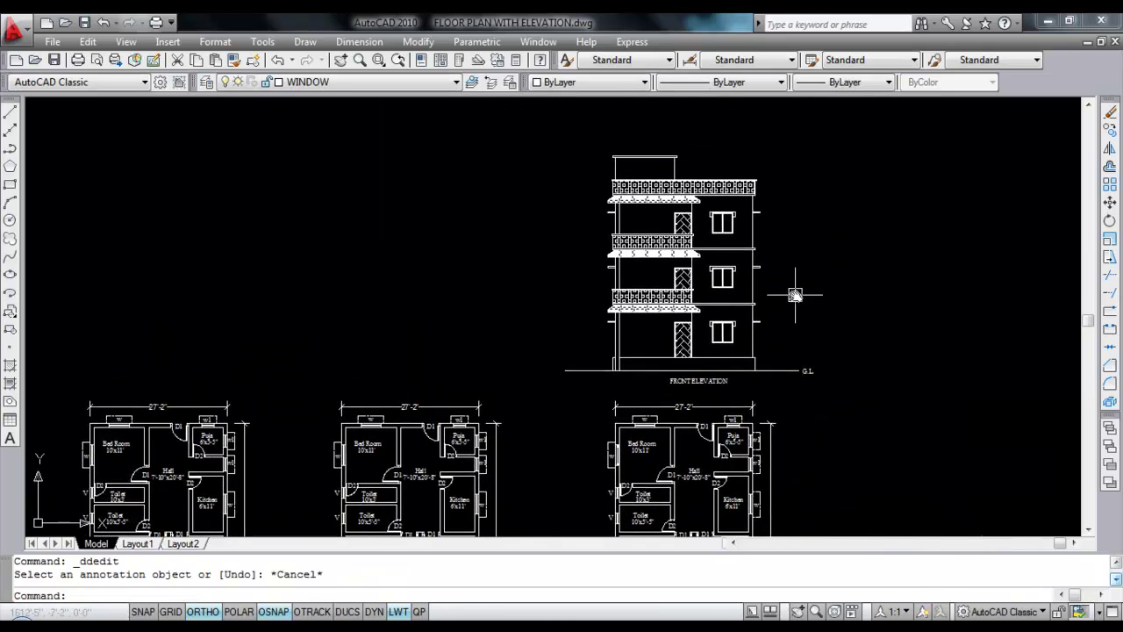
scroll(794, 296, up, 2)
middle_drag(797, 303, 815, 326)
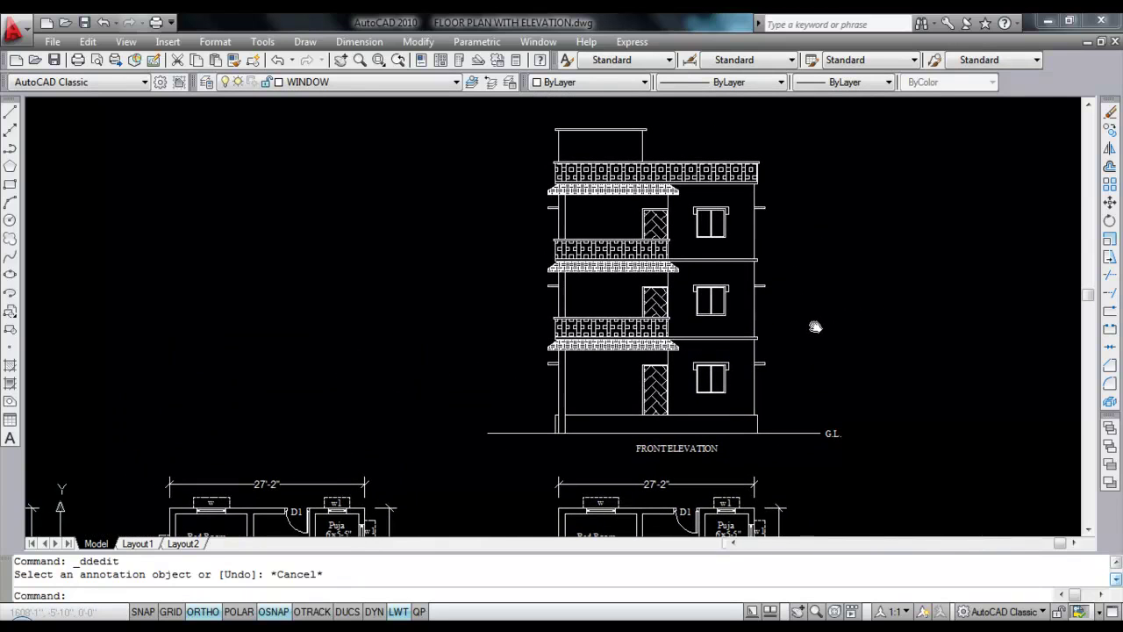